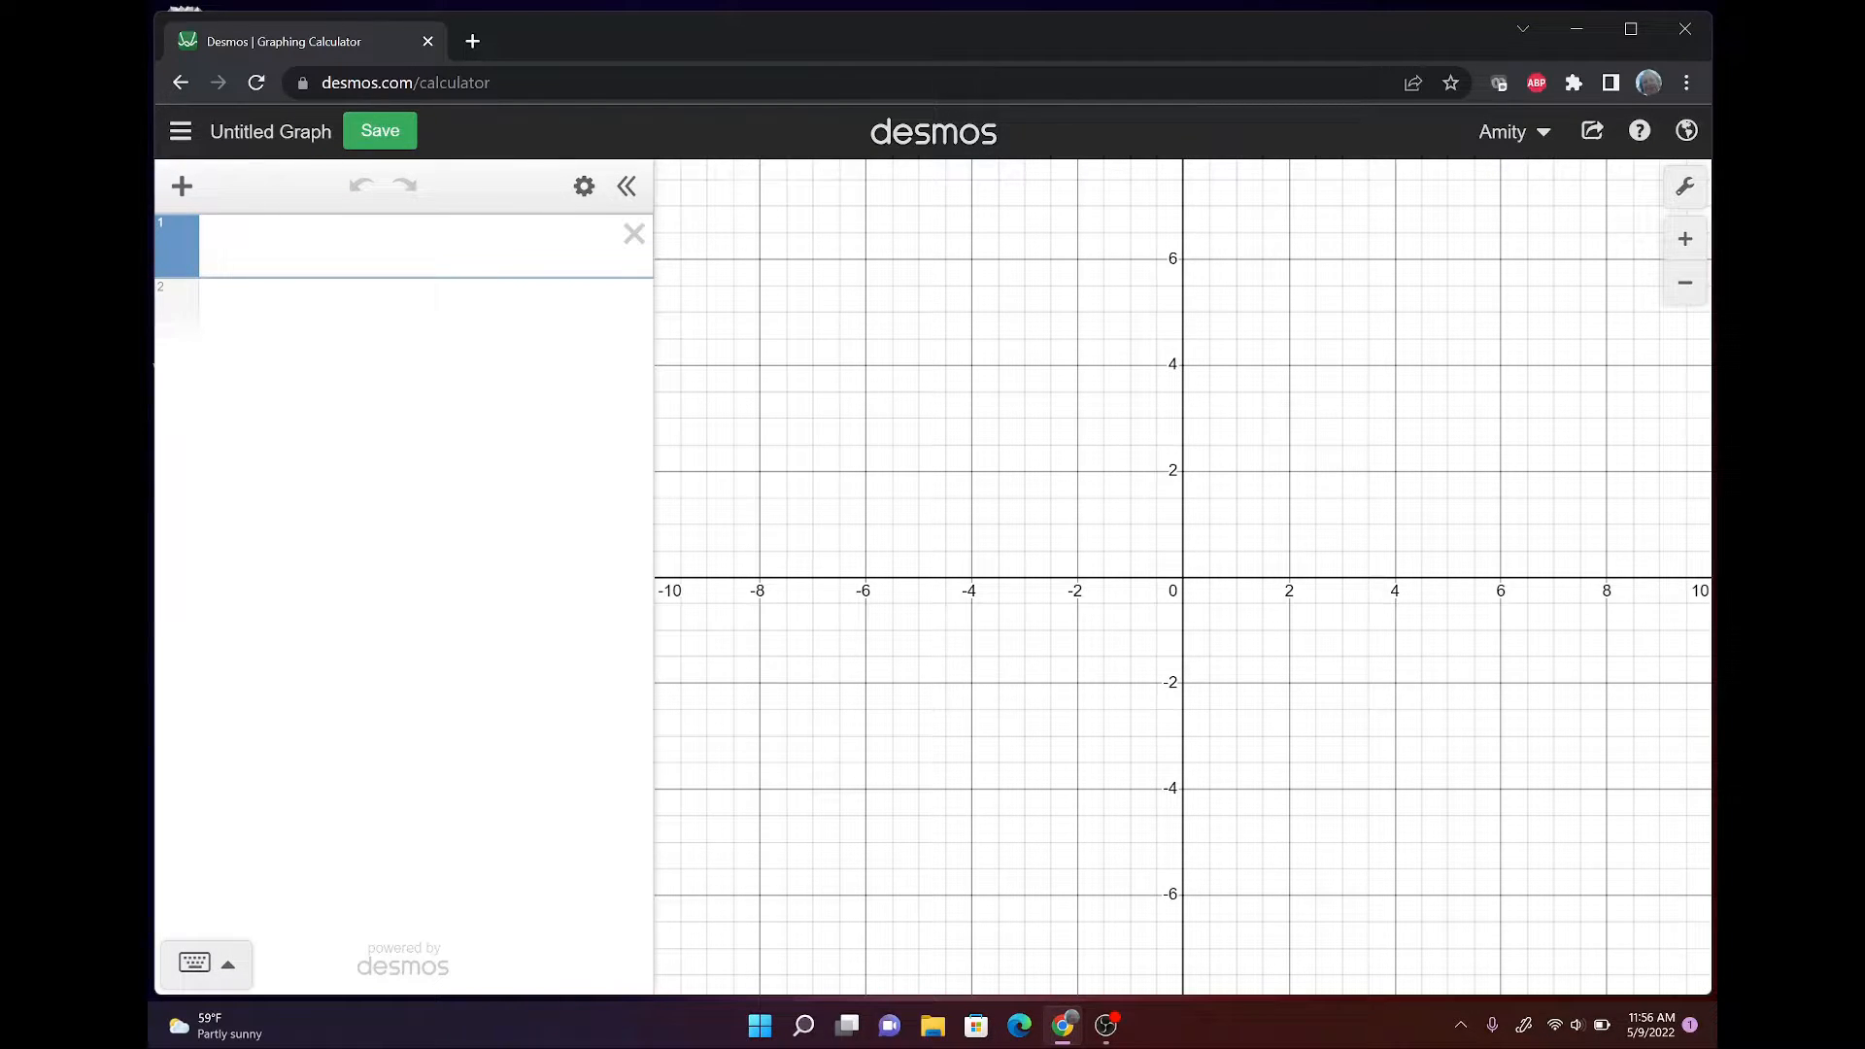
# Graph the line y = 2x + 4 as the first expression.
pyautogui.write('2x+4')
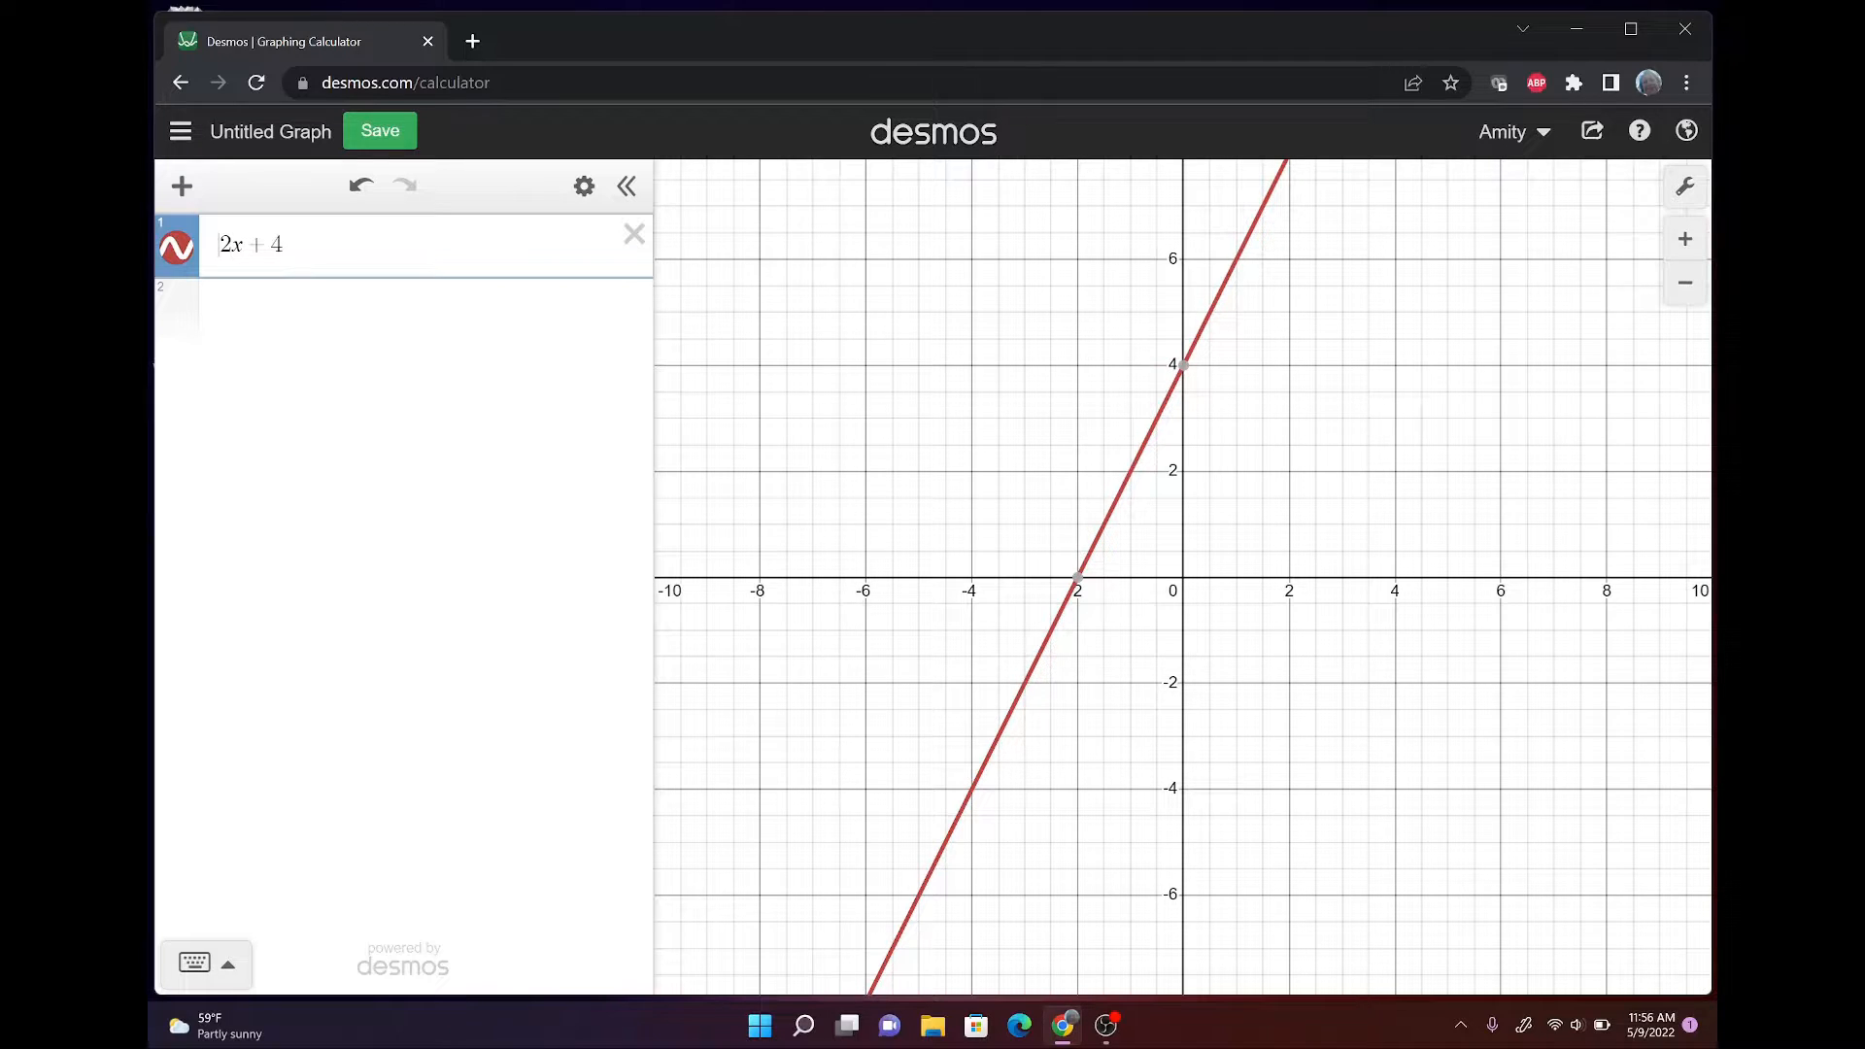
pyautogui.write('y=')
pyautogui.press('Return')
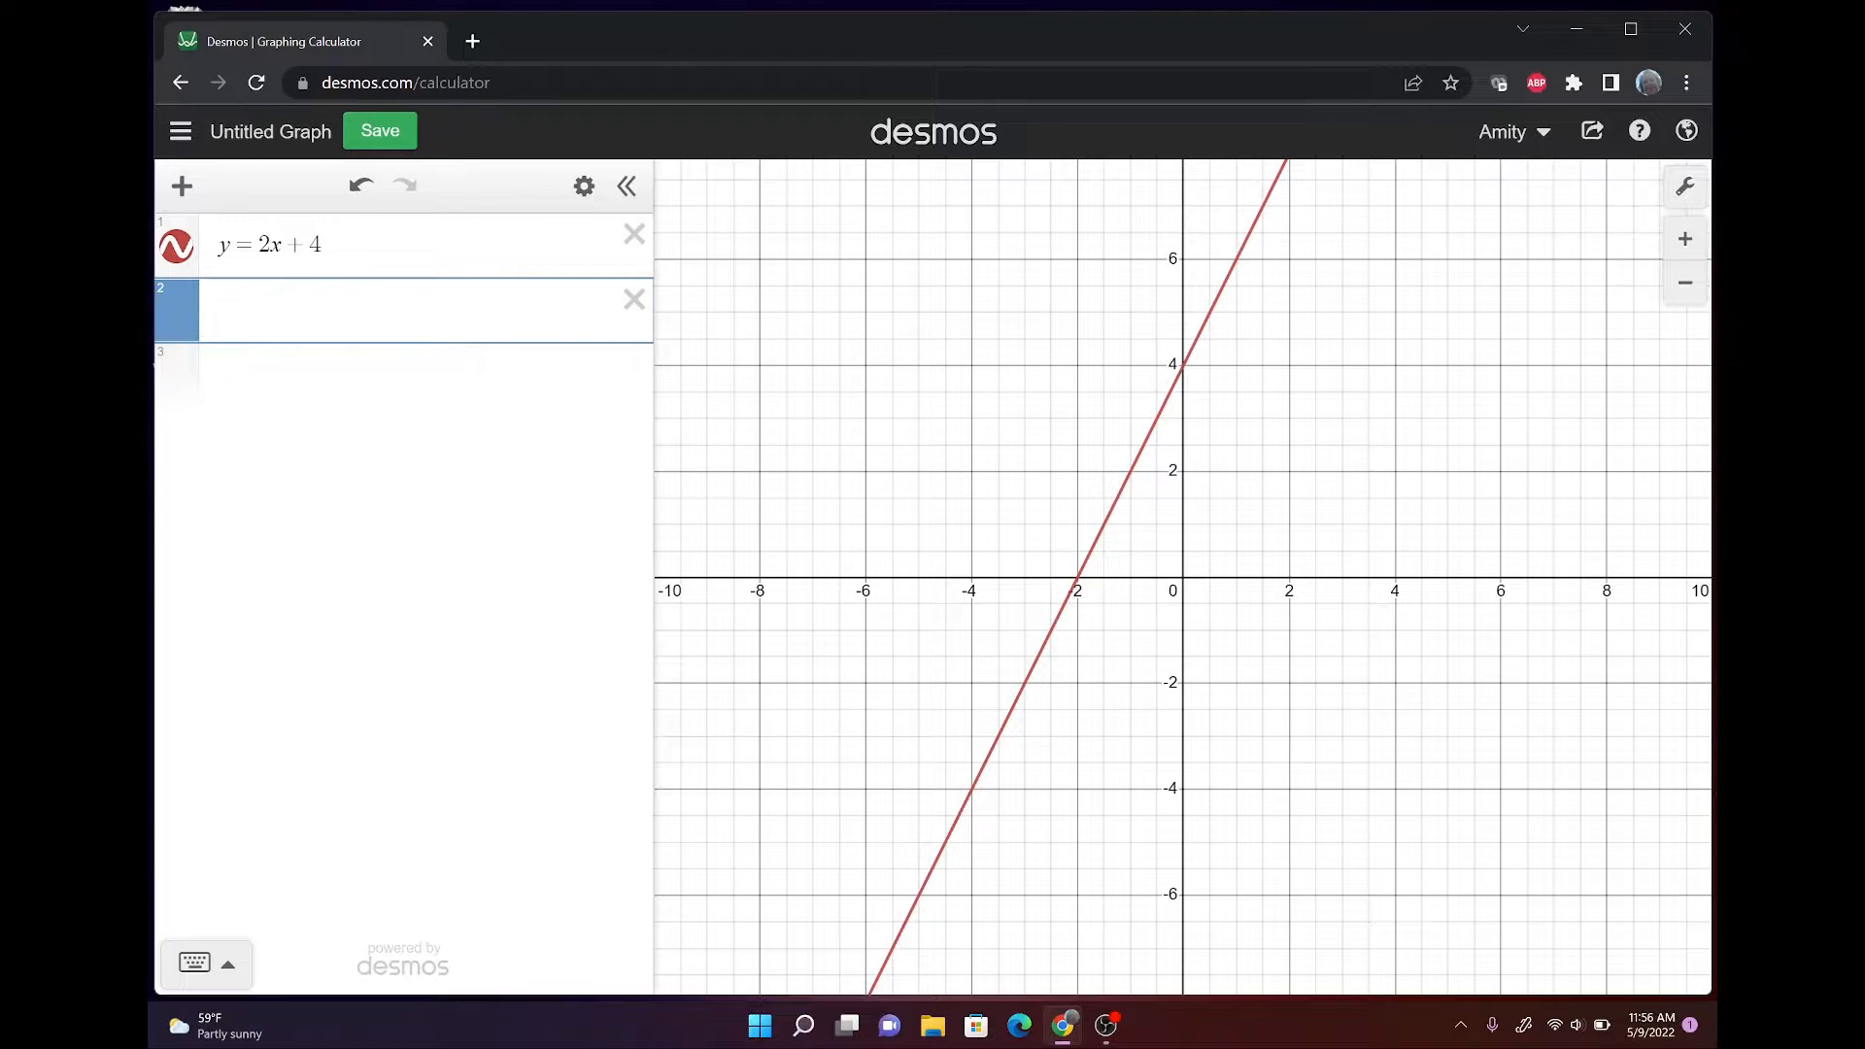
# Change the first equation to y = 20x + 40.
pyautogui.scroll(-5, 1014, 863)
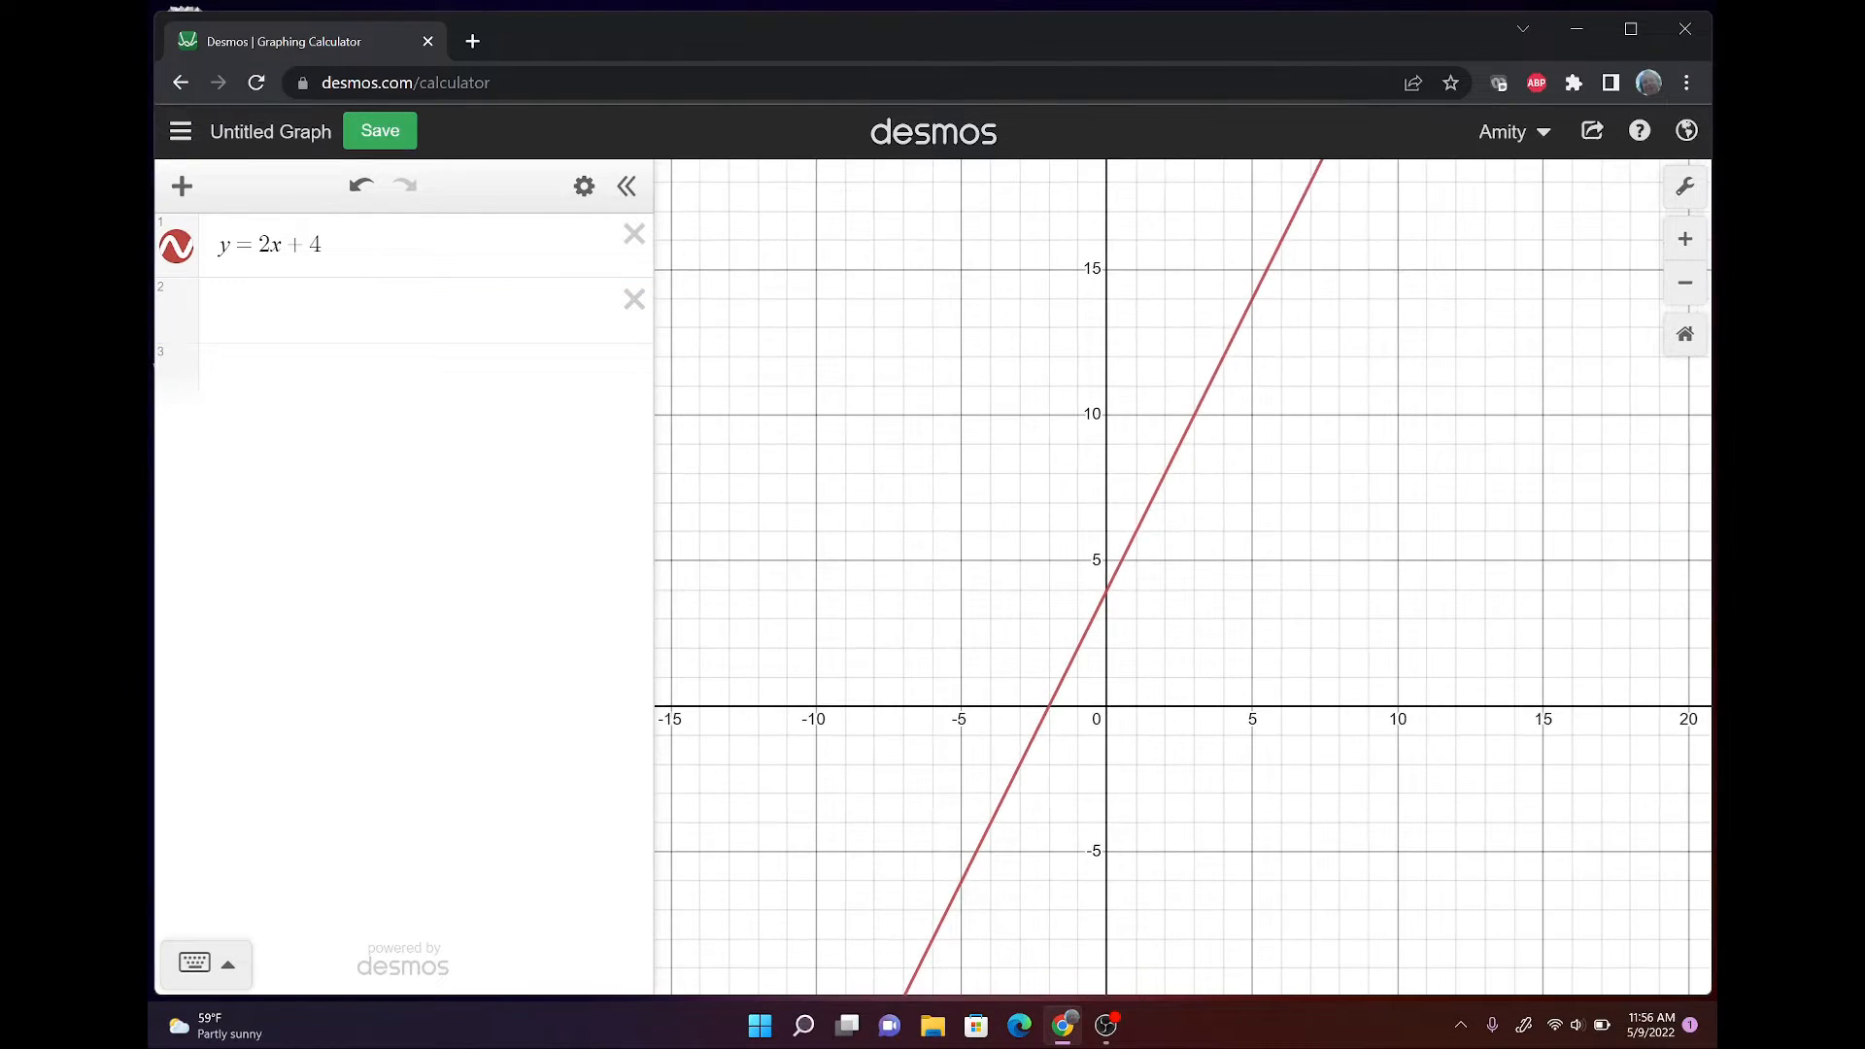
pyautogui.click(270, 245)
pyautogui.write('0')
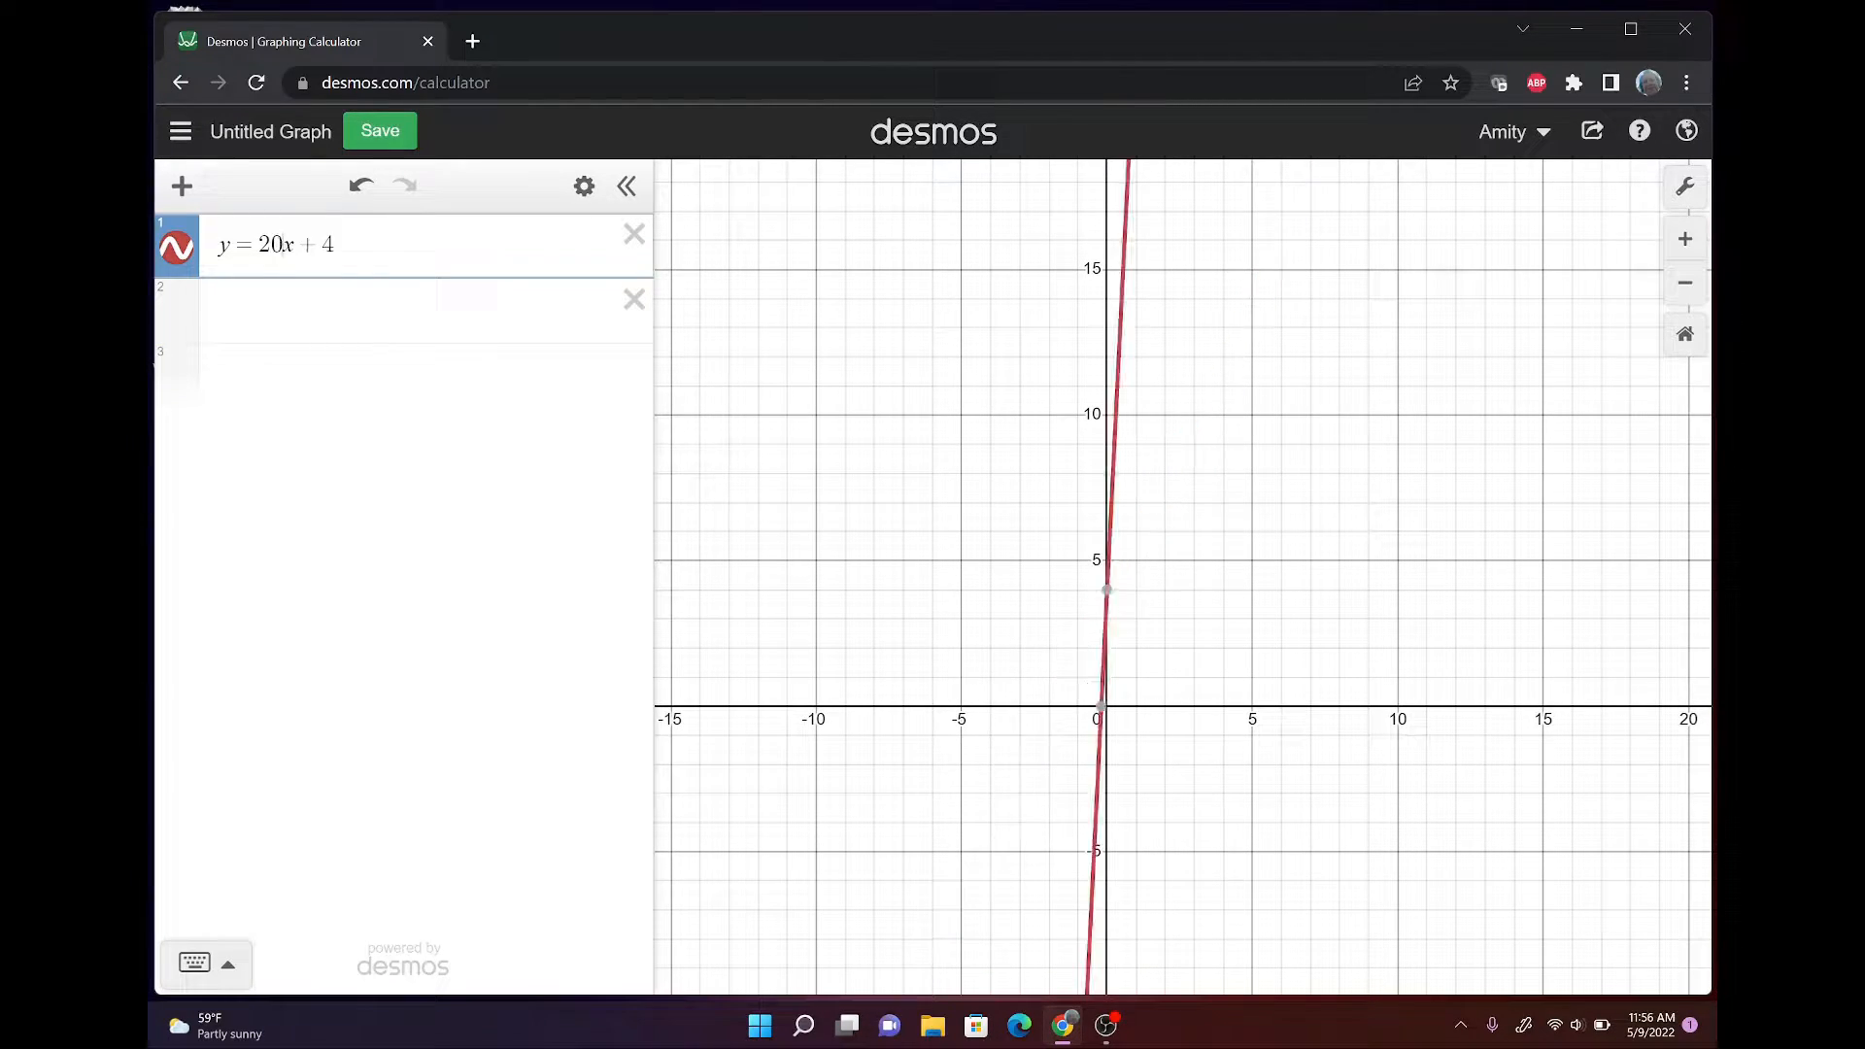
pyautogui.write('0')
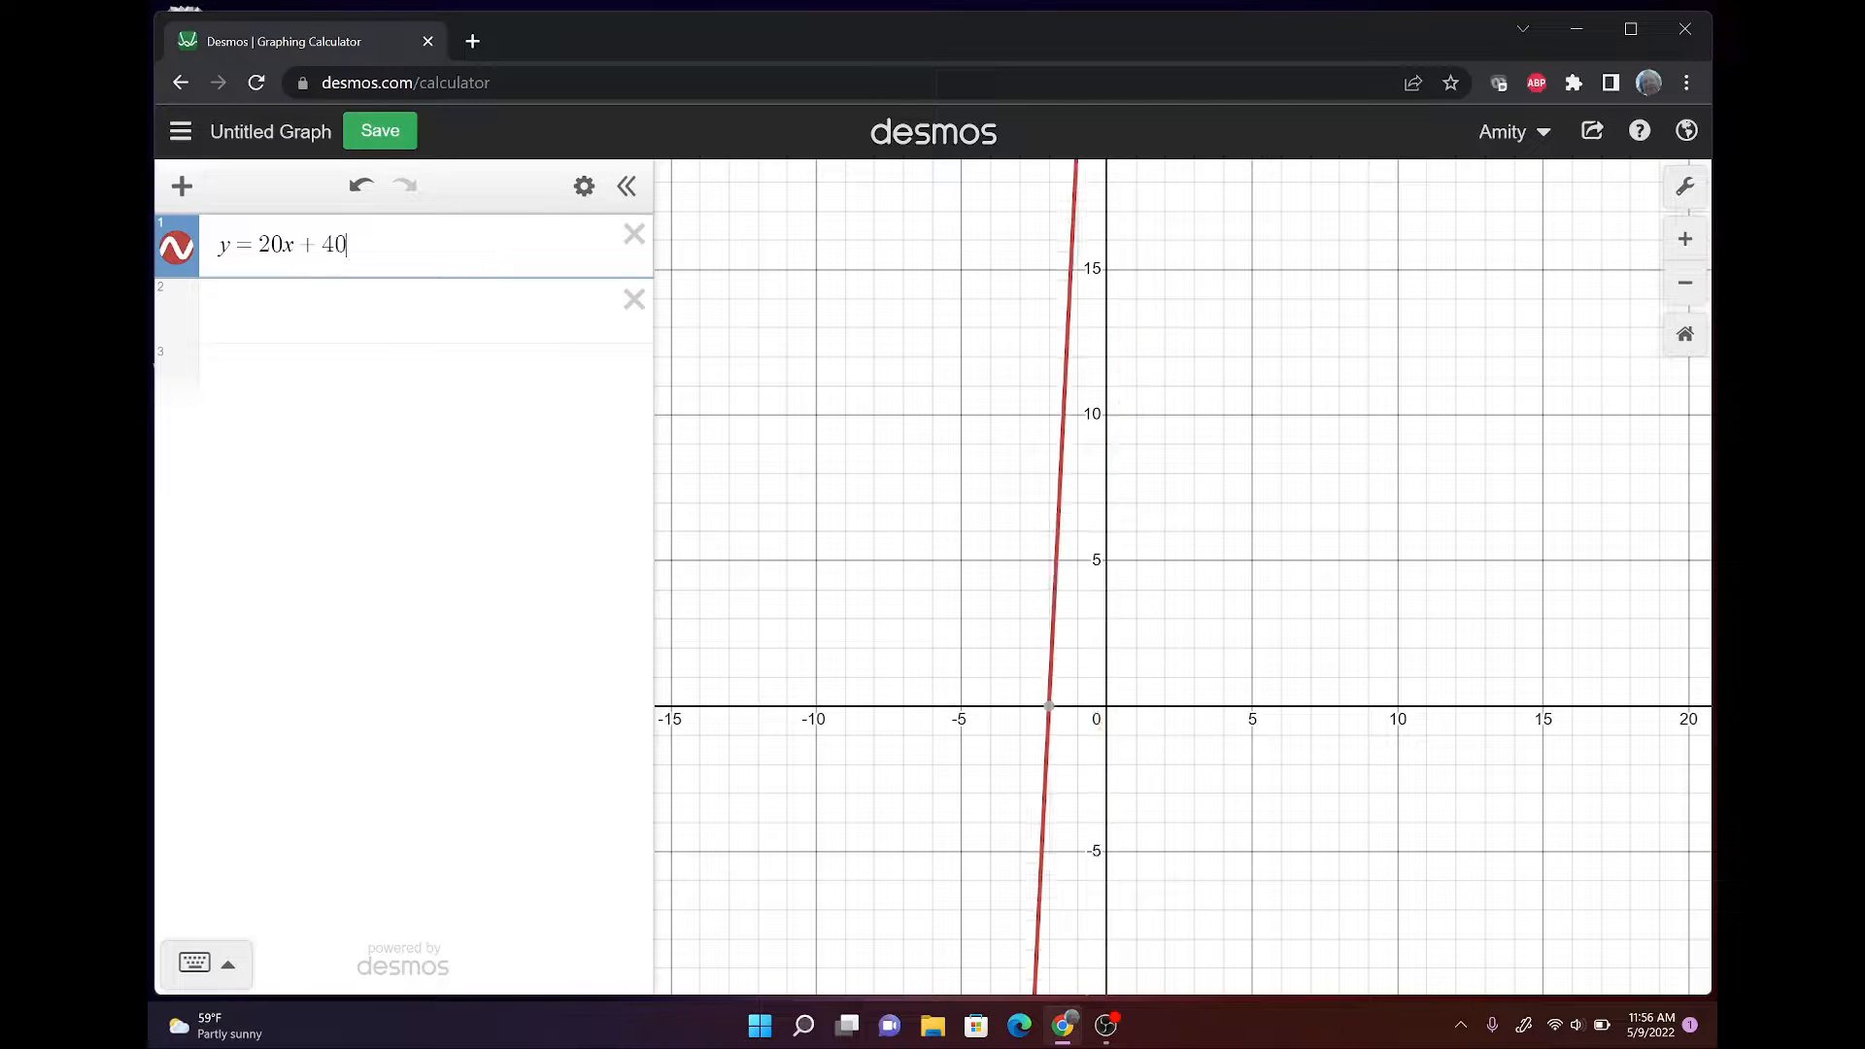
pyautogui.scroll(-1, 1078, 835)
pyautogui.moveTo(1078, 835); pyautogui.dragTo(1057, 844)
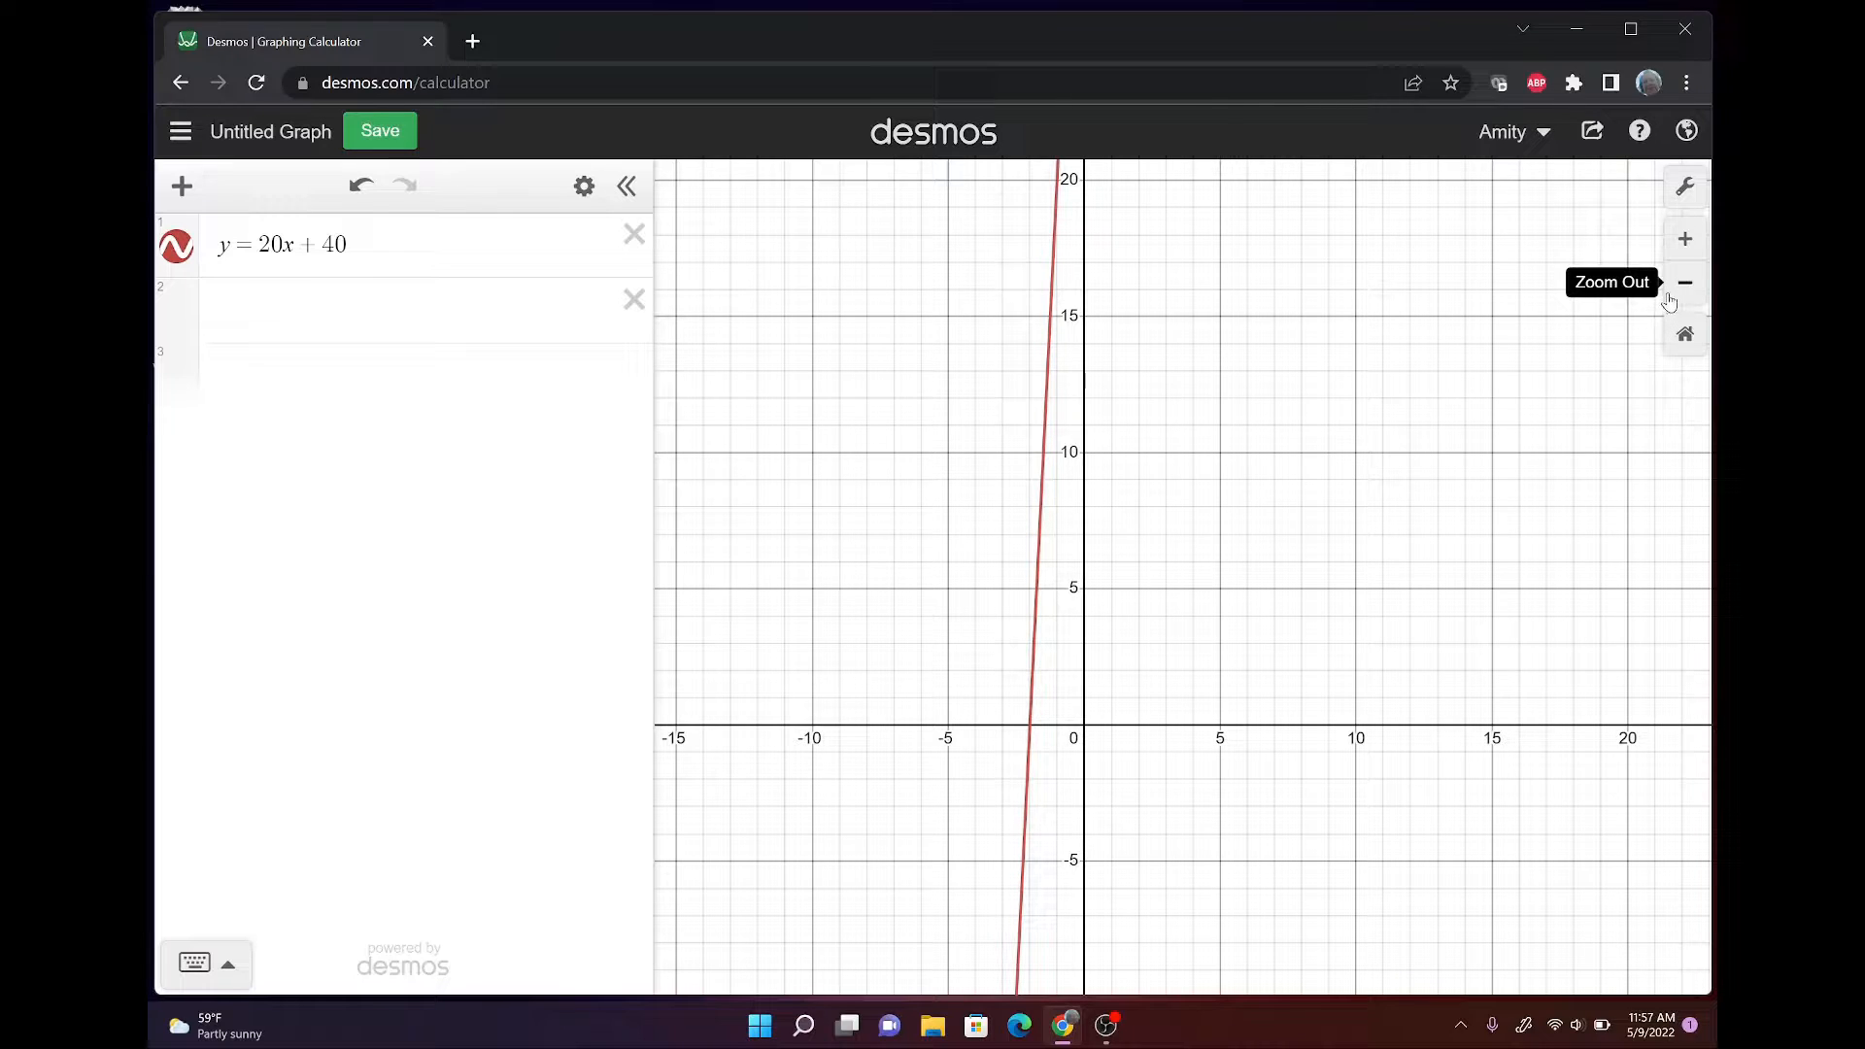
pyautogui.scroll(-5, 852, 858)
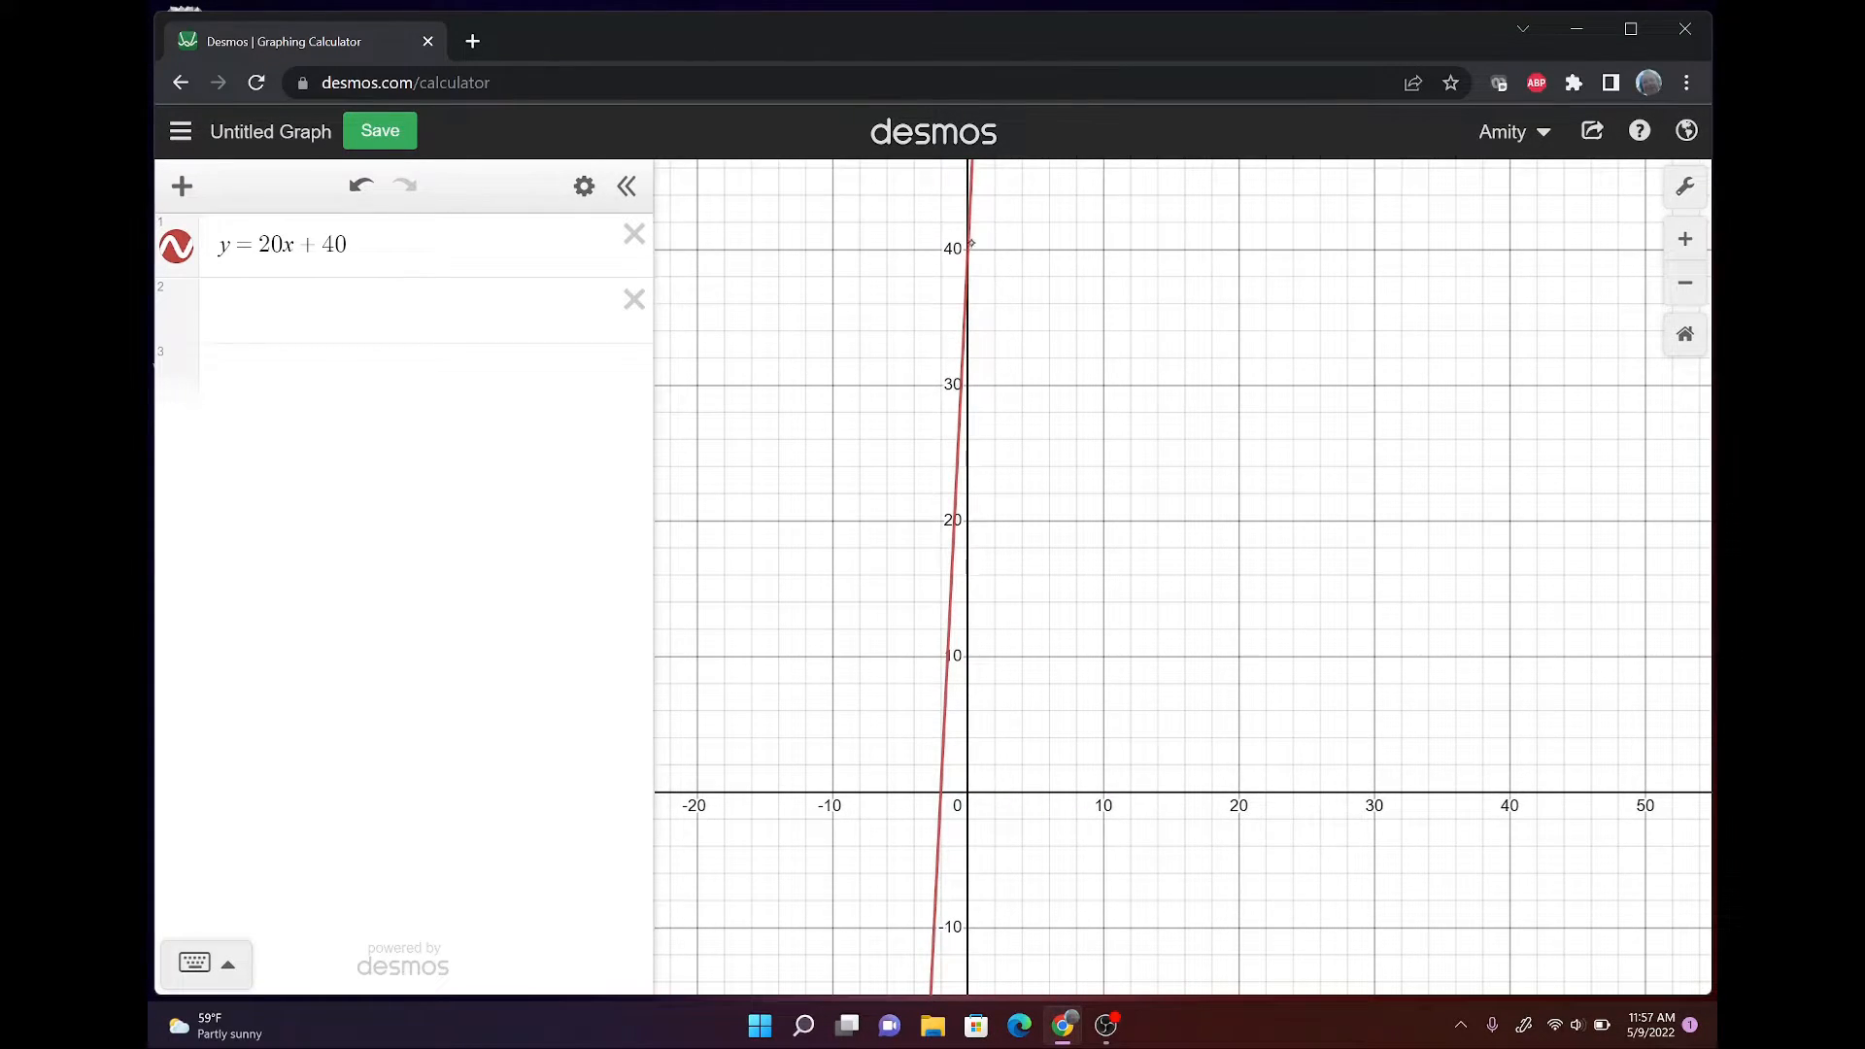
pyautogui.click(970, 245)
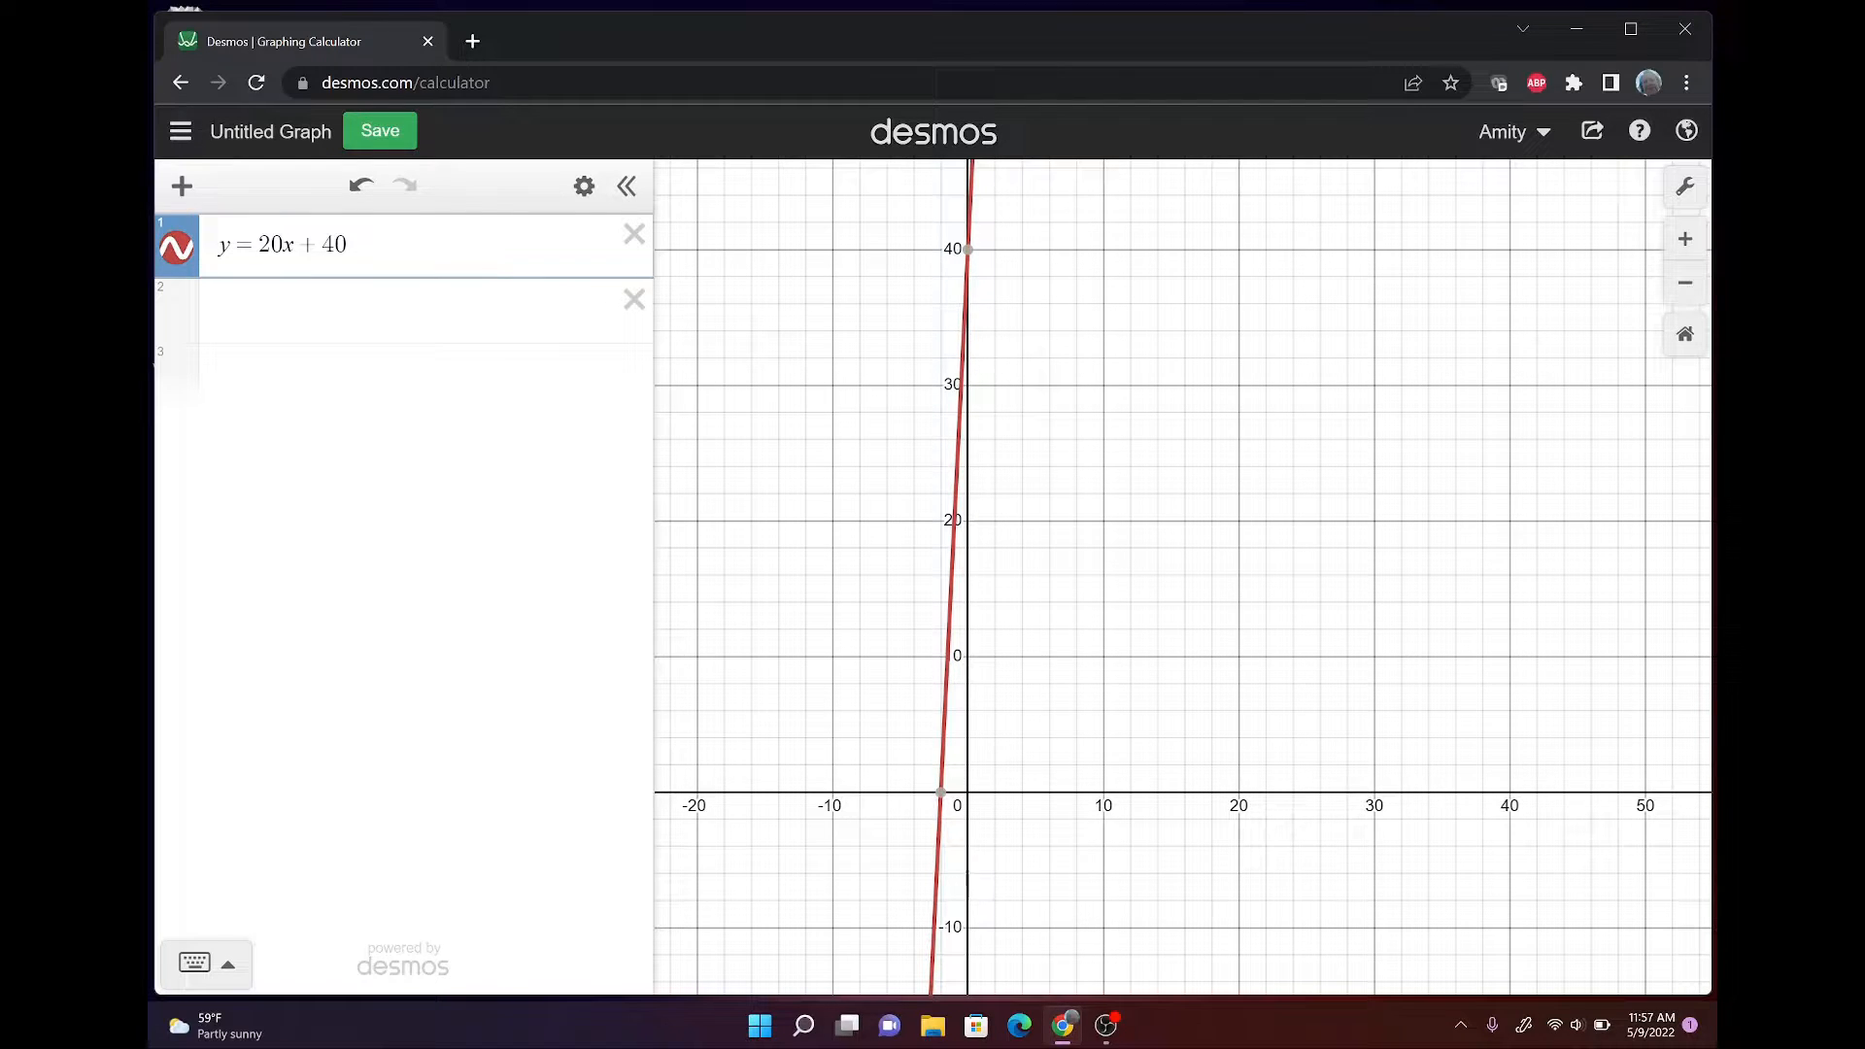
# Graph the inverse relation x = 20y + 40 as the second expression.
pyautogui.click(268, 299)
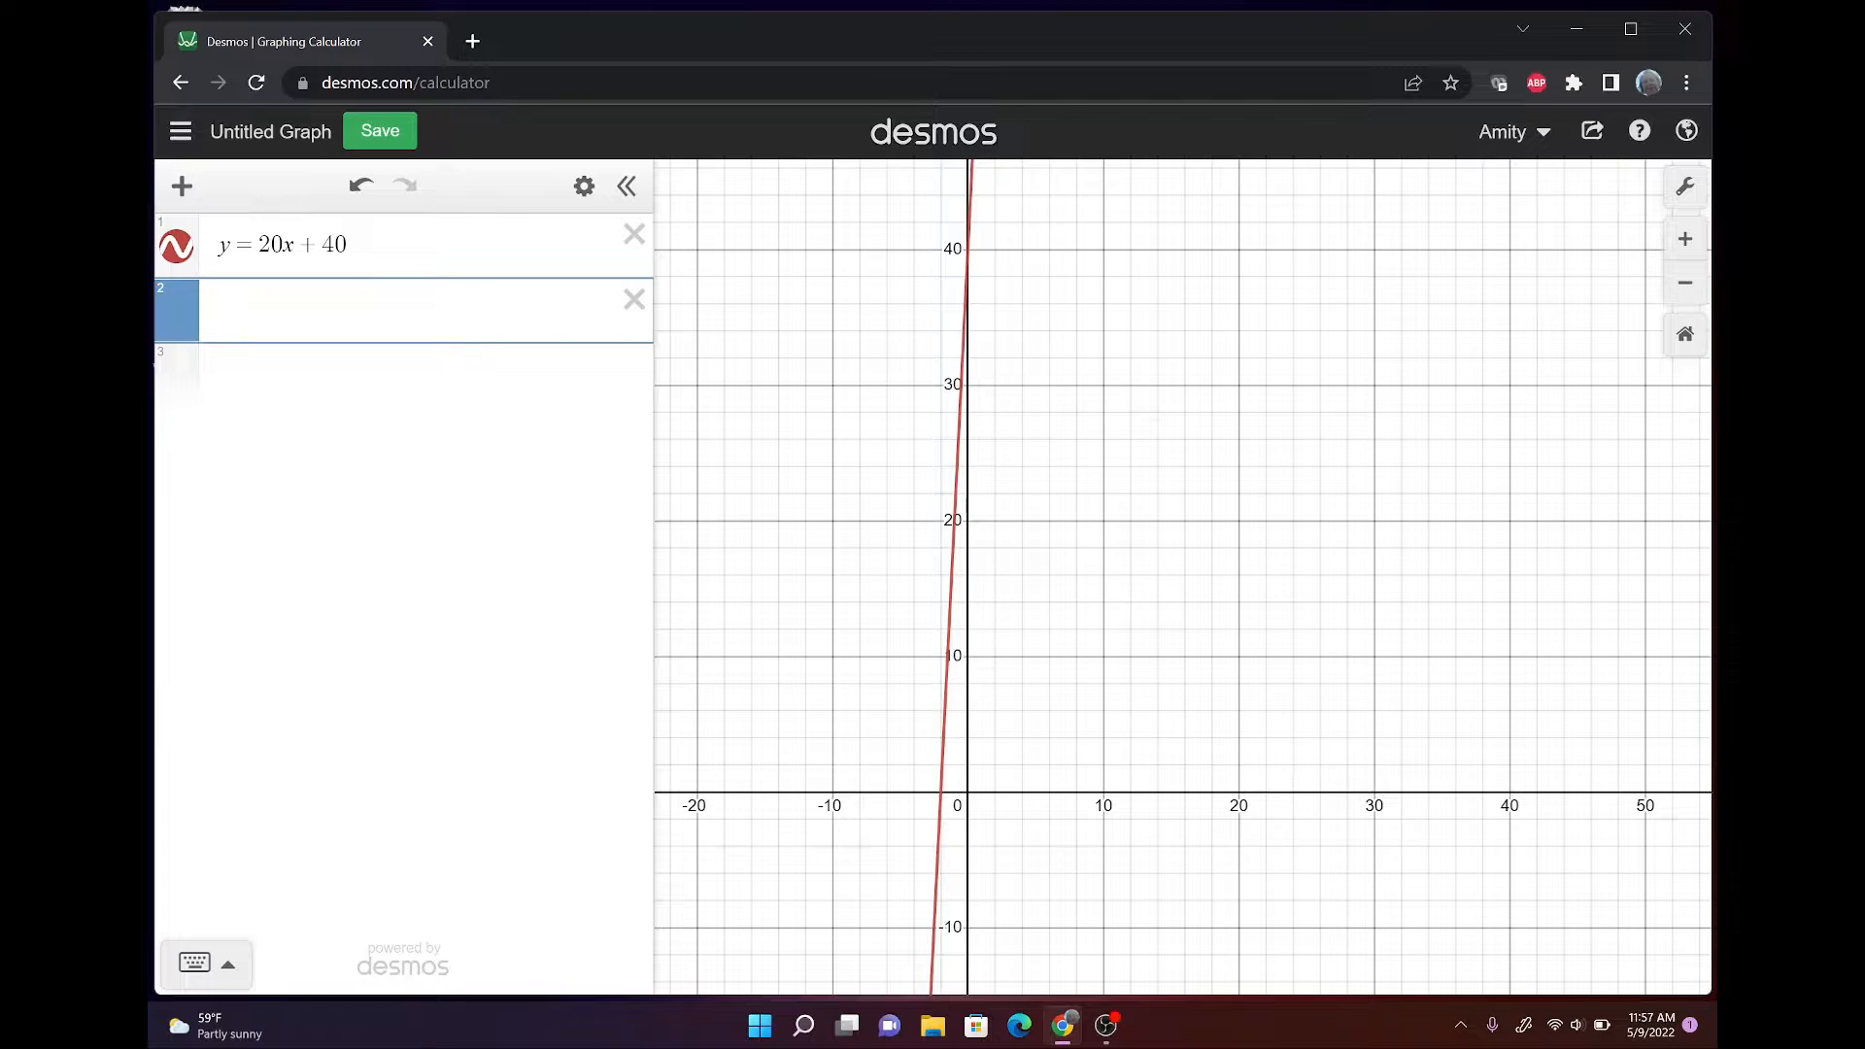
pyautogui.write('x = 2')
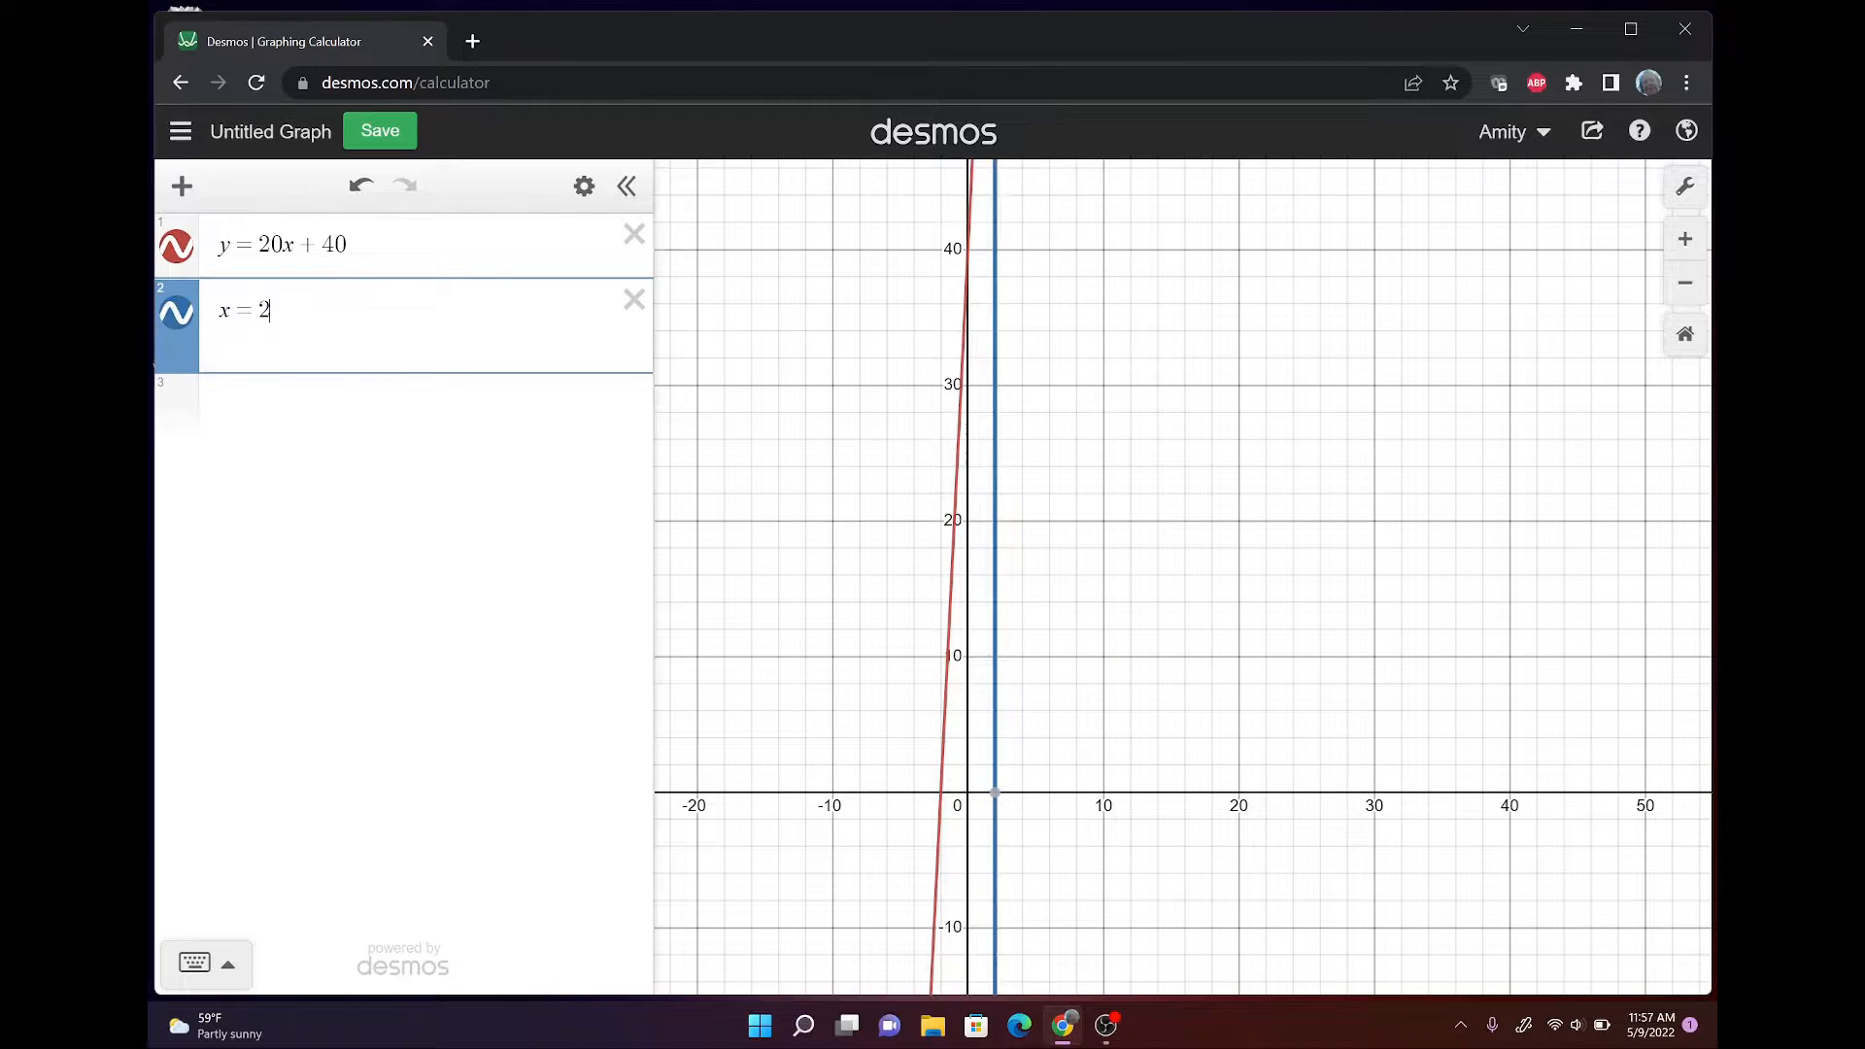
pyautogui.write('0y ')
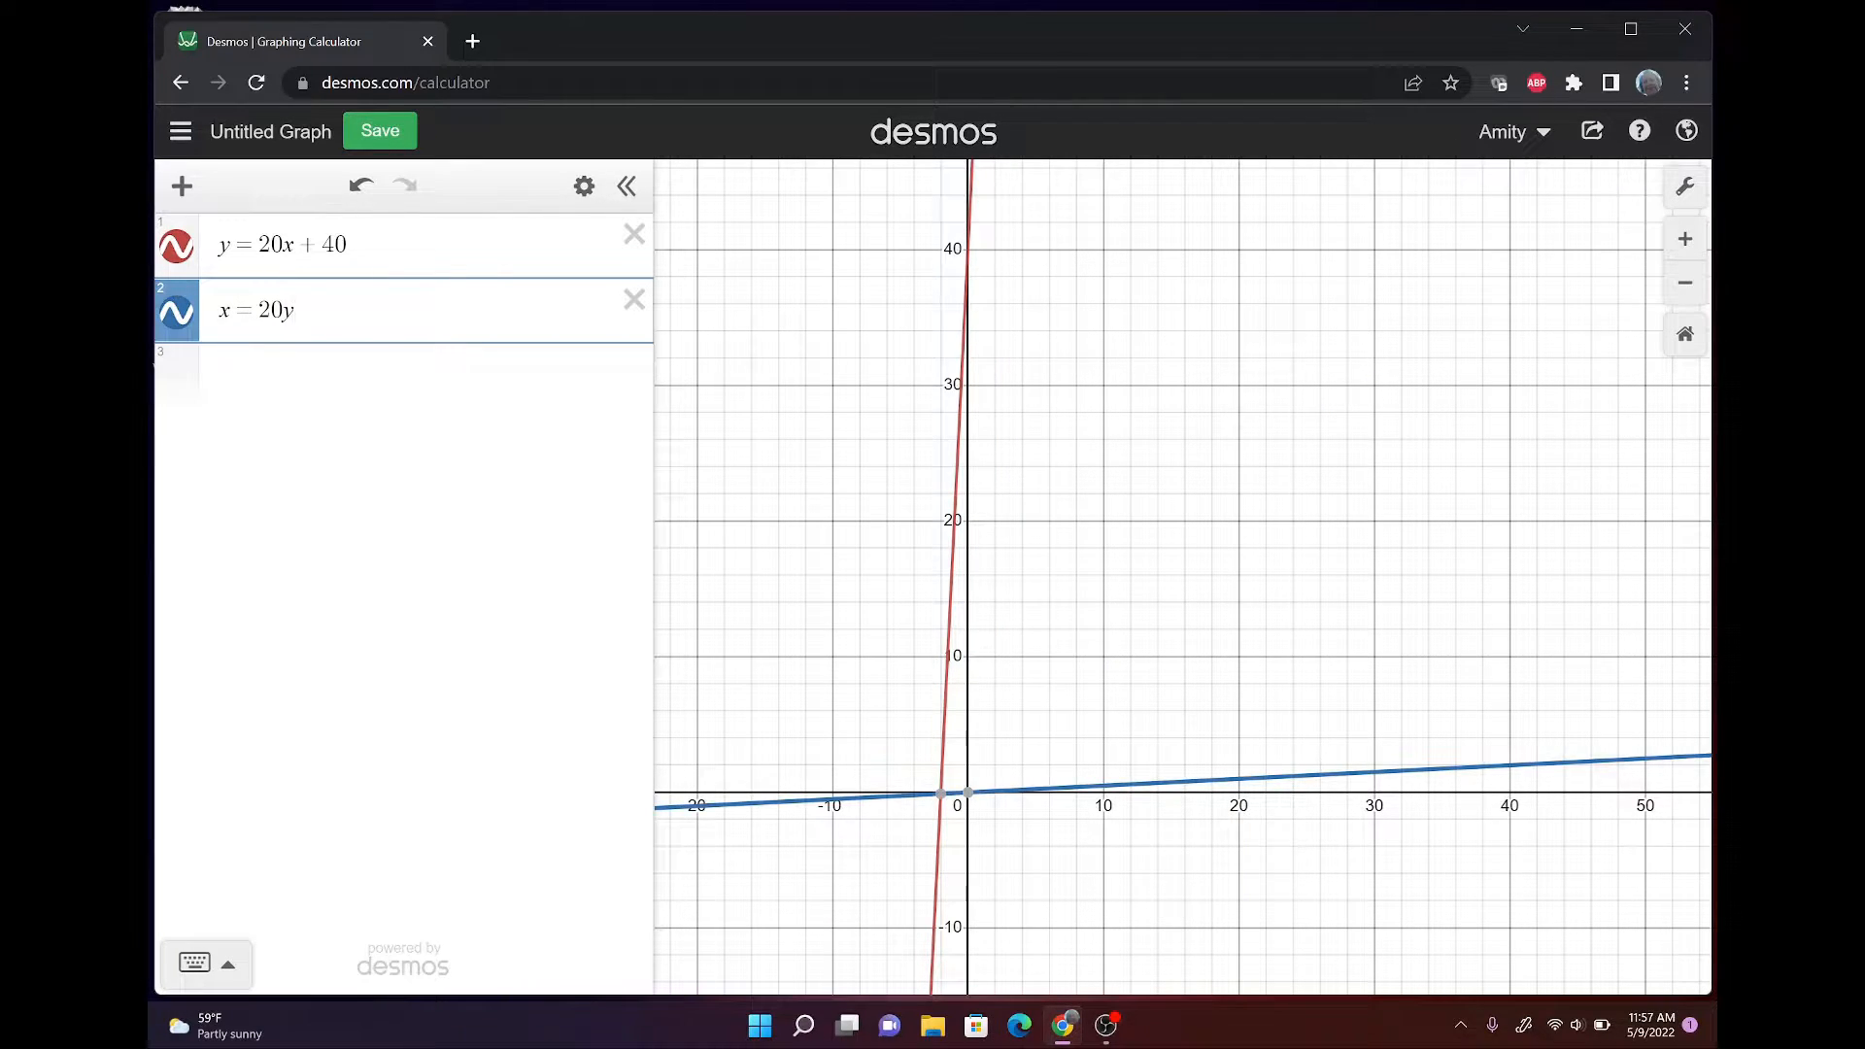
pyautogui.write('+ 40')
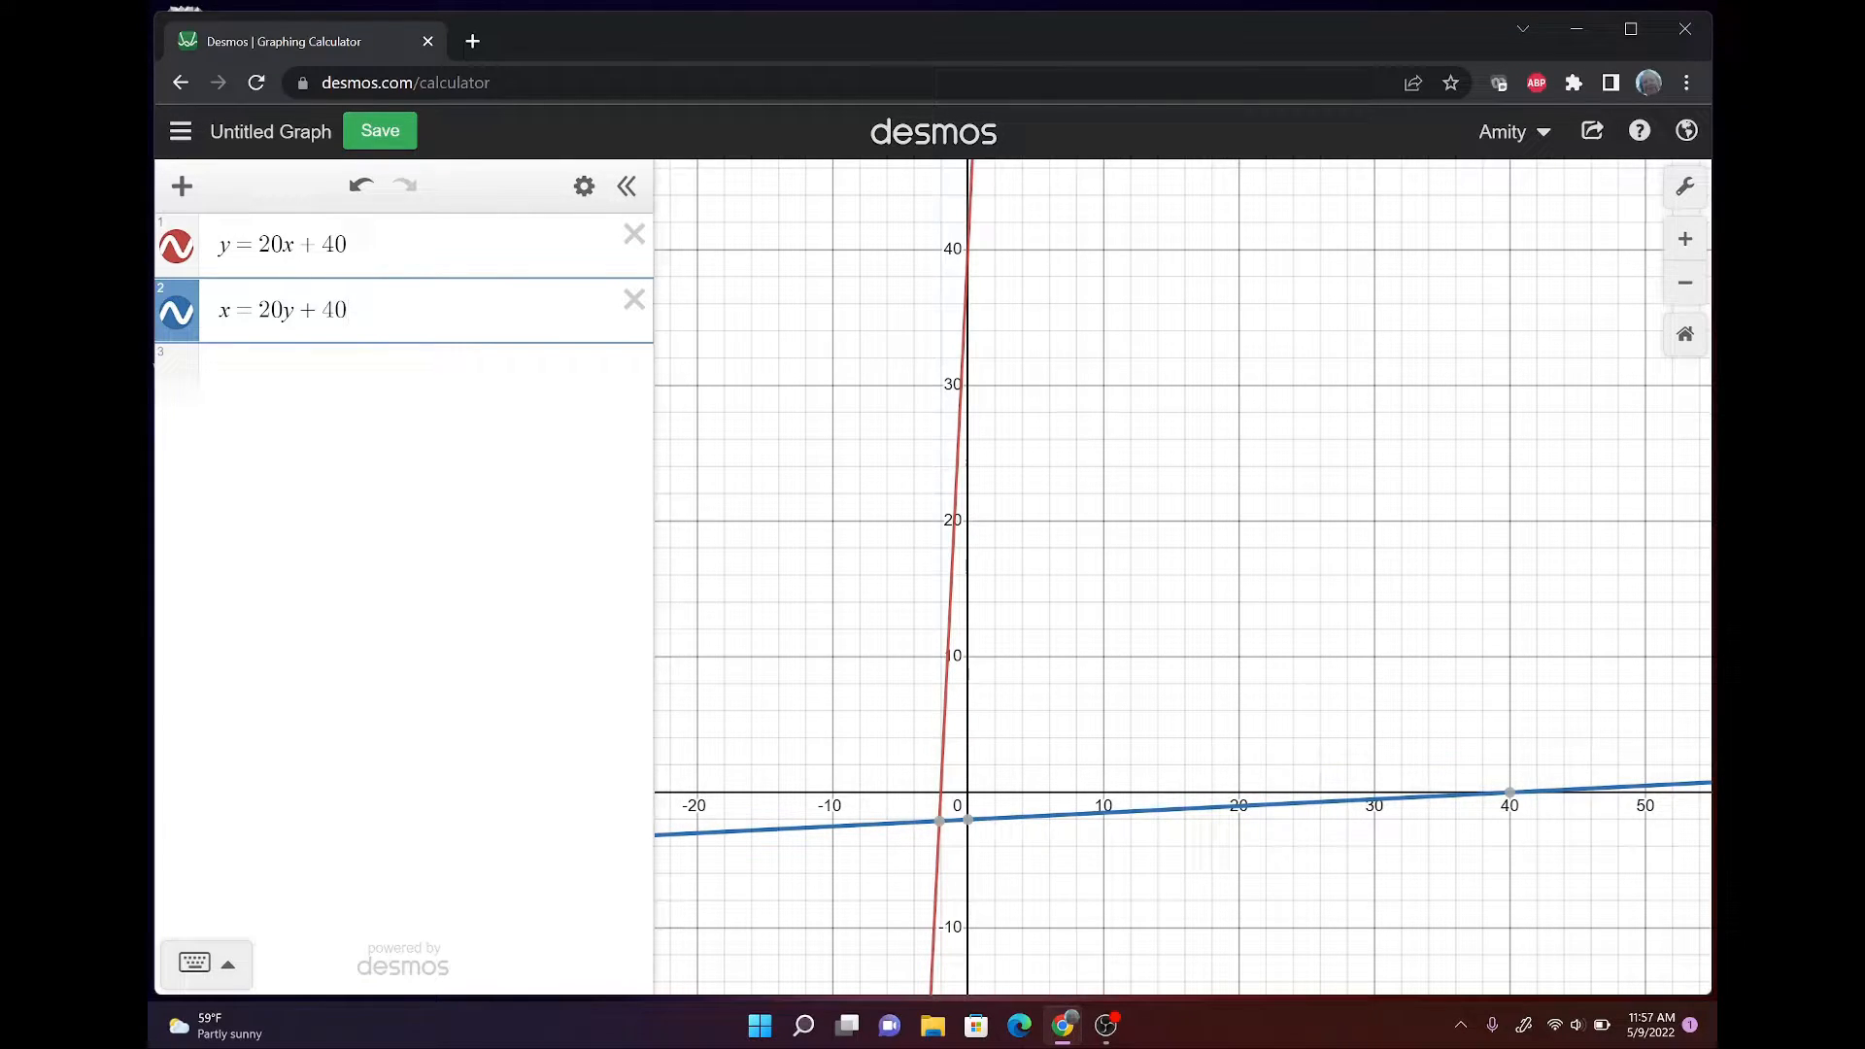
# Graph the reflection line y = x as the third expression.
pyautogui.scroll(-4, 1182, 577)
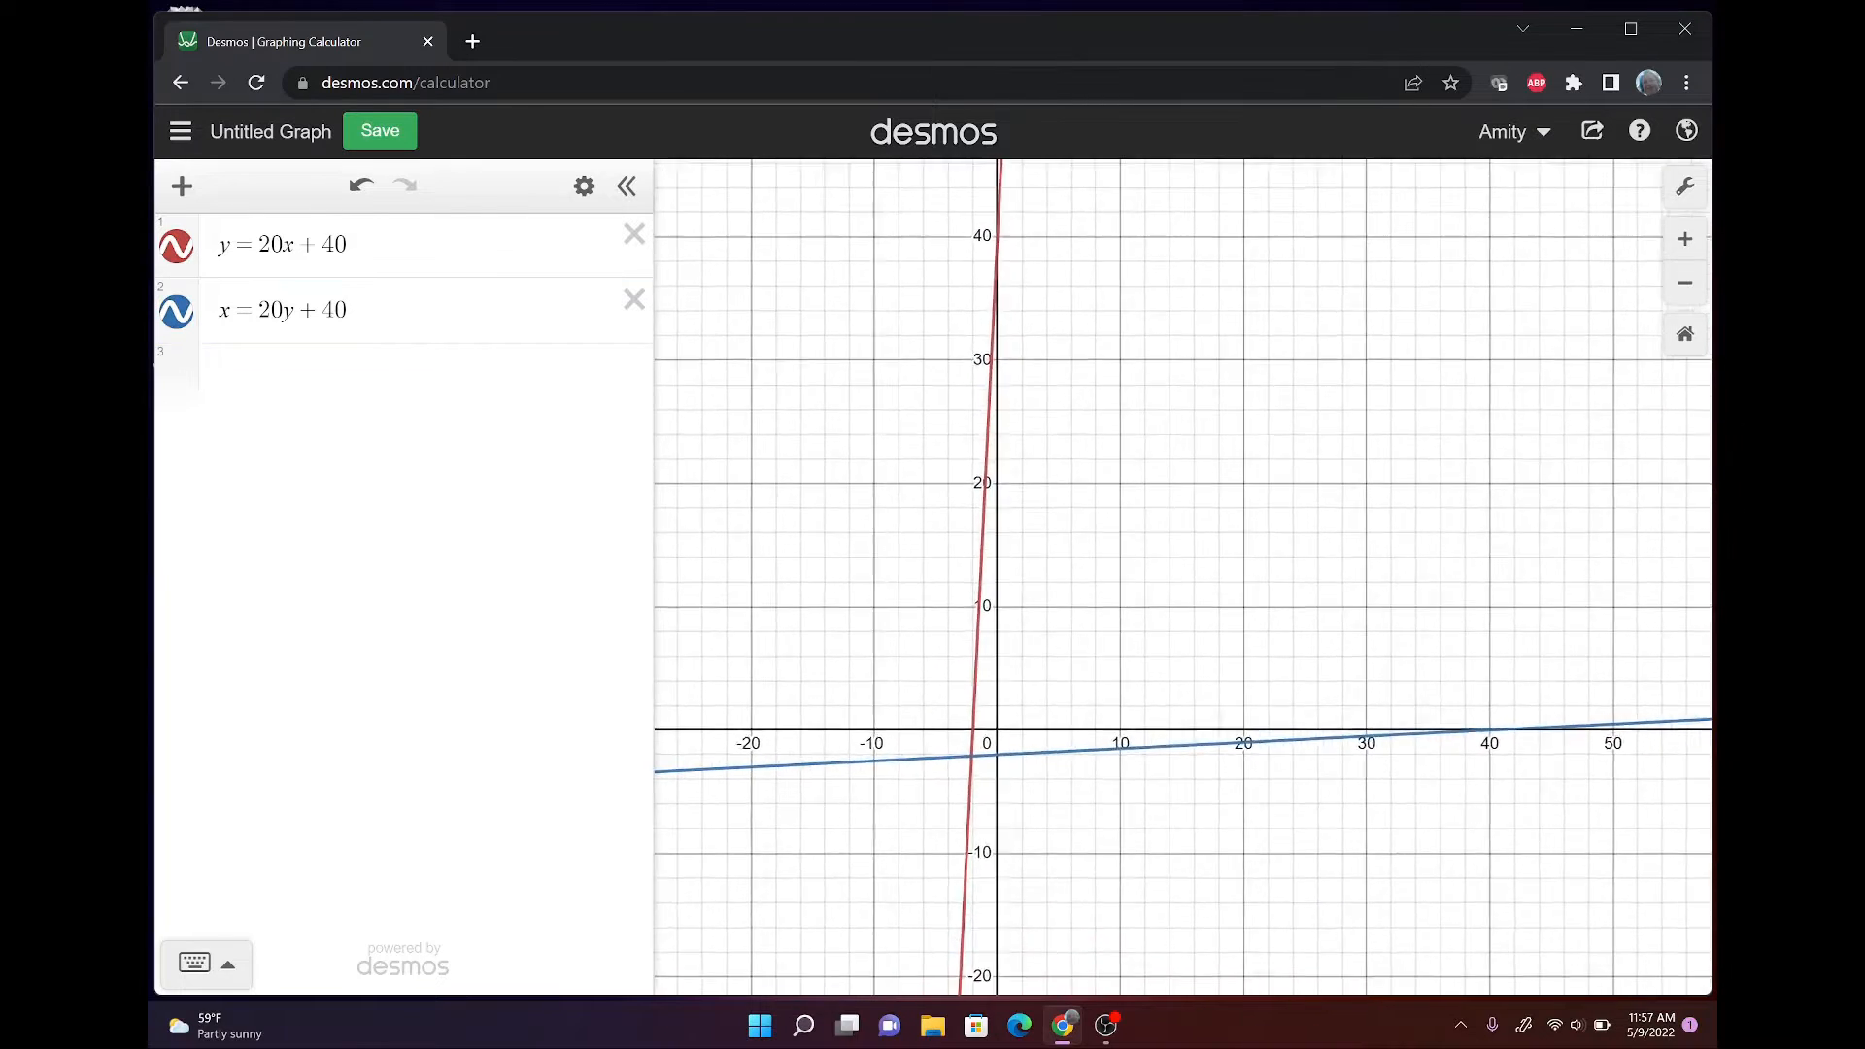
pyautogui.scroll(1, 1333, 592)
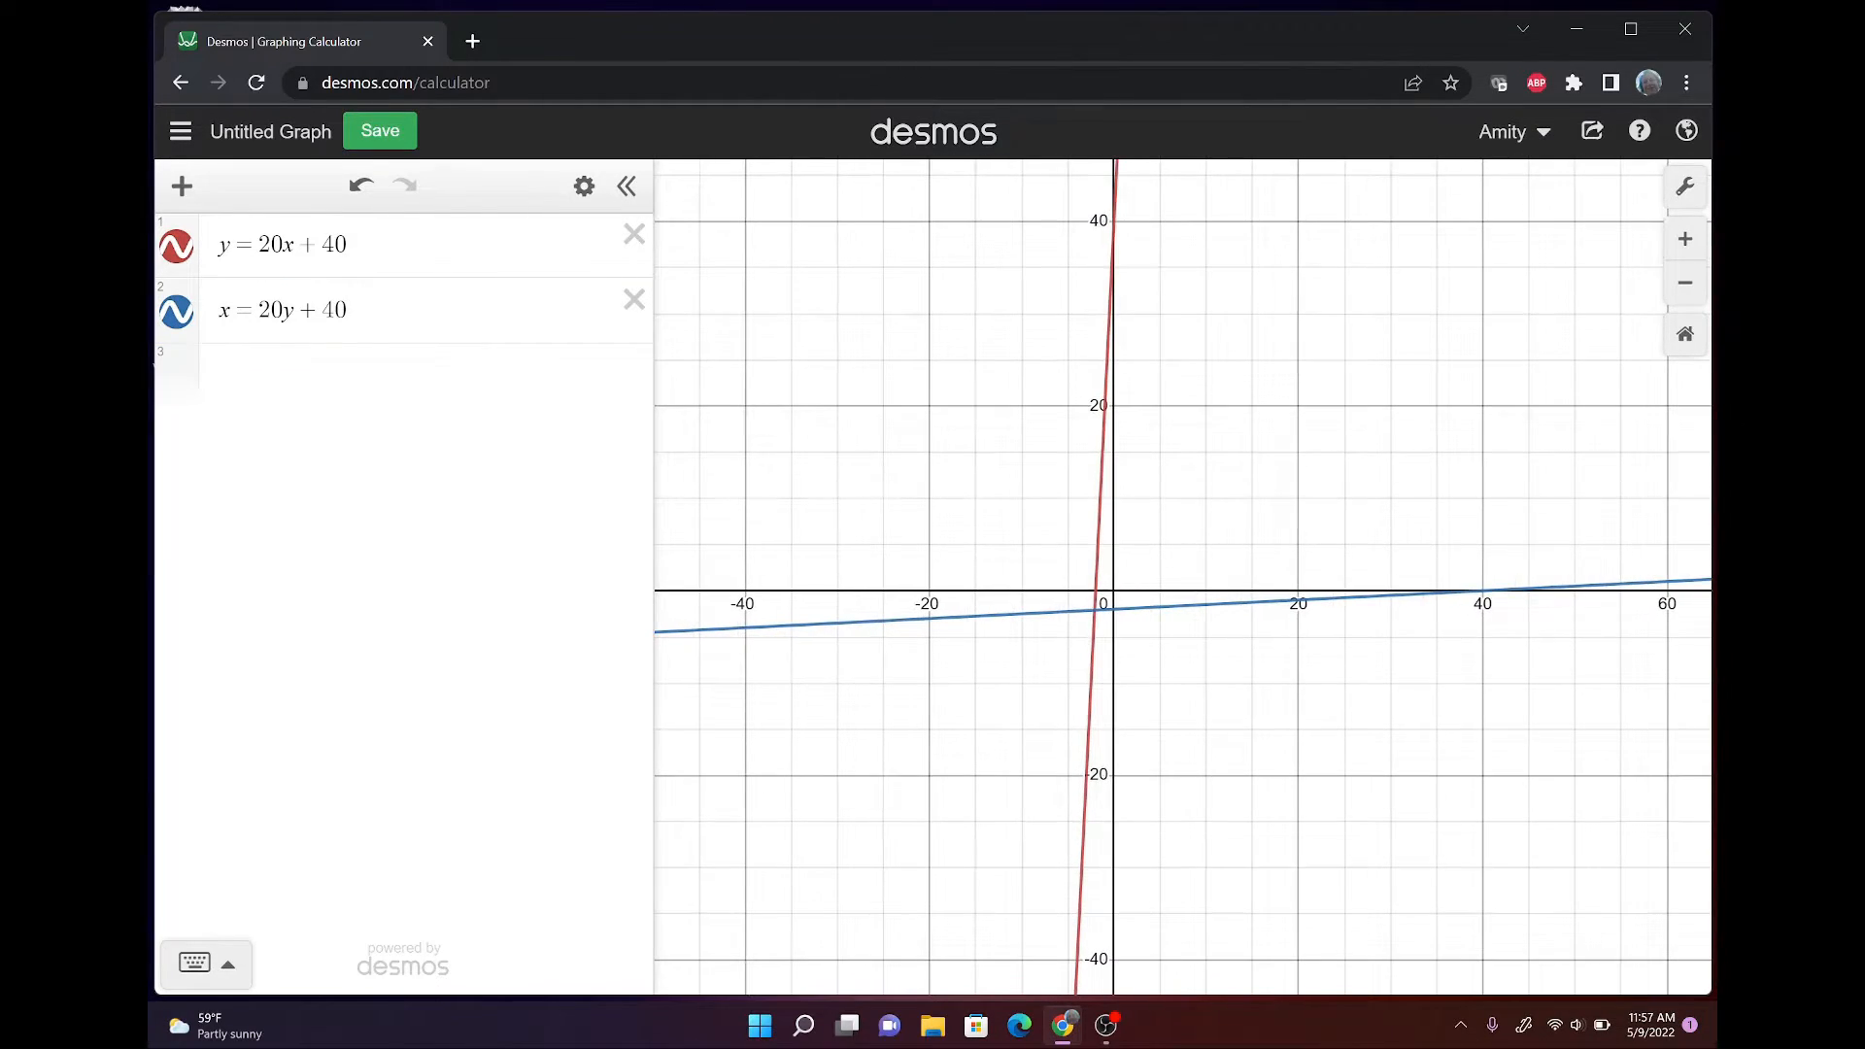
pyautogui.click(1398, 594)
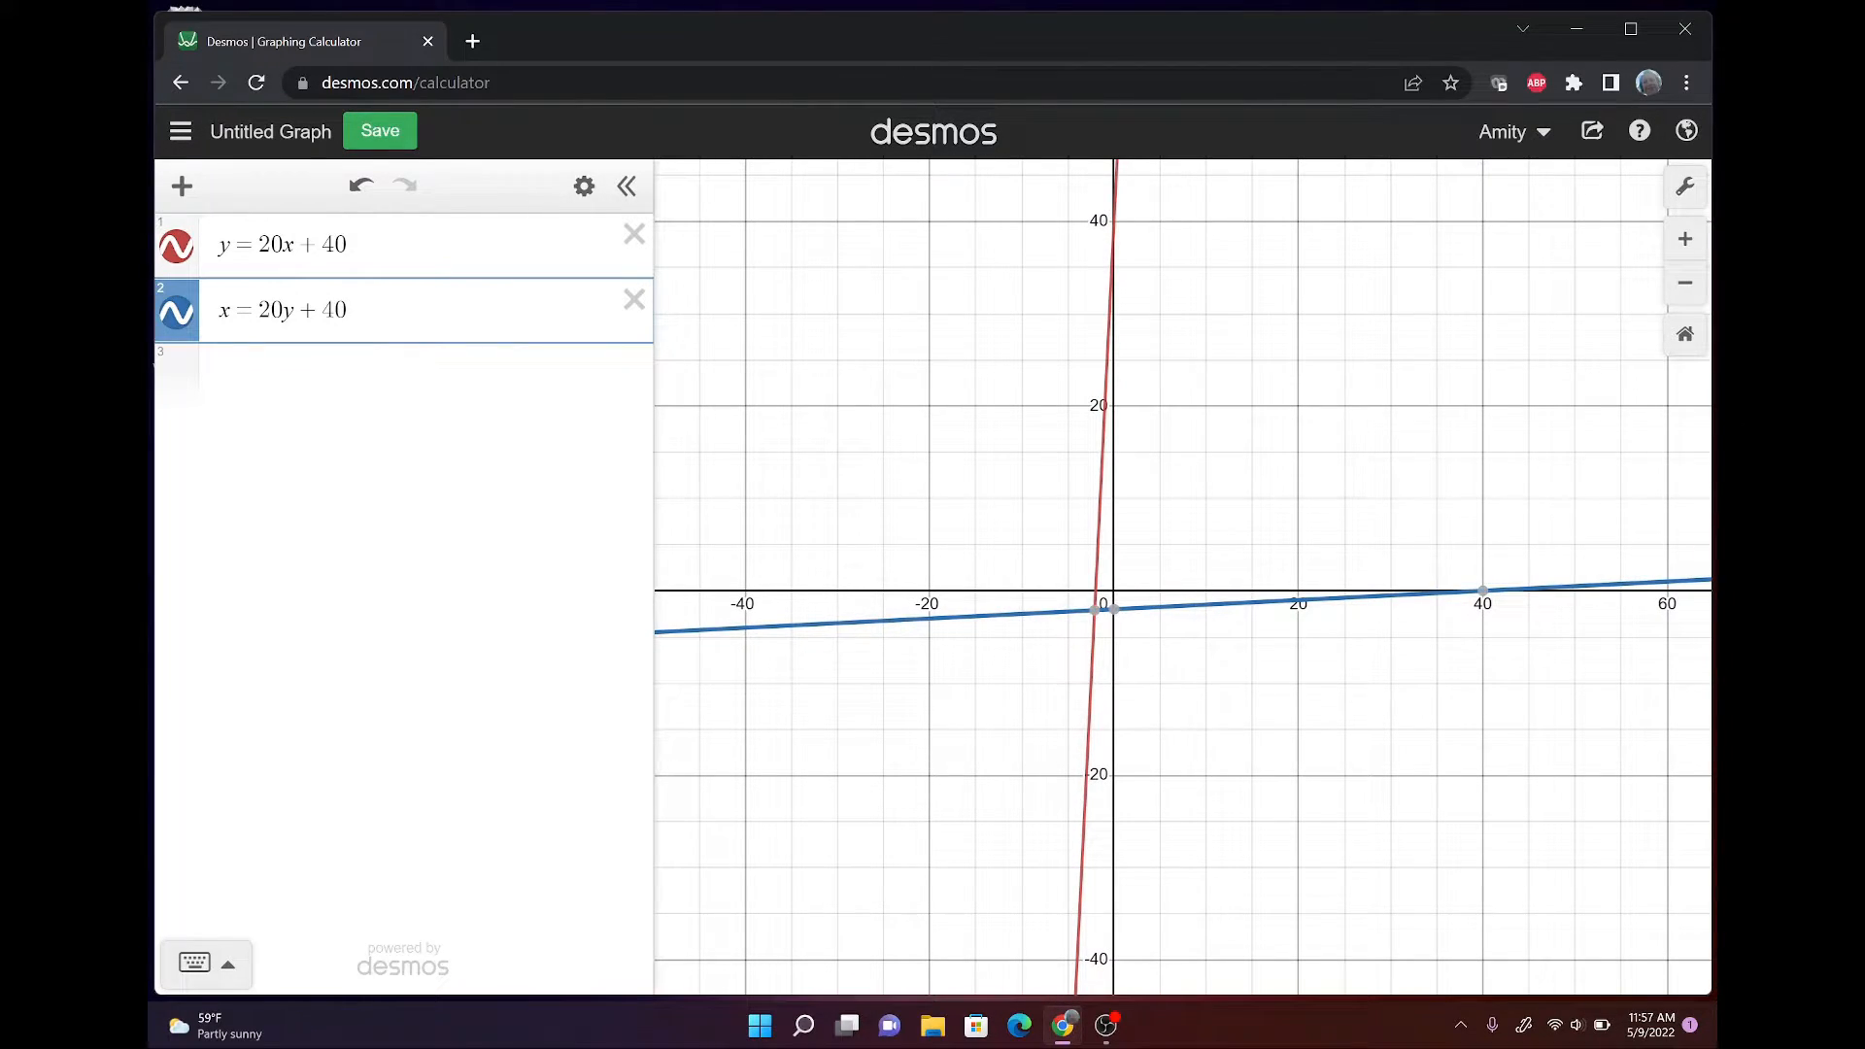
pyautogui.click(408, 375)
pyautogui.write('y=')
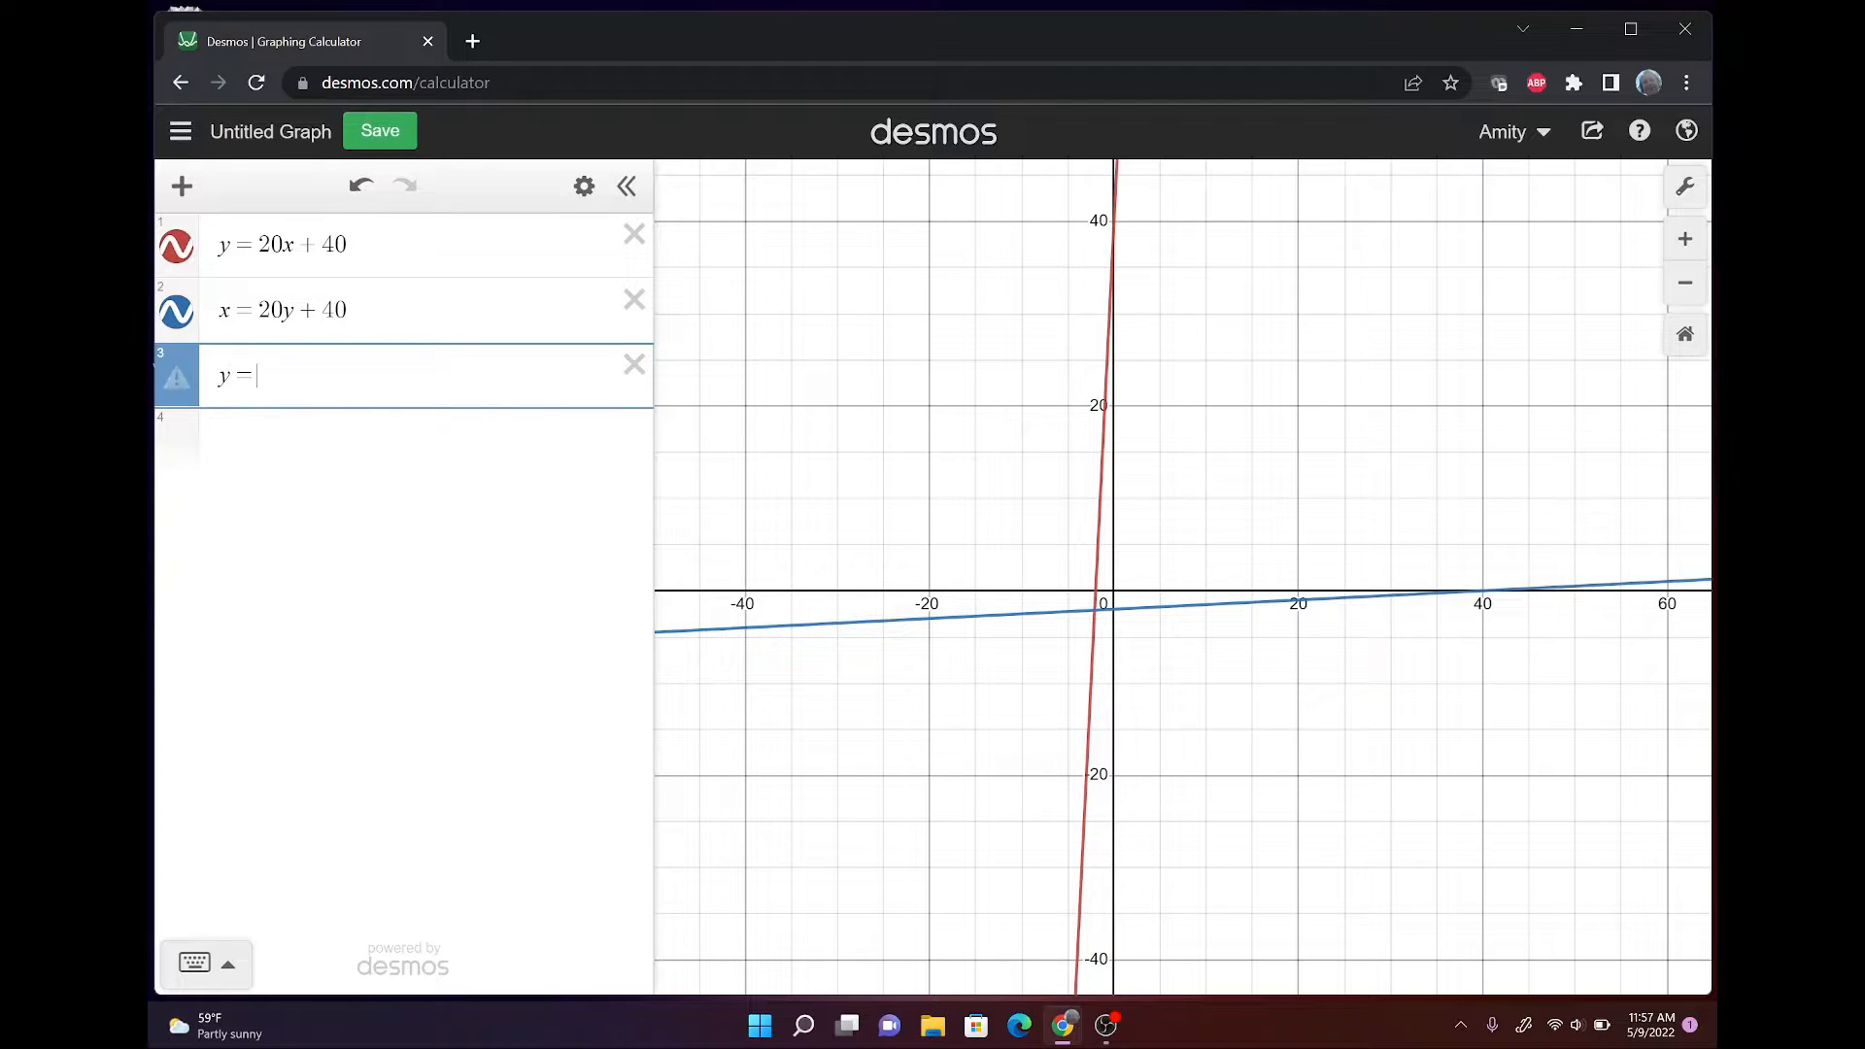
pyautogui.write('x')
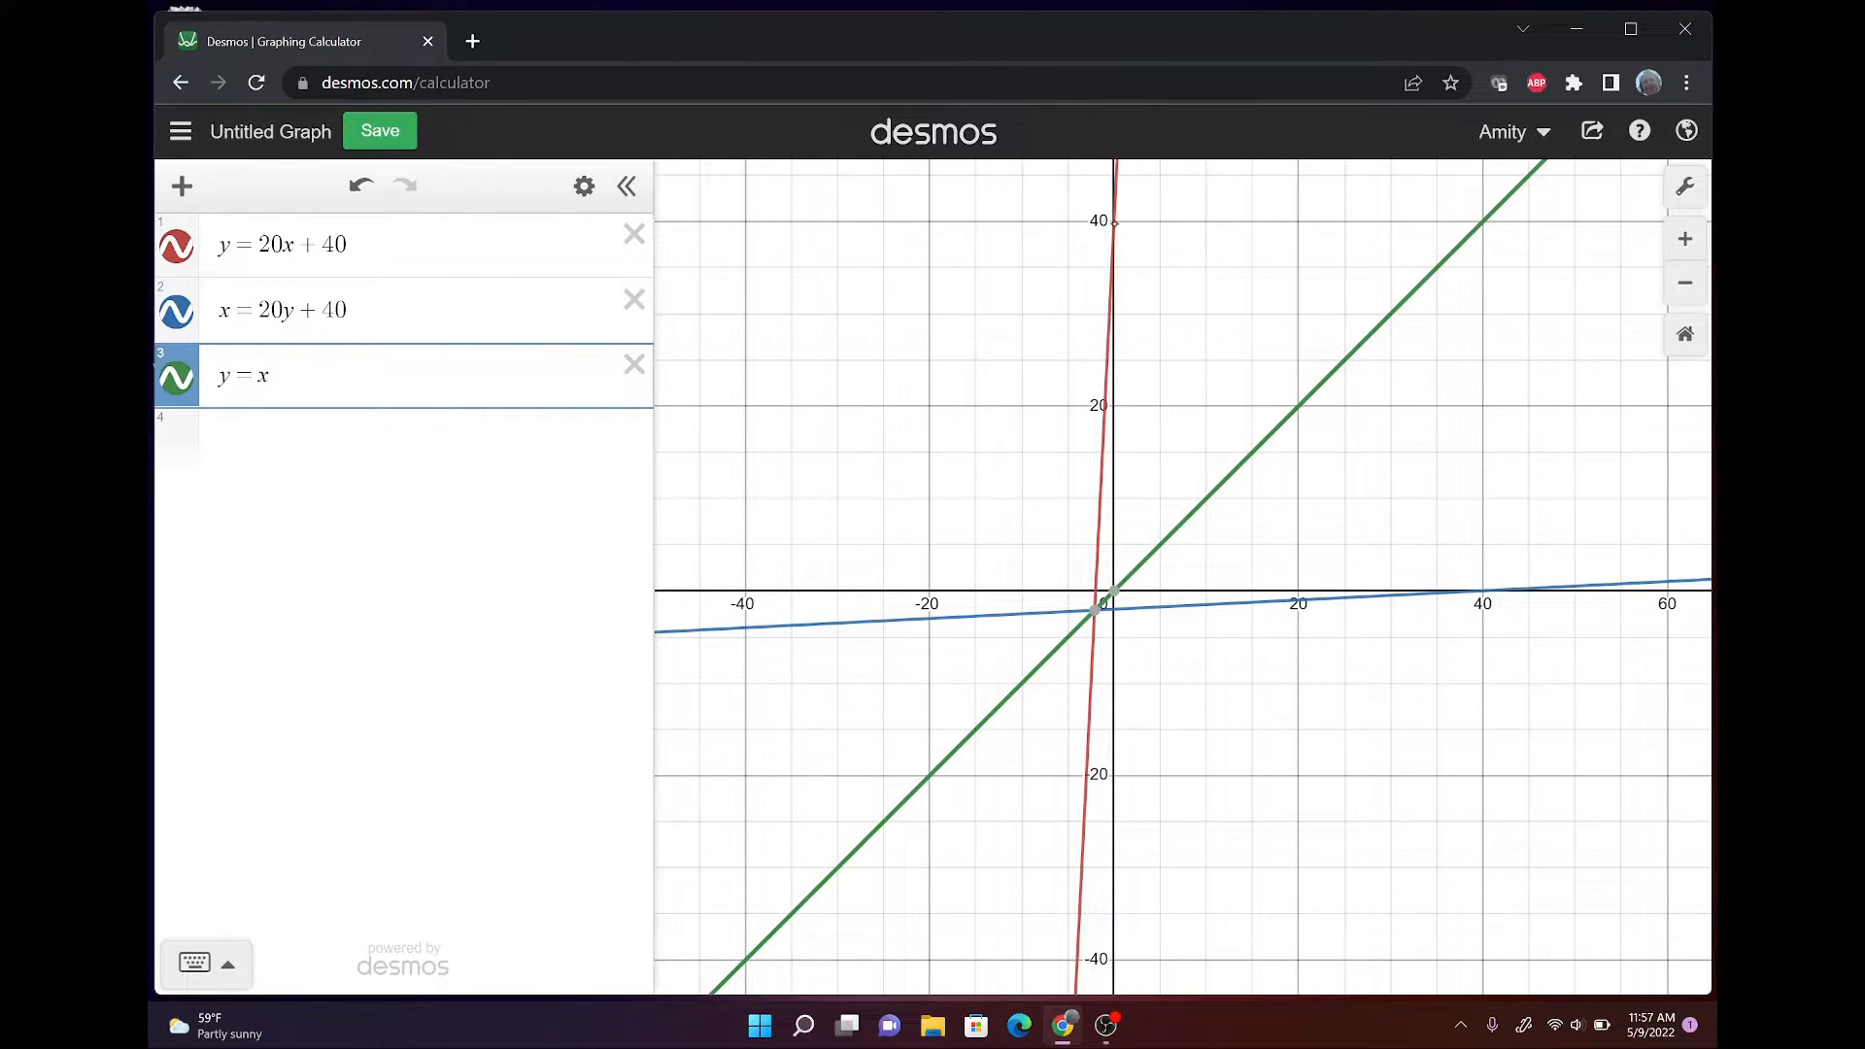
# Show the coordinates of the red line's y-intercept and the blue line's x-intercept, and highlight the two lines in turn for comparison.
pyautogui.click(1114, 223)
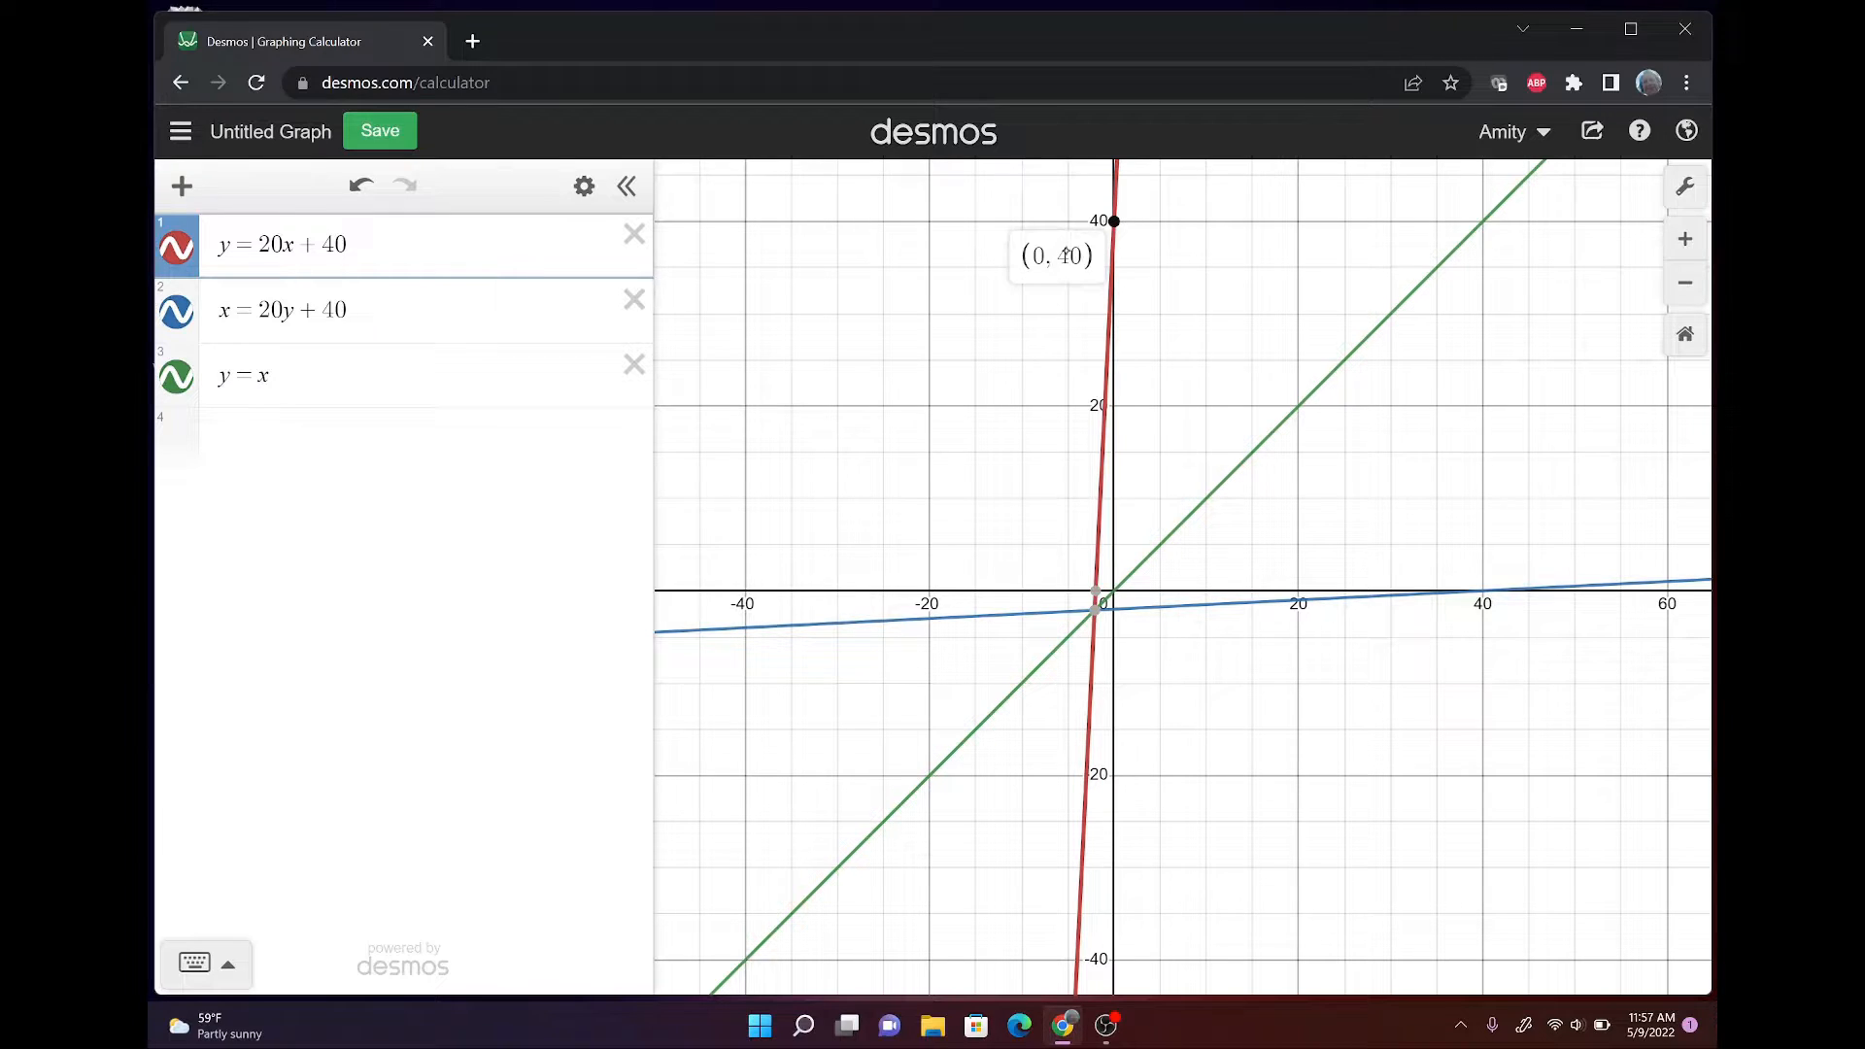
pyautogui.click(1484, 593)
pyautogui.click(1483, 591)
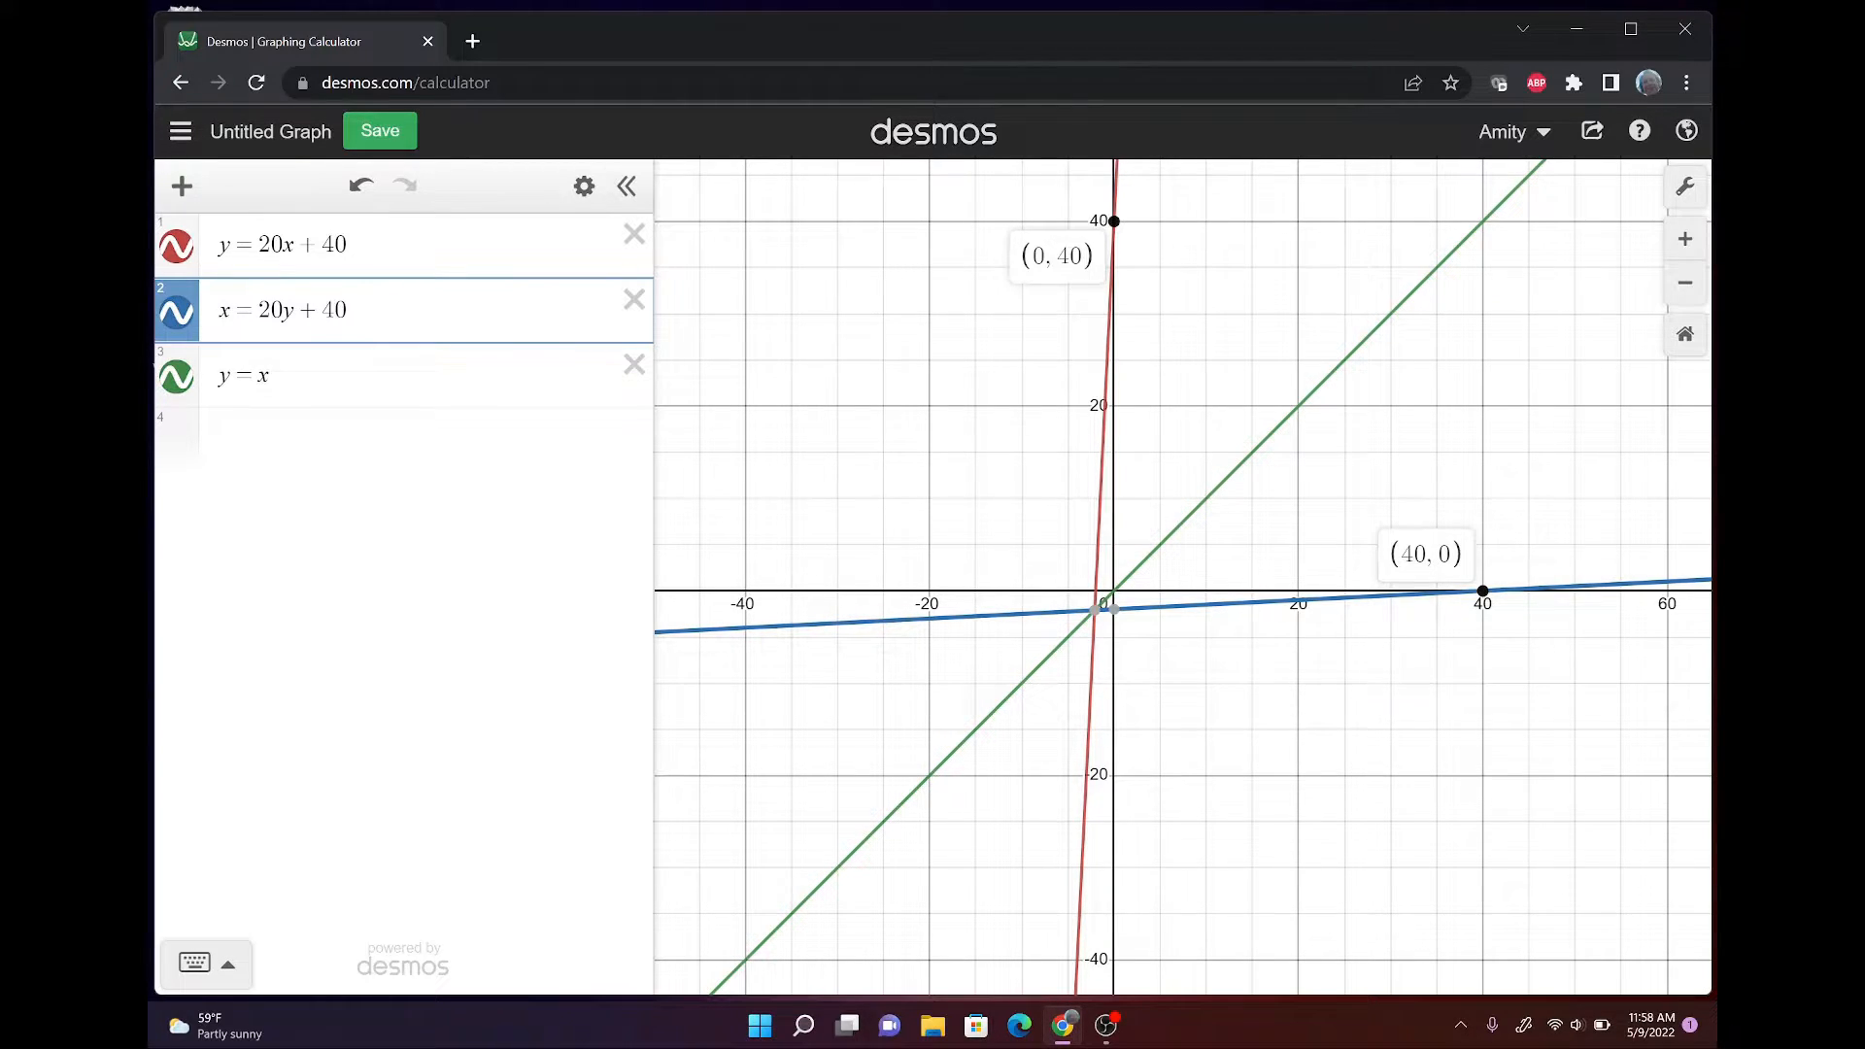
pyautogui.click(1108, 405)
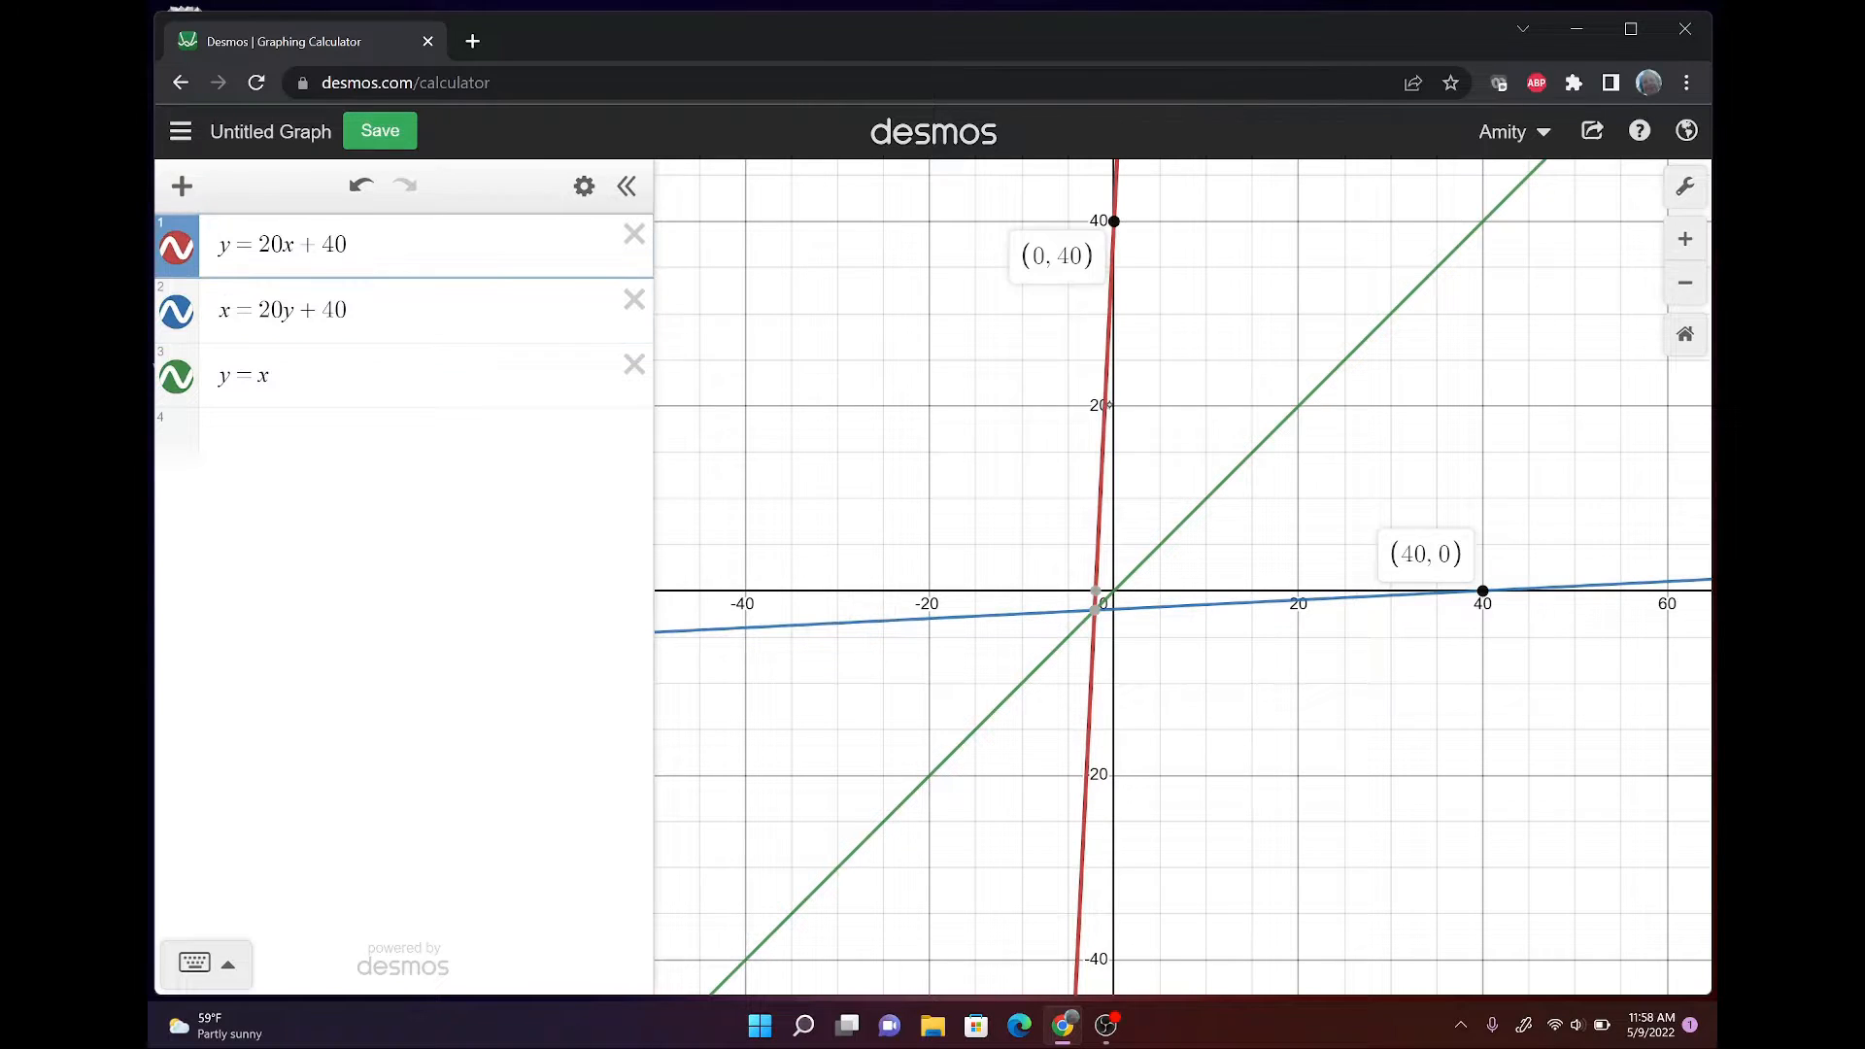
pyautogui.click(1347, 597)
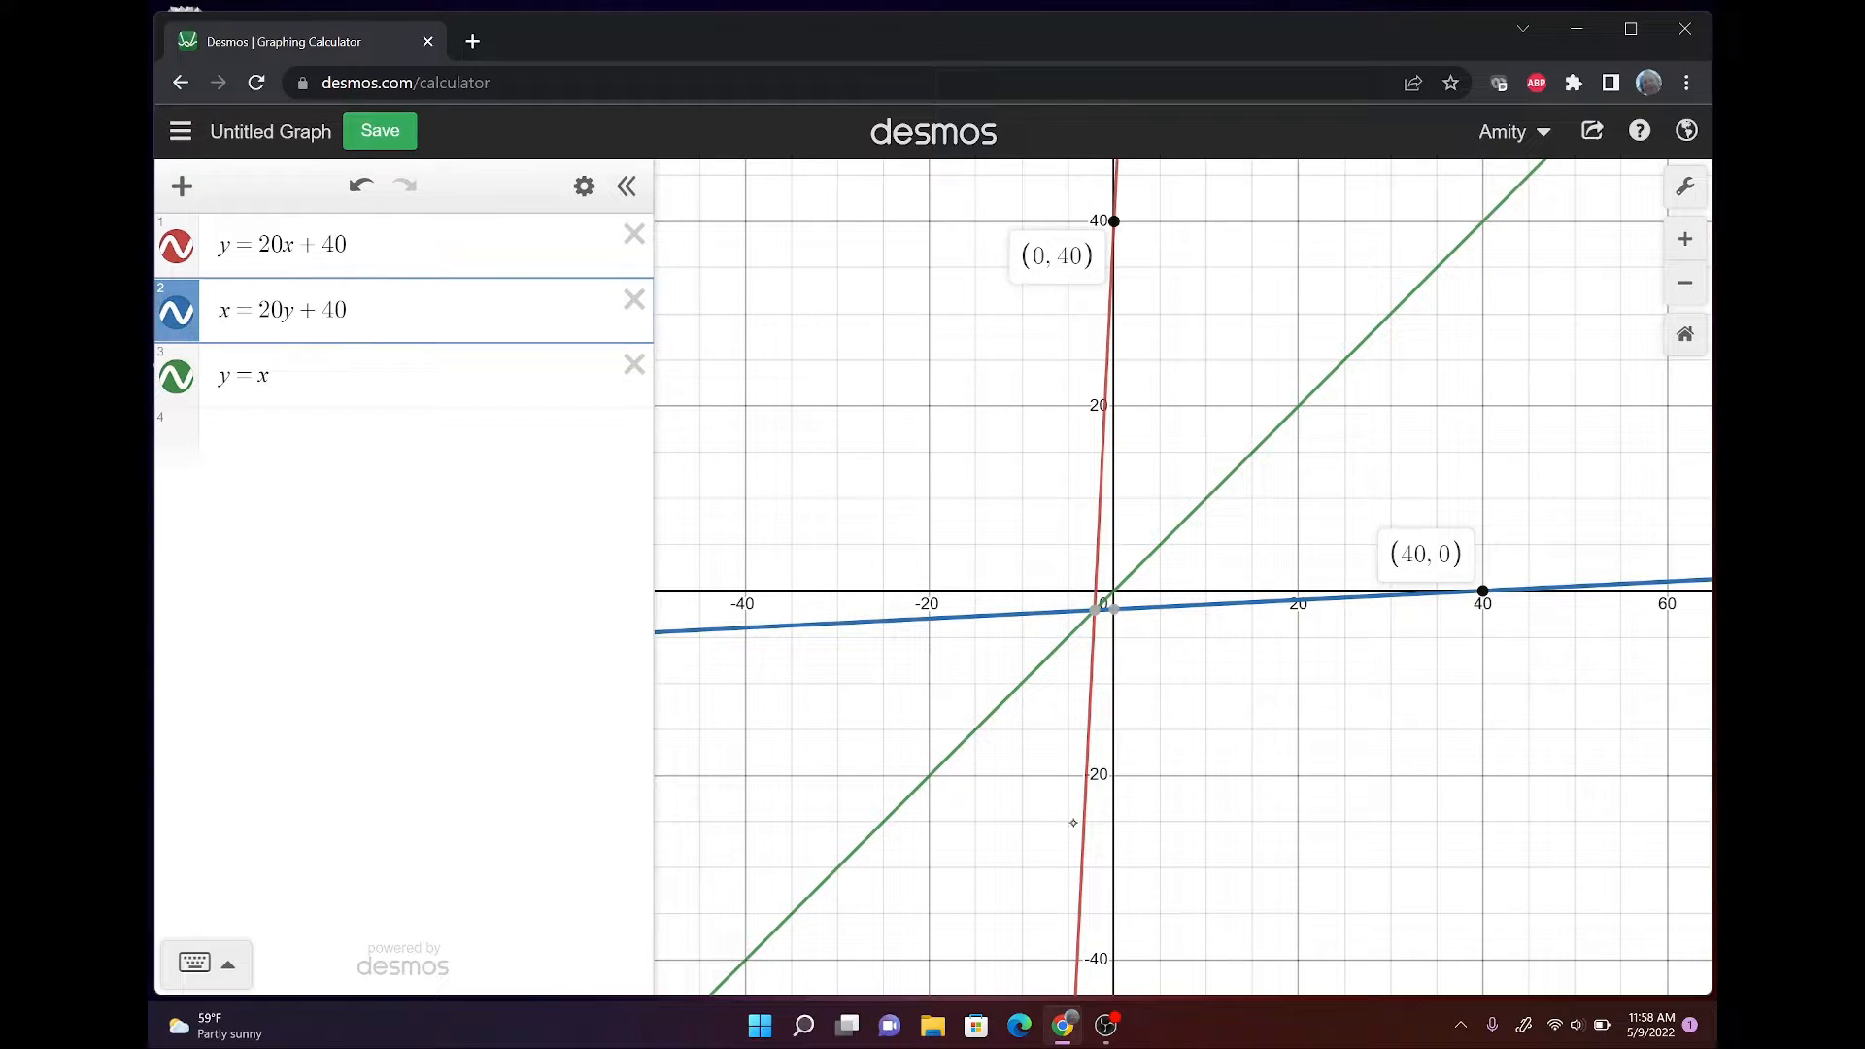
pyautogui.click(1075, 864)
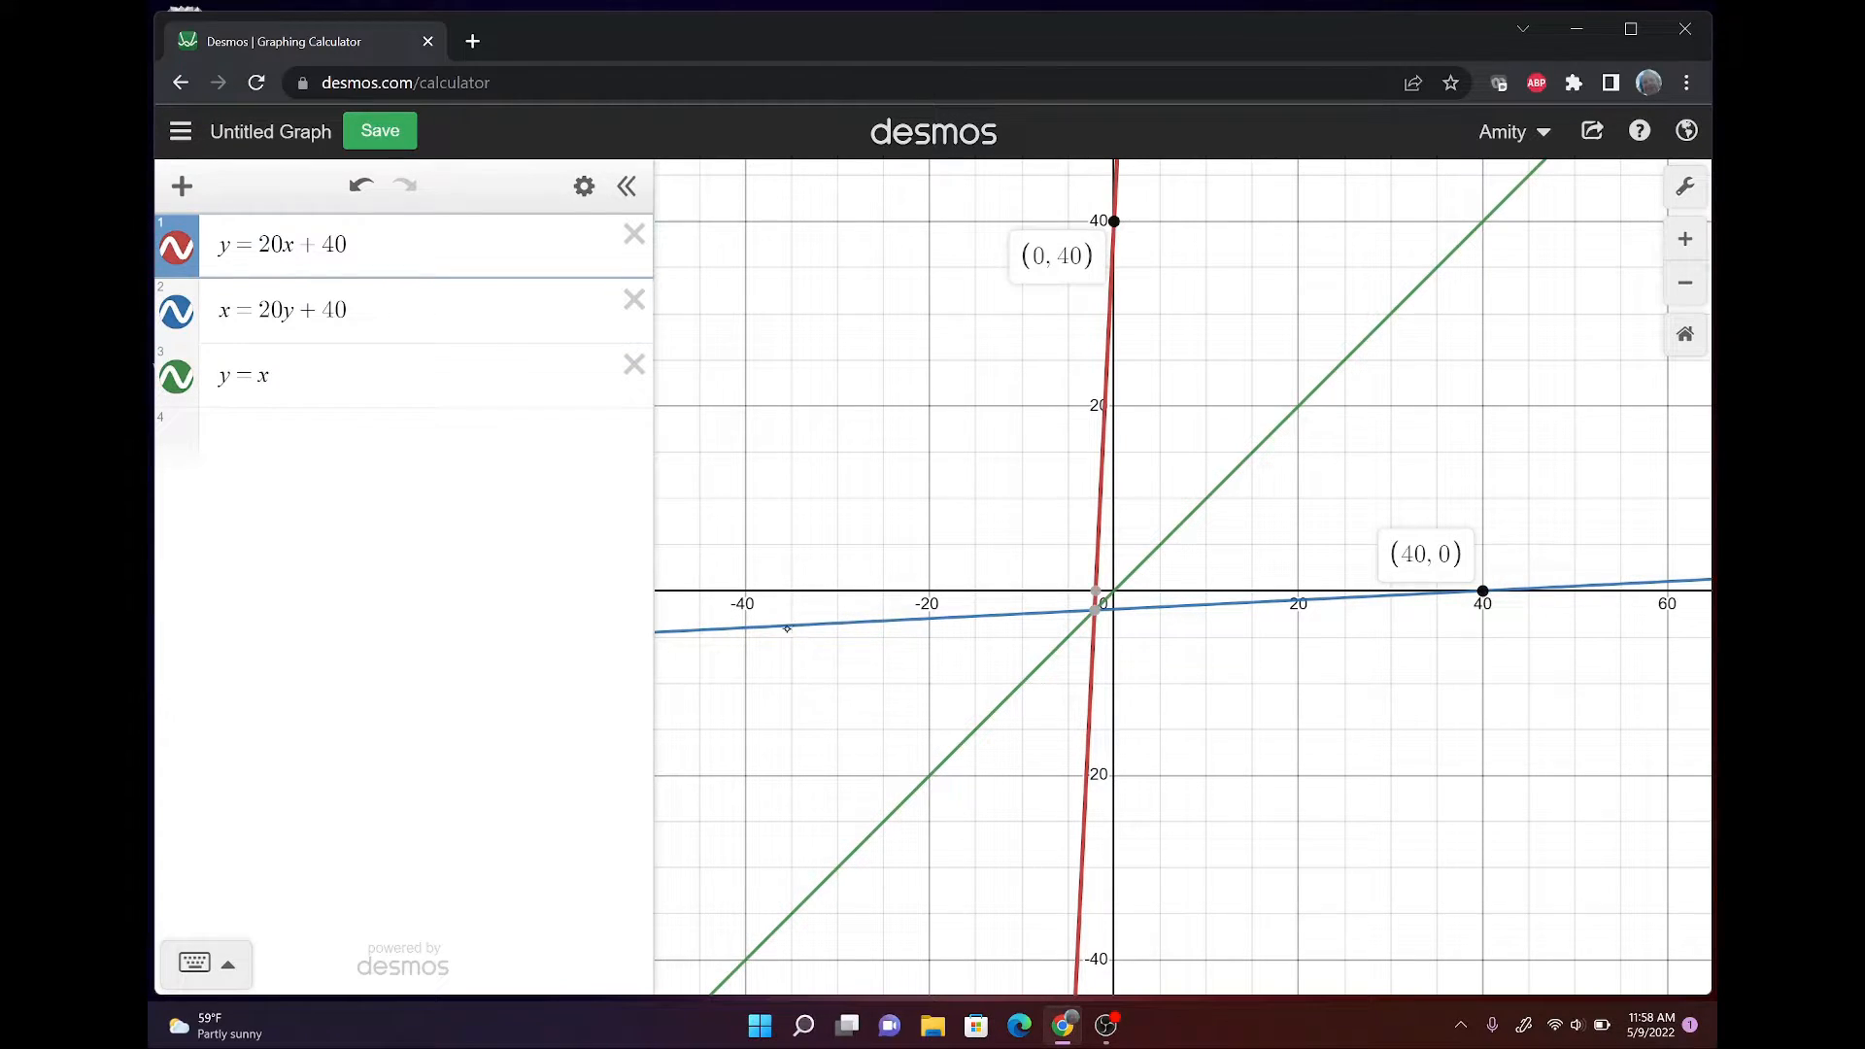
pyautogui.click(786, 628)
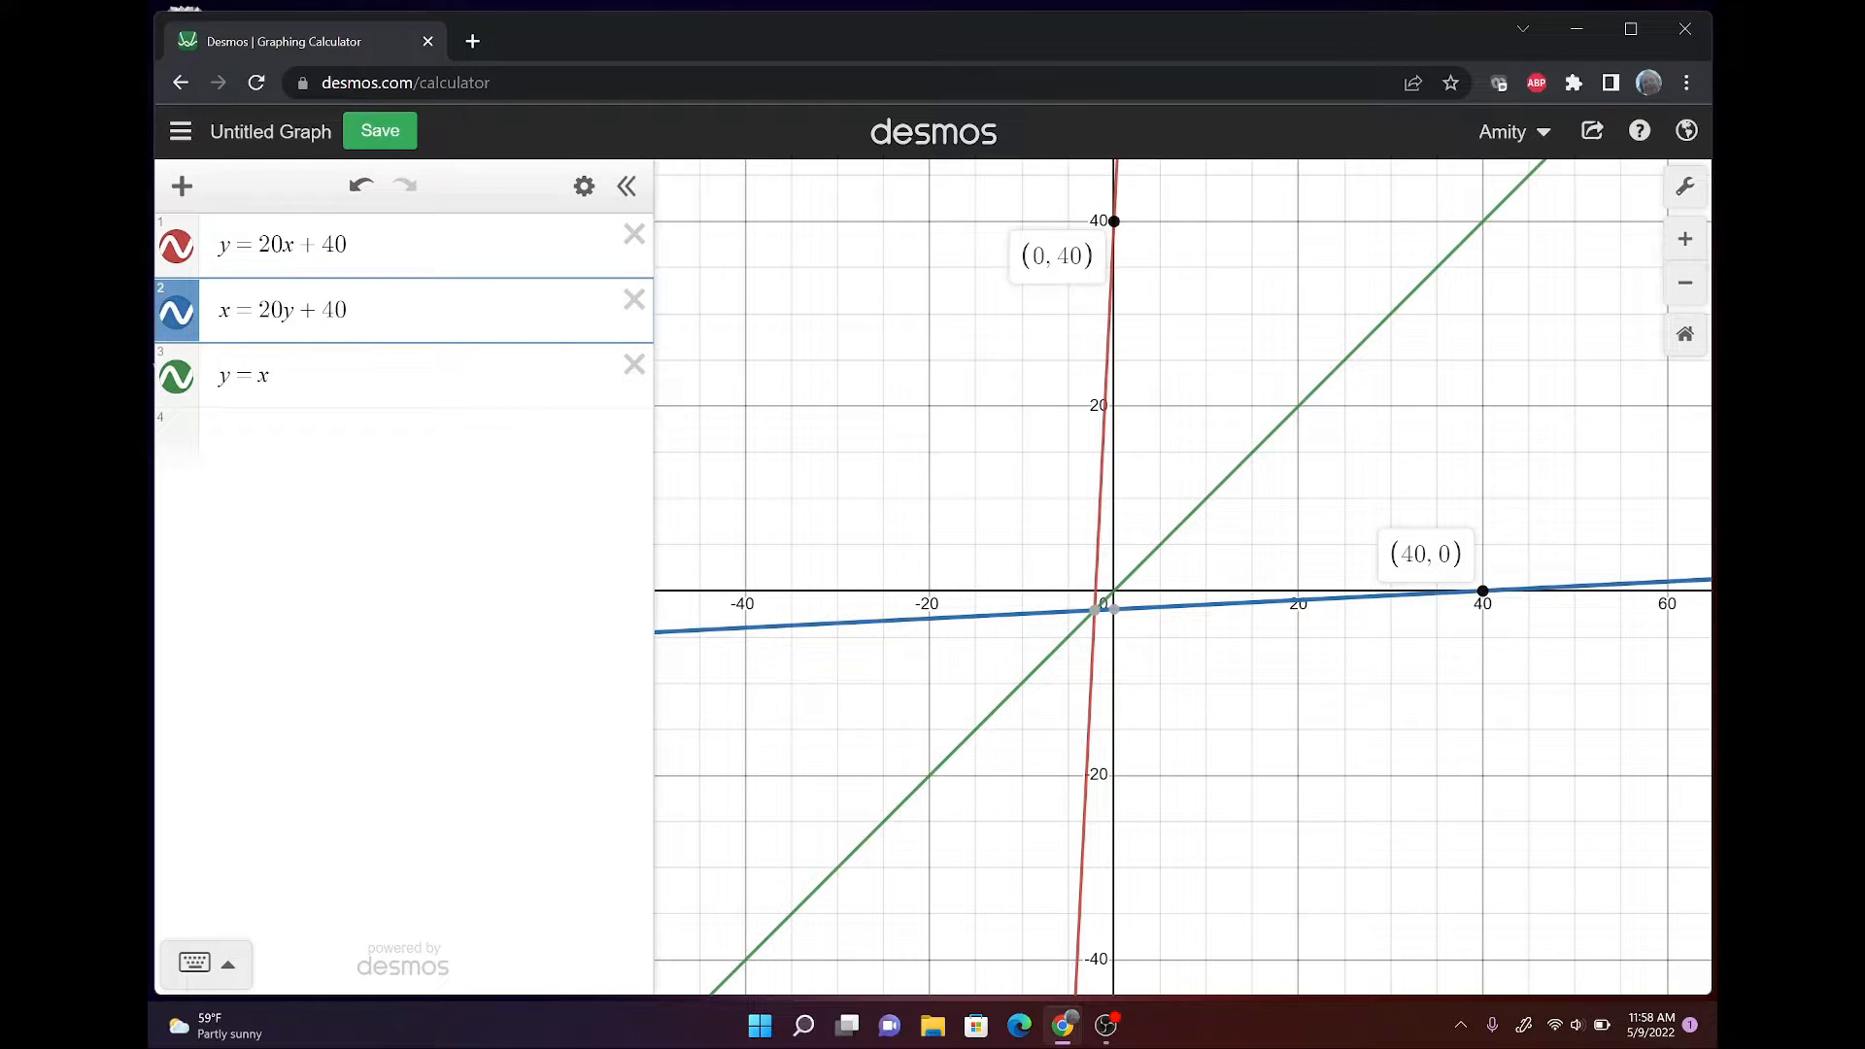
# Hide the line y = x and recolor the line x = 20y + 40 red.
pyautogui.click(176, 377)
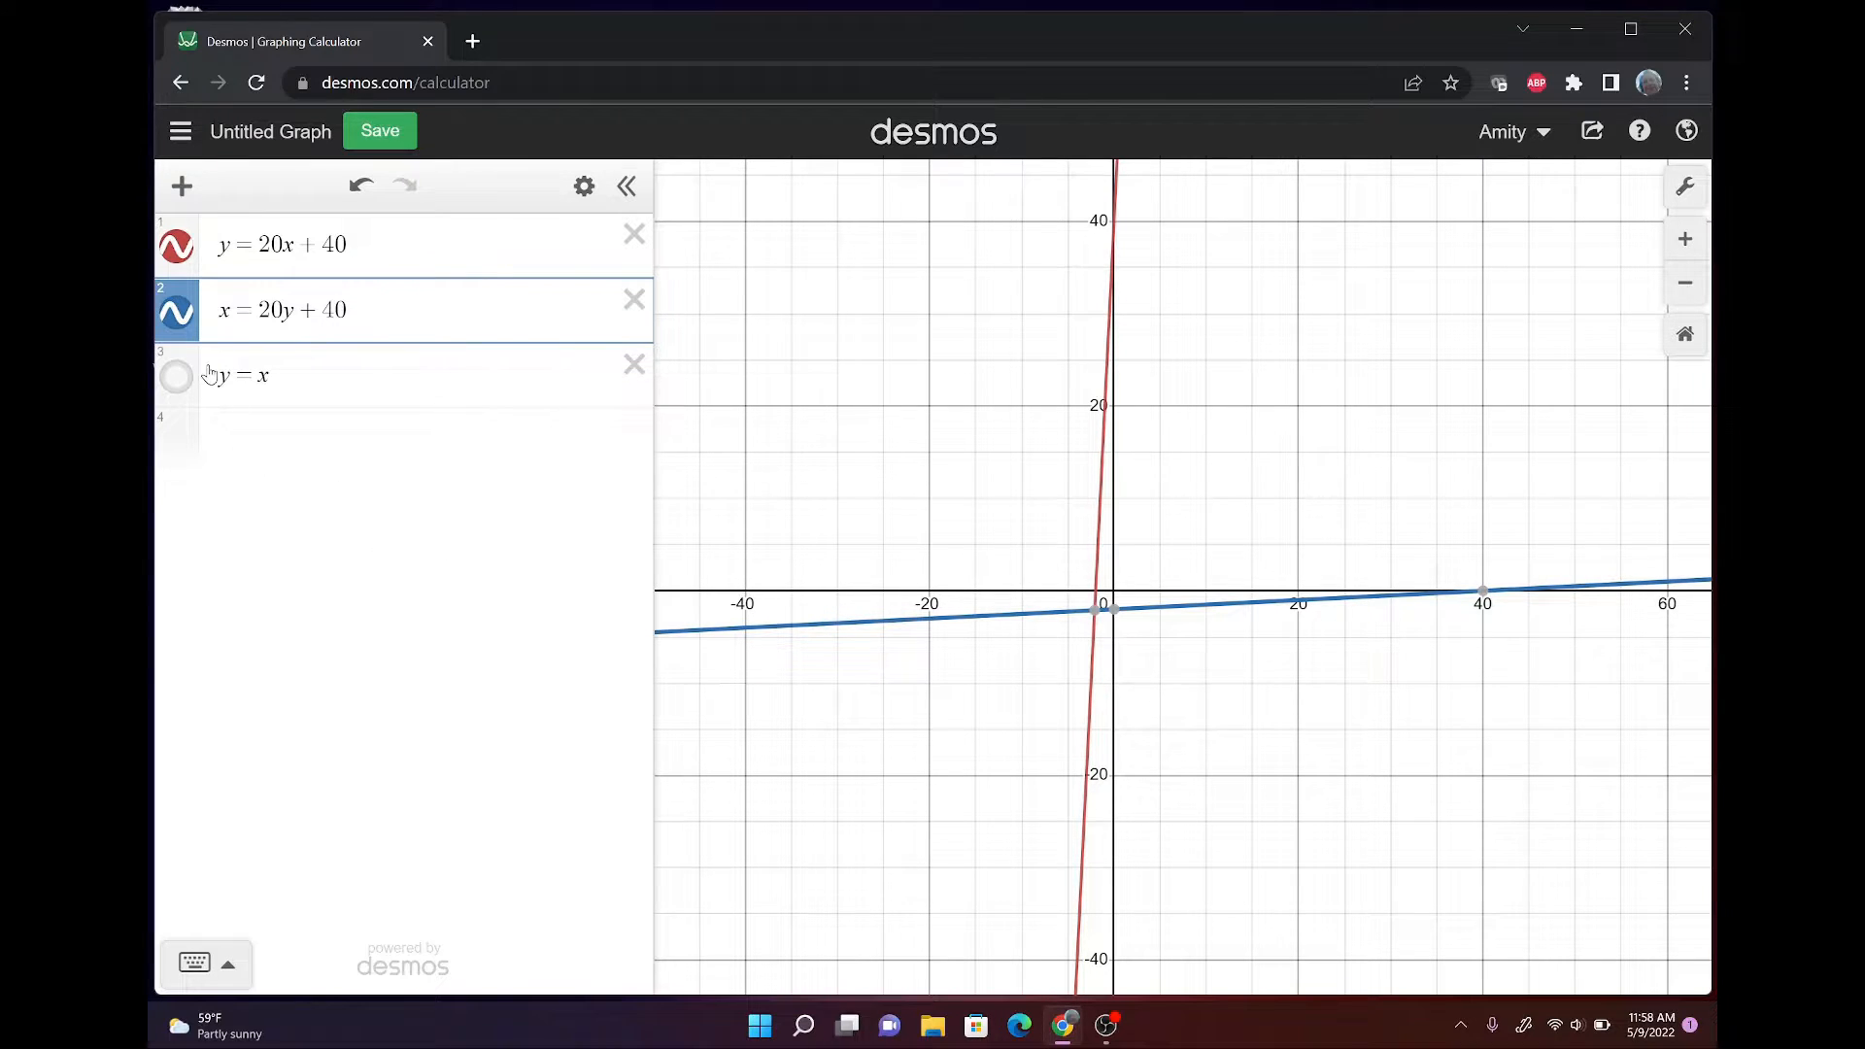
pyautogui.click(181, 327)
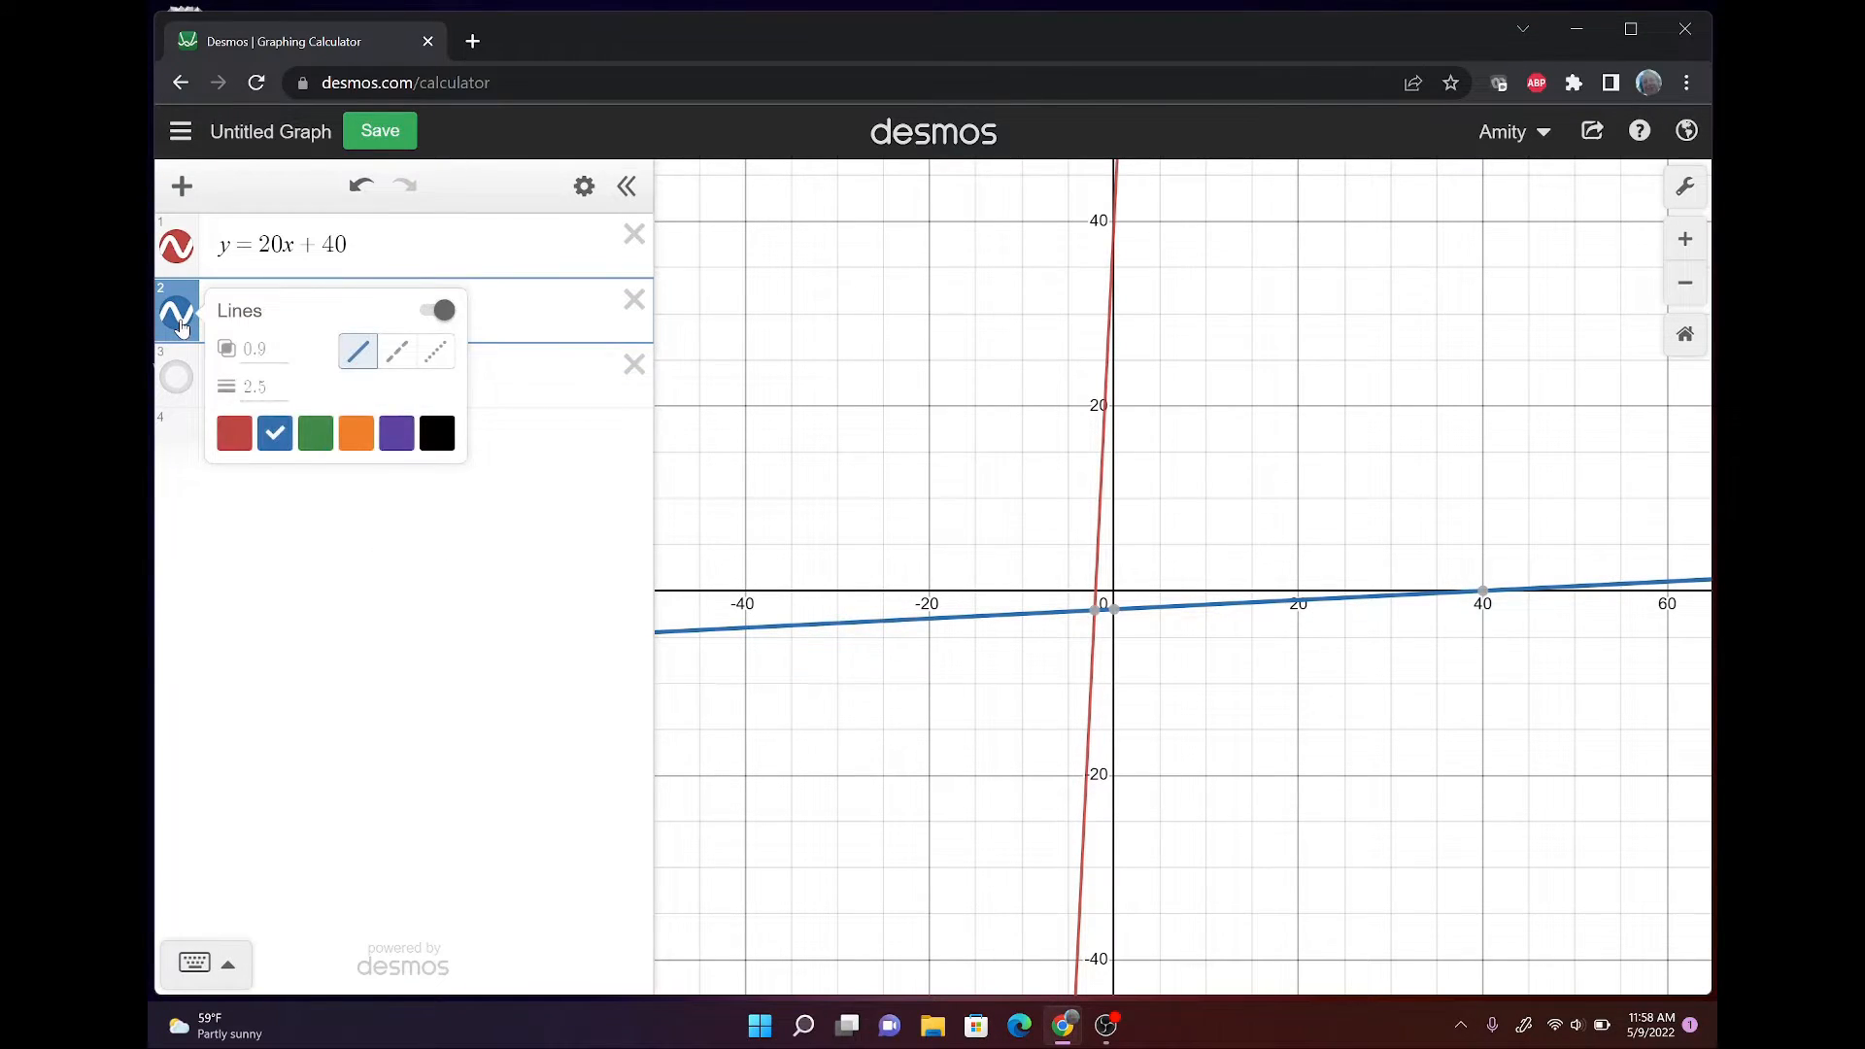
pyautogui.click(243, 442)
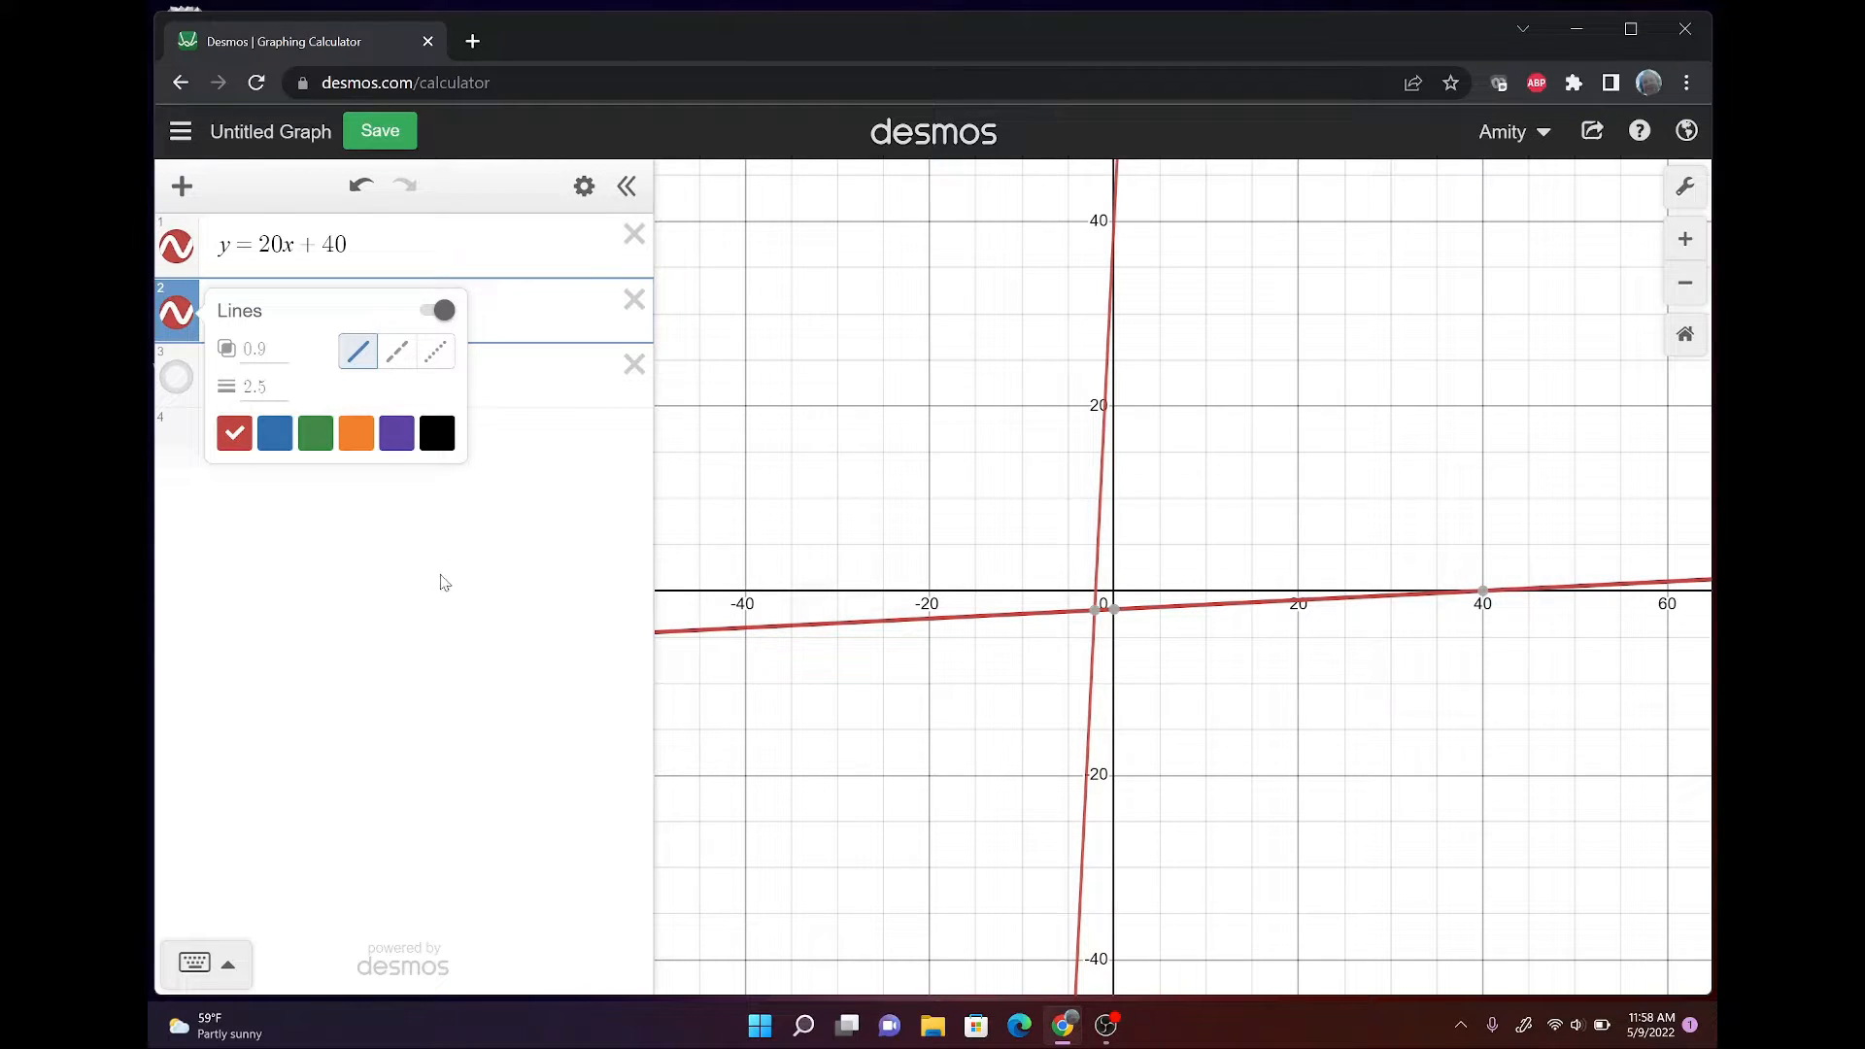
pyautogui.click(473, 603)
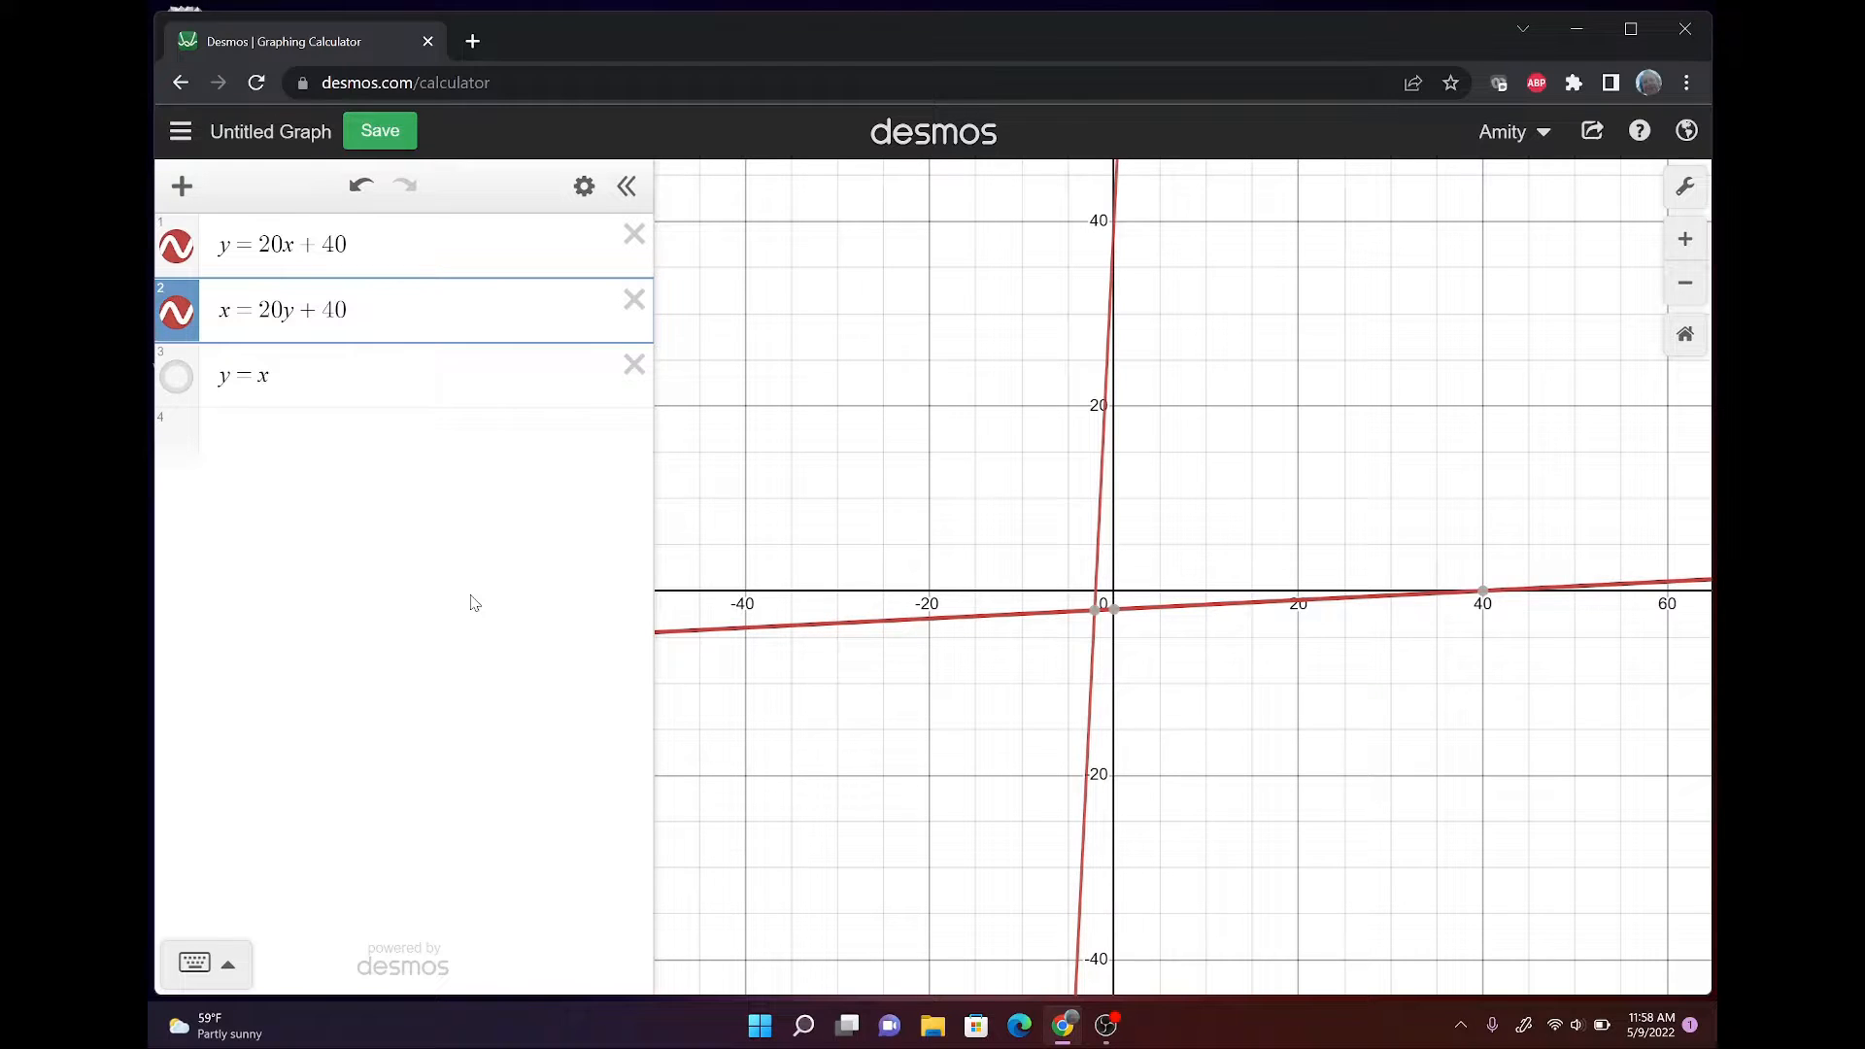
pyautogui.click(175, 311)
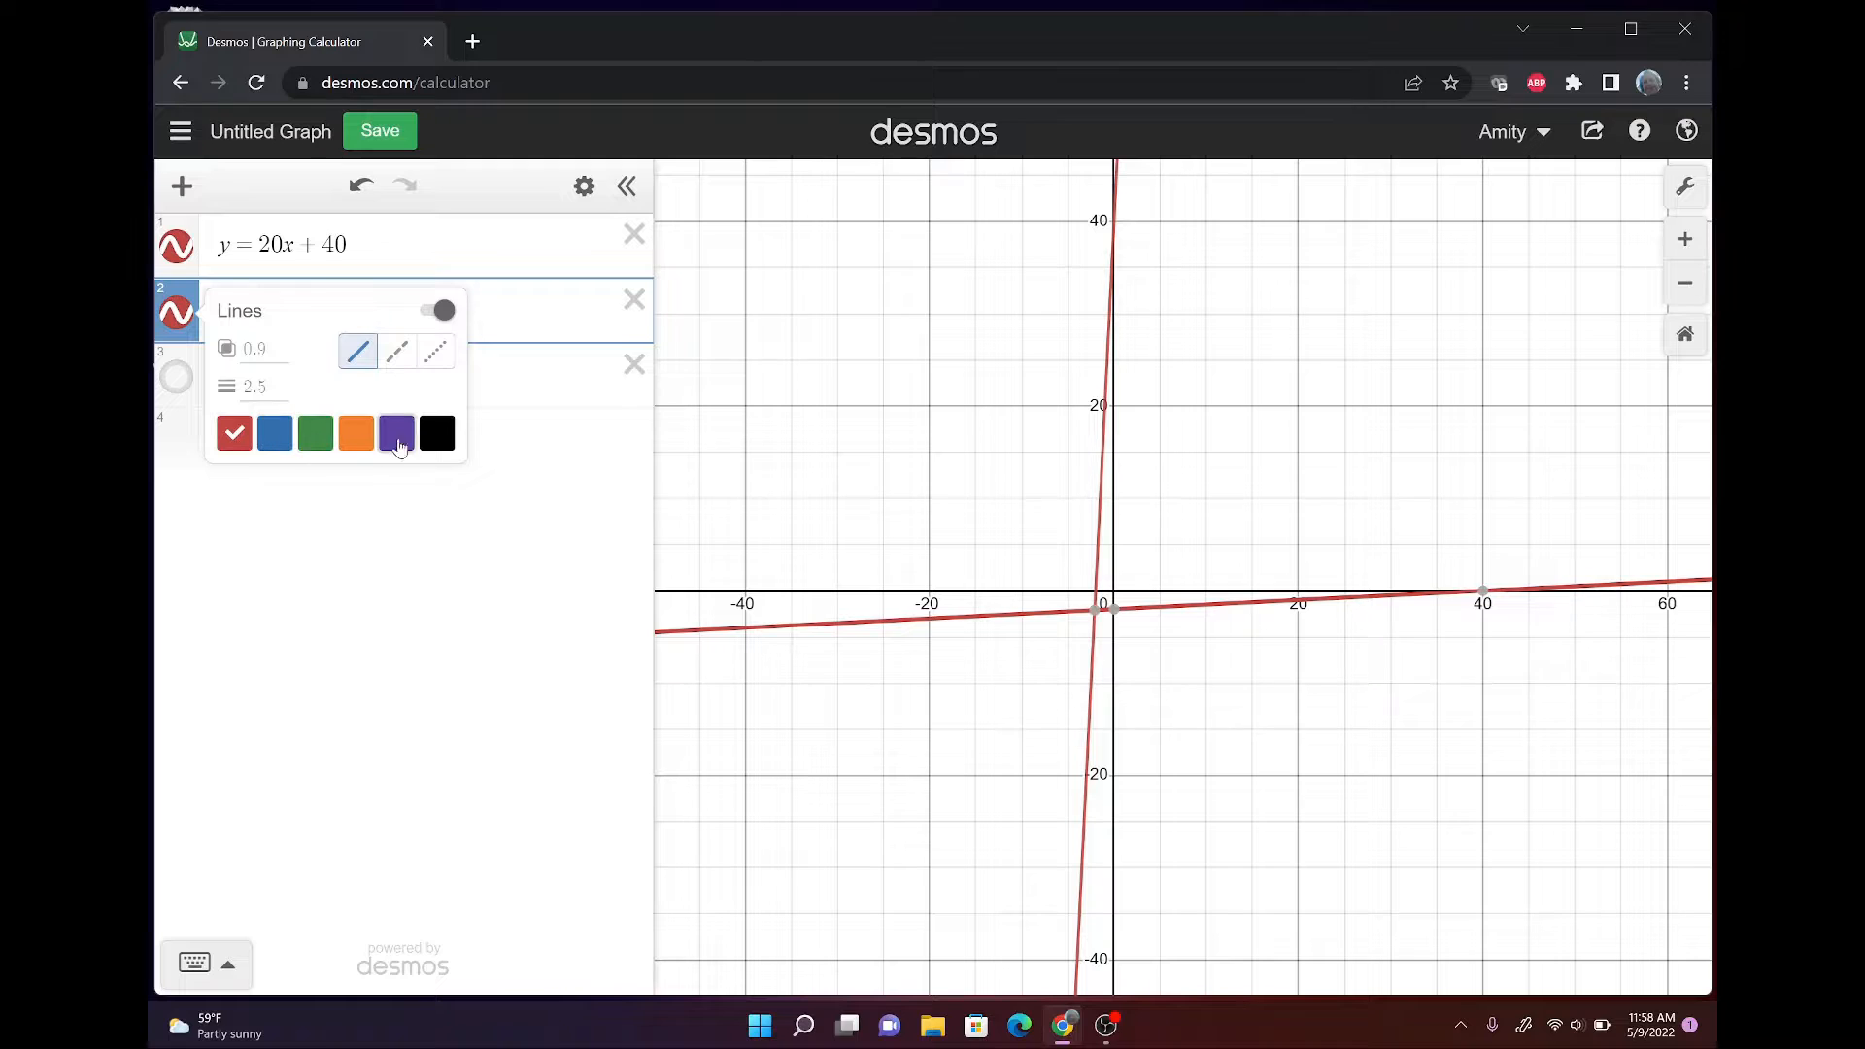
pyautogui.click(320, 531)
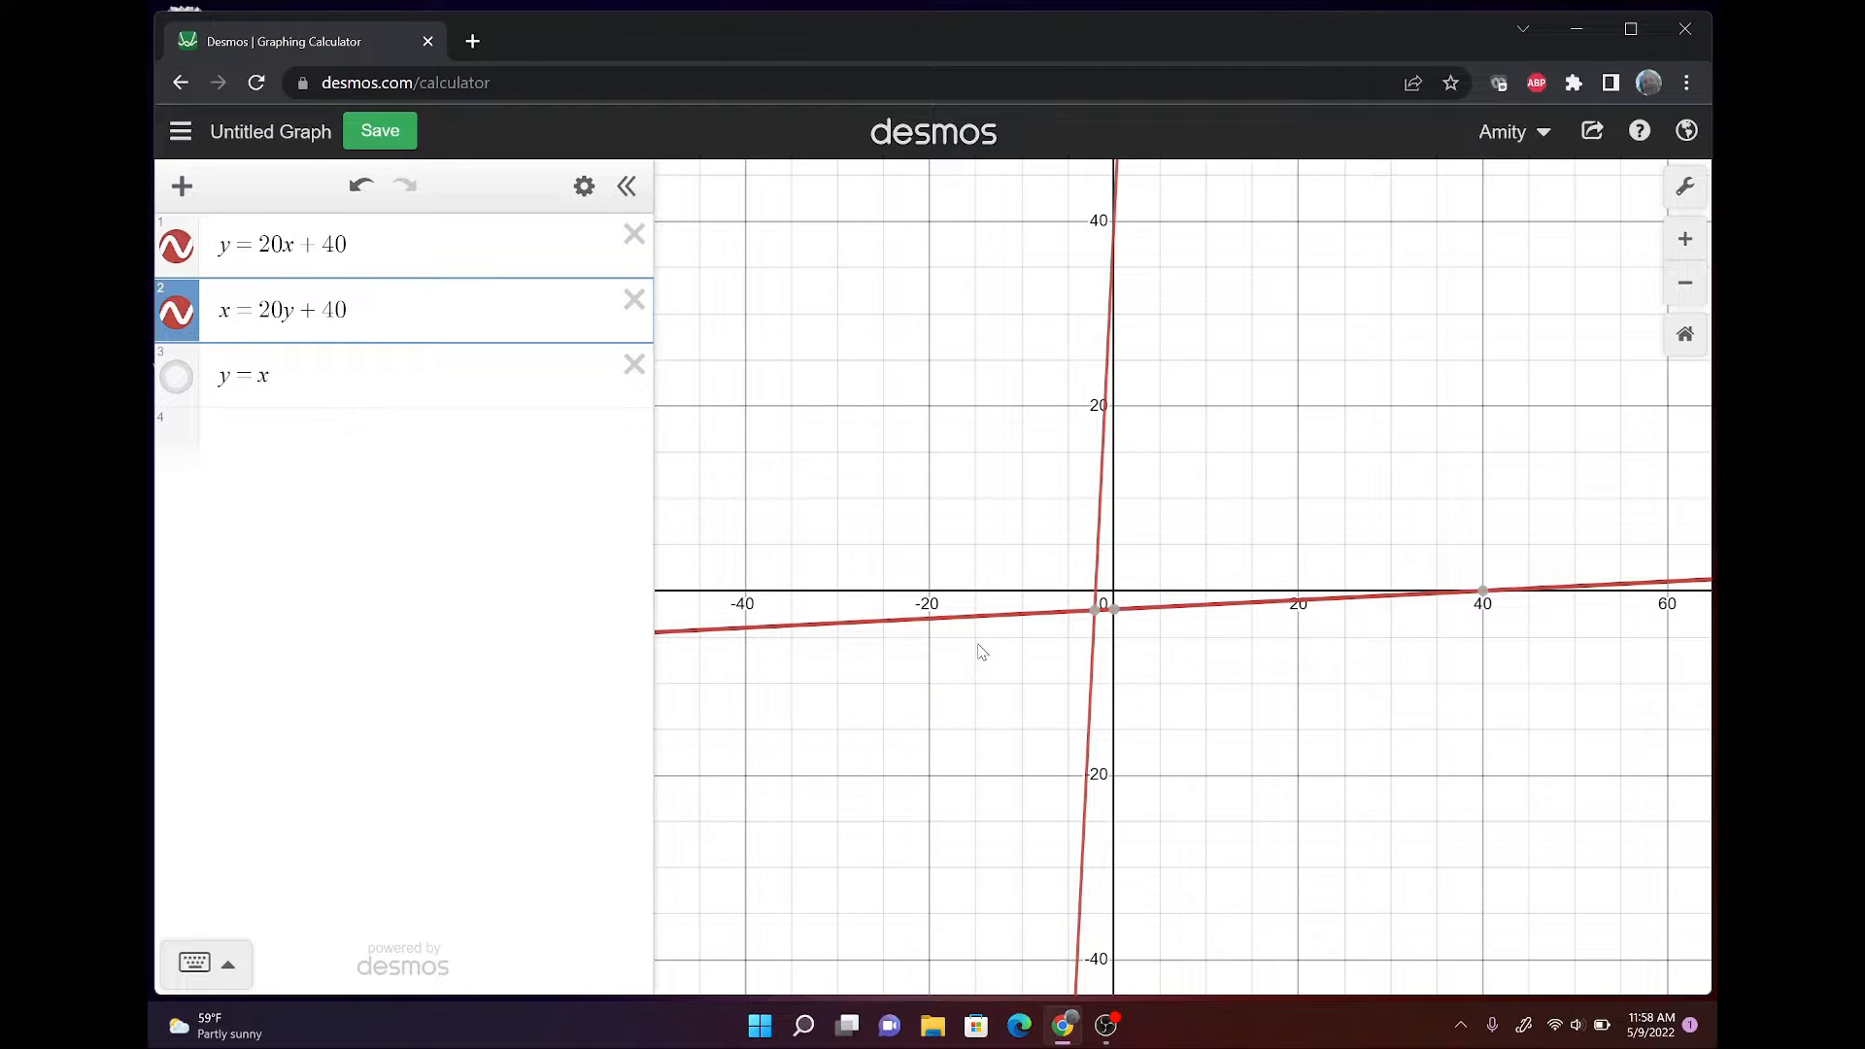
# Show the coordinates of the steep line's y-intercept and the shallow line's x-intercept on the two red graphs.
pyautogui.click(1115, 223)
pyautogui.click(1114, 221)
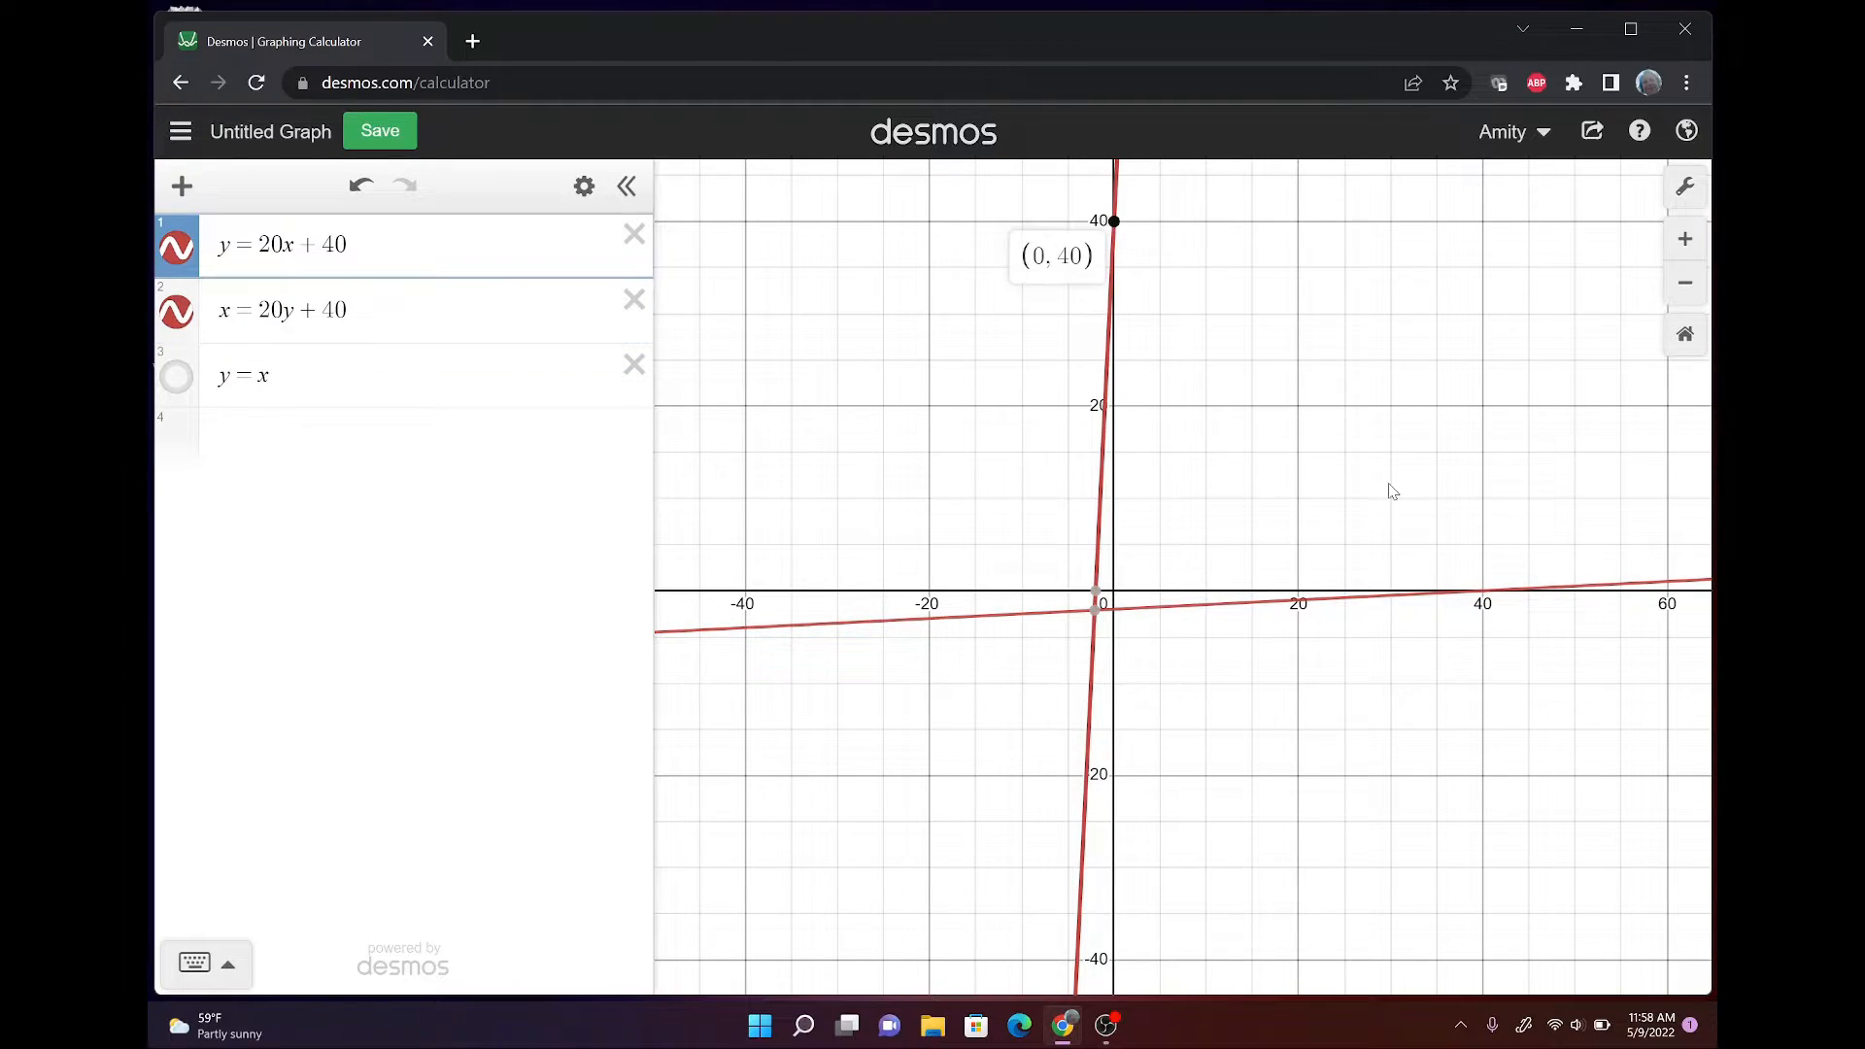
pyautogui.click(1493, 600)
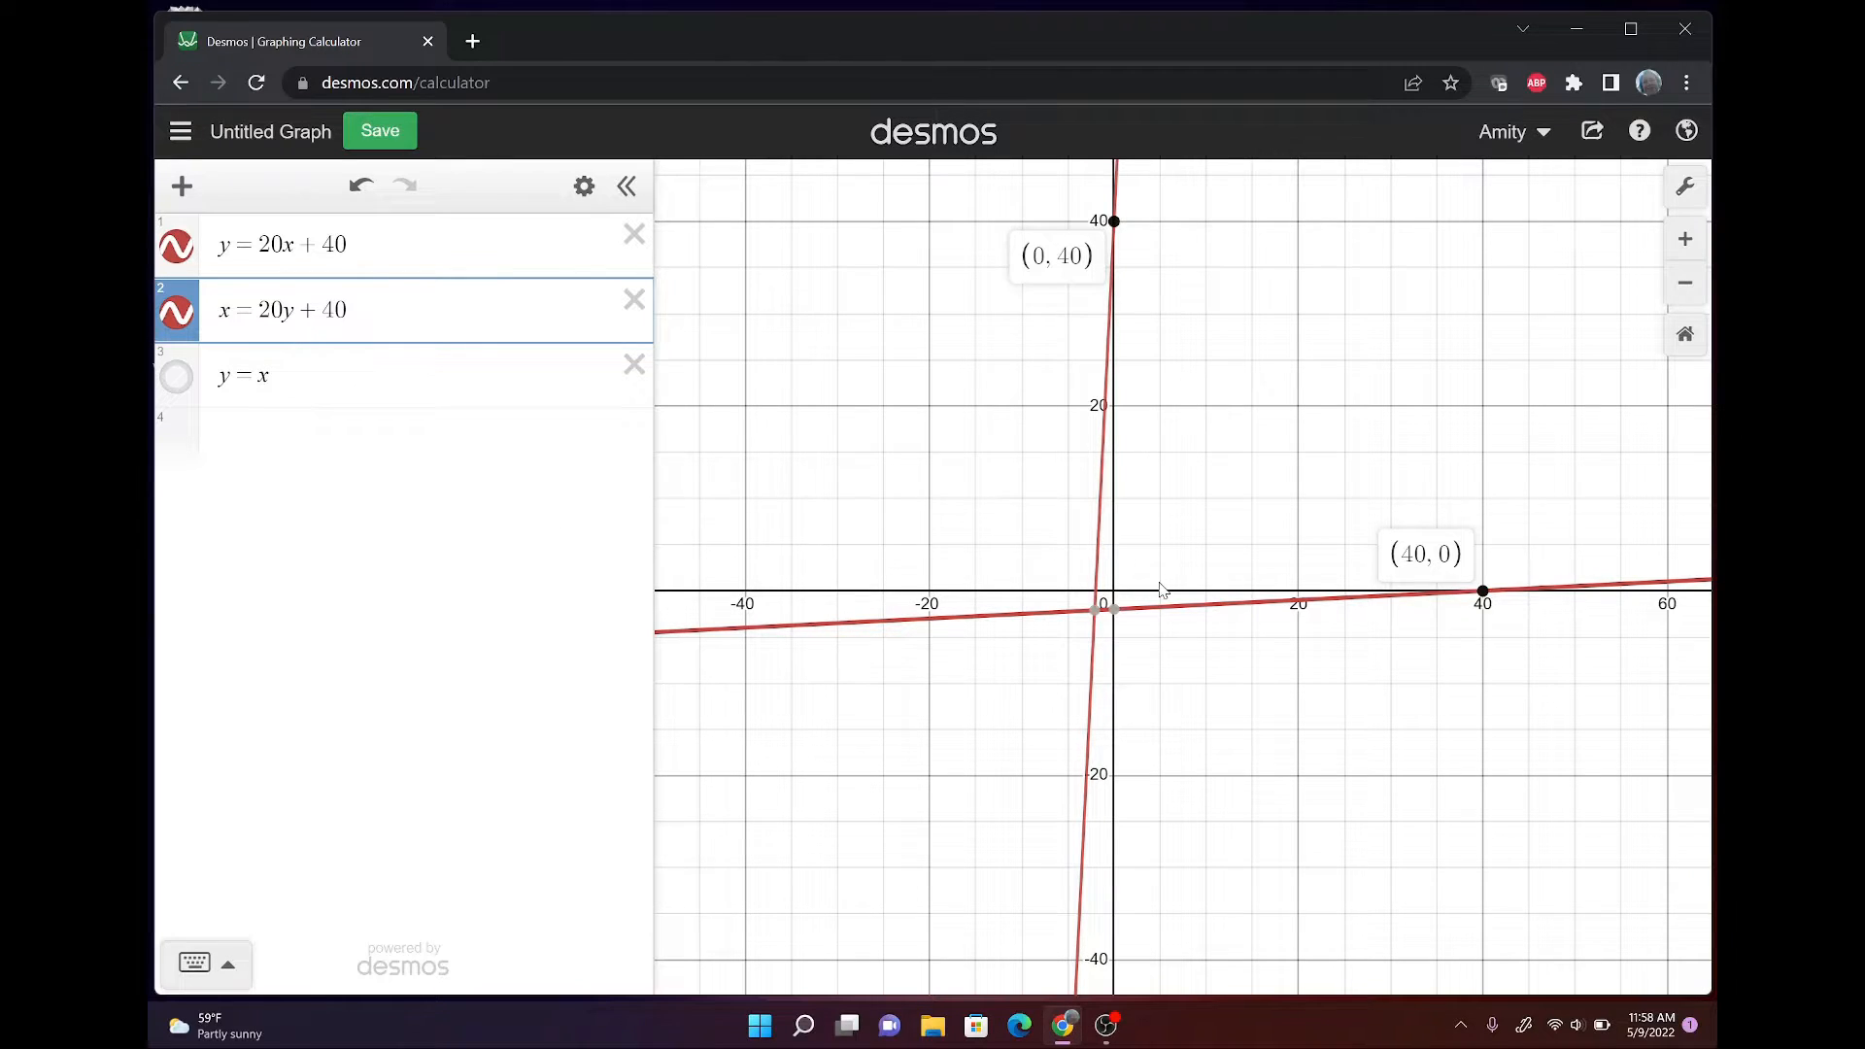
# Inspect the coordinates of the point where the two red lines intersect.
pyautogui.moveTo(1161, 588); pyautogui.dragTo(1128, 569)
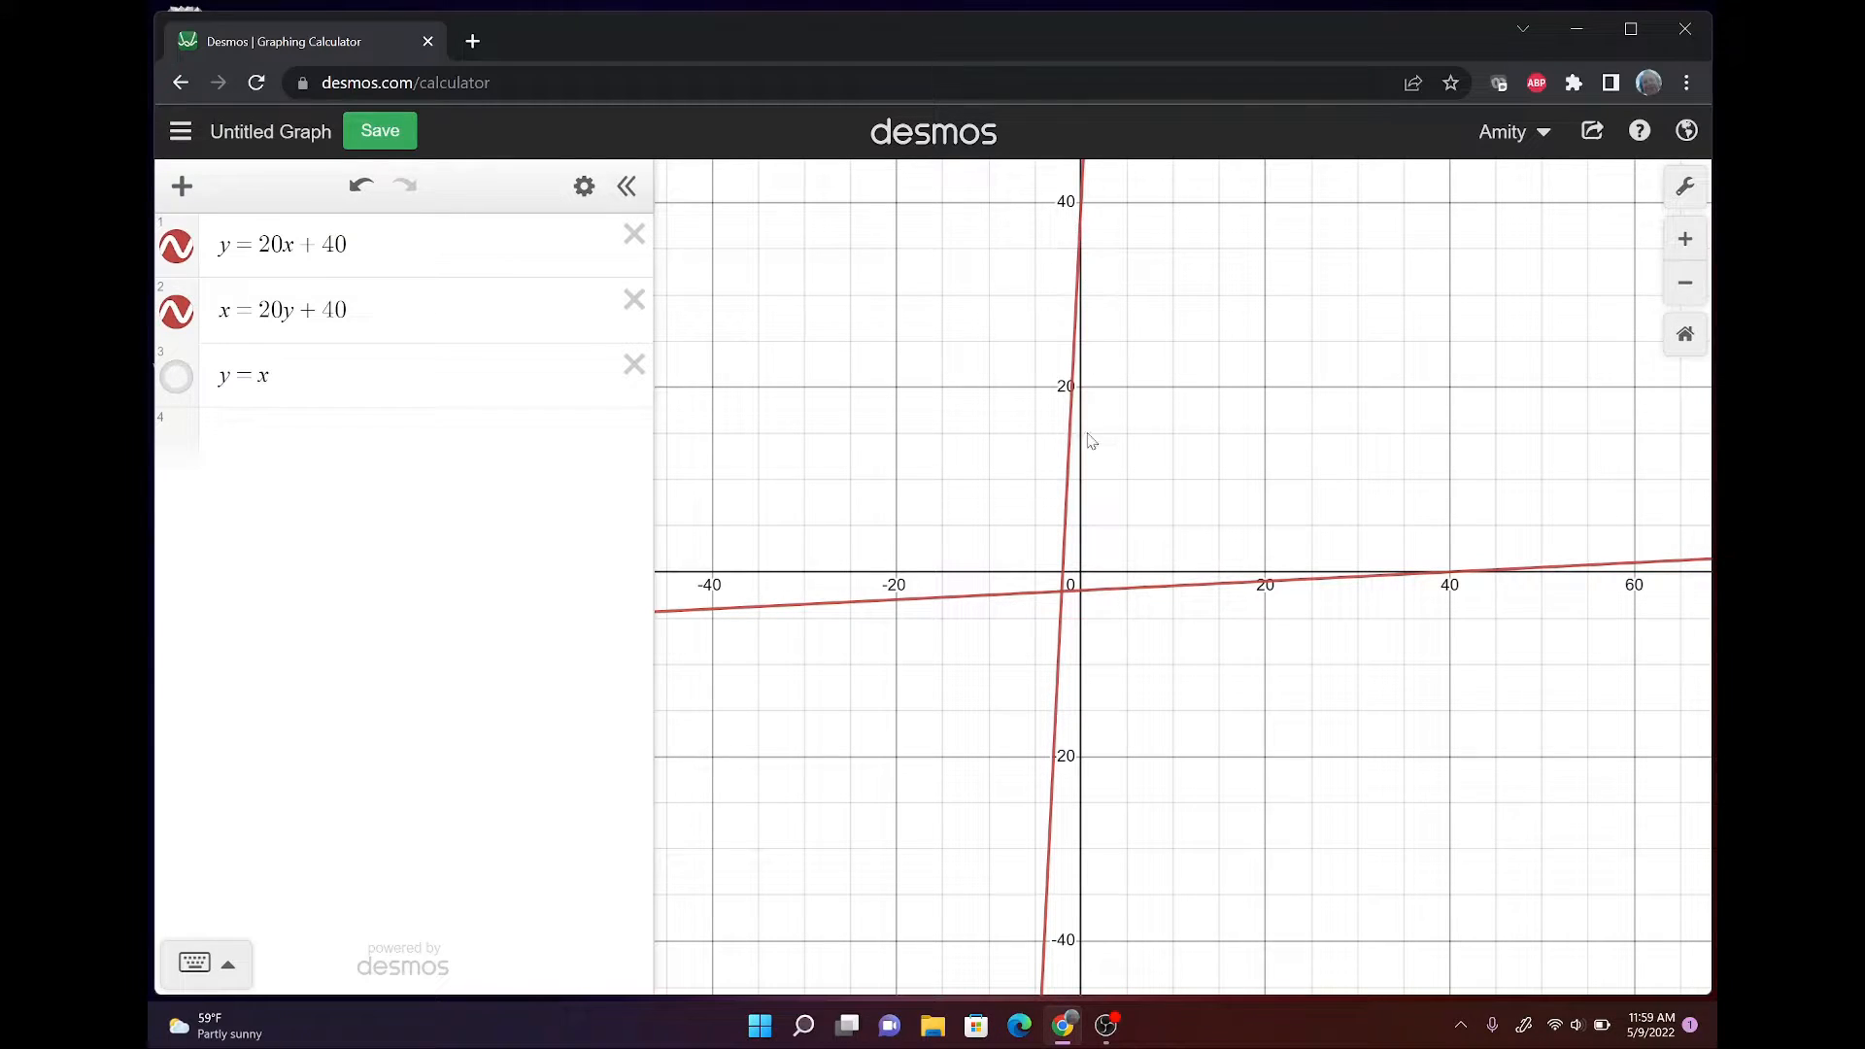
pyautogui.click(1064, 595)
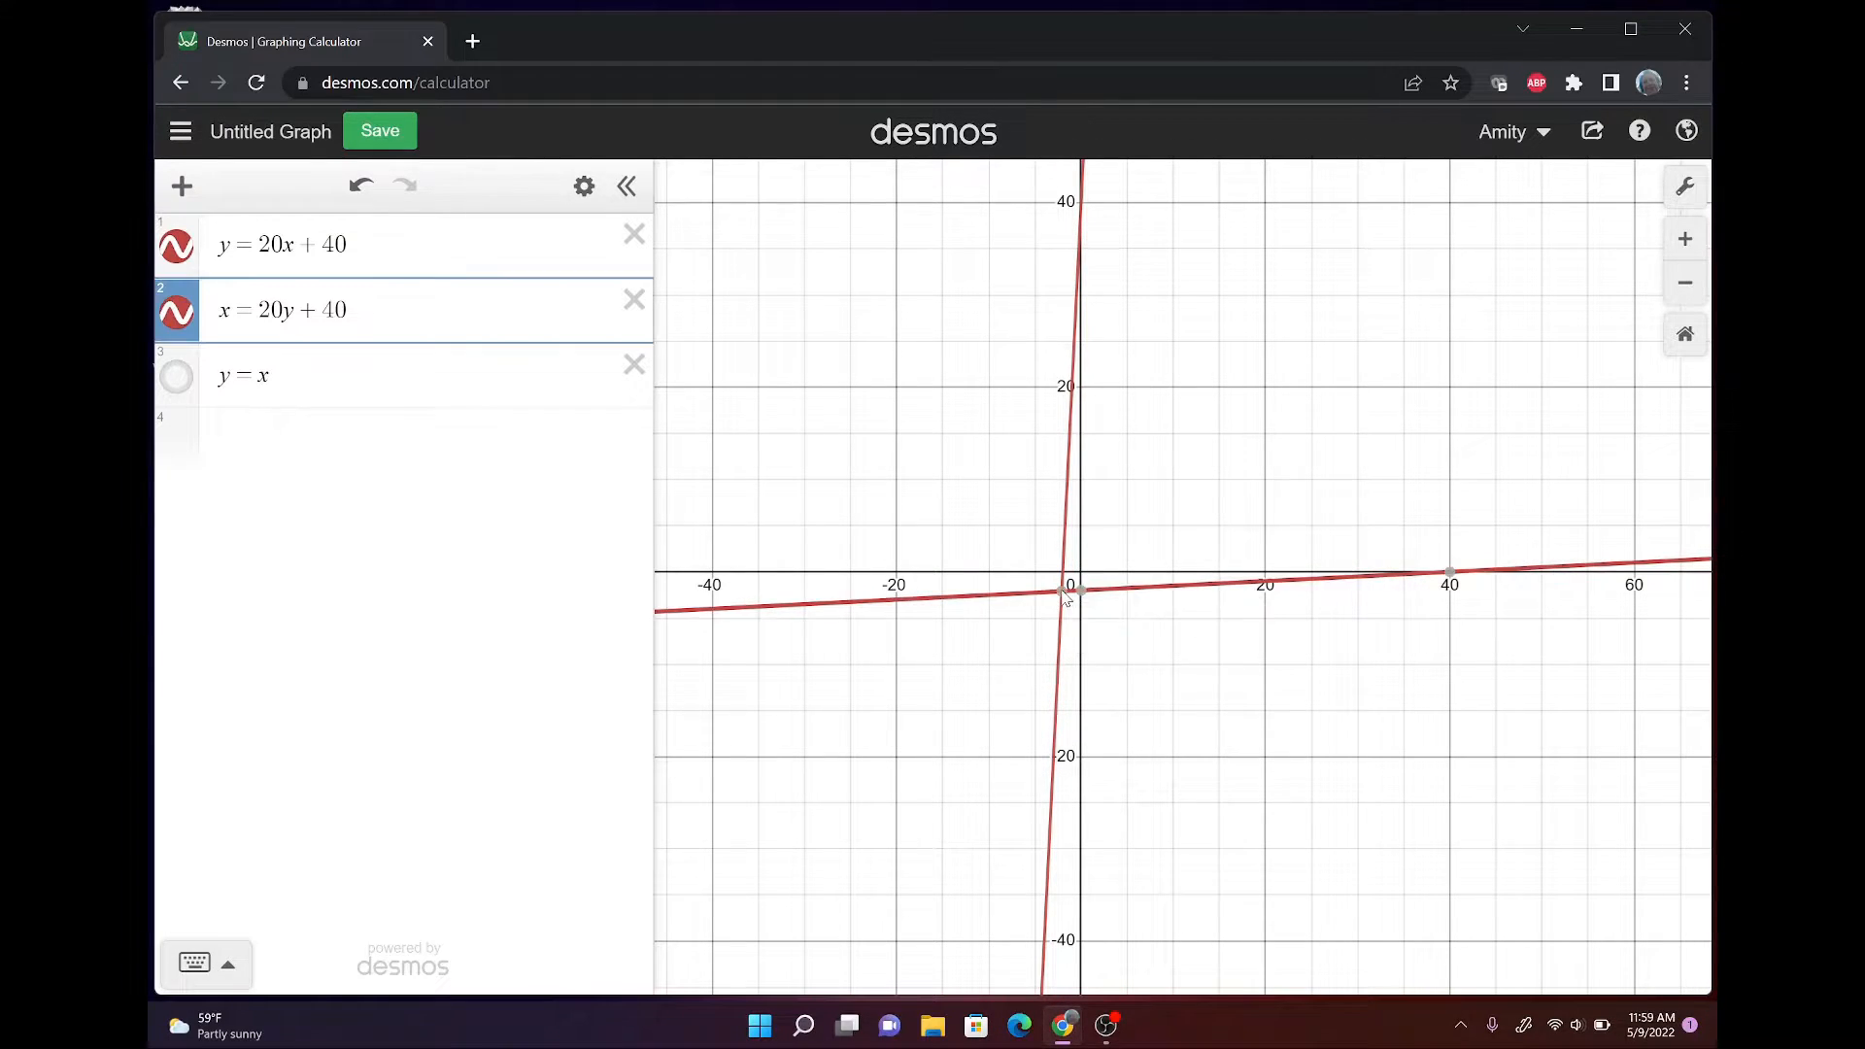
pyautogui.click(1063, 594)
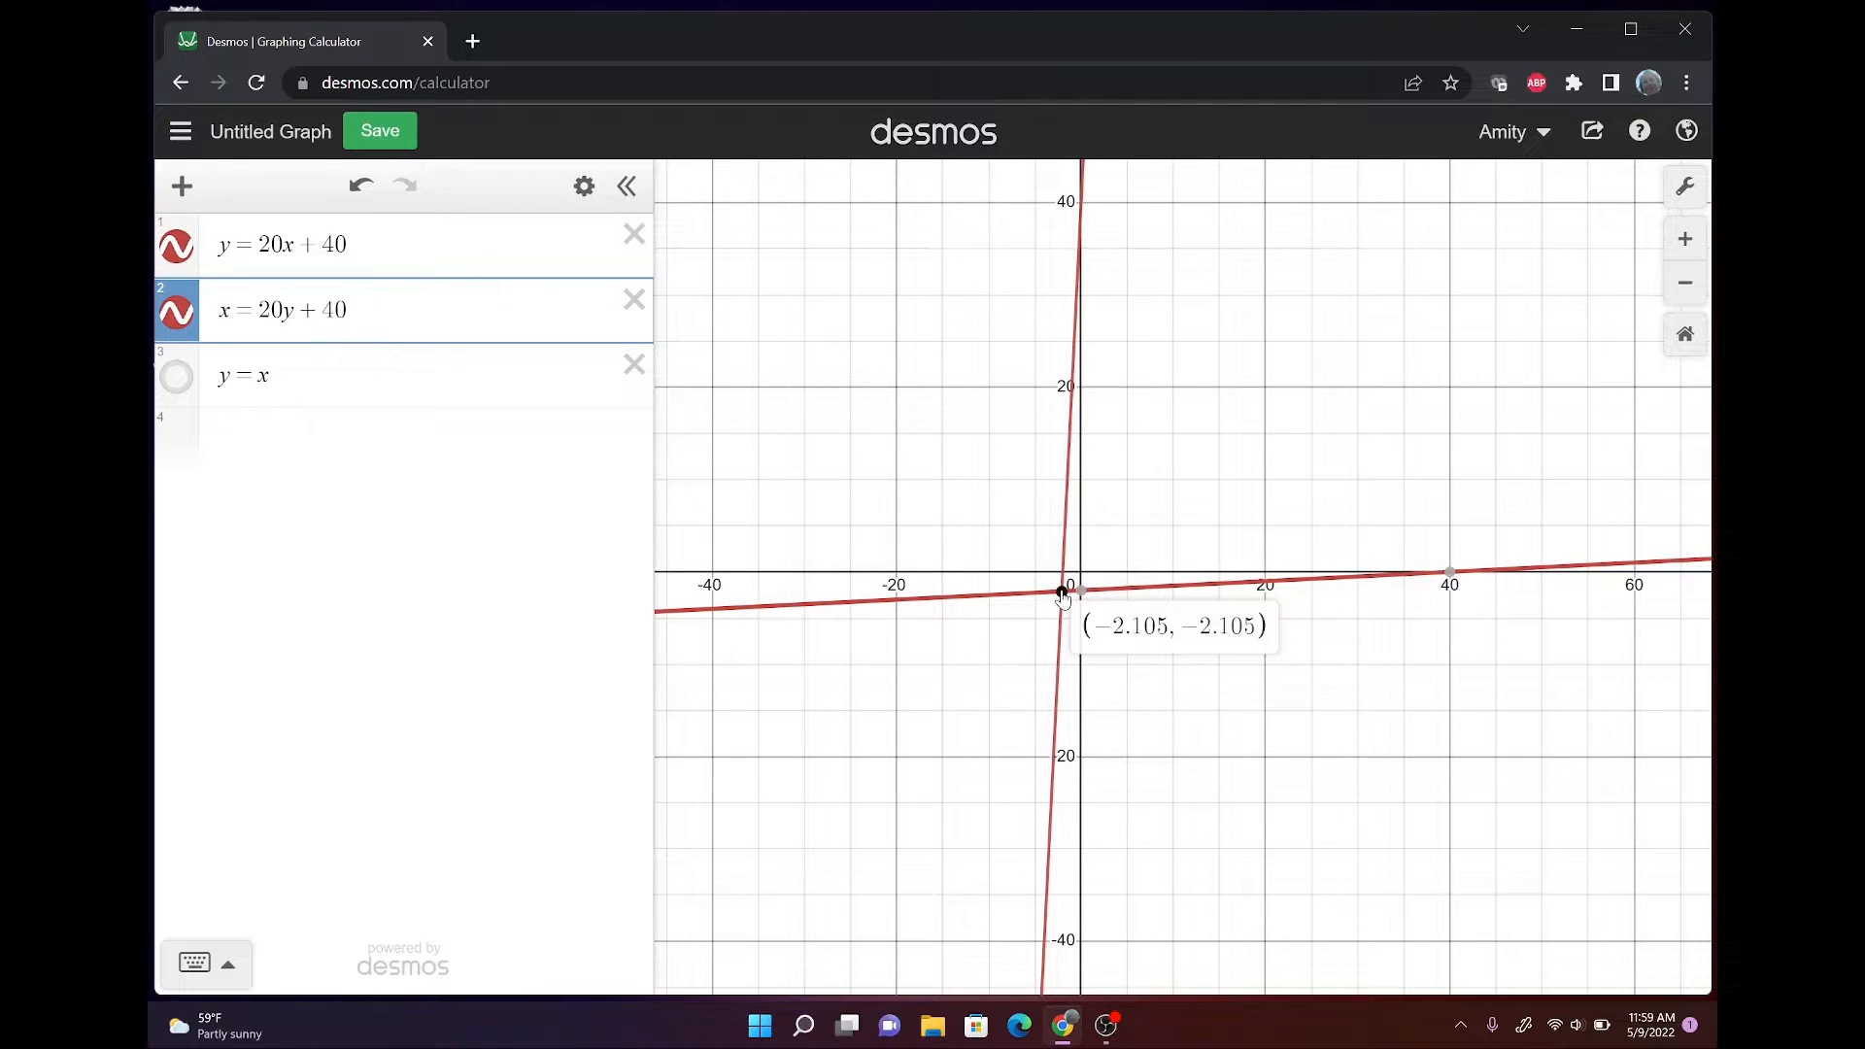
pyautogui.click(1172, 638)
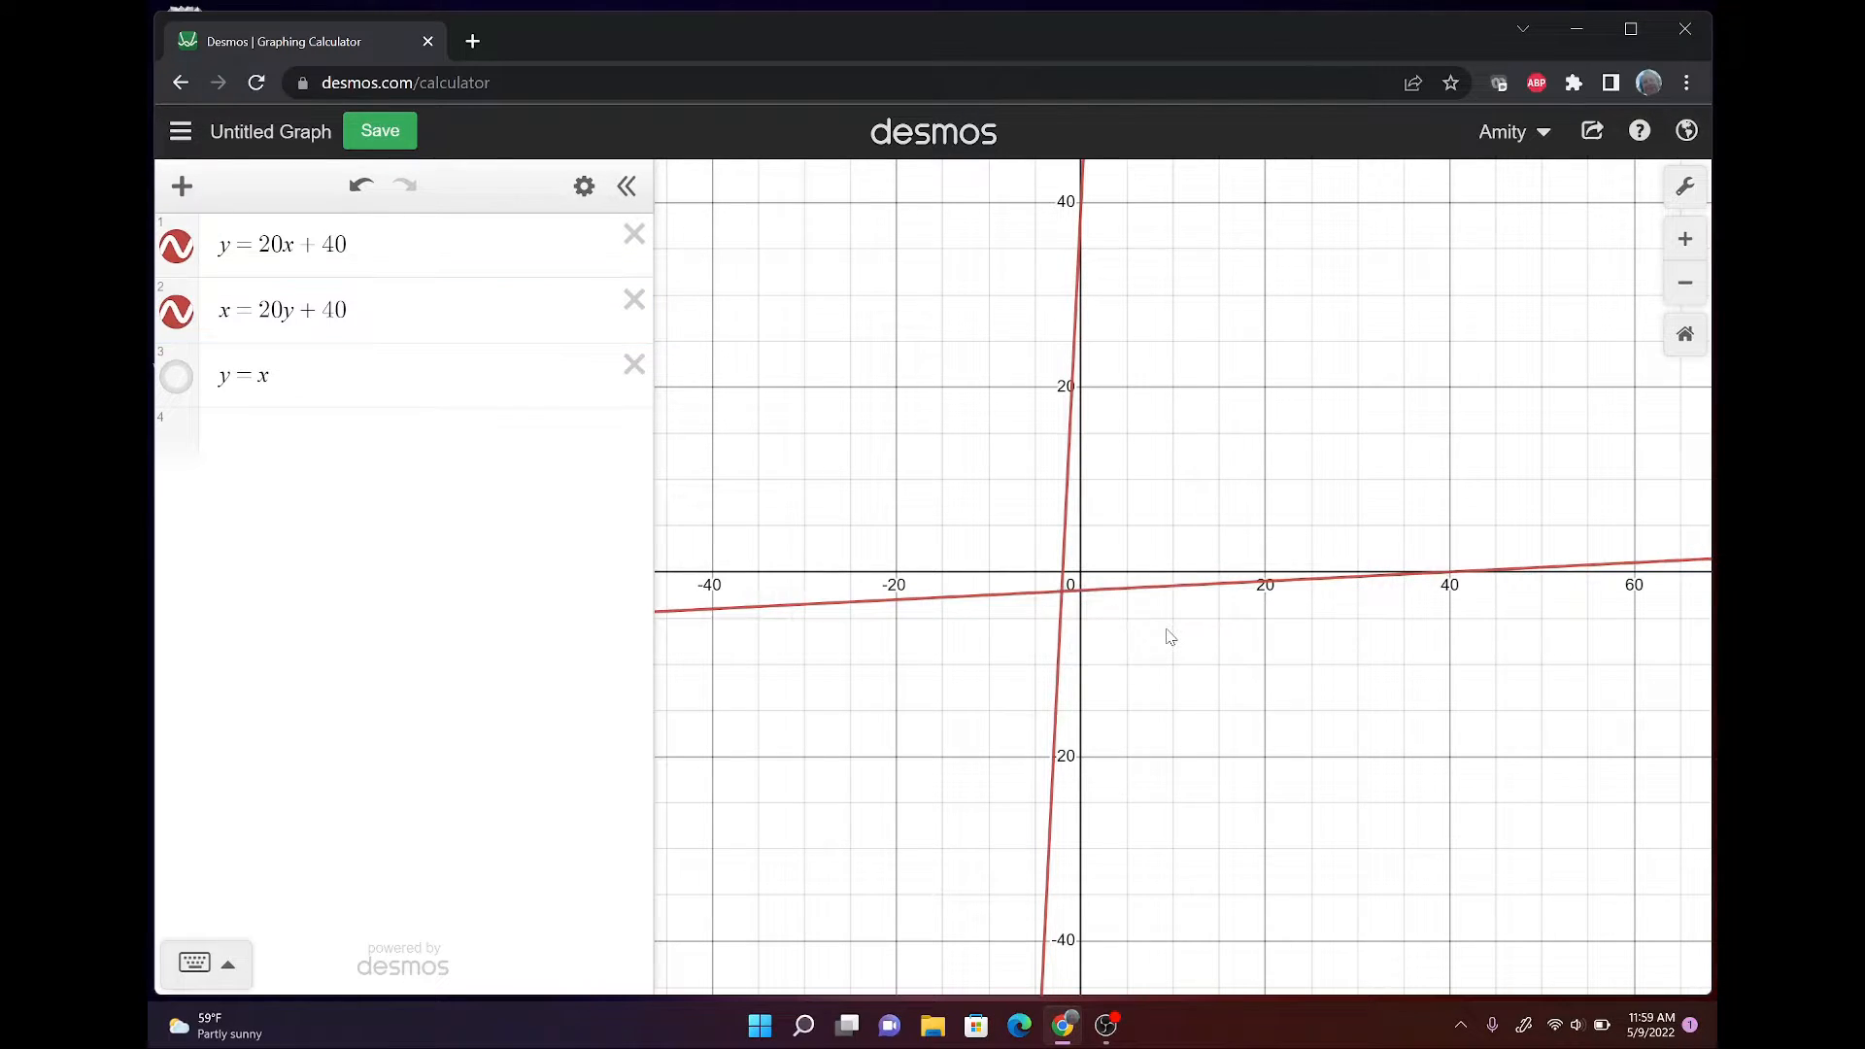
# Inspect the coordinates of the shallow line's y-intercept and of the point where the two red lines cross.
pyautogui.click(1083, 589)
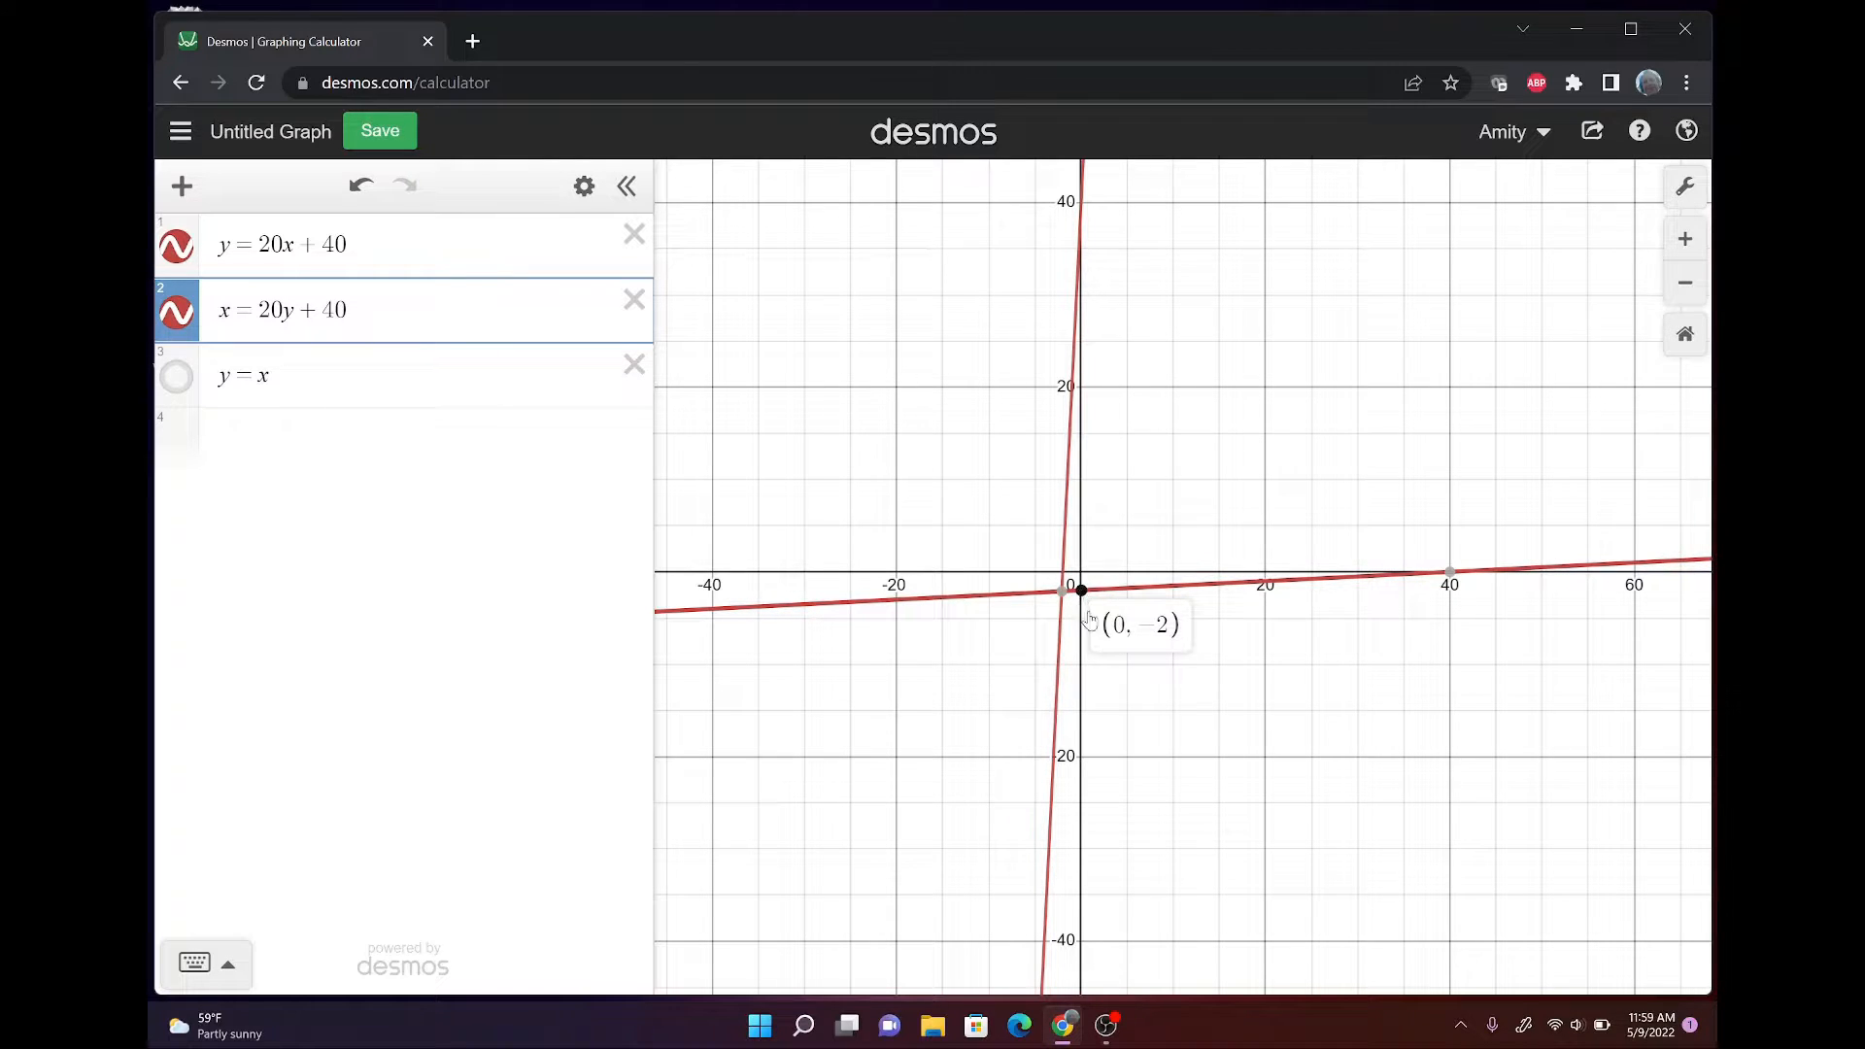
pyautogui.click(1172, 694)
pyautogui.click(1065, 596)
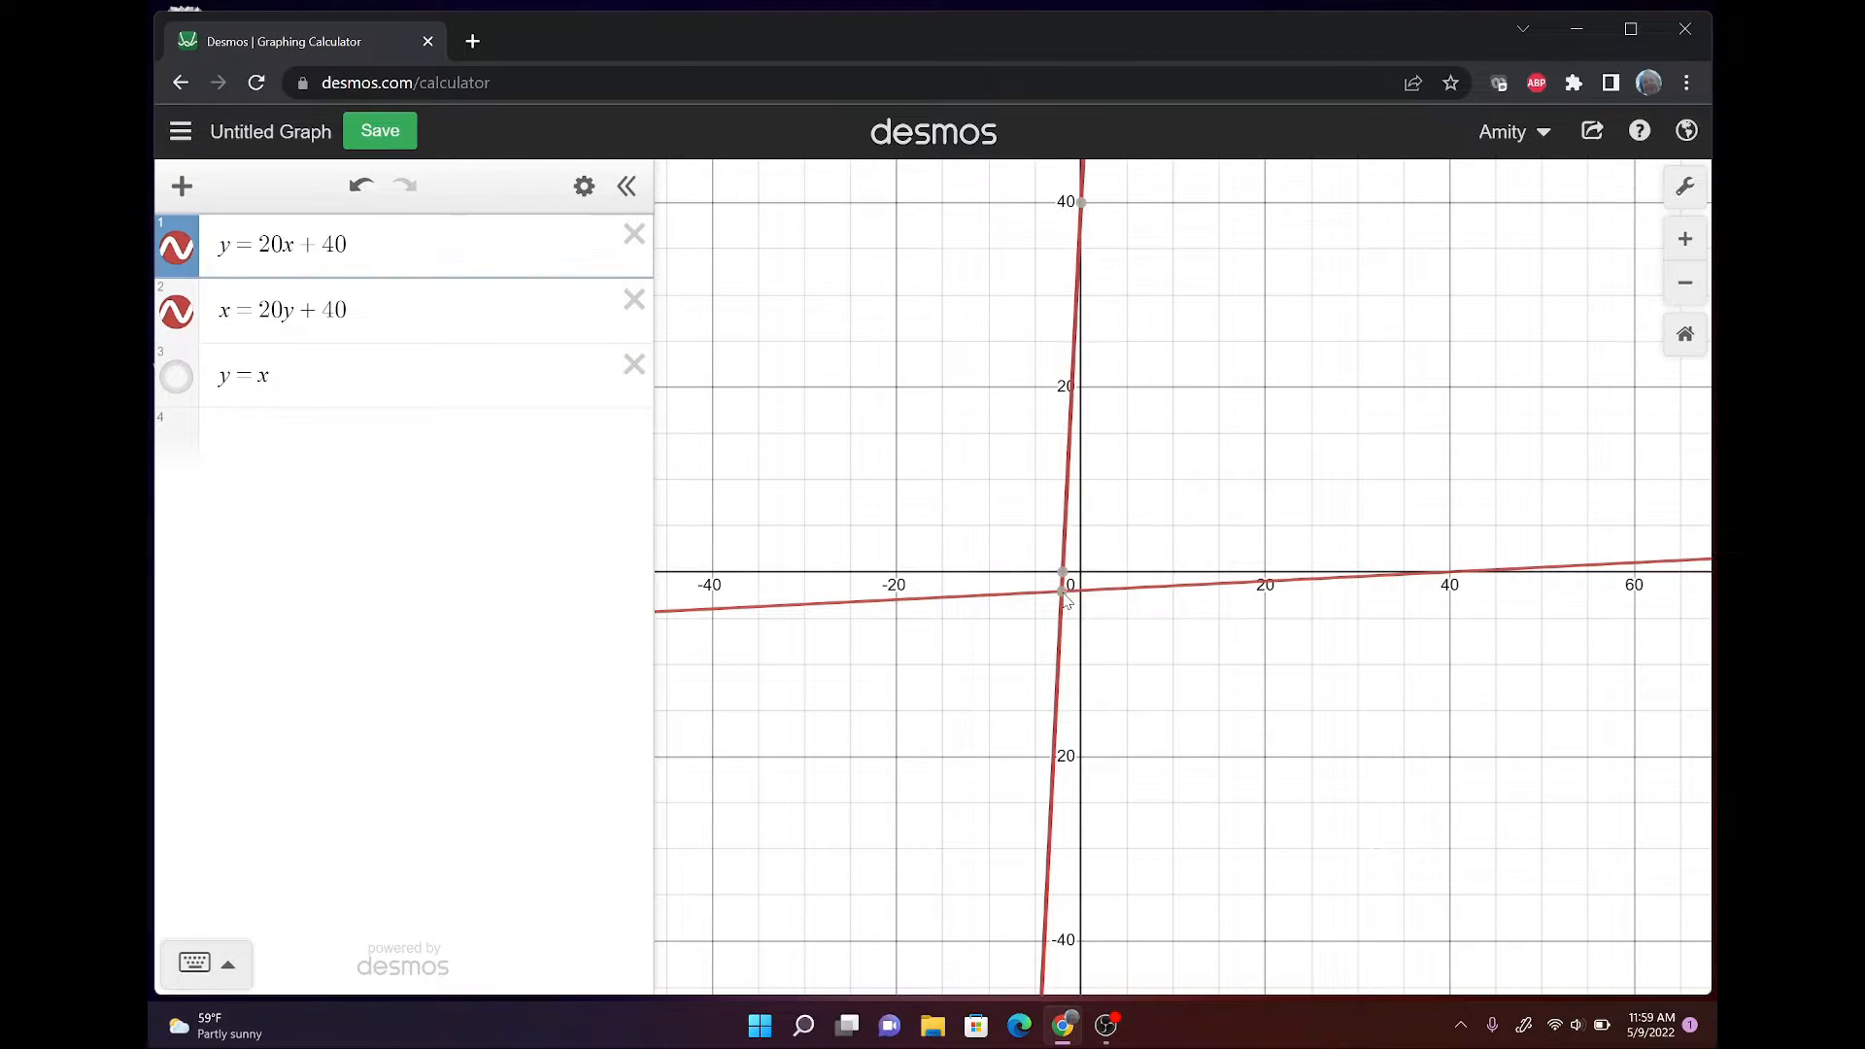
pyautogui.click(1063, 594)
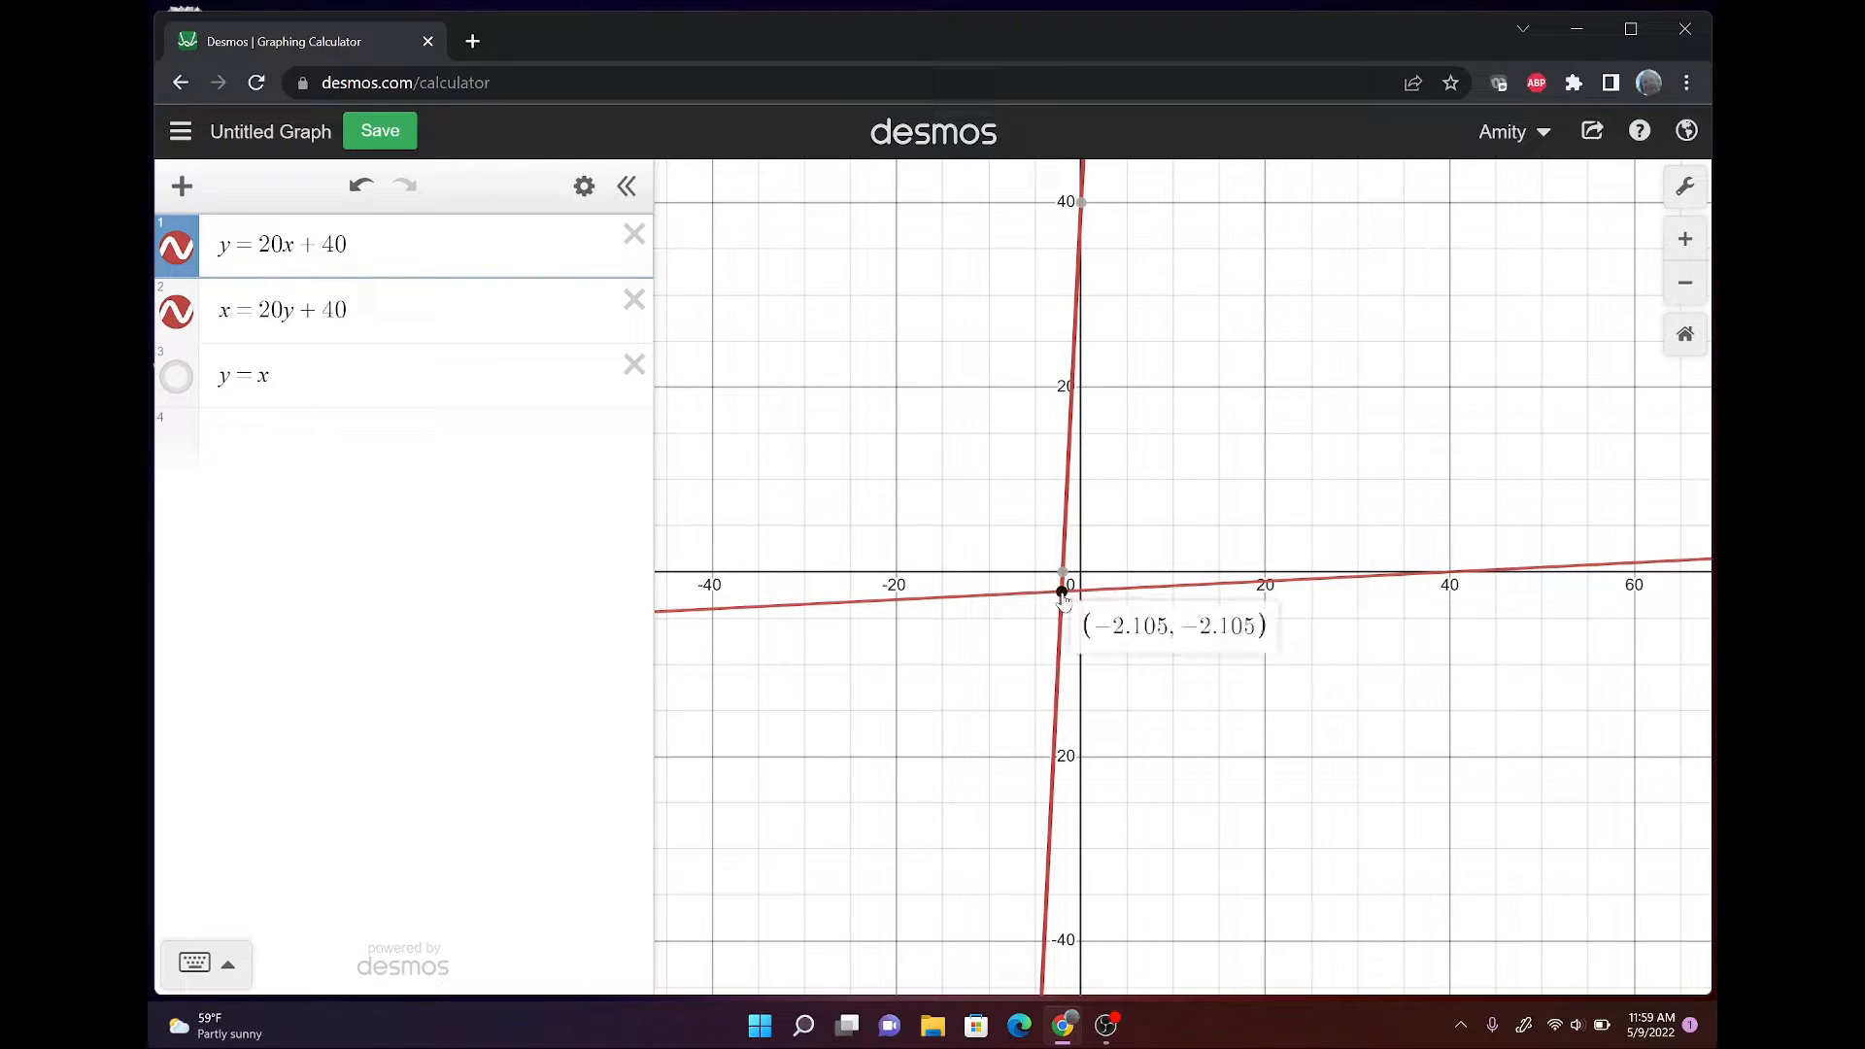
pyautogui.click(1261, 739)
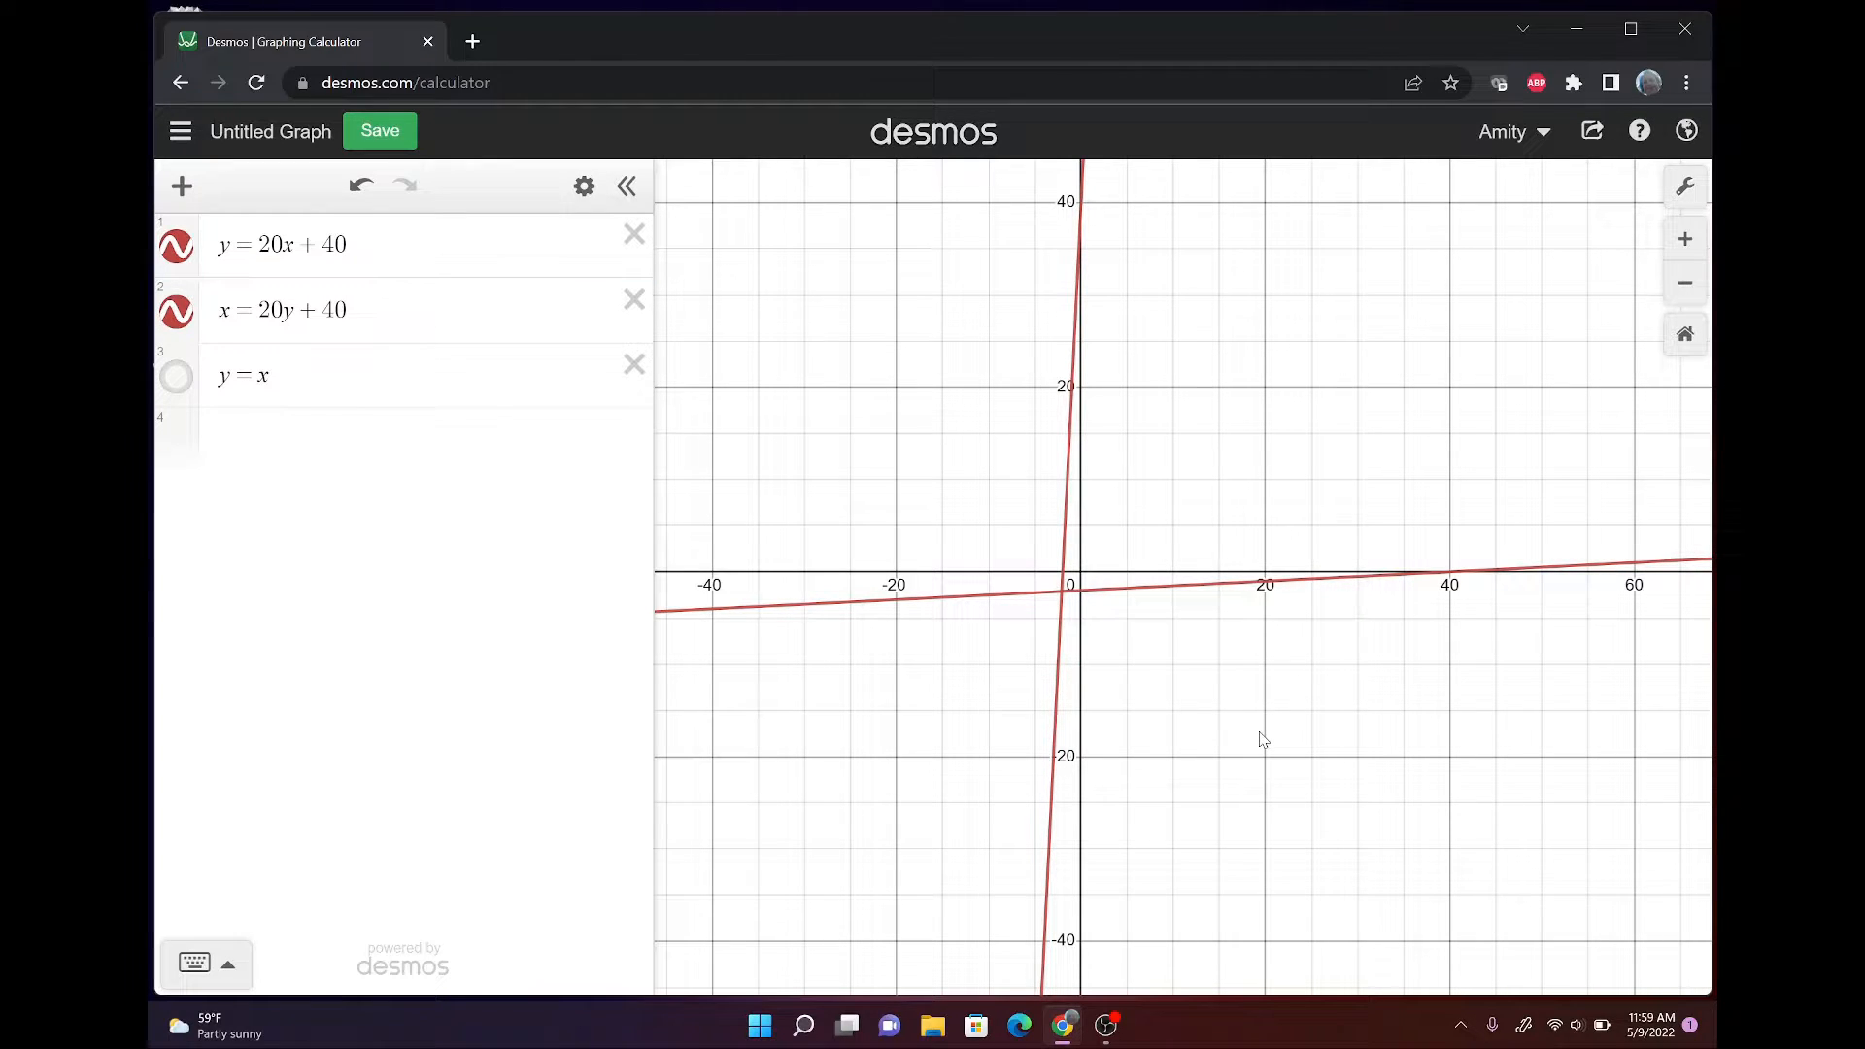
# Display the coordinates of the steep line's y-intercept and the shallow line's x-intercept together, then clear the labels.
pyautogui.click(1083, 203)
pyautogui.click(1083, 201)
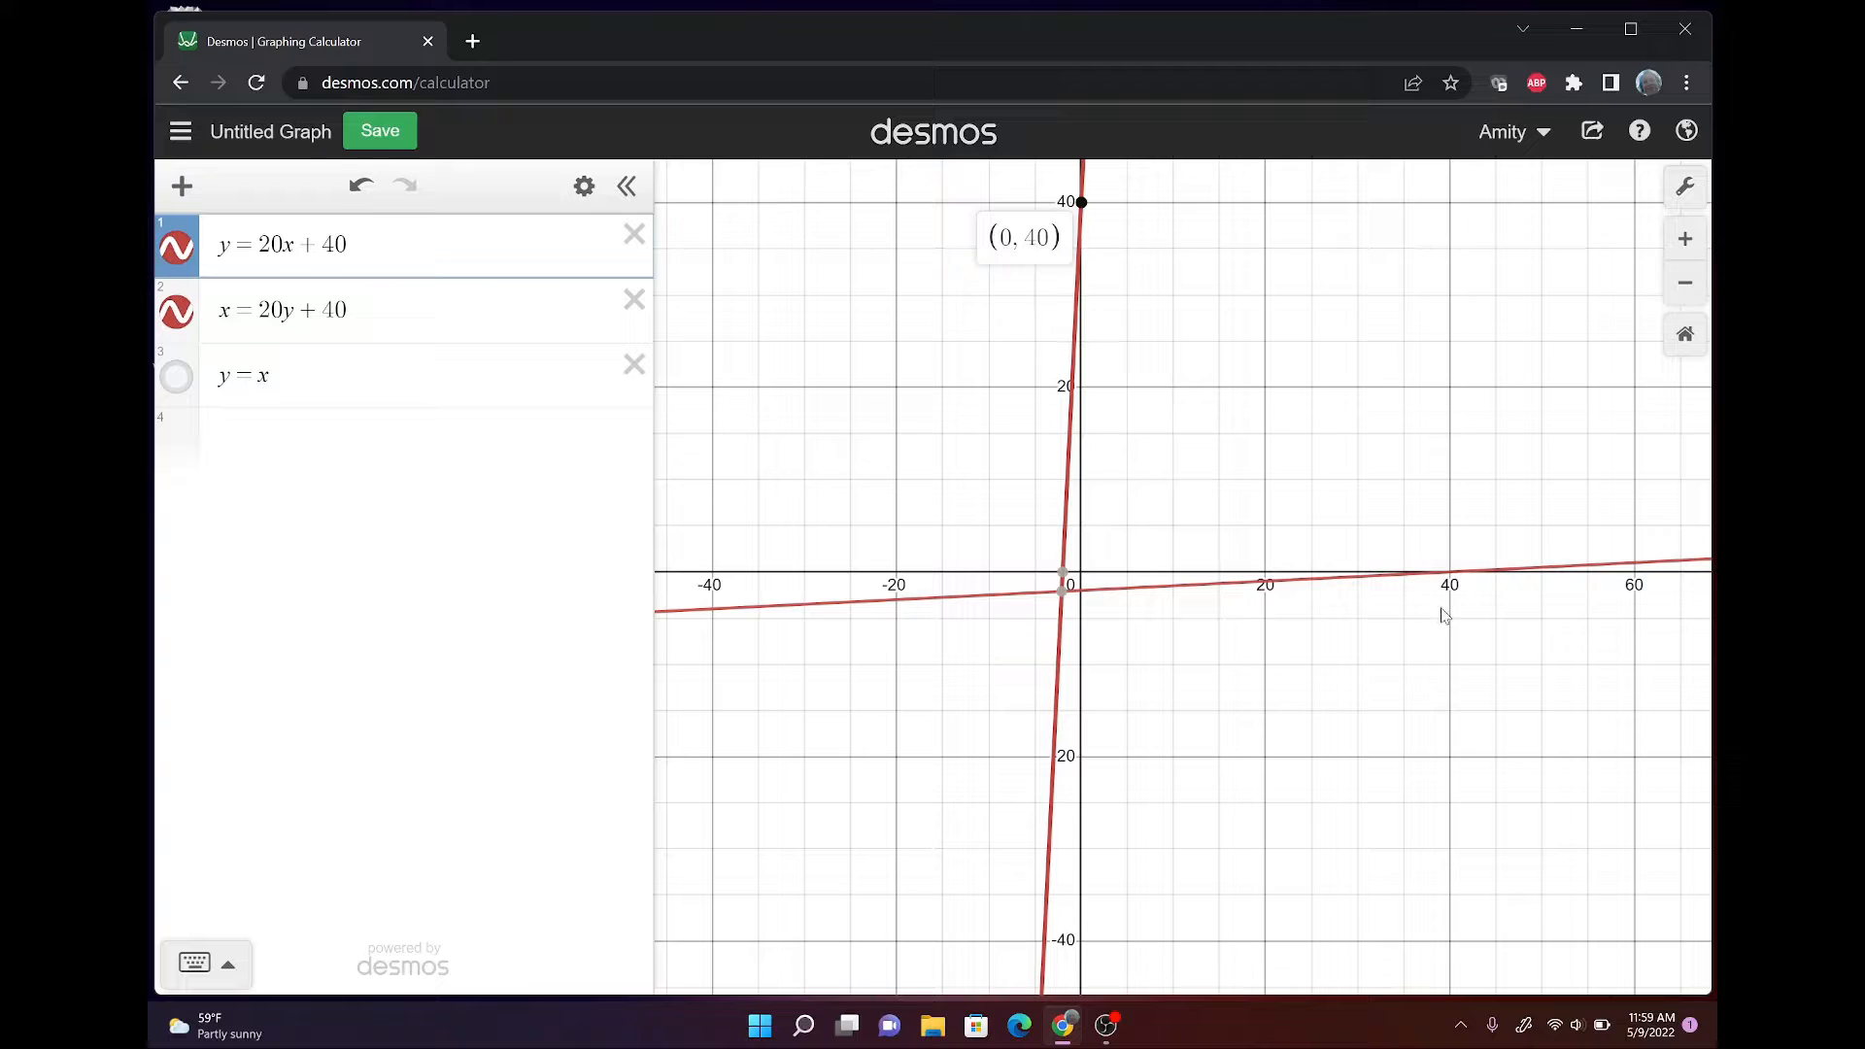
pyautogui.click(1452, 574)
pyautogui.click(1450, 573)
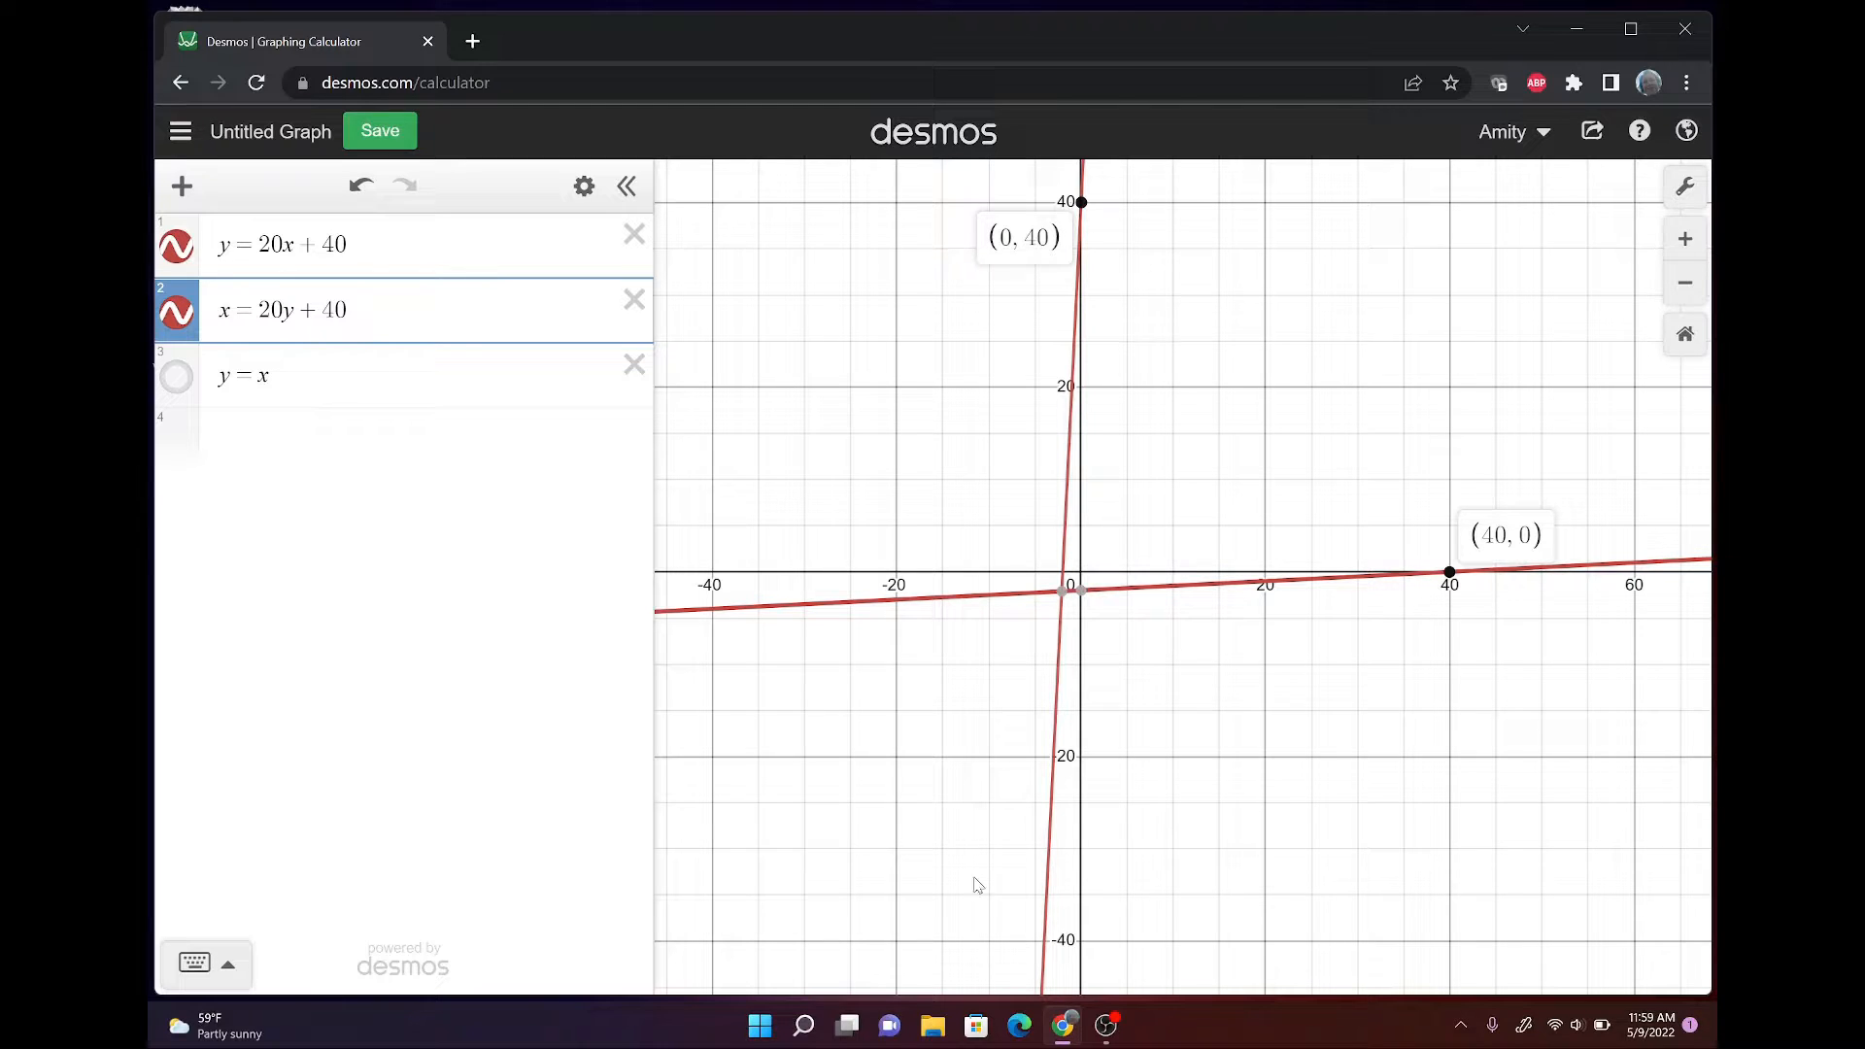
pyautogui.click(934, 778)
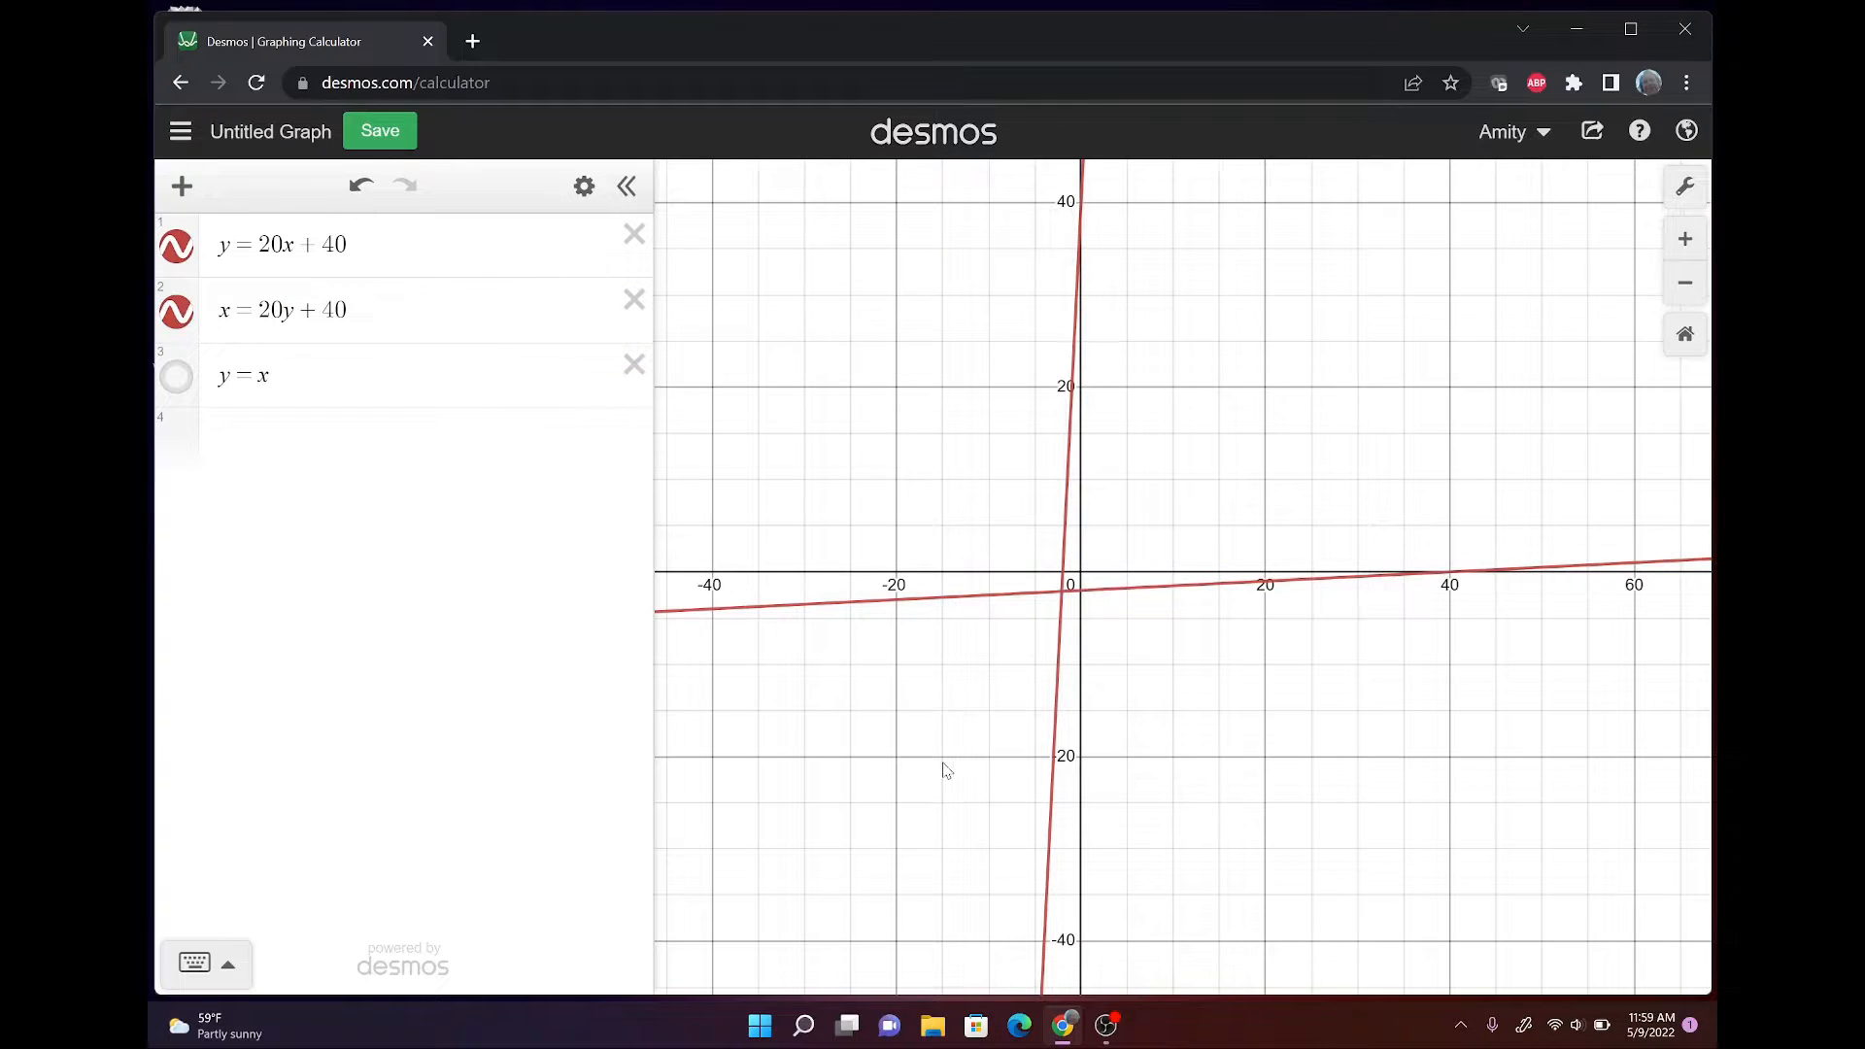
# Graph the line y = -x as a new fourth expression.
pyautogui.moveTo(945, 766); pyautogui.dragTo(924, 808)
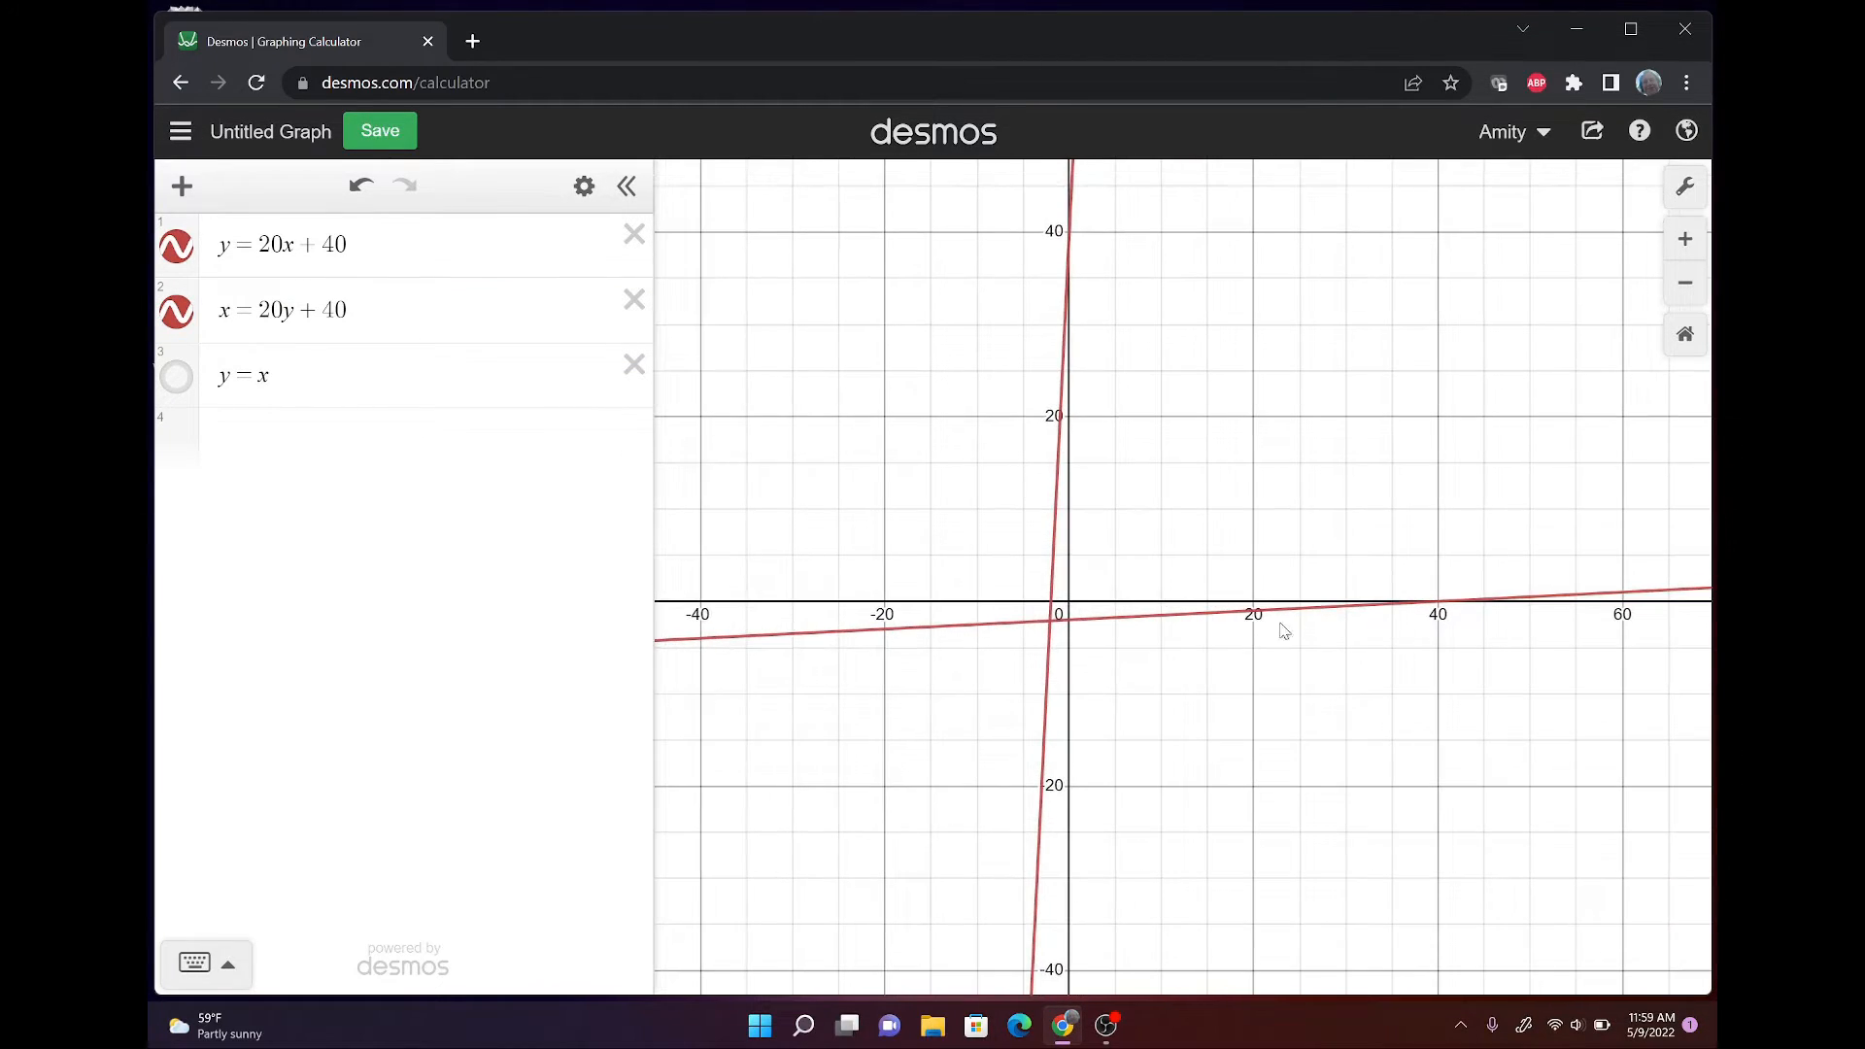
pyautogui.click(1686, 295)
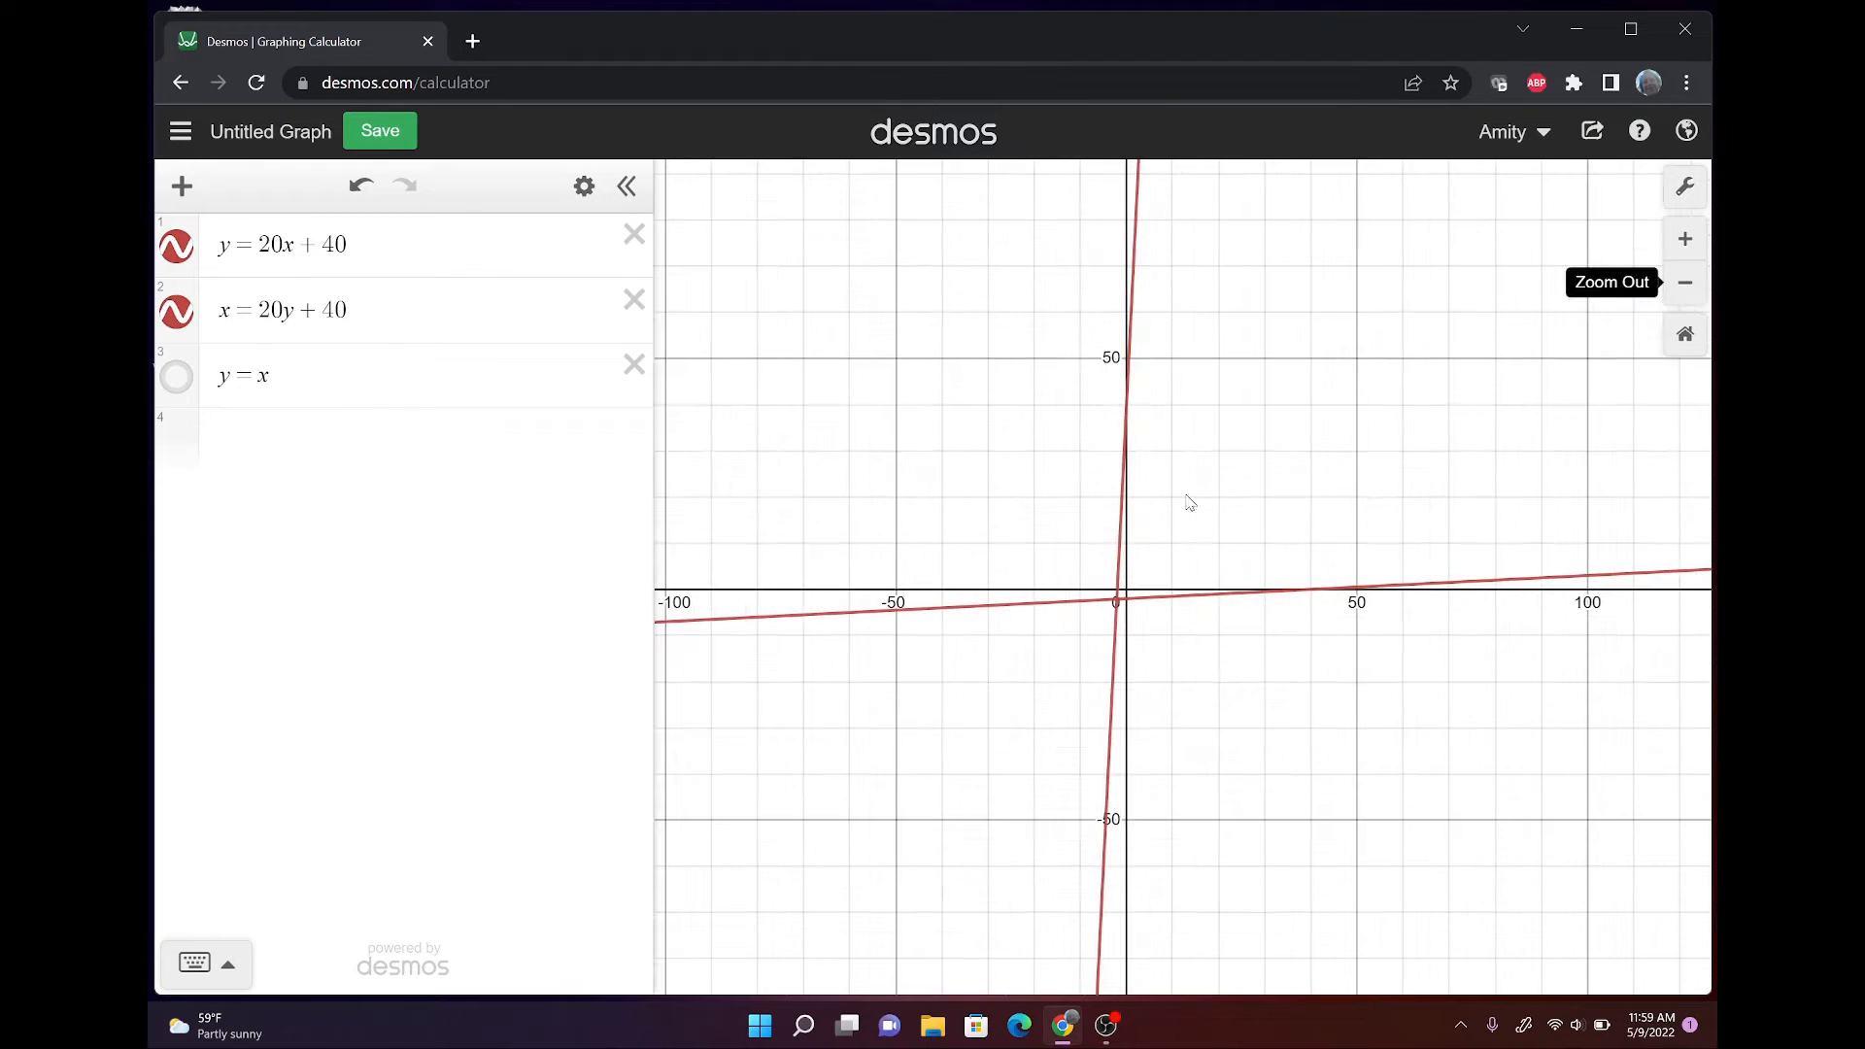
pyautogui.click(477, 442)
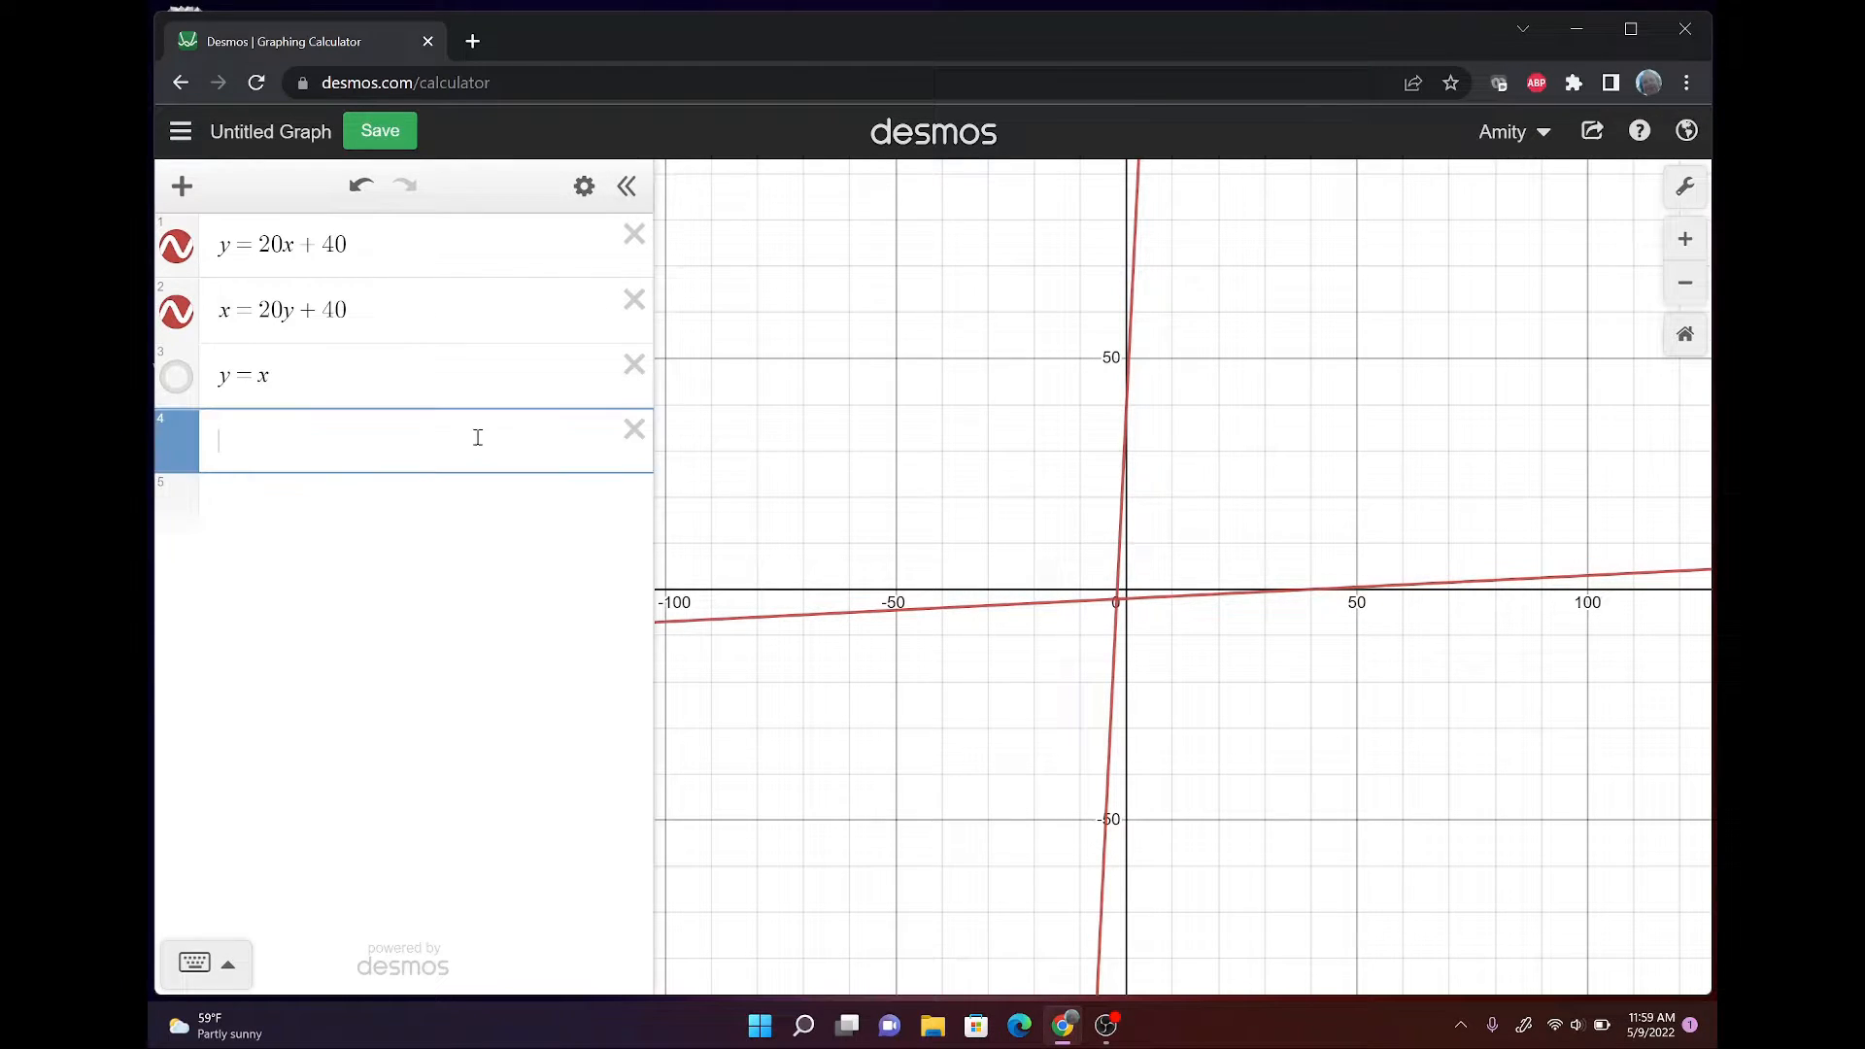
pyautogui.write('y=-x')
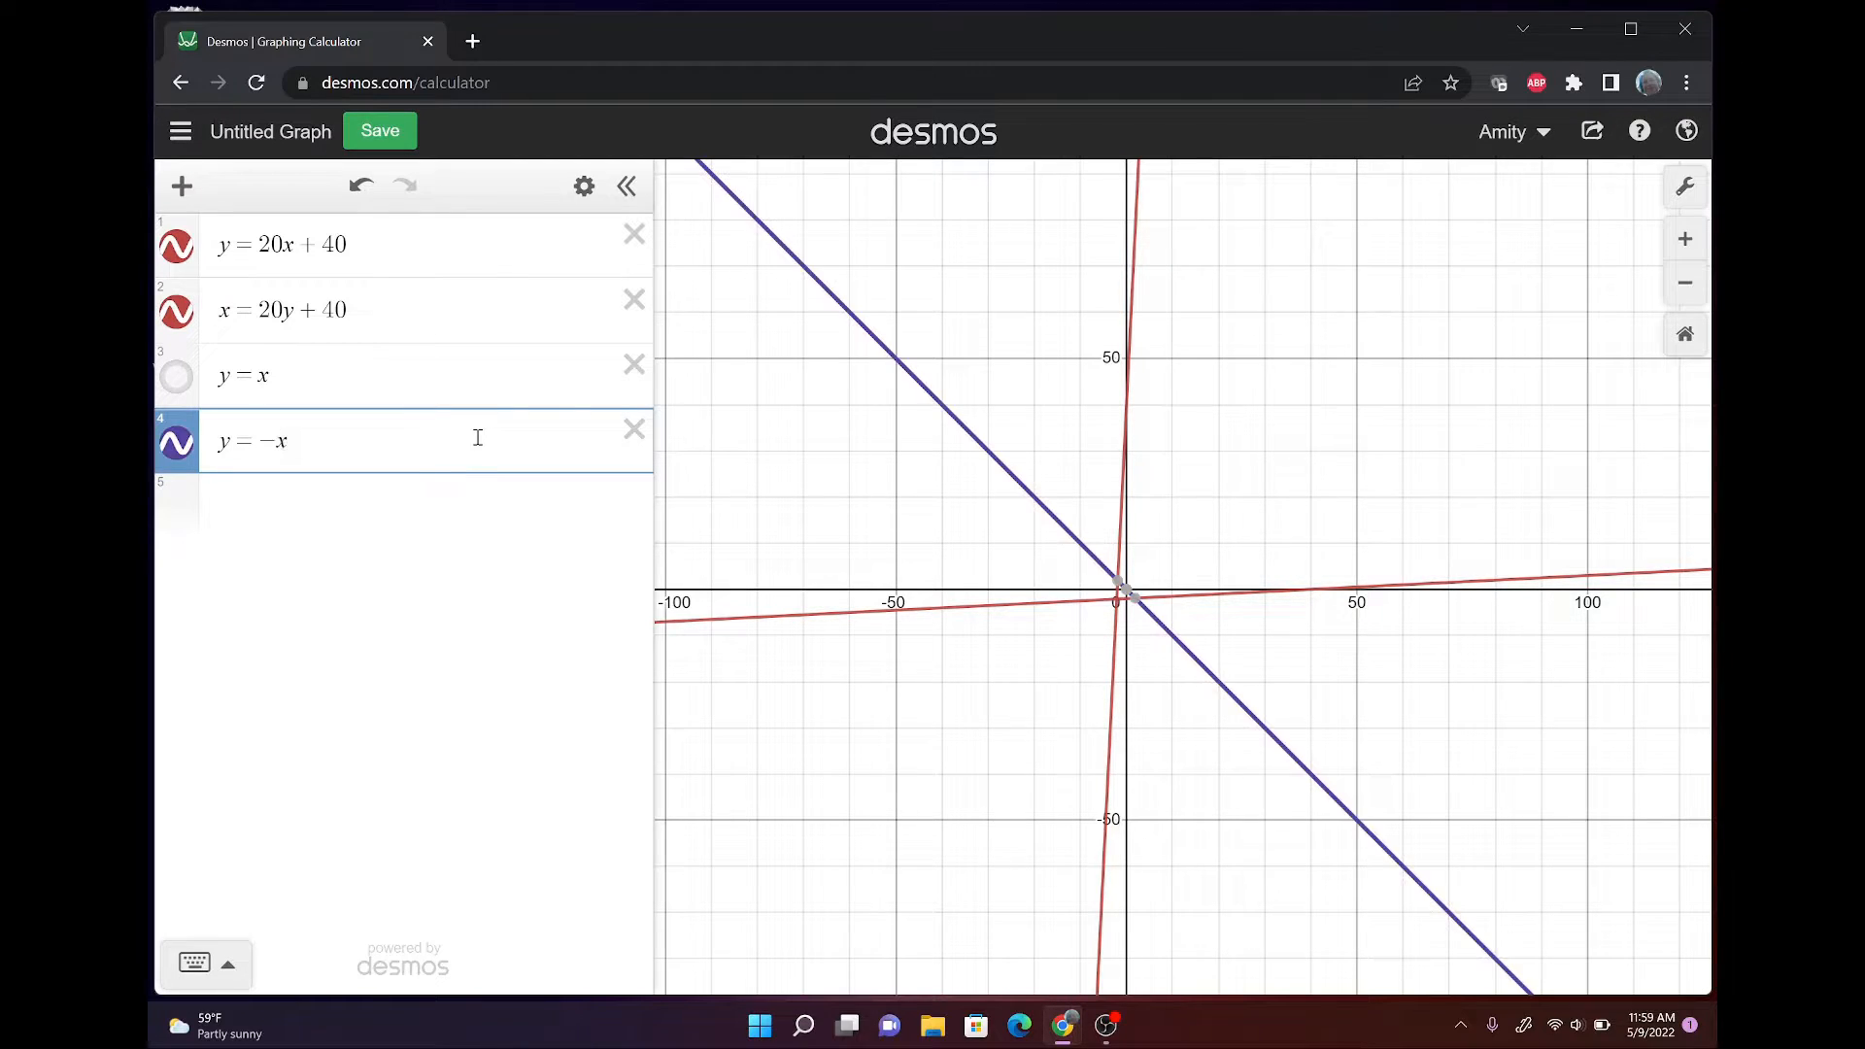
# Show the line y = x again and rewrite the two diagonal equations with explicit coefficients as y = 1x and y = -1x.
pyautogui.click(176, 379)
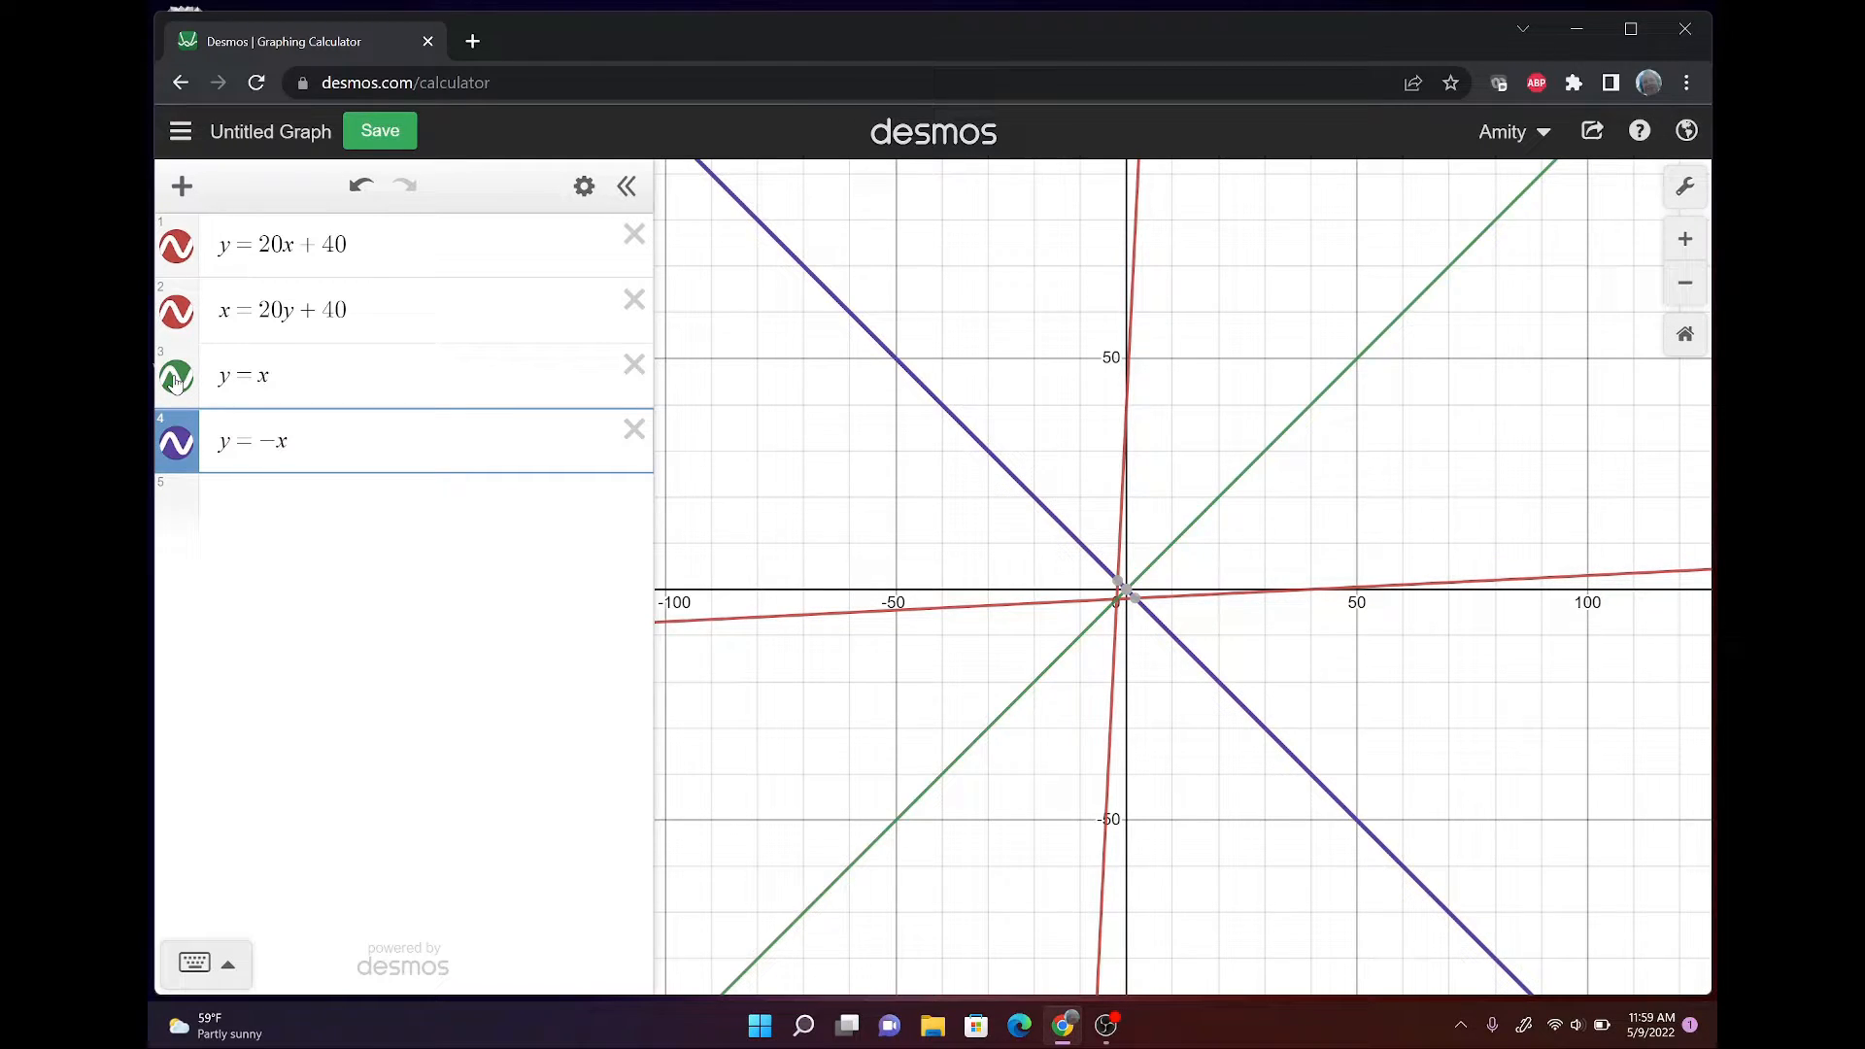
pyautogui.click(261, 377)
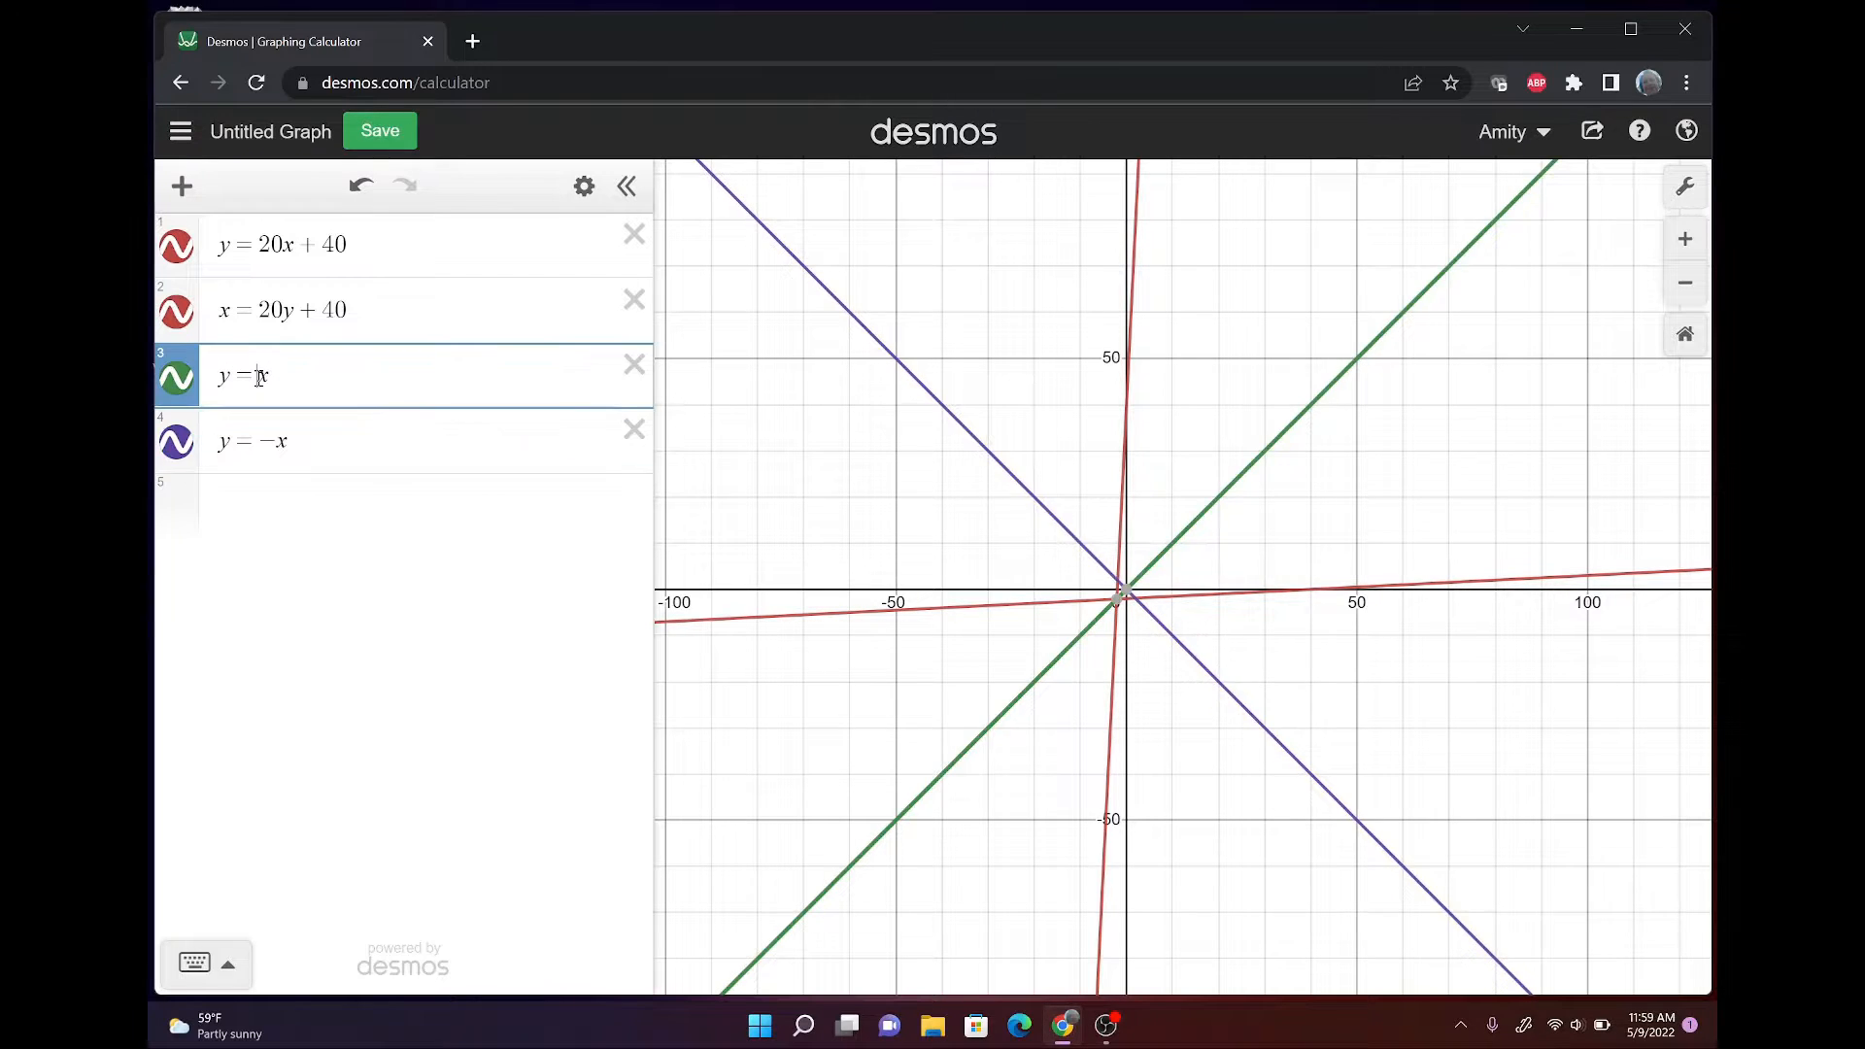
pyautogui.write('1')
pyautogui.click(277, 442)
pyautogui.write('1')
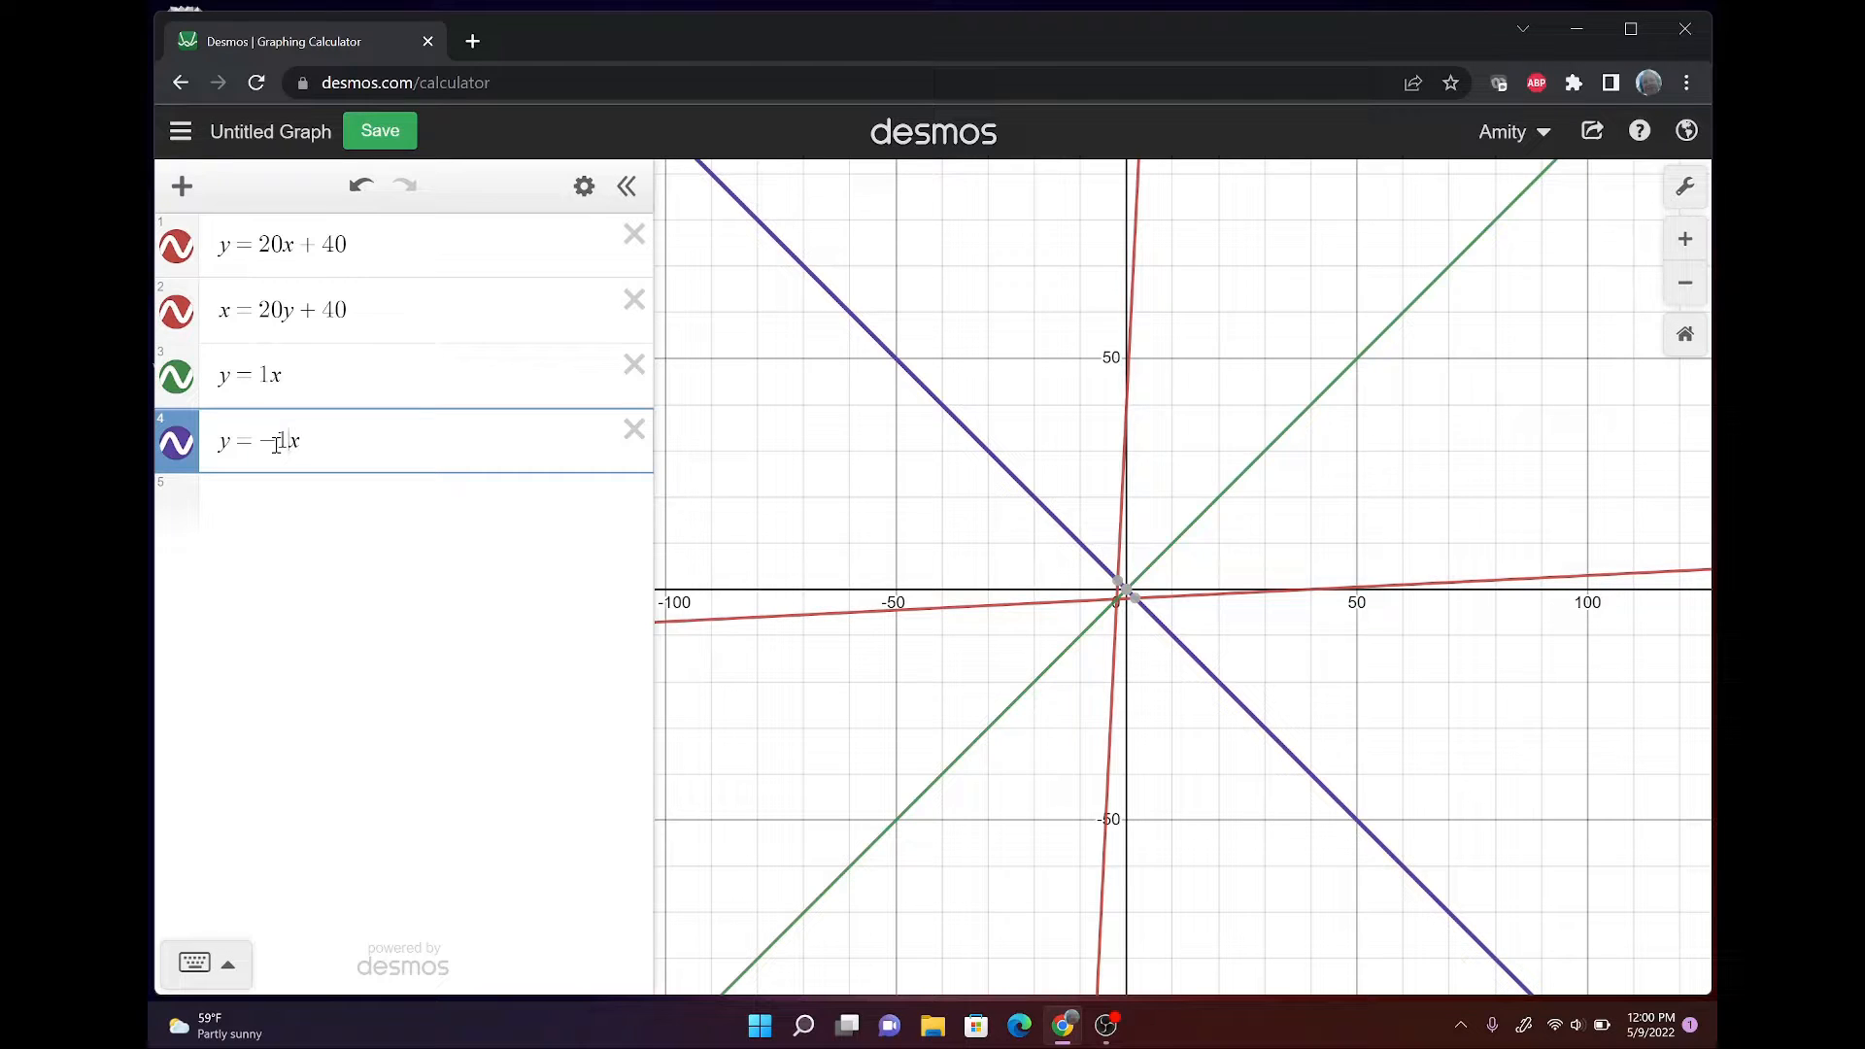
pyautogui.click(267, 380)
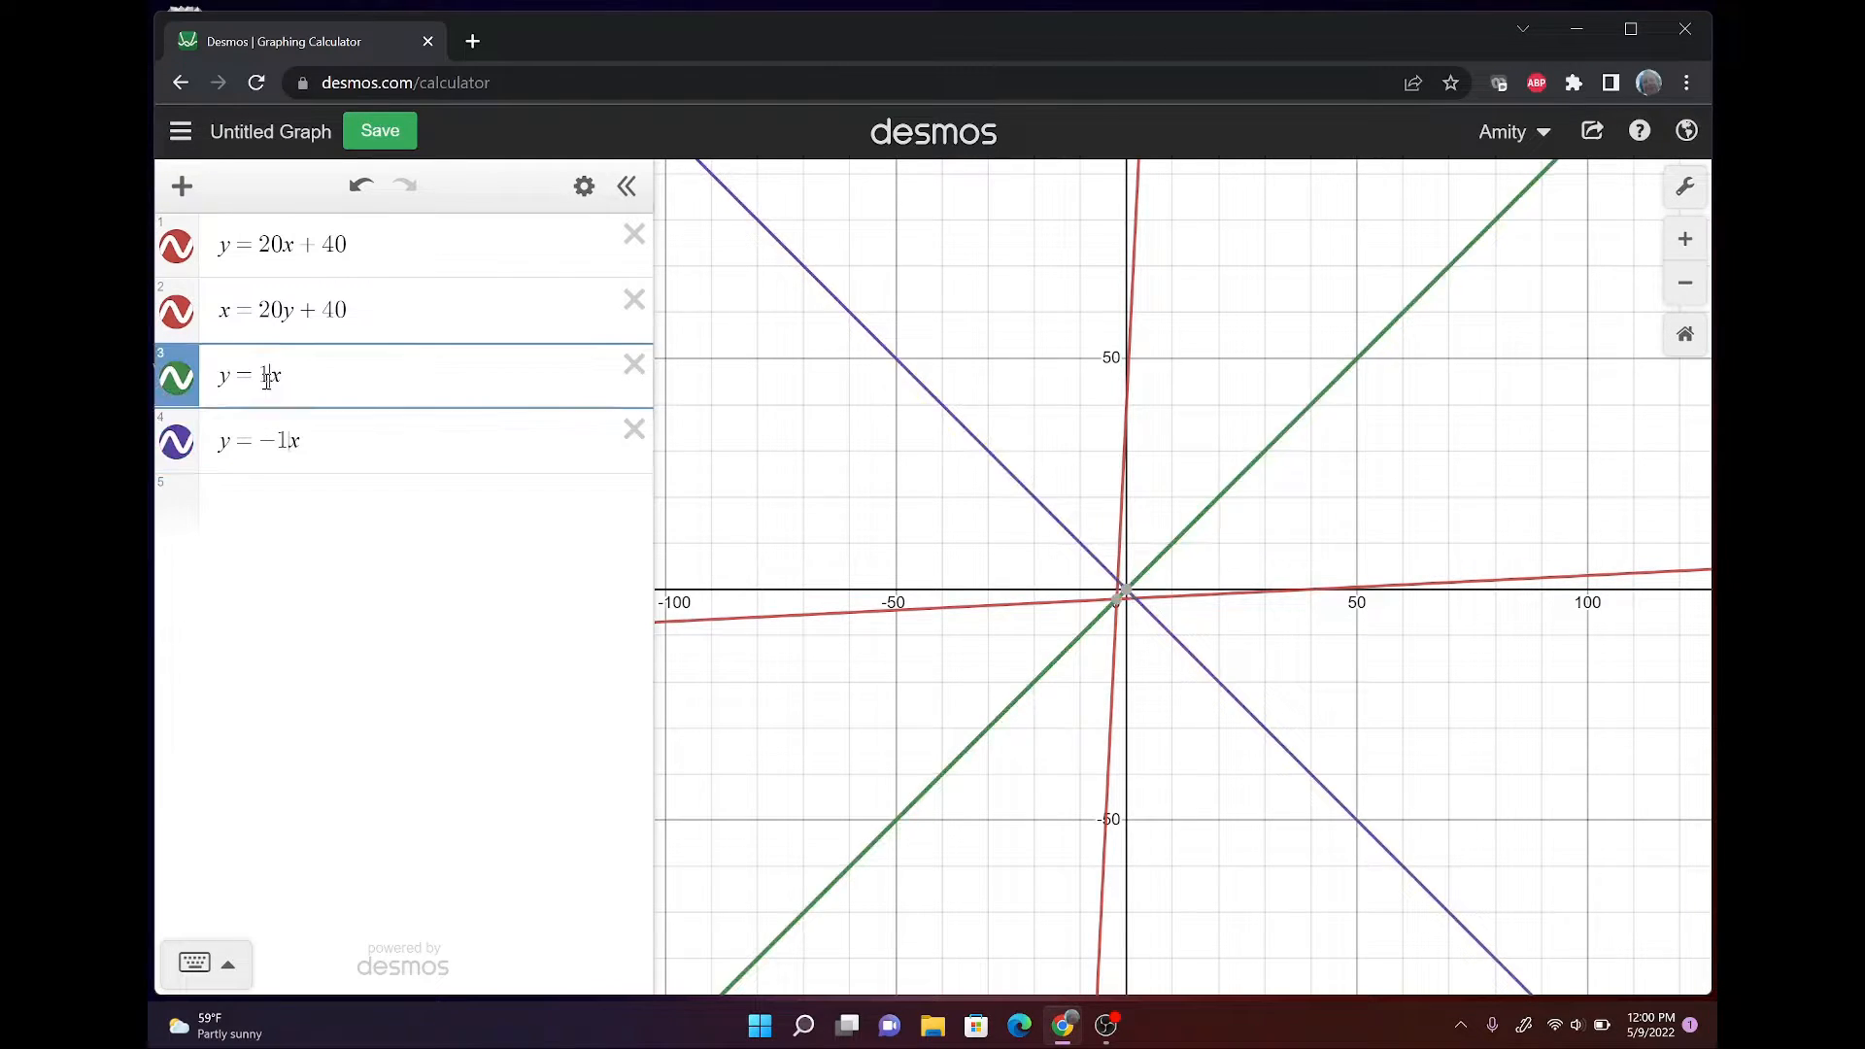
pyautogui.click(285, 442)
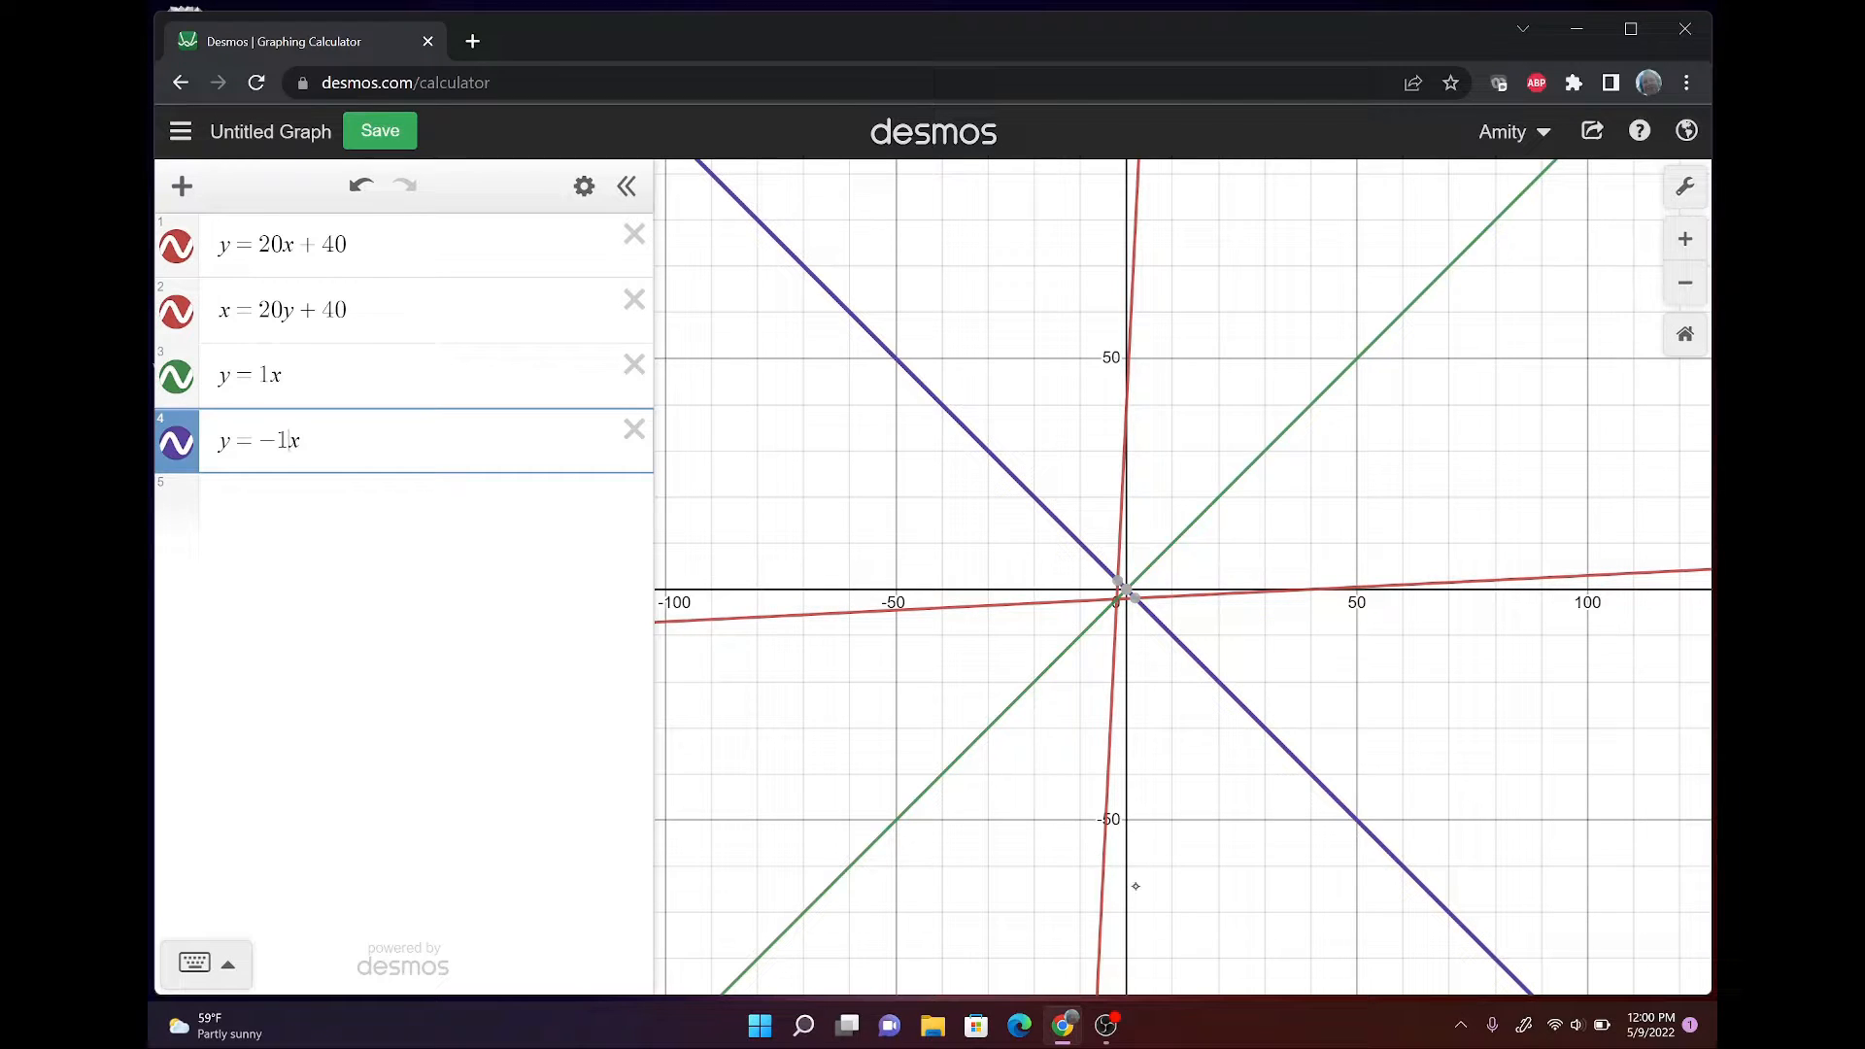
# Inspect the coordinates of the steep red line's y-intercept with all four lines in view.
pyautogui.moveTo(1133, 882); pyautogui.dragTo(1102, 857)
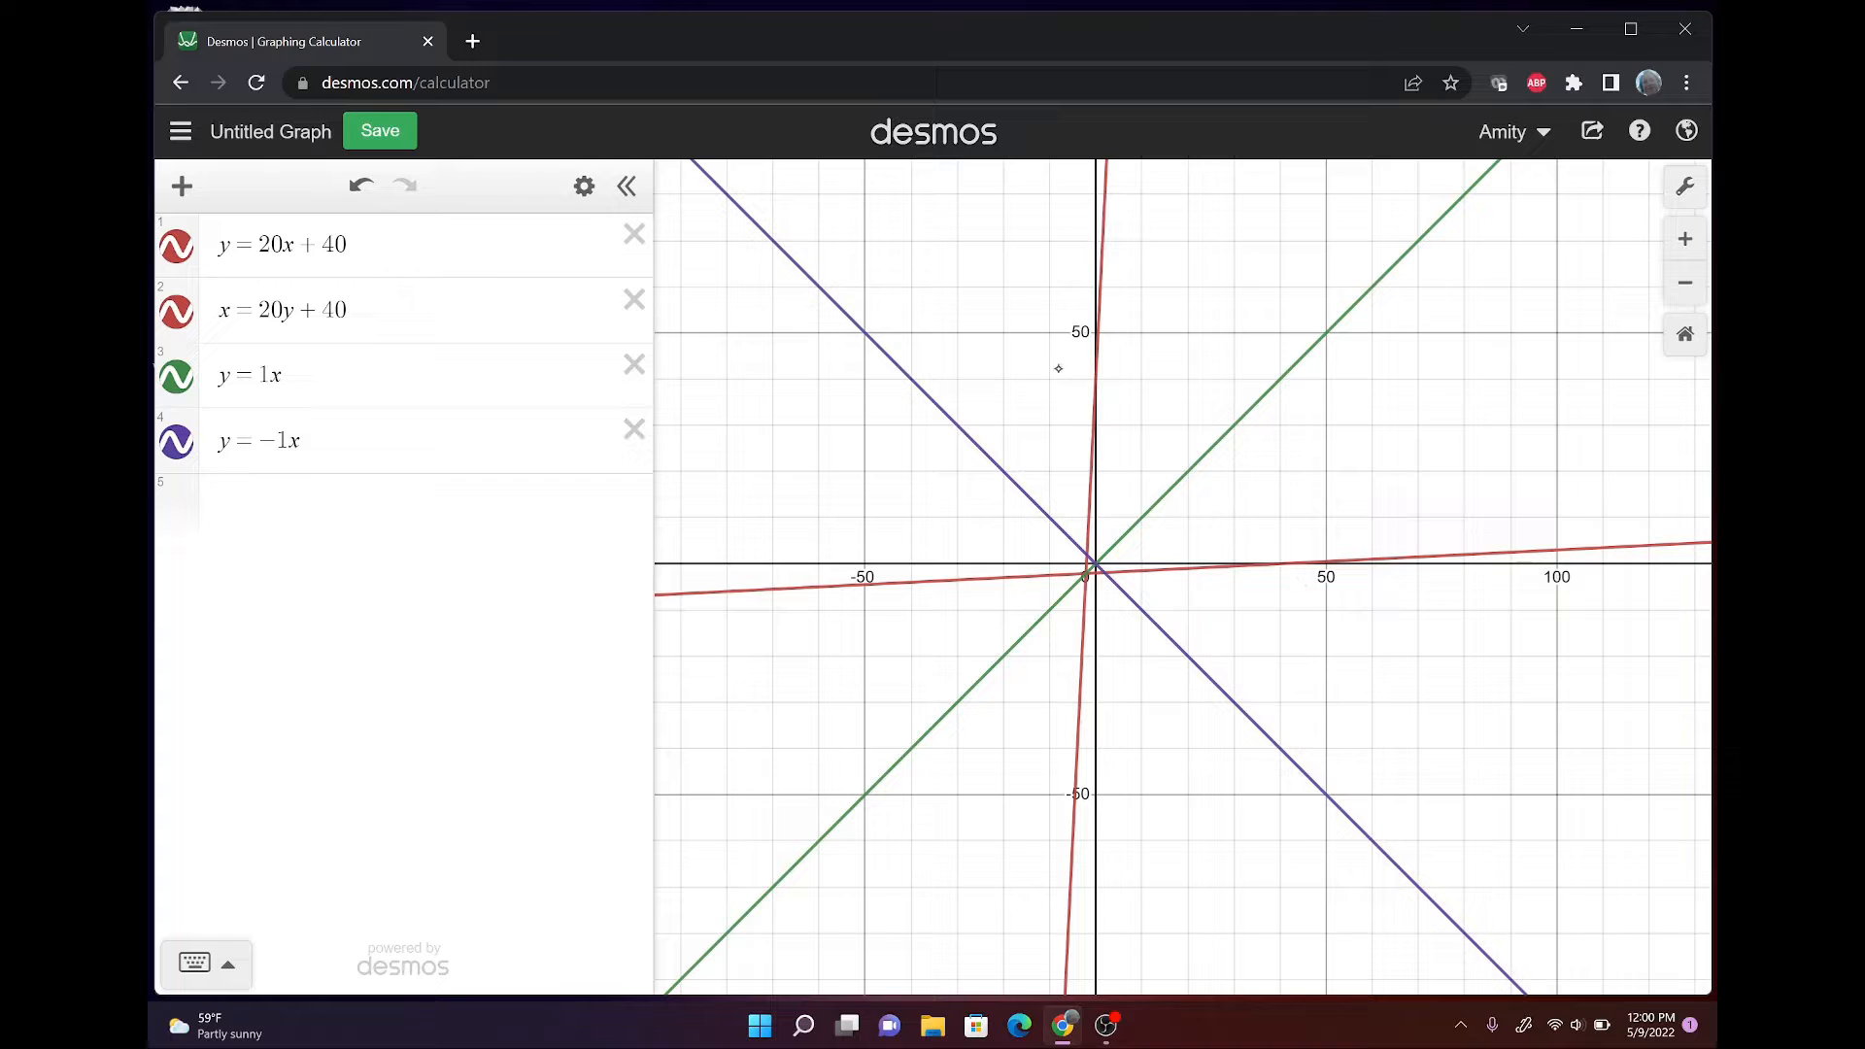
pyautogui.click(1099, 381)
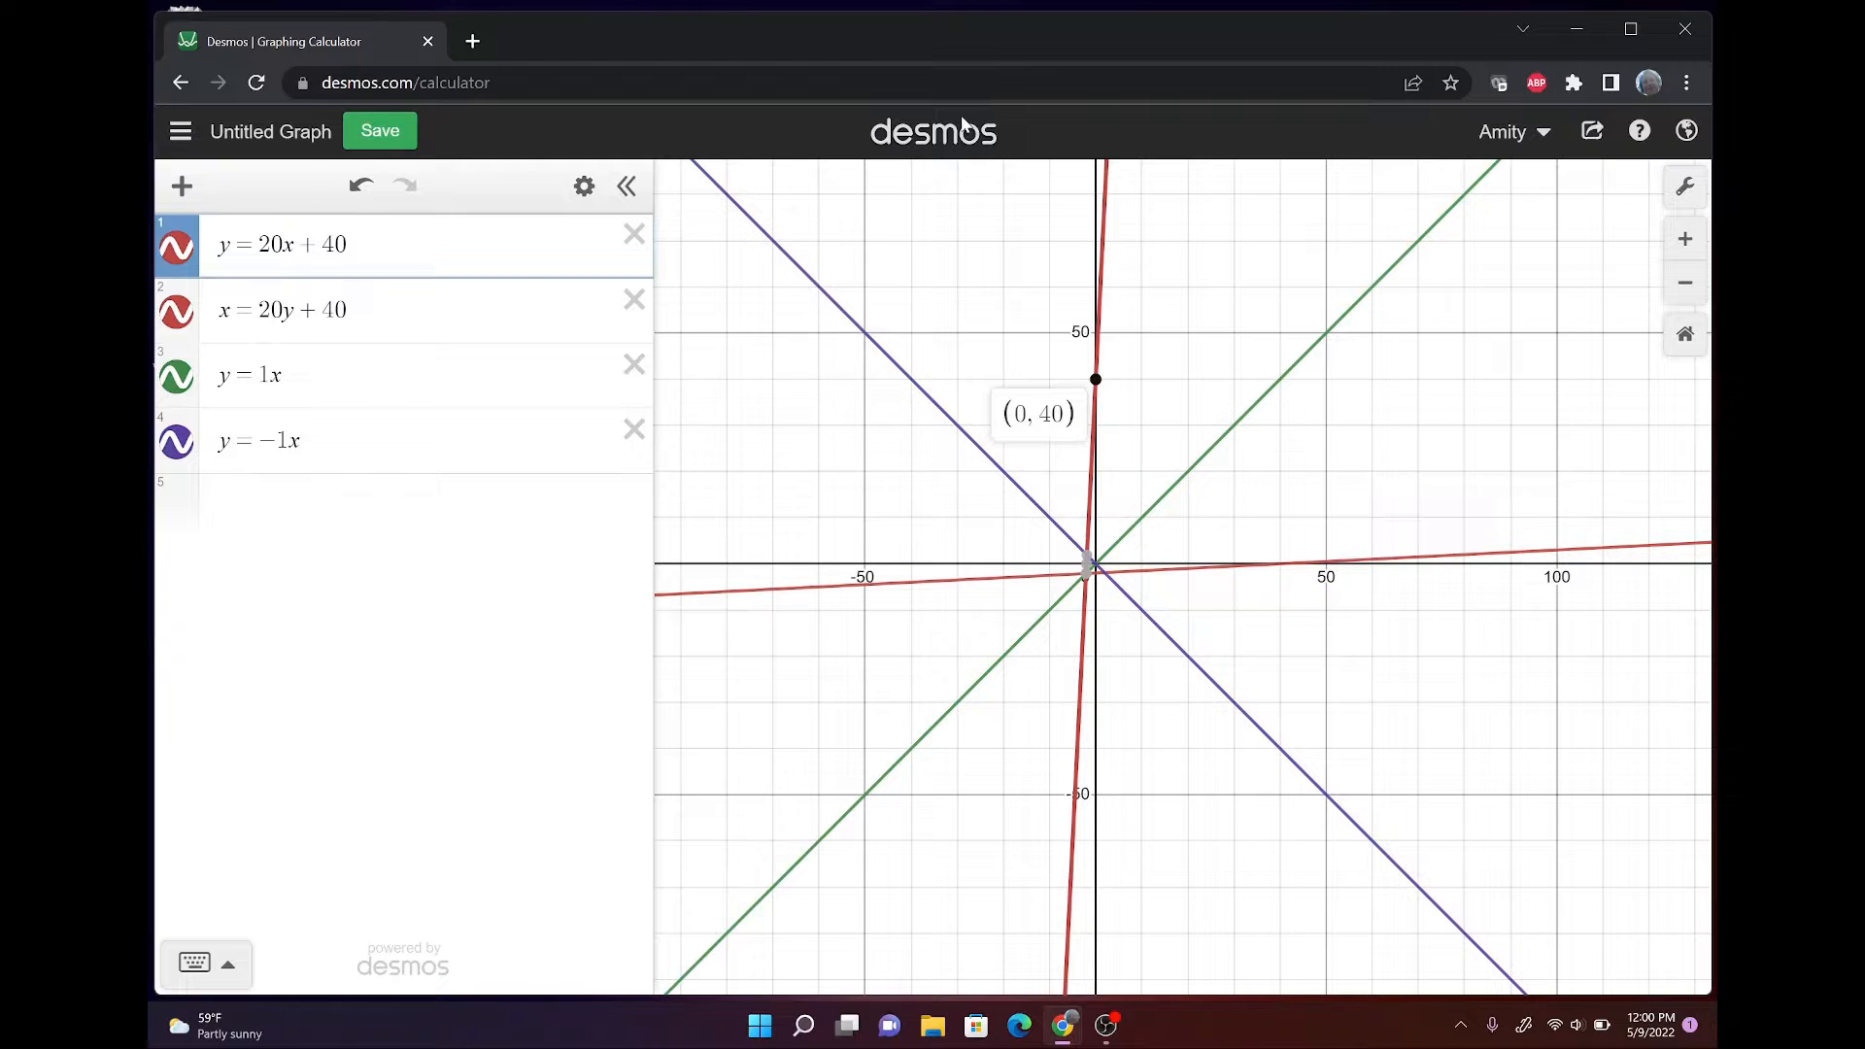
pyautogui.click(1691, 248)
pyautogui.click(1326, 438)
pyautogui.moveTo(1326, 438); pyautogui.dragTo(1411, 415)
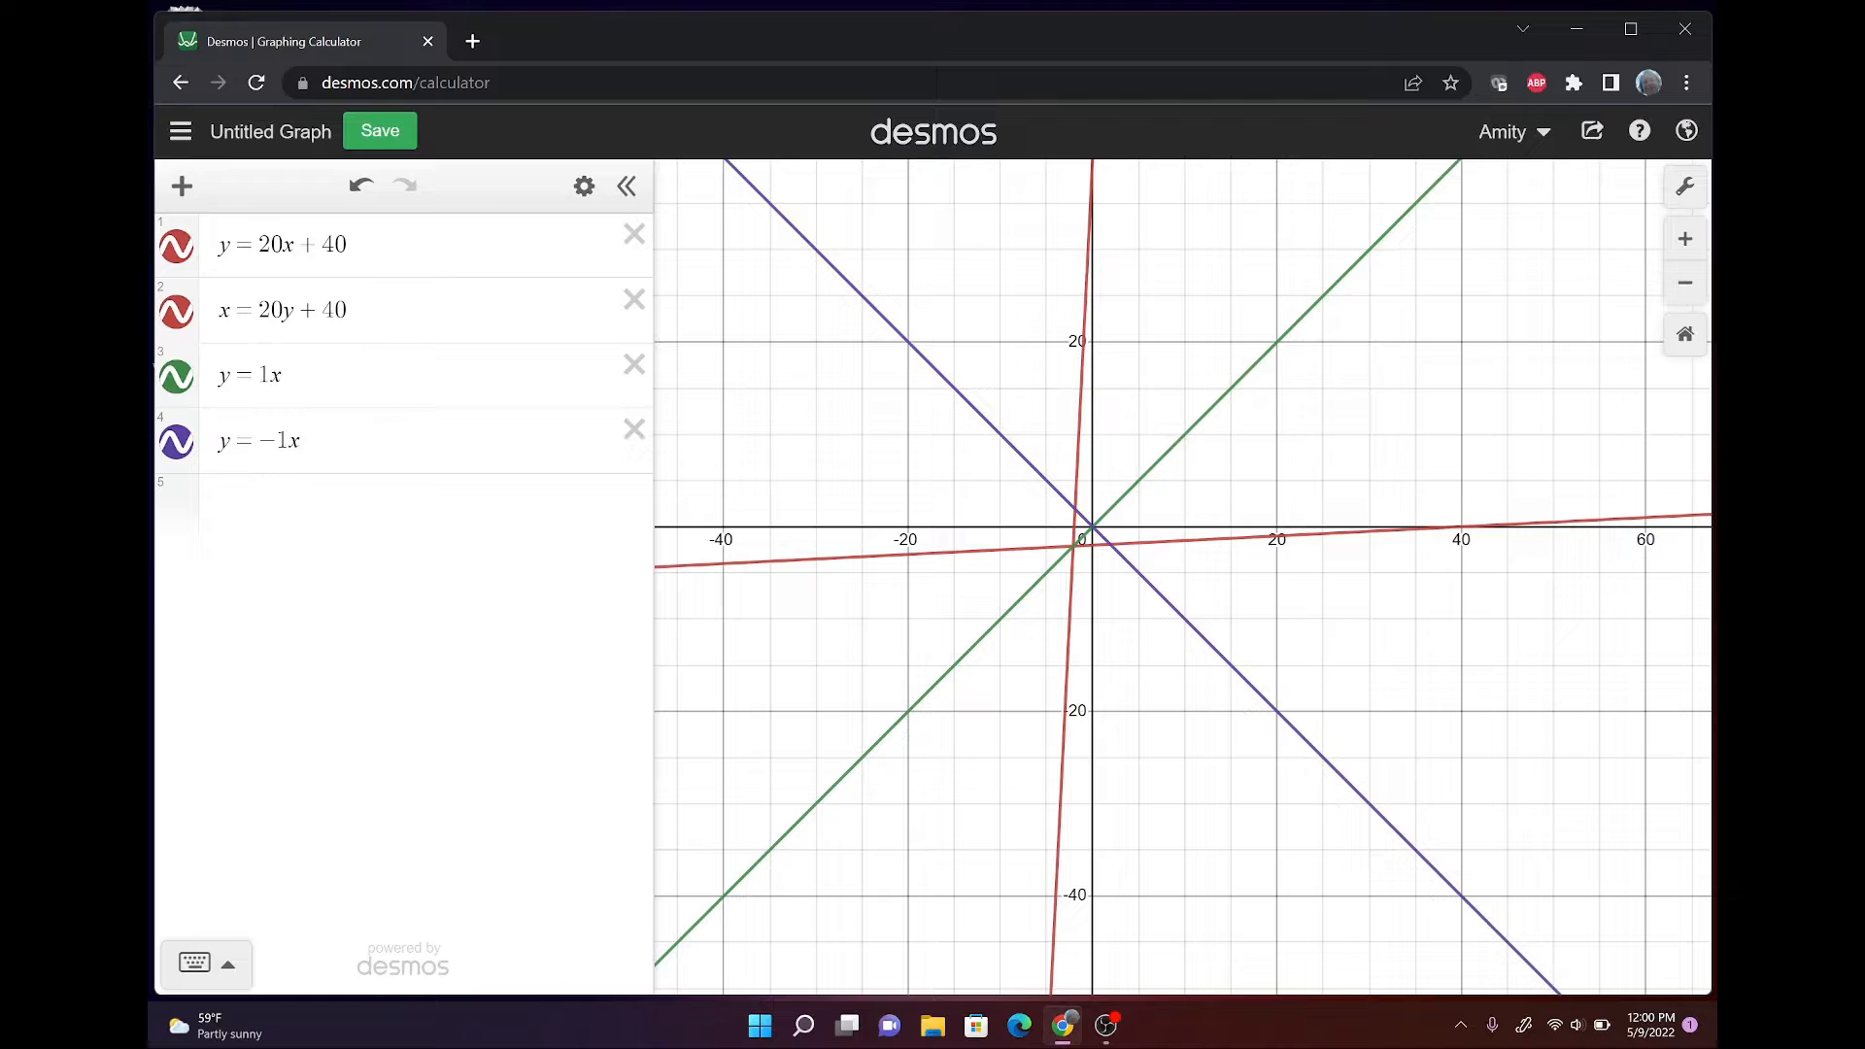
# Hide the line y = 1x and extend the purple line's equation to y = -1x + 10.
pyautogui.click(303, 441)
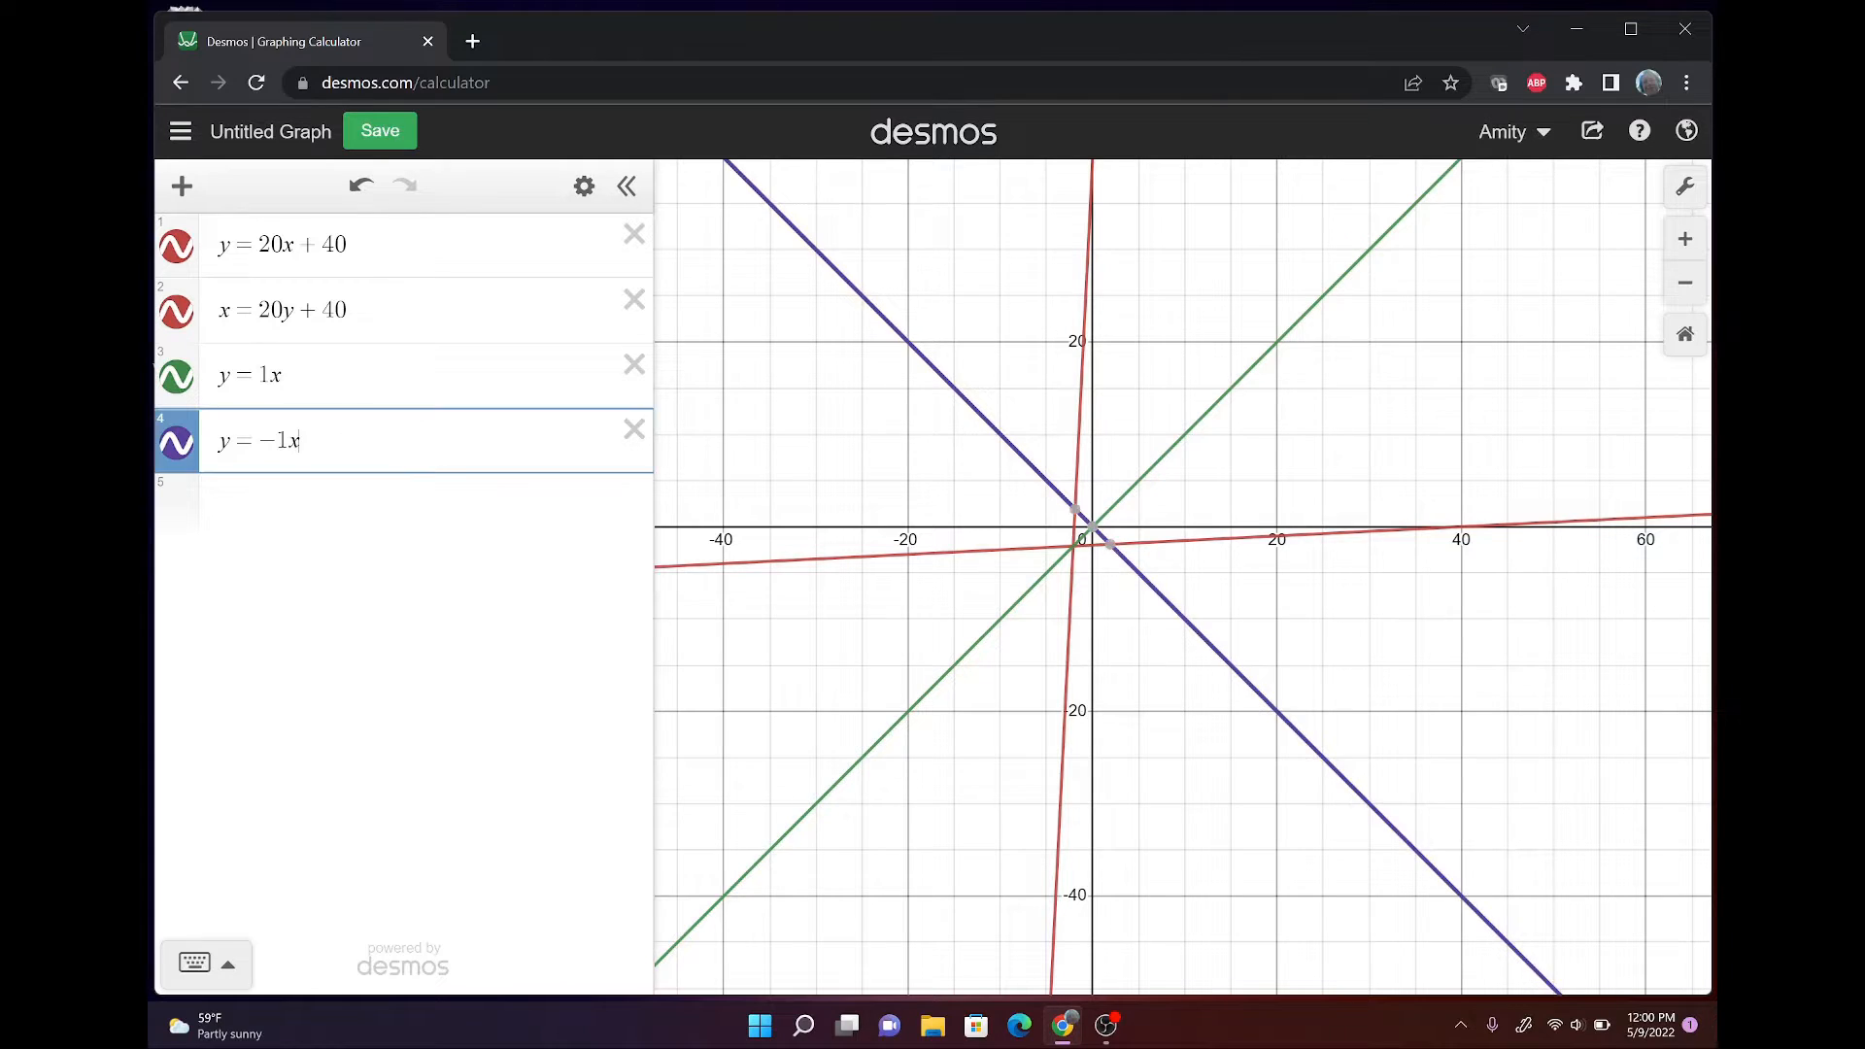
pyautogui.click(176, 376)
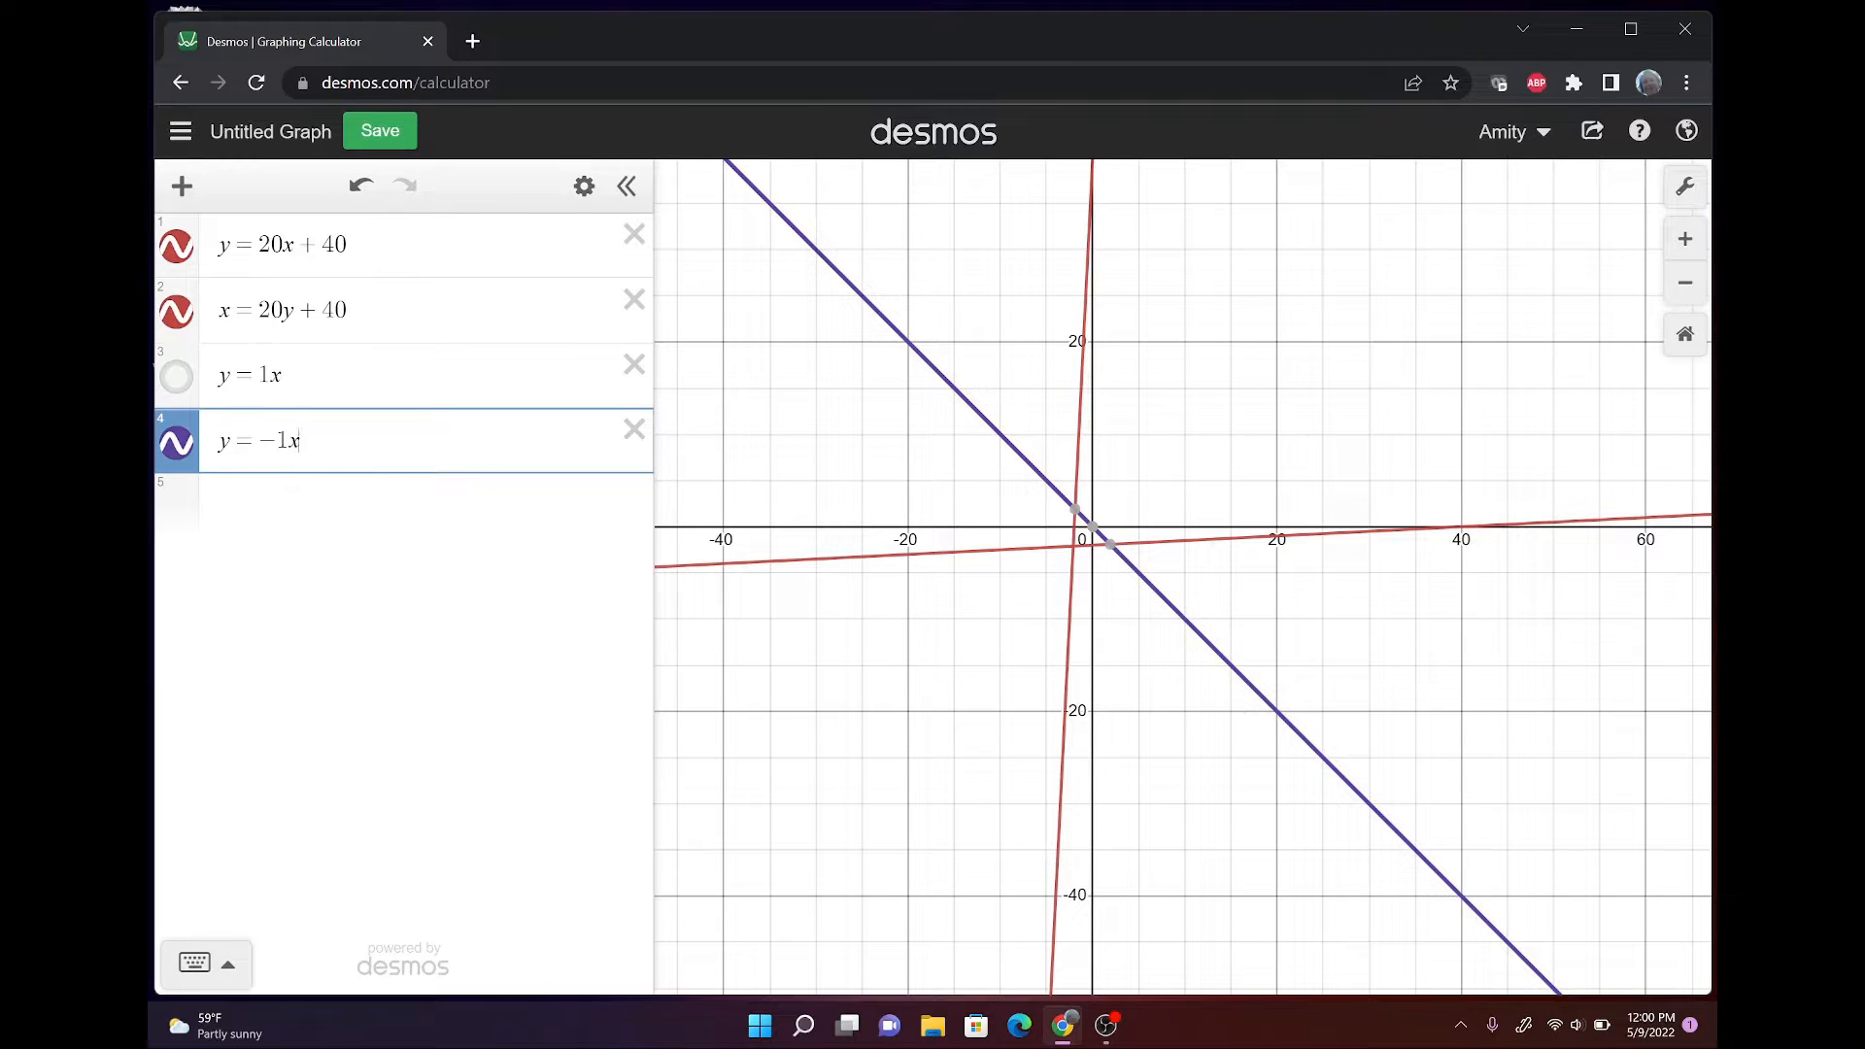
pyautogui.write('+10')
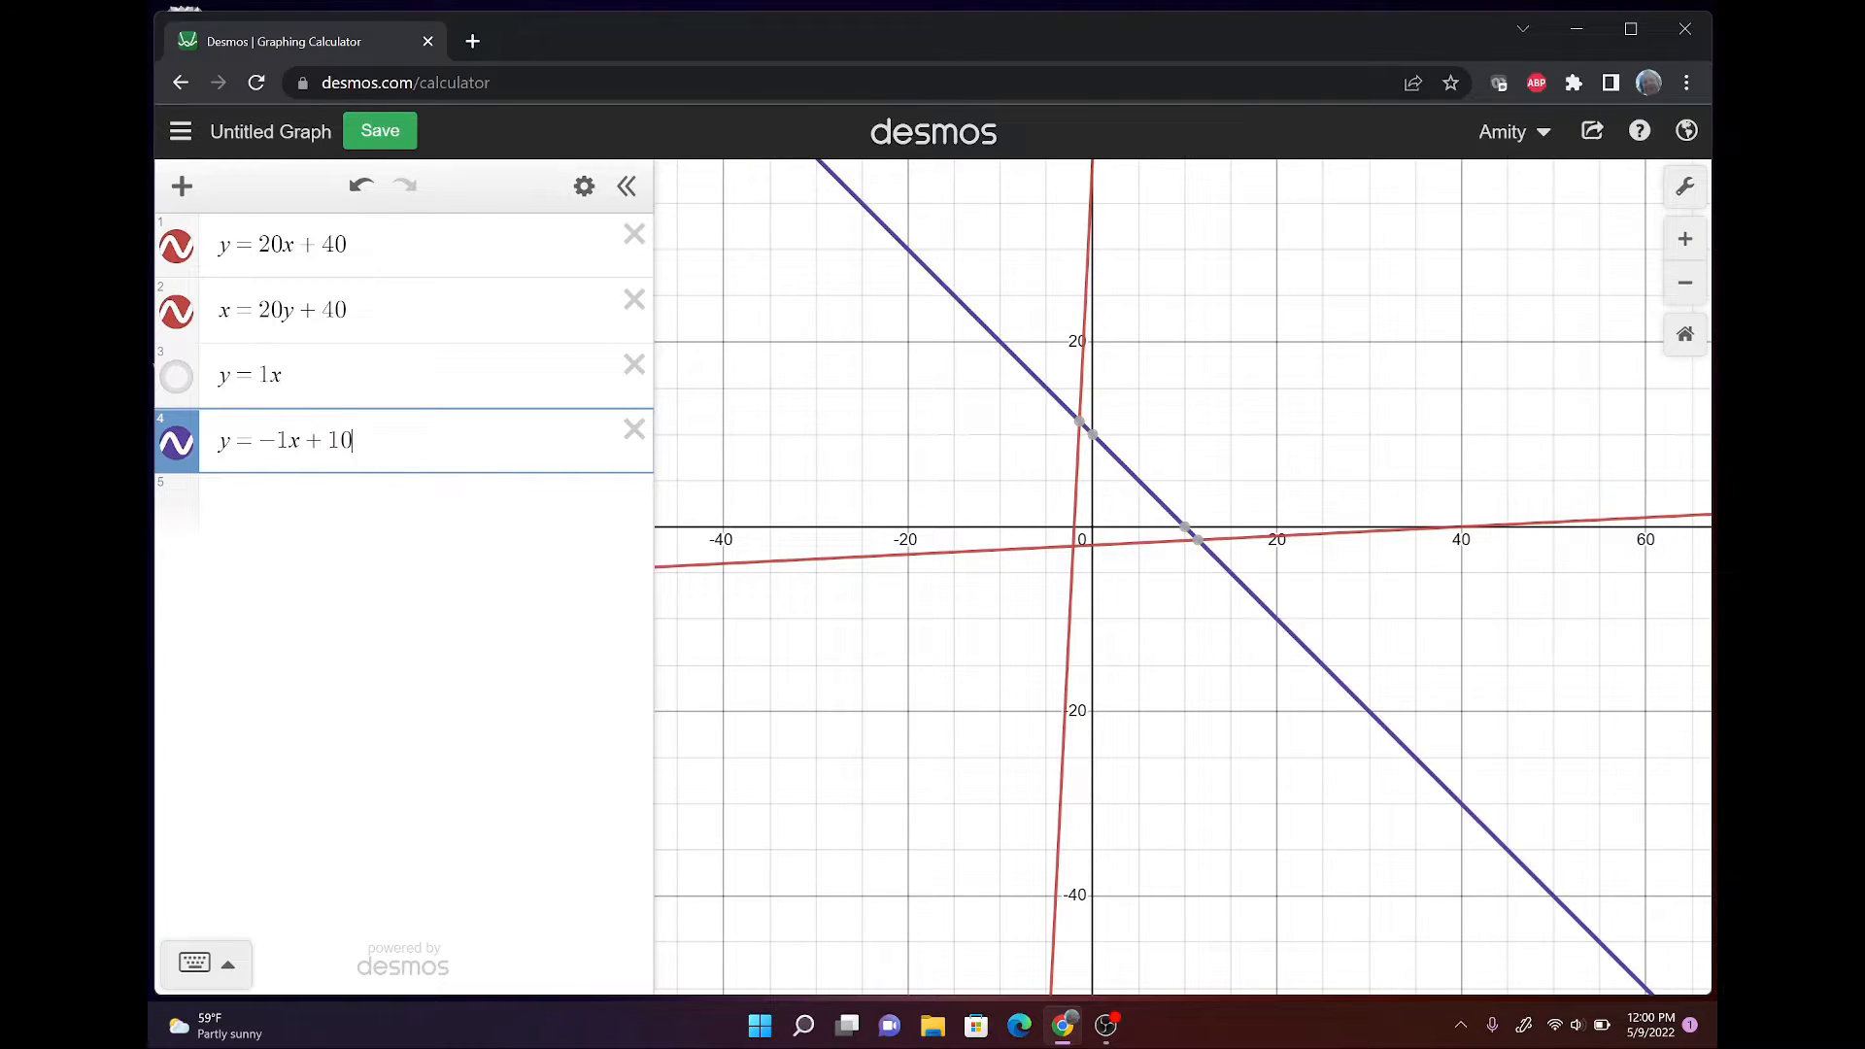
# Change the purple line's equation to y = -1x - 10.
pyautogui.press('BackSpace')
pyautogui.press('BackSpace')
pyautogui.press('BackSpace')
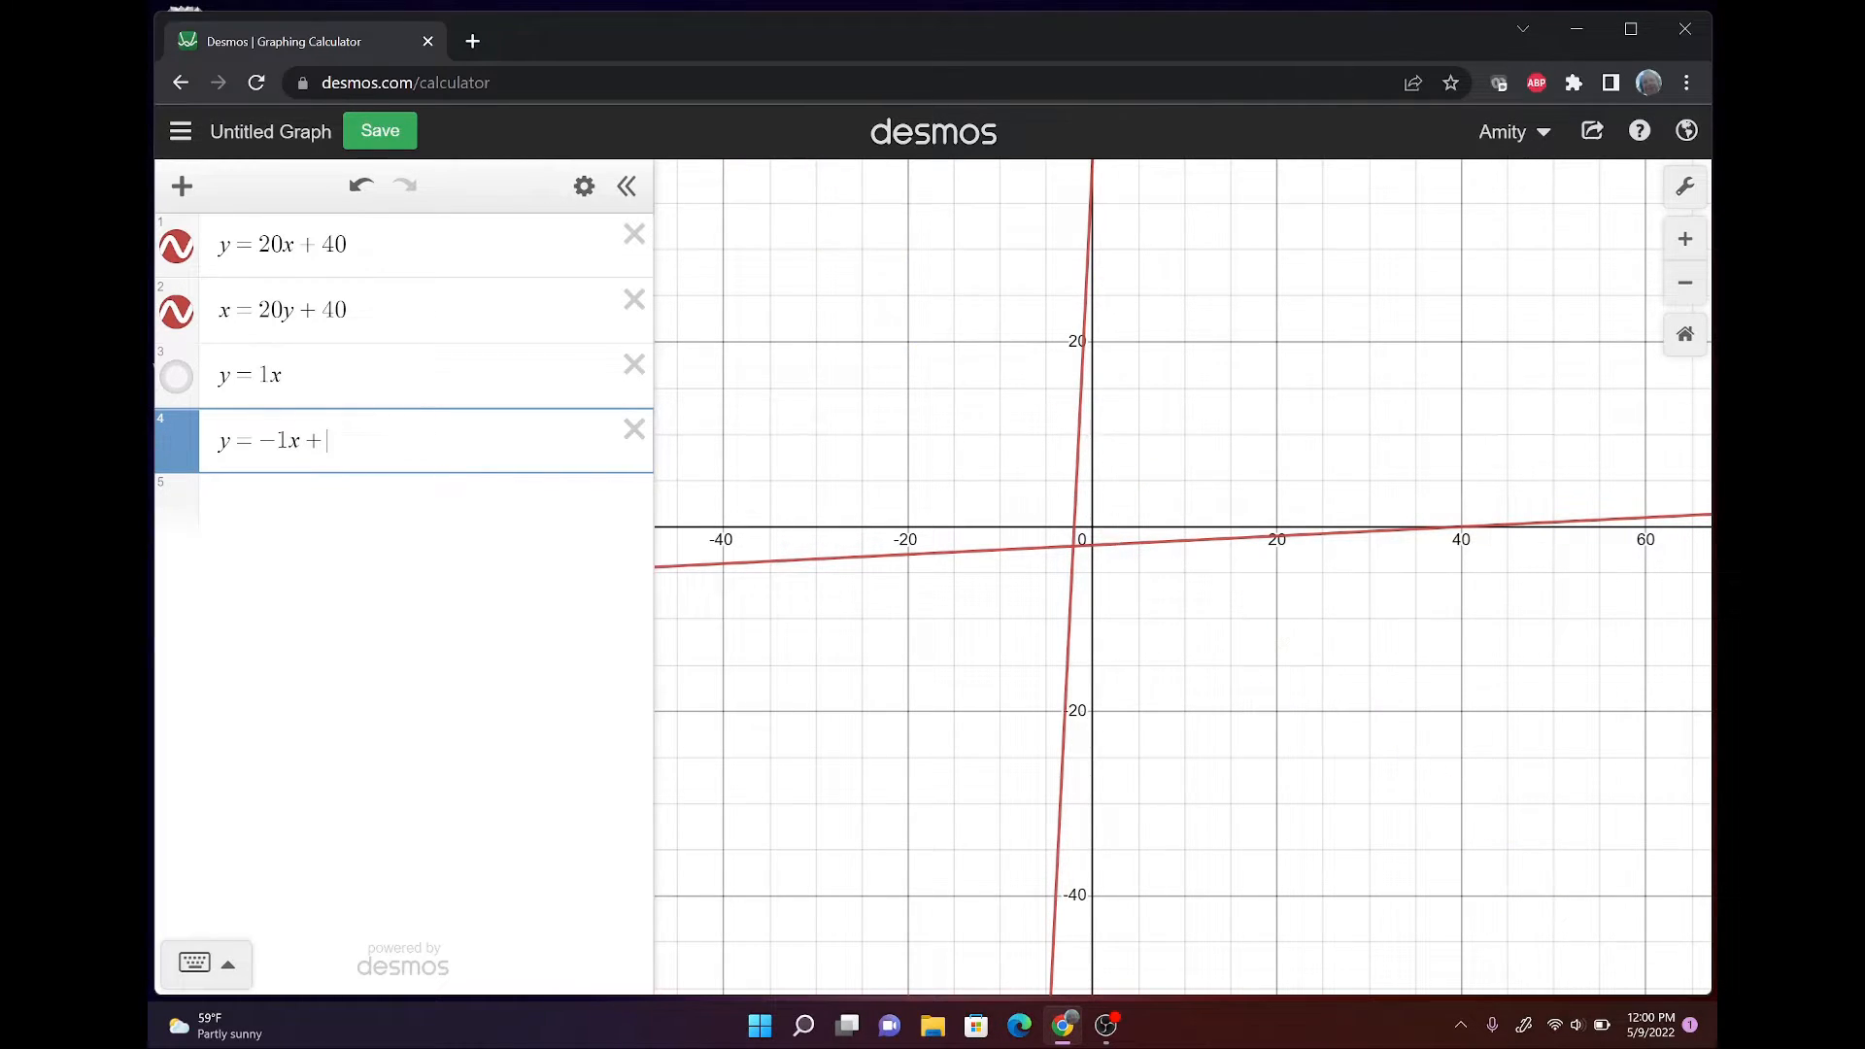
pyautogui.write('-1')
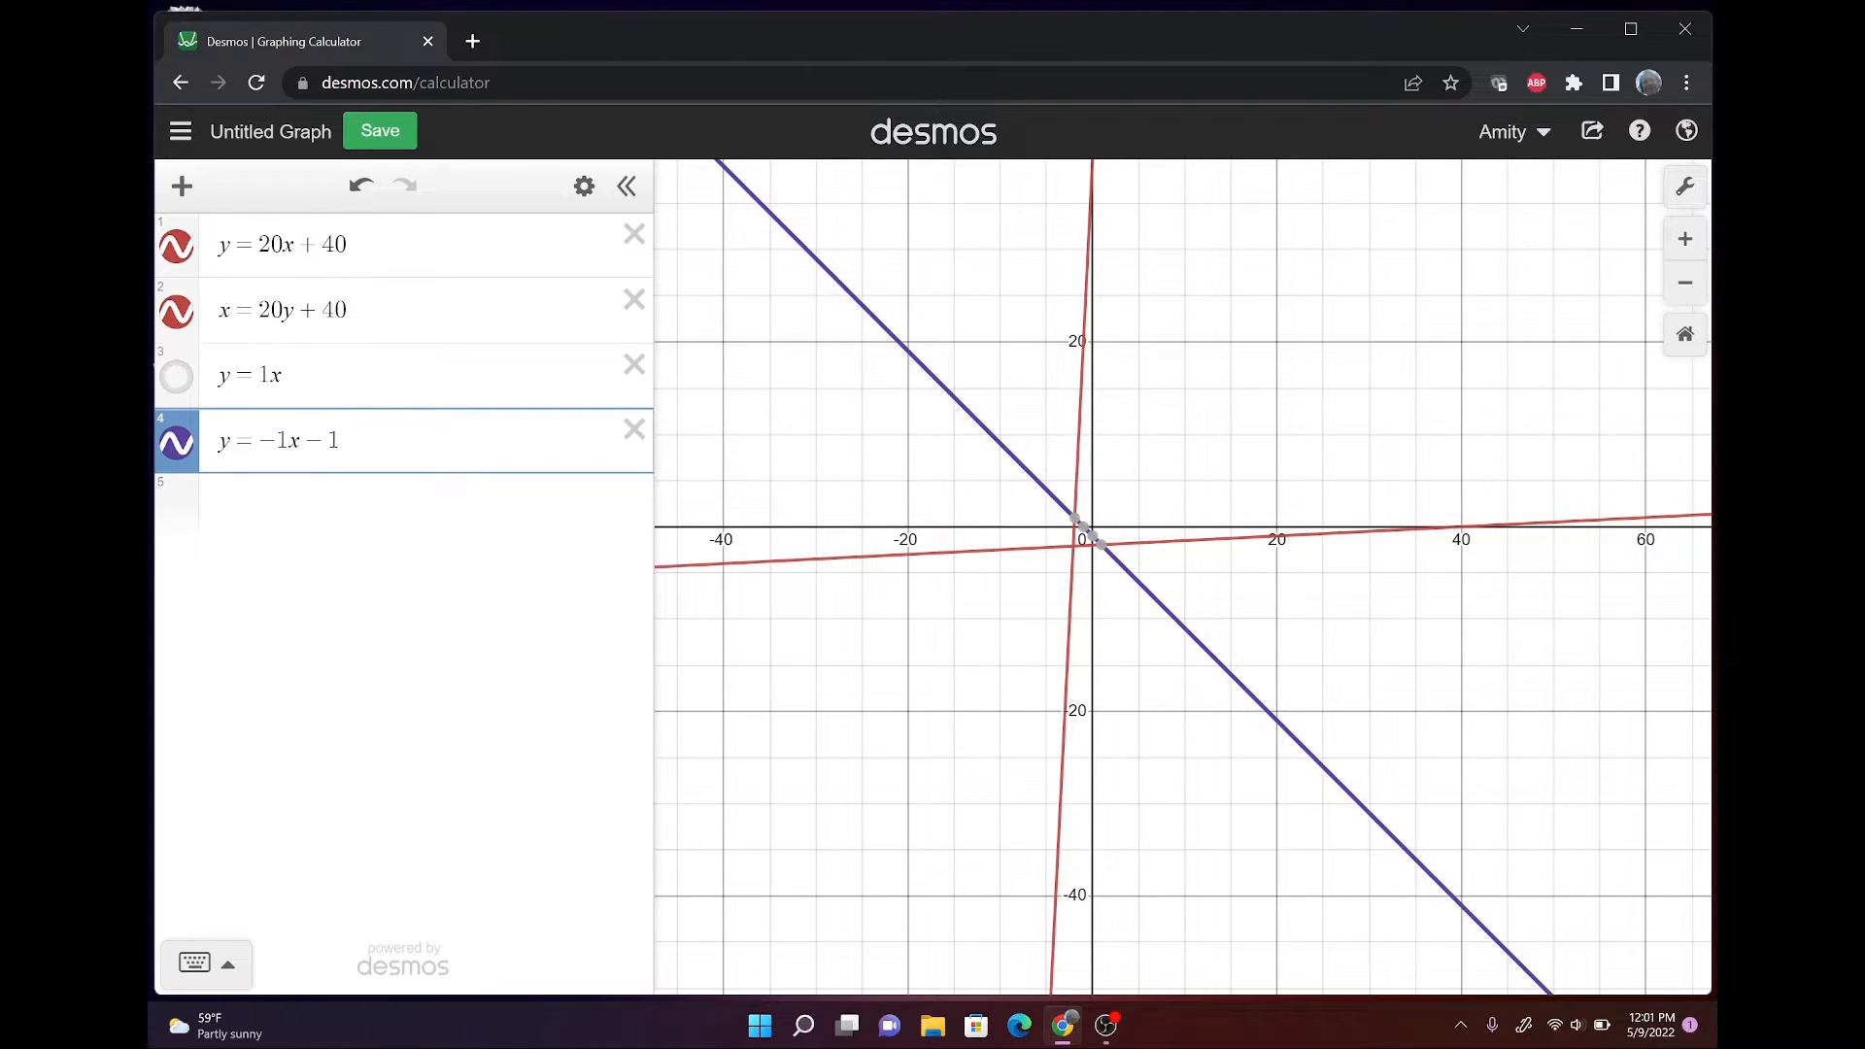
pyautogui.write('0')
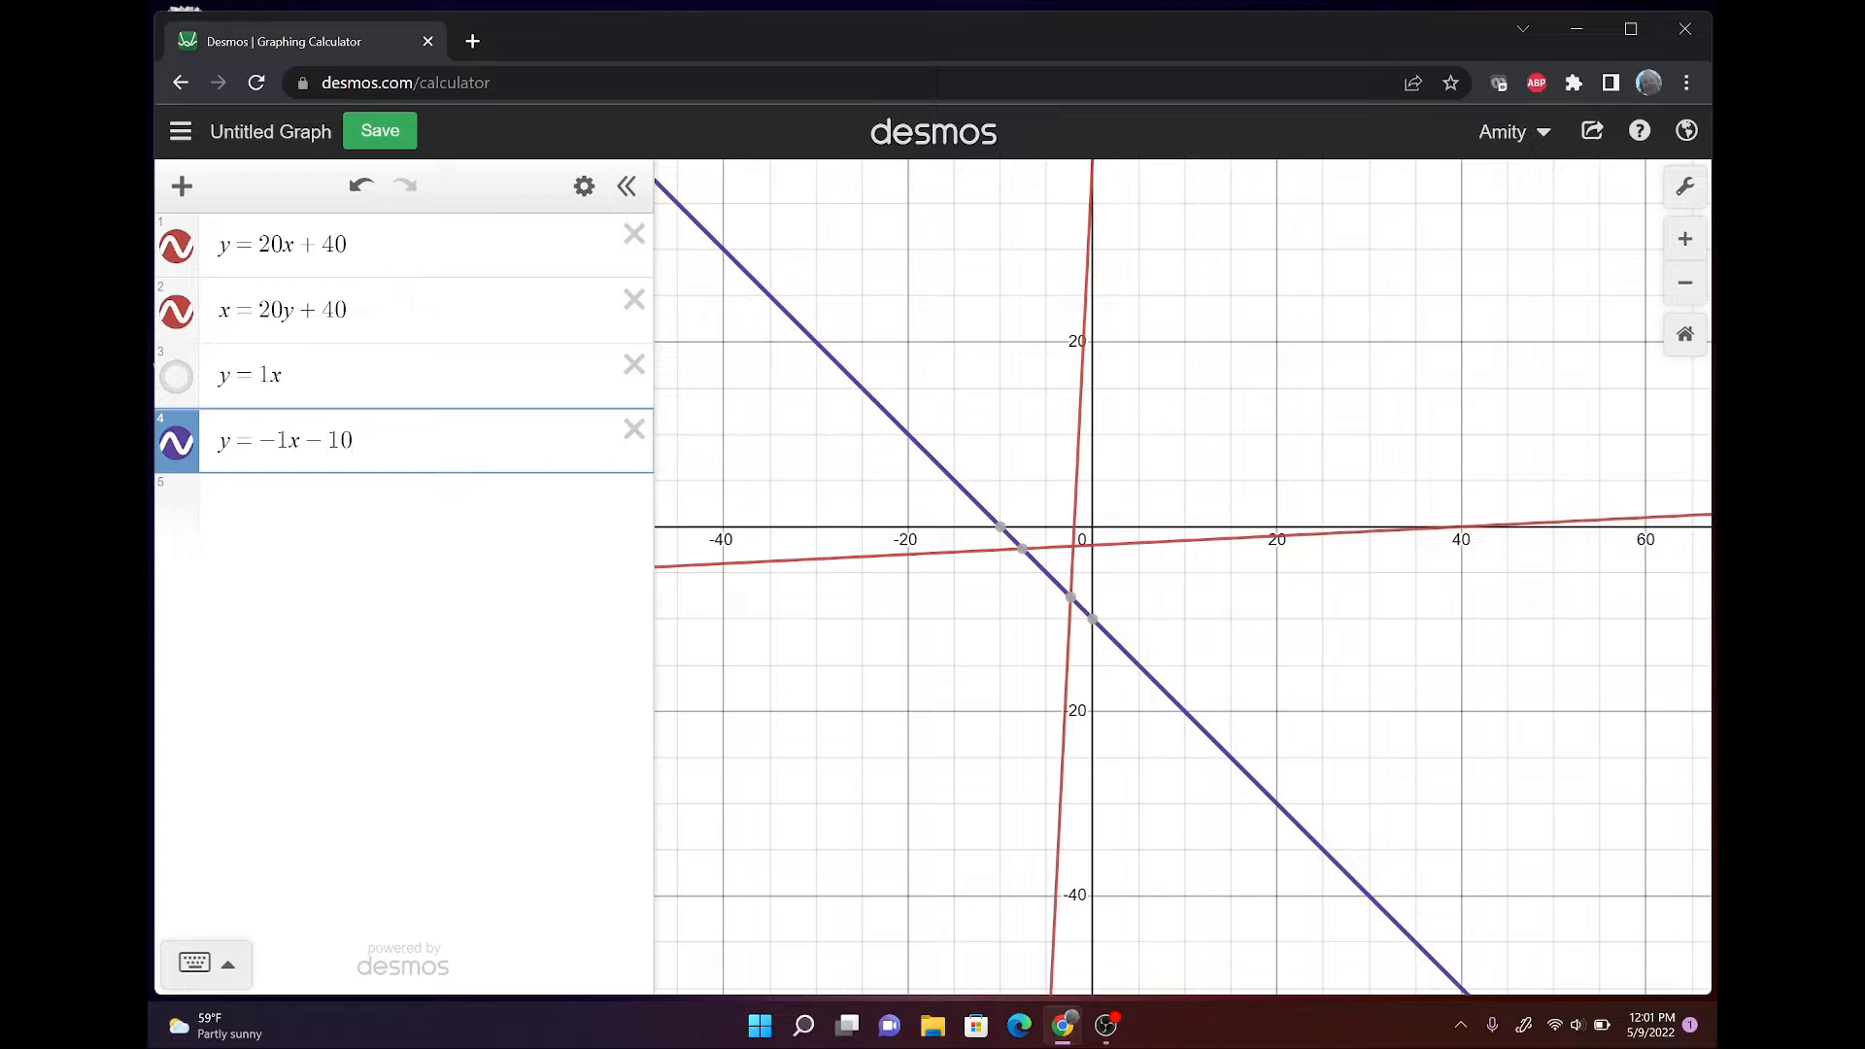
# Change the purple line's equation to y = -1x - 20.
pyautogui.press('BackSpace')
pyautogui.press('BackSpace')
pyautogui.write('20')
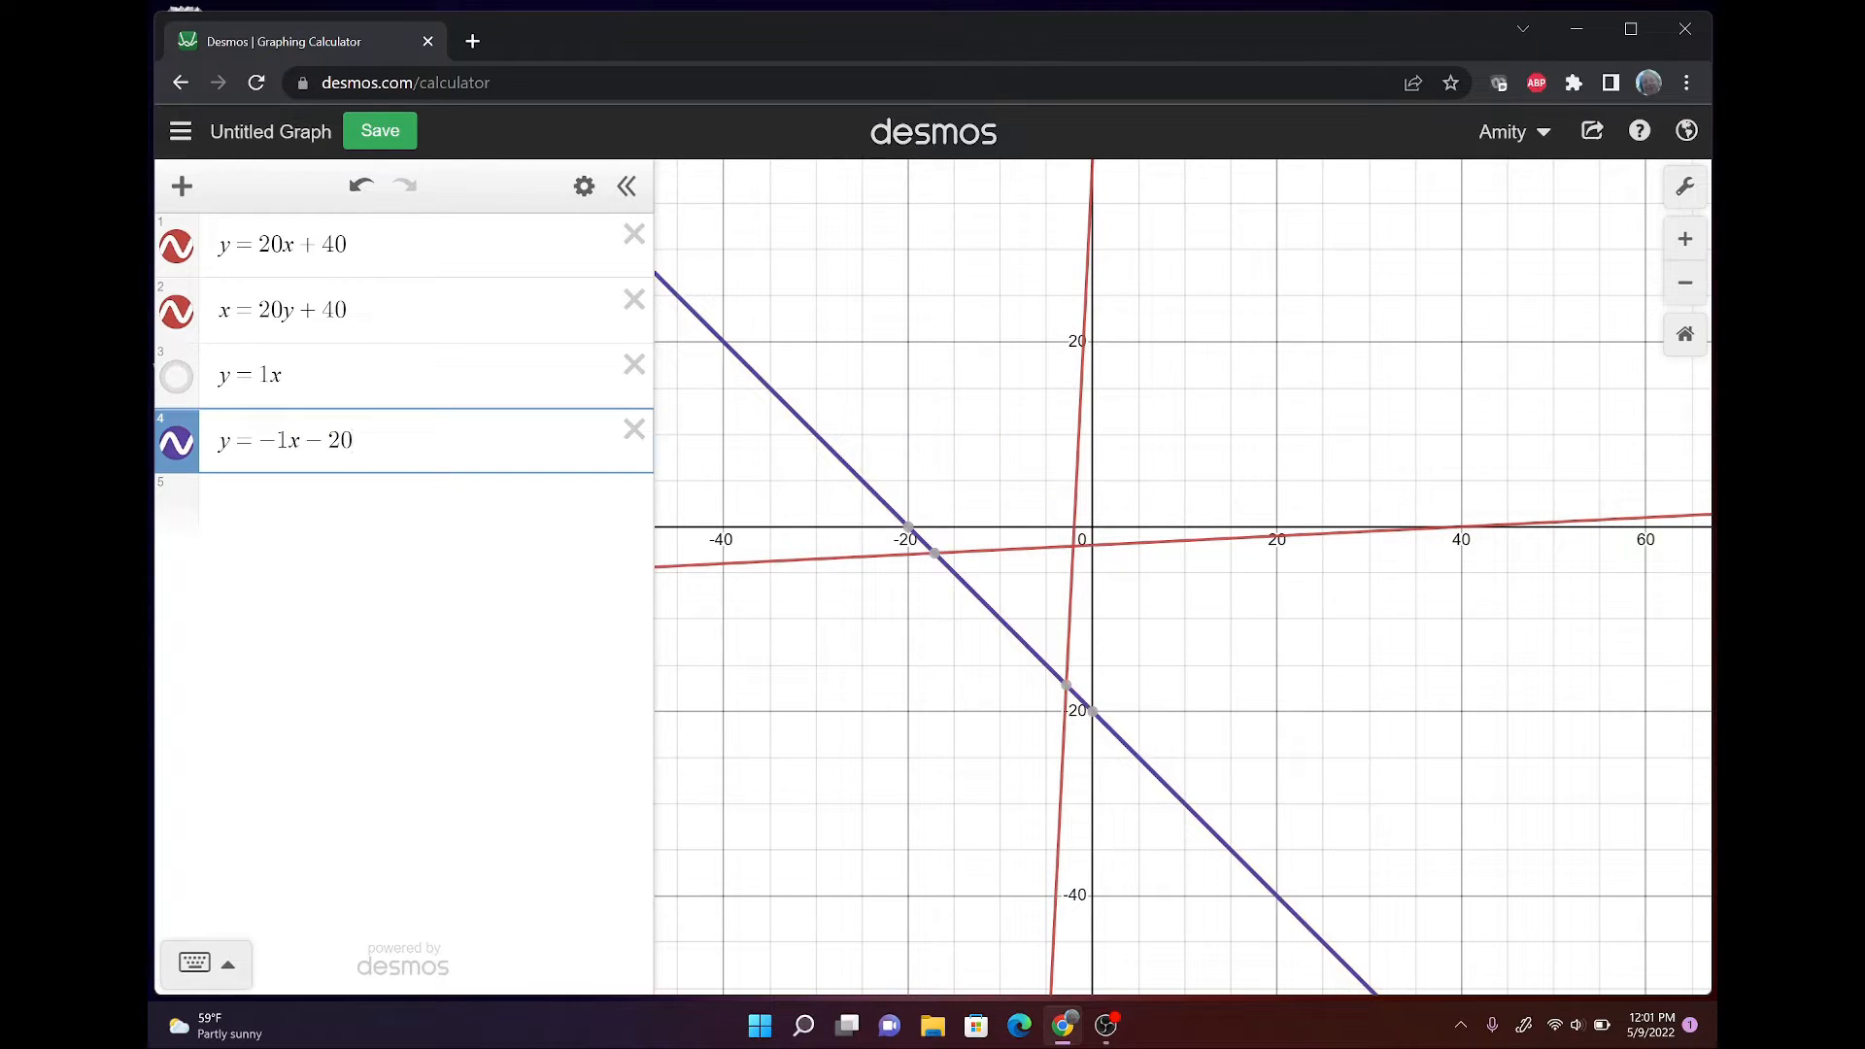
# Change the purple line's equation to y = -1x - 42.
pyautogui.press('BackSpace')
pyautogui.press('BackSpace')
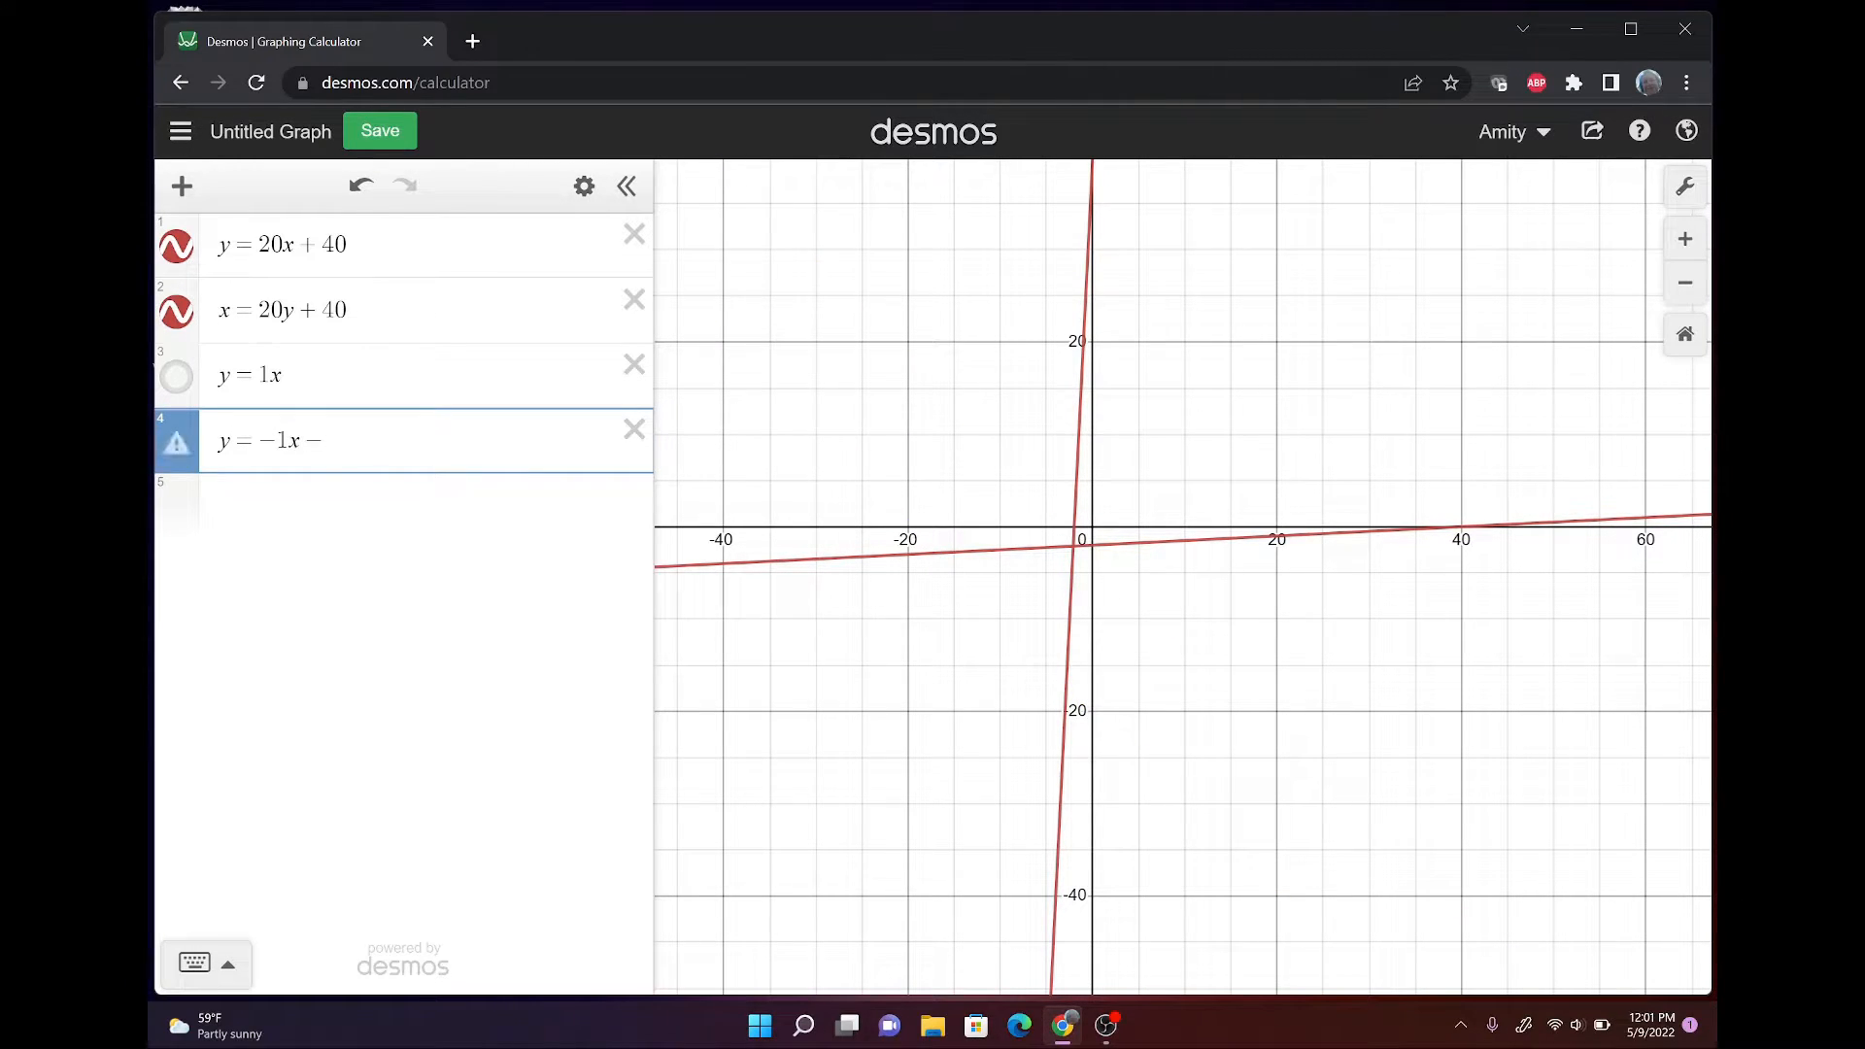
pyautogui.write('42')
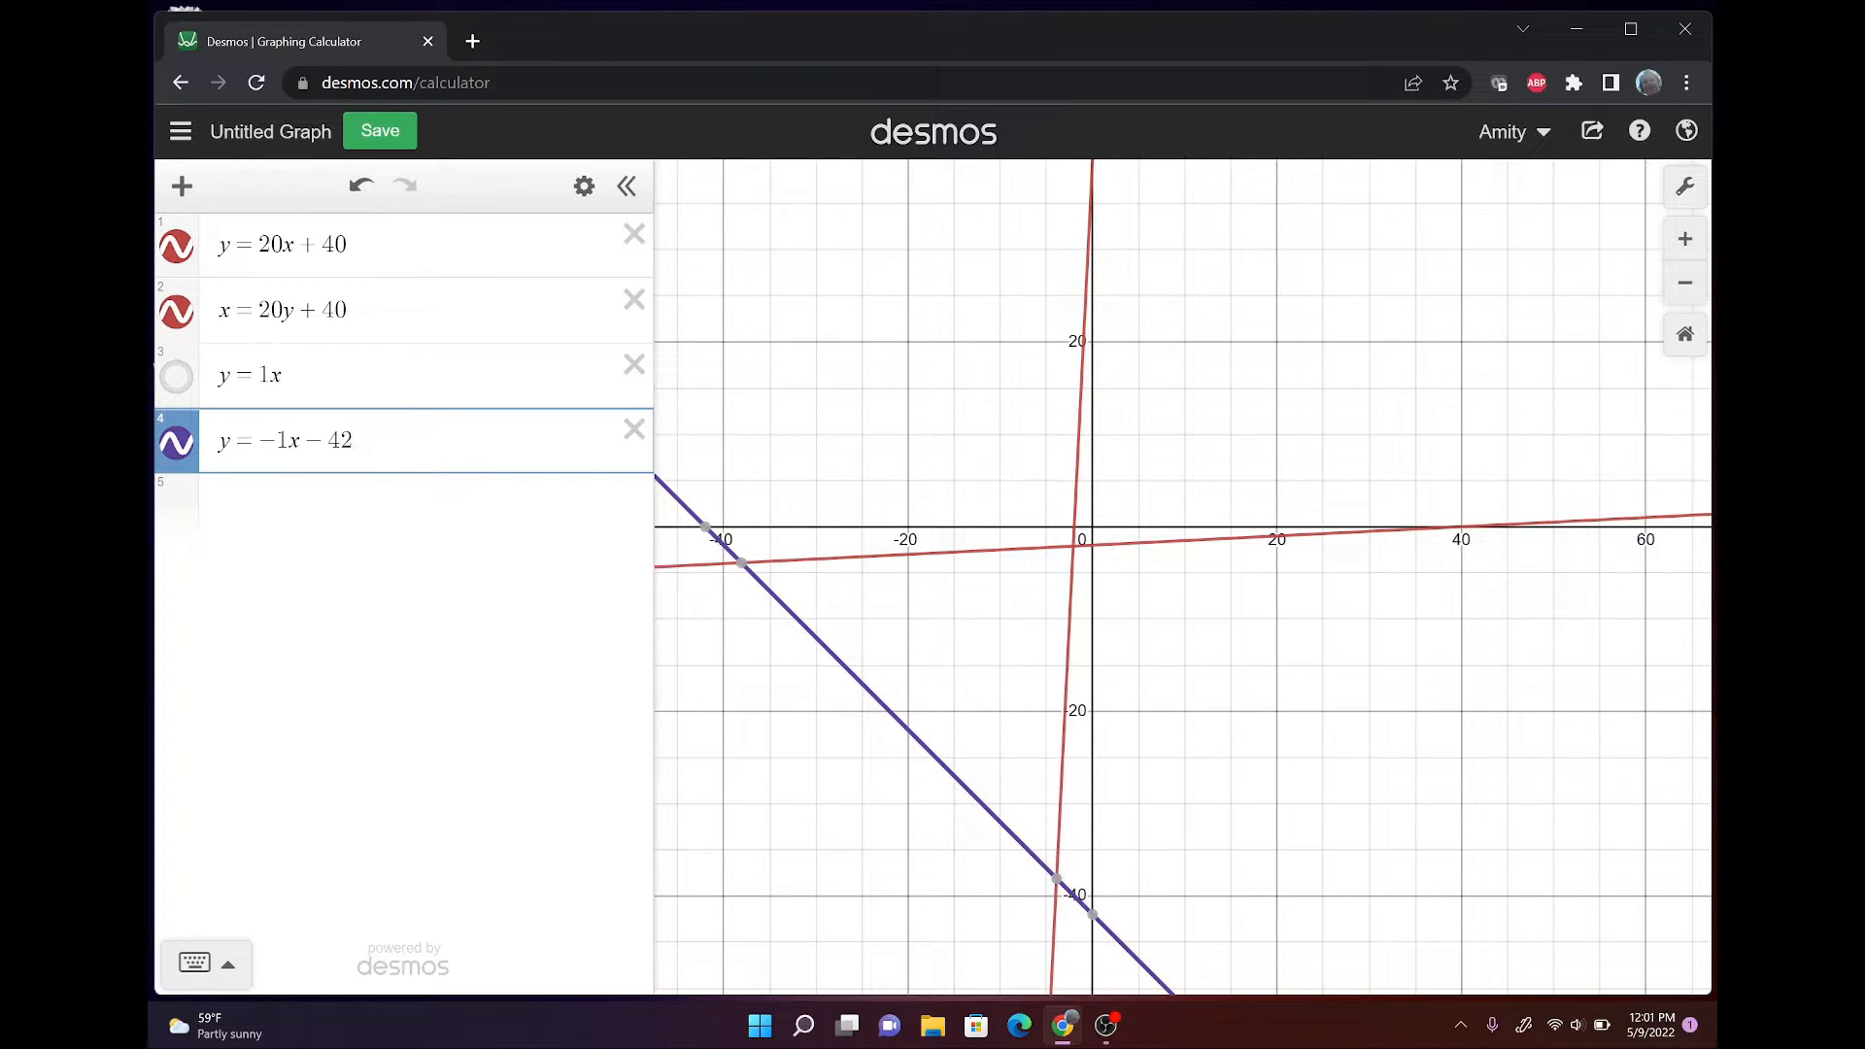
# Show the coordinates of both points where the purple line crosses the red lines.
pyautogui.click(742, 563)
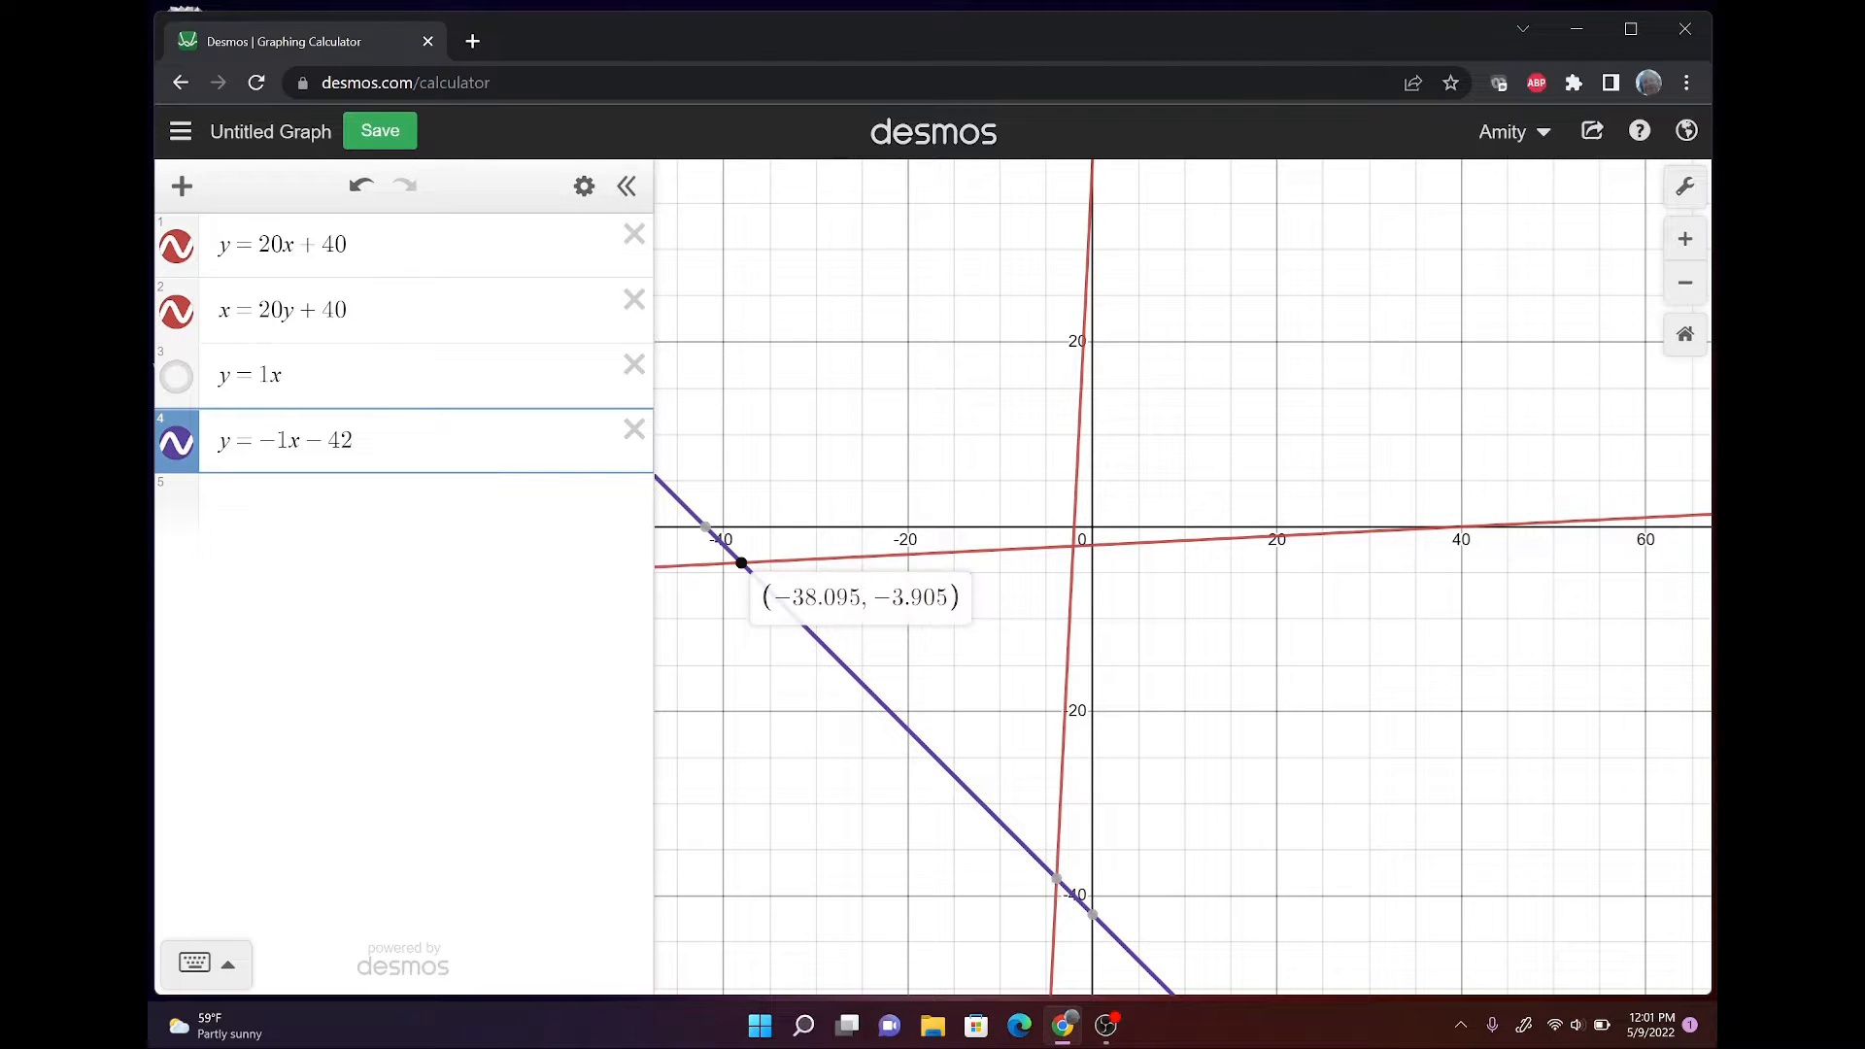
pyautogui.click(1057, 878)
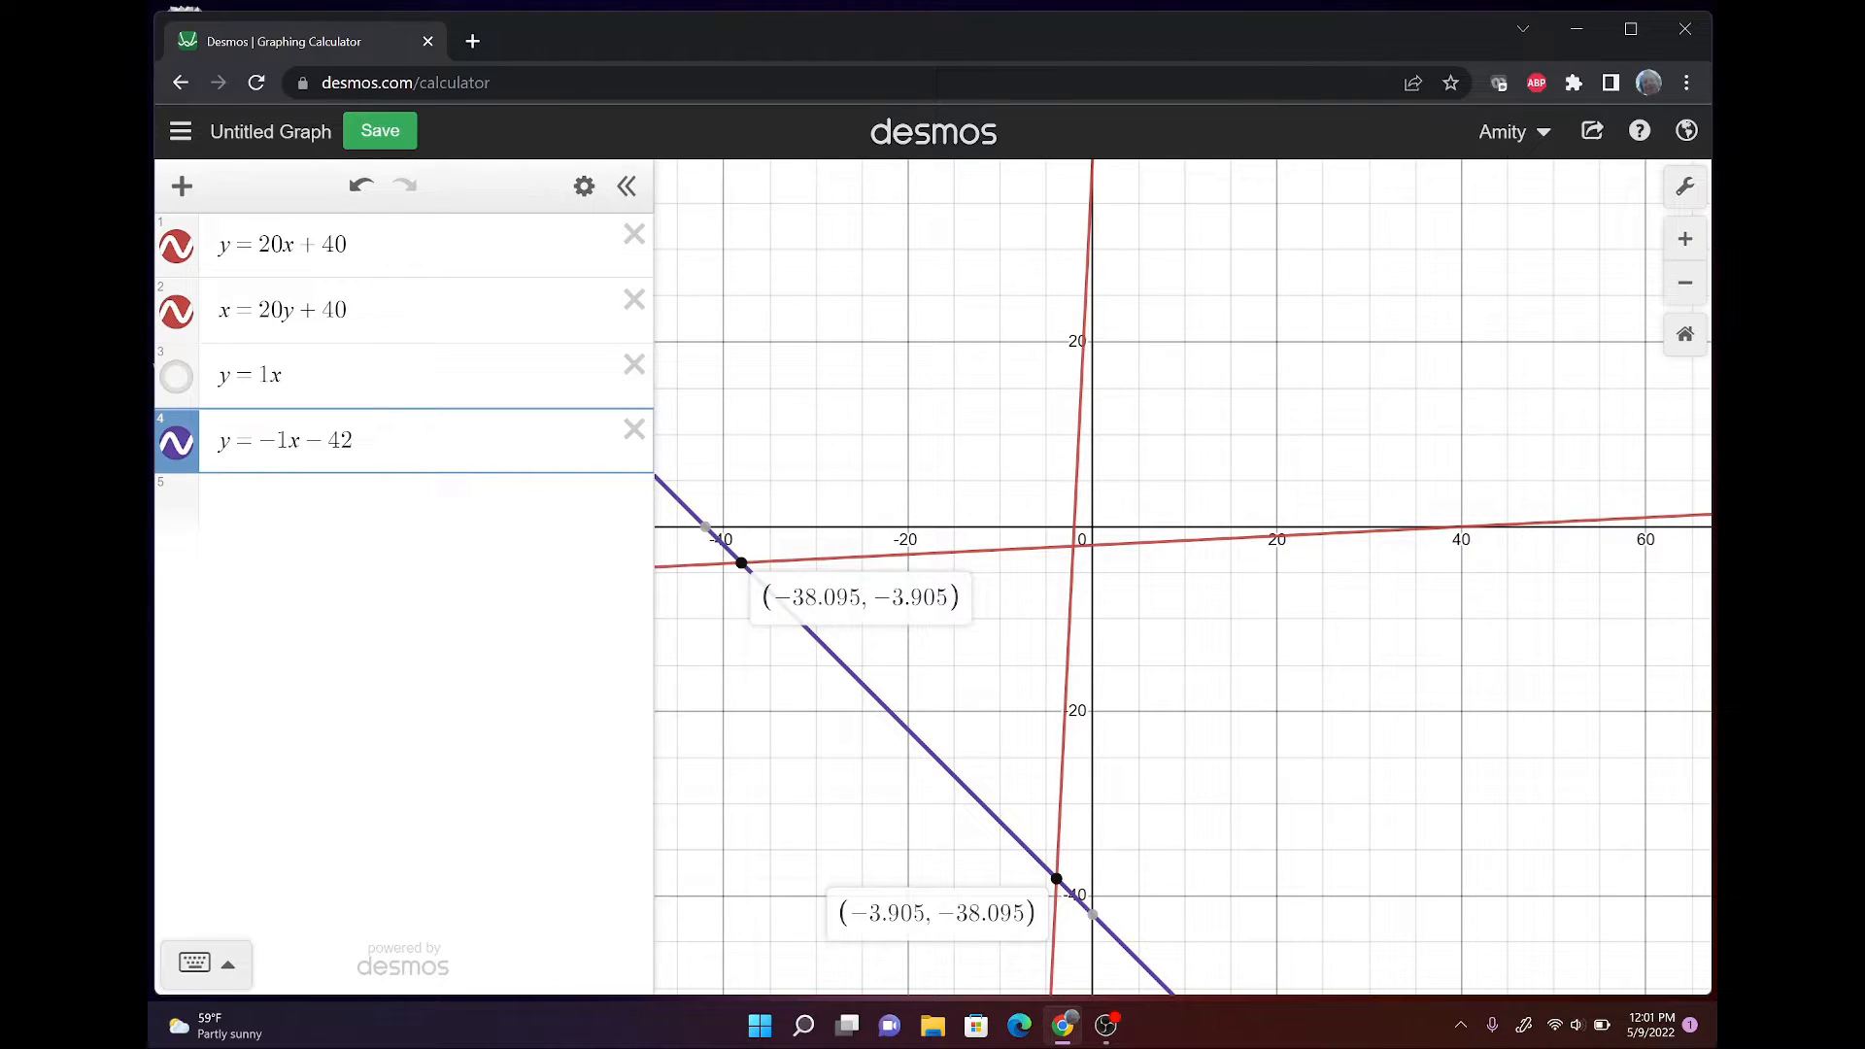
pyautogui.moveTo(1262, 641); pyautogui.dragTo(1256, 678)
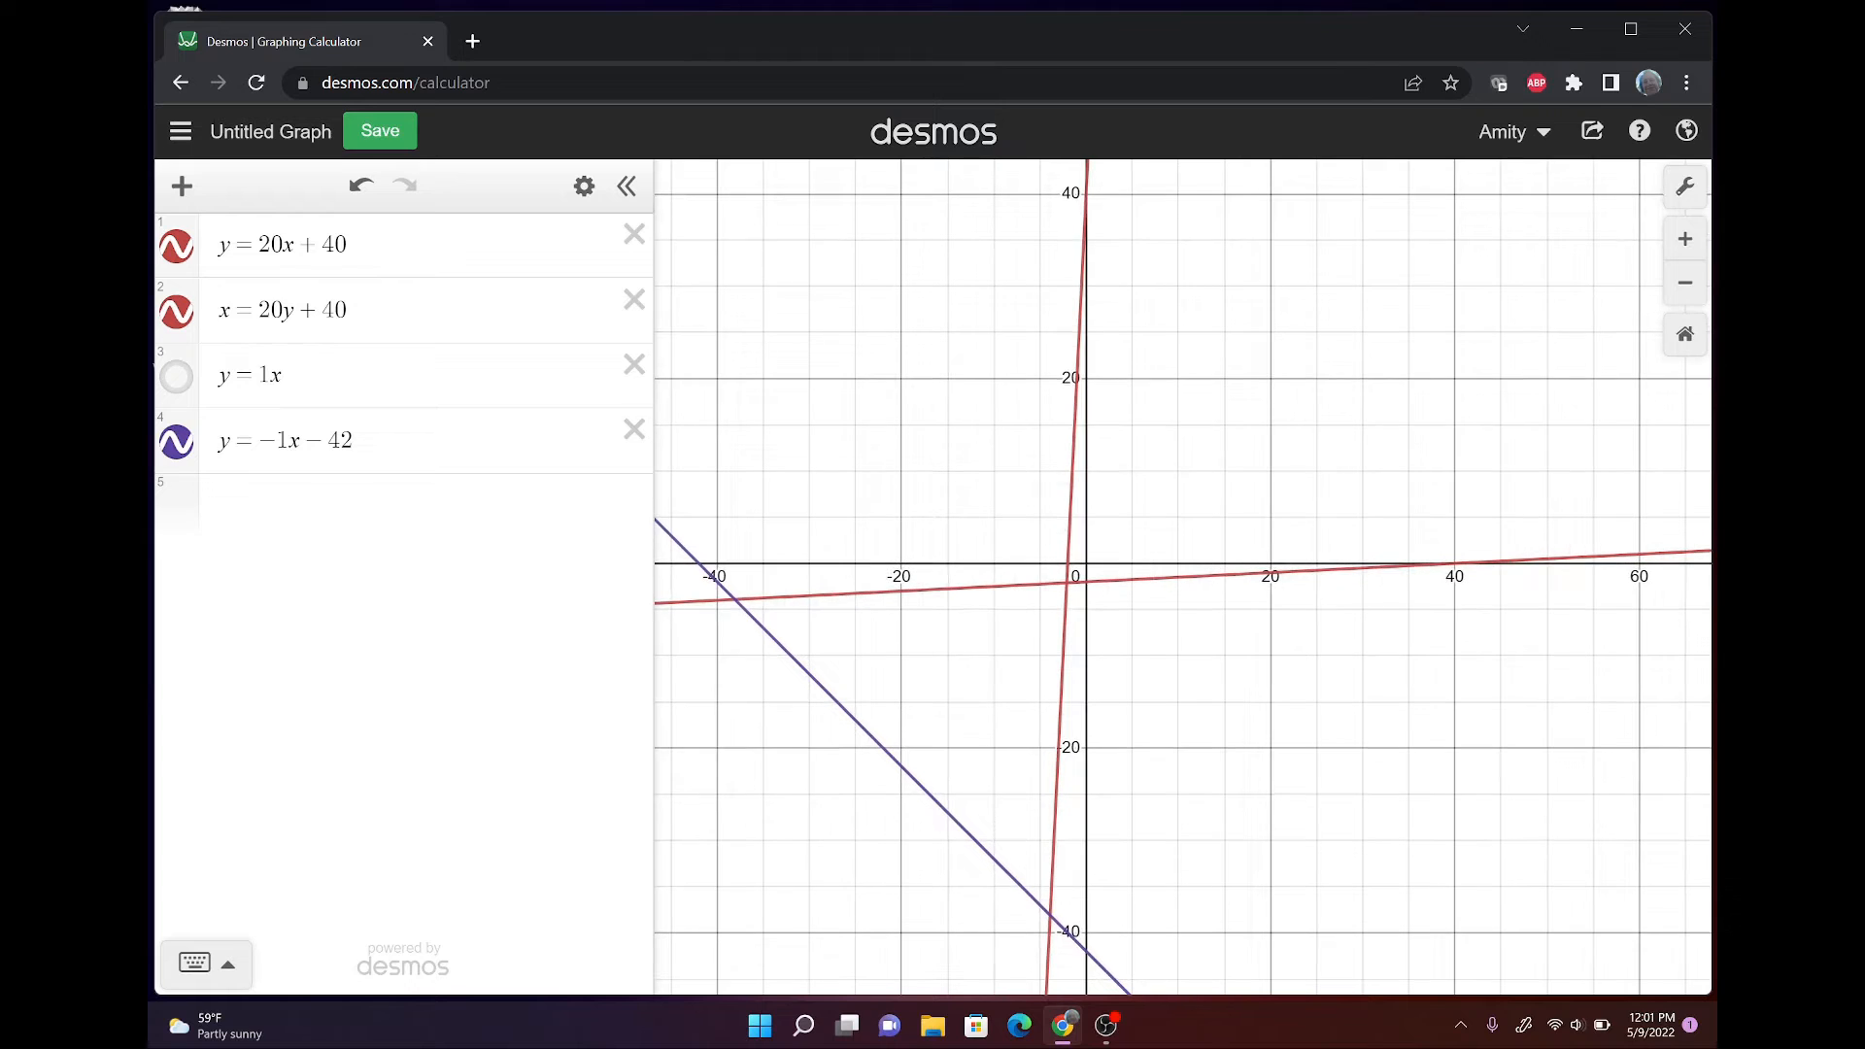
# Label the steep line's y-intercept and the shallow line's x-intercept with their coordinates while the purple line is shown.
pyautogui.click(1085, 194)
pyautogui.click(1086, 194)
pyautogui.click(1444, 563)
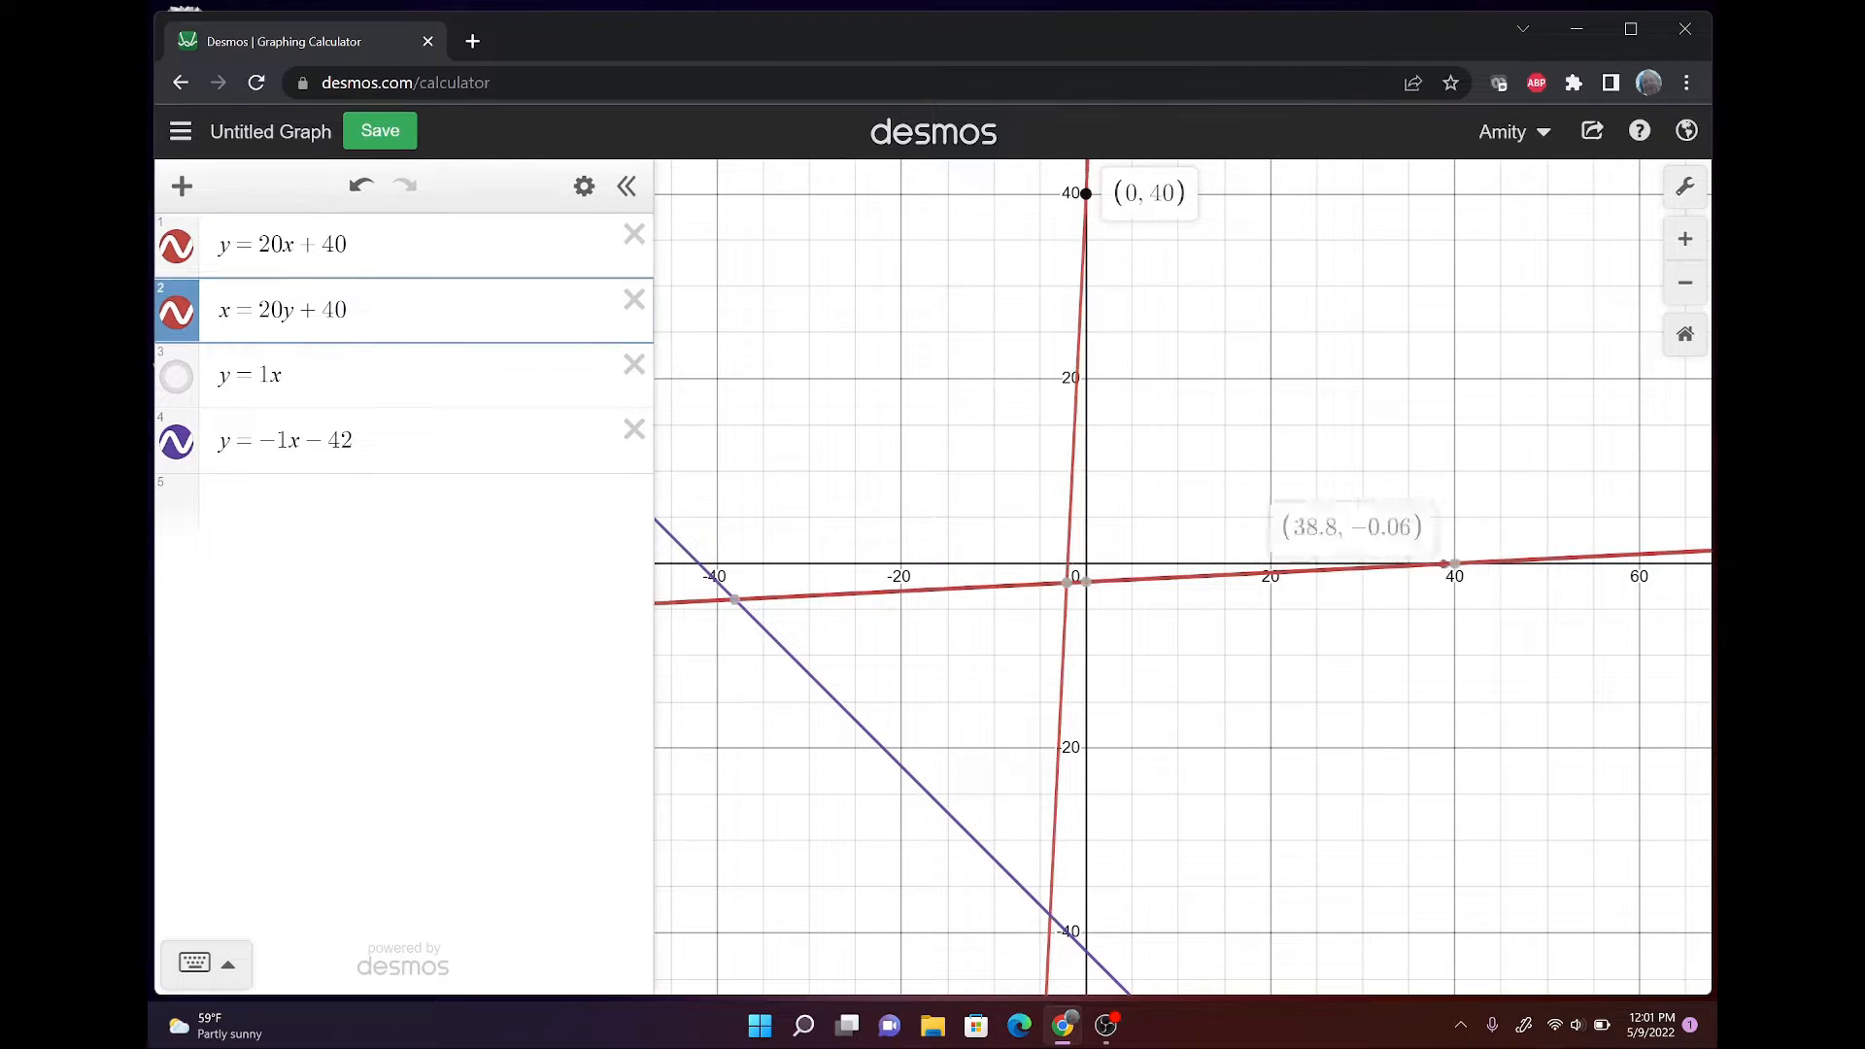
pyautogui.click(1454, 563)
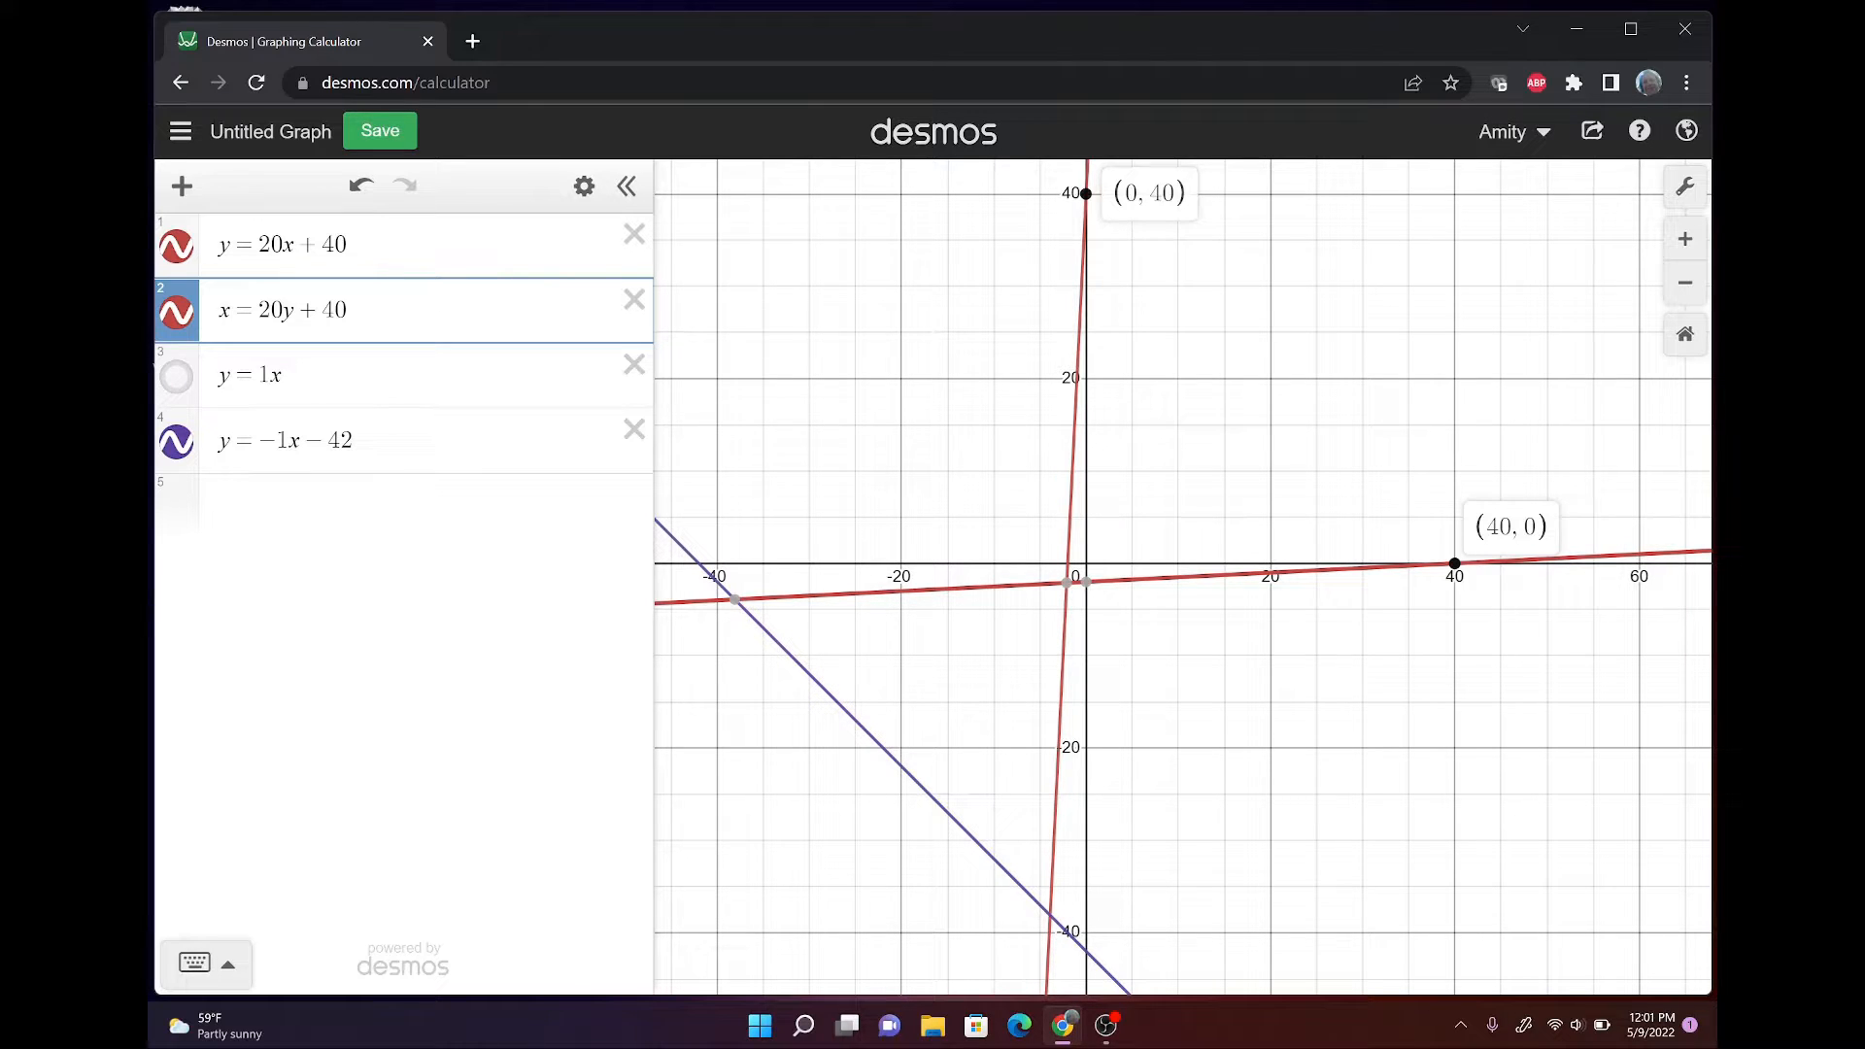
pyautogui.click(1050, 915)
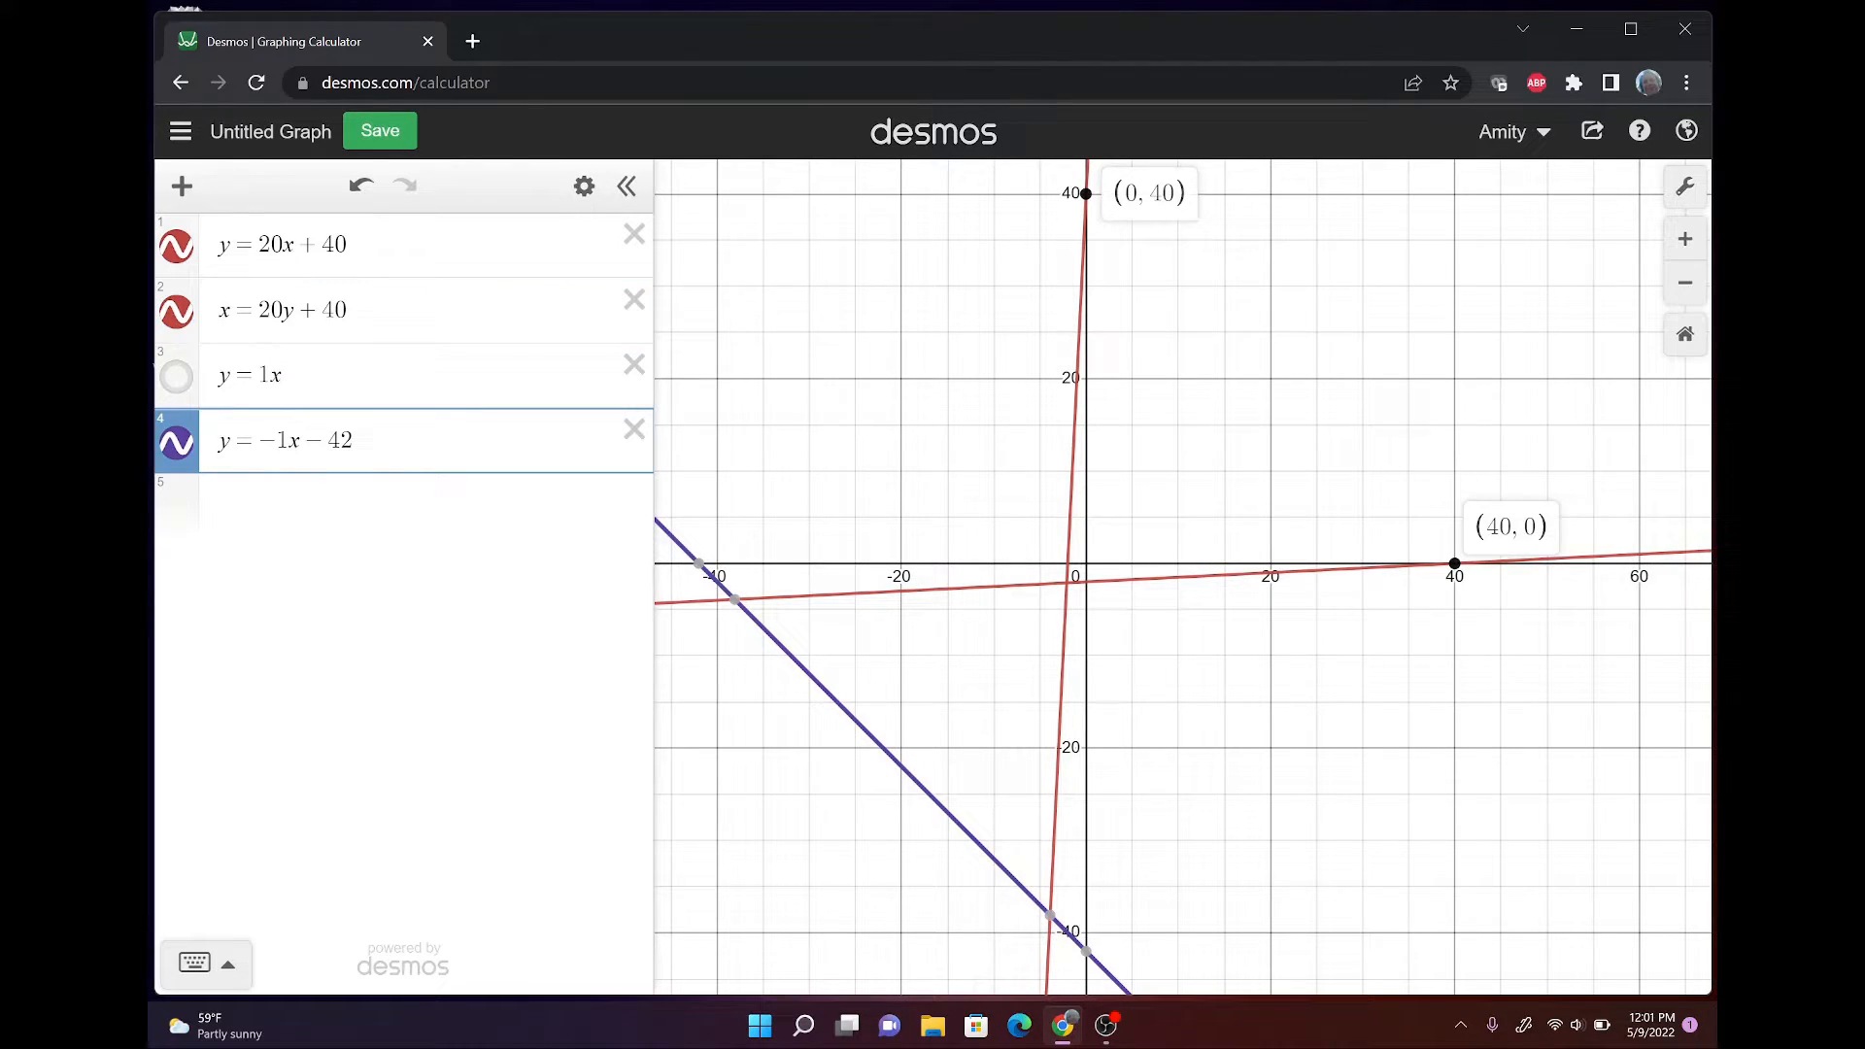
pyautogui.click(395, 471)
pyautogui.hotkey('shift', 'Left')
pyautogui.hotkey('shift', 'Left')
pyautogui.hotkey('shift', 'Left')
pyautogui.hotkey('shift', 'Left')
pyautogui.hotkey('shift', 'Left')
pyautogui.hotkey('shift', 'Left')
pyautogui.hotkey('shift', 'Left')
pyautogui.hotkey('shift', 'Left')
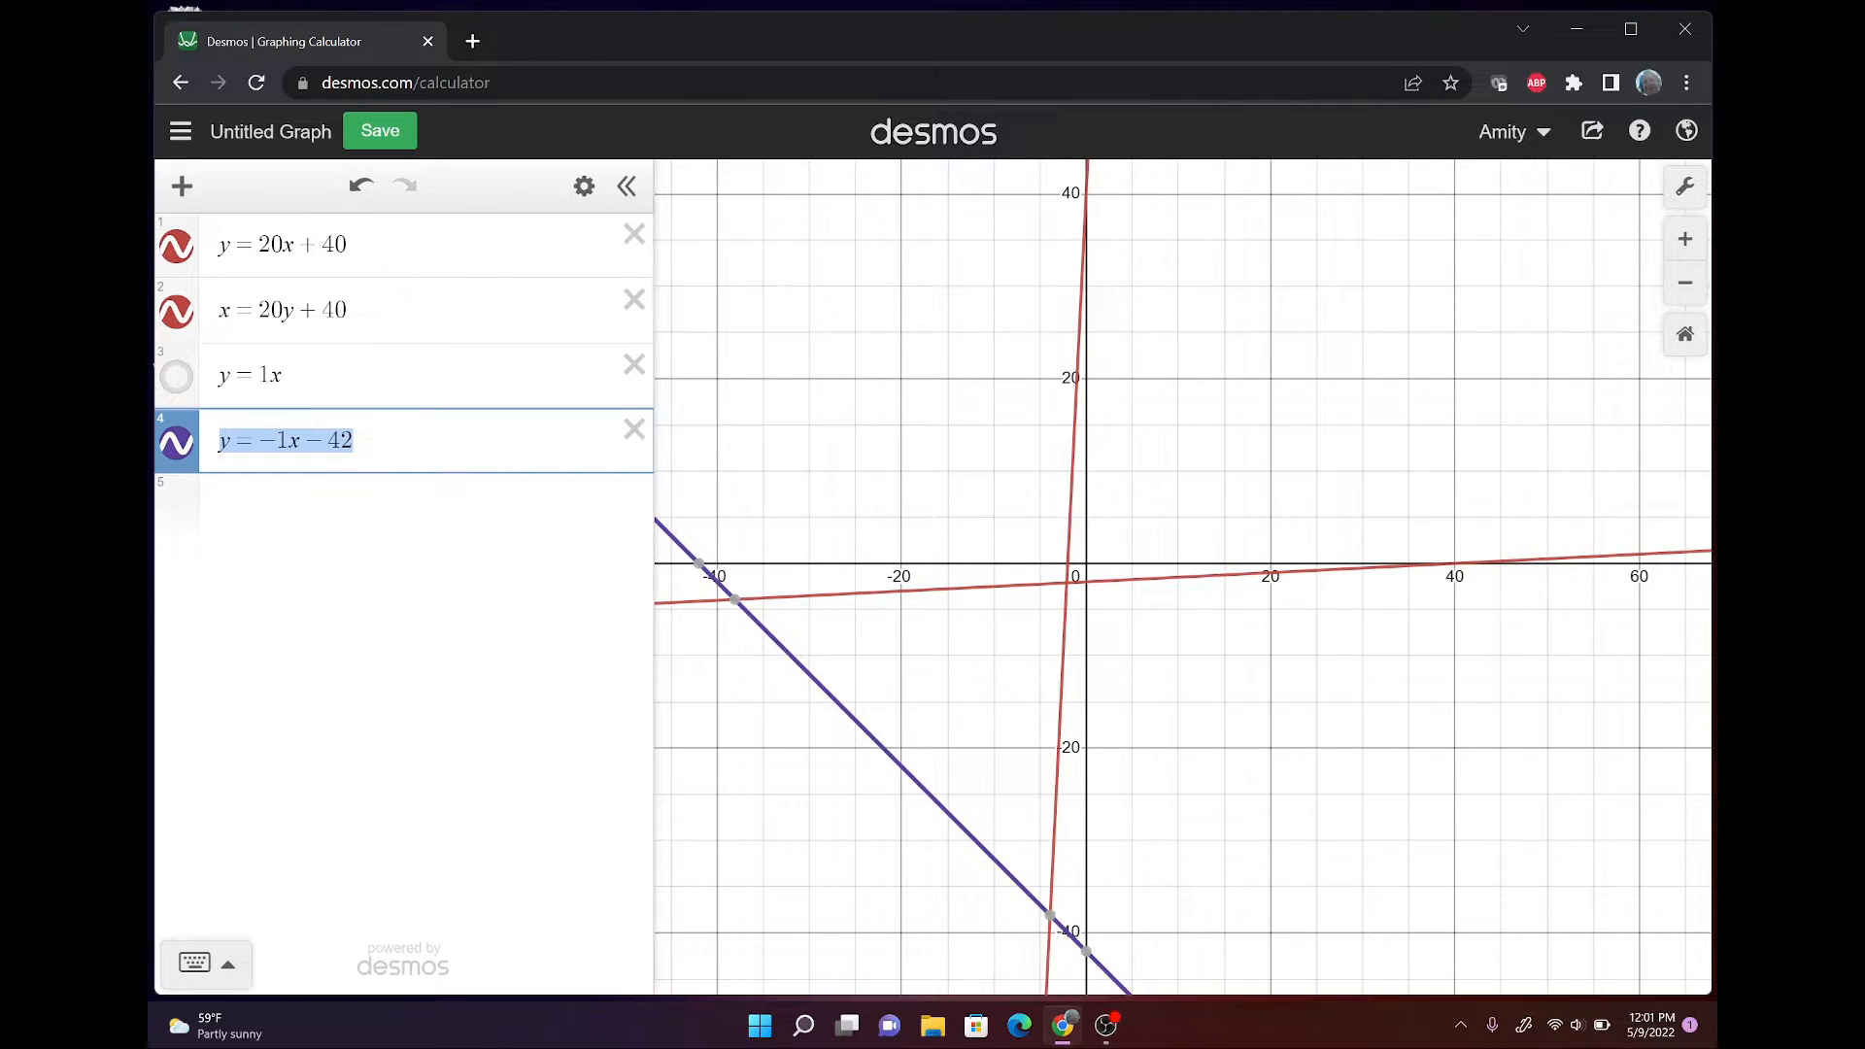
# Show the coordinates of the shallow red line's crossing with the purple line and of its x-intercept.
pyautogui.click(364, 246)
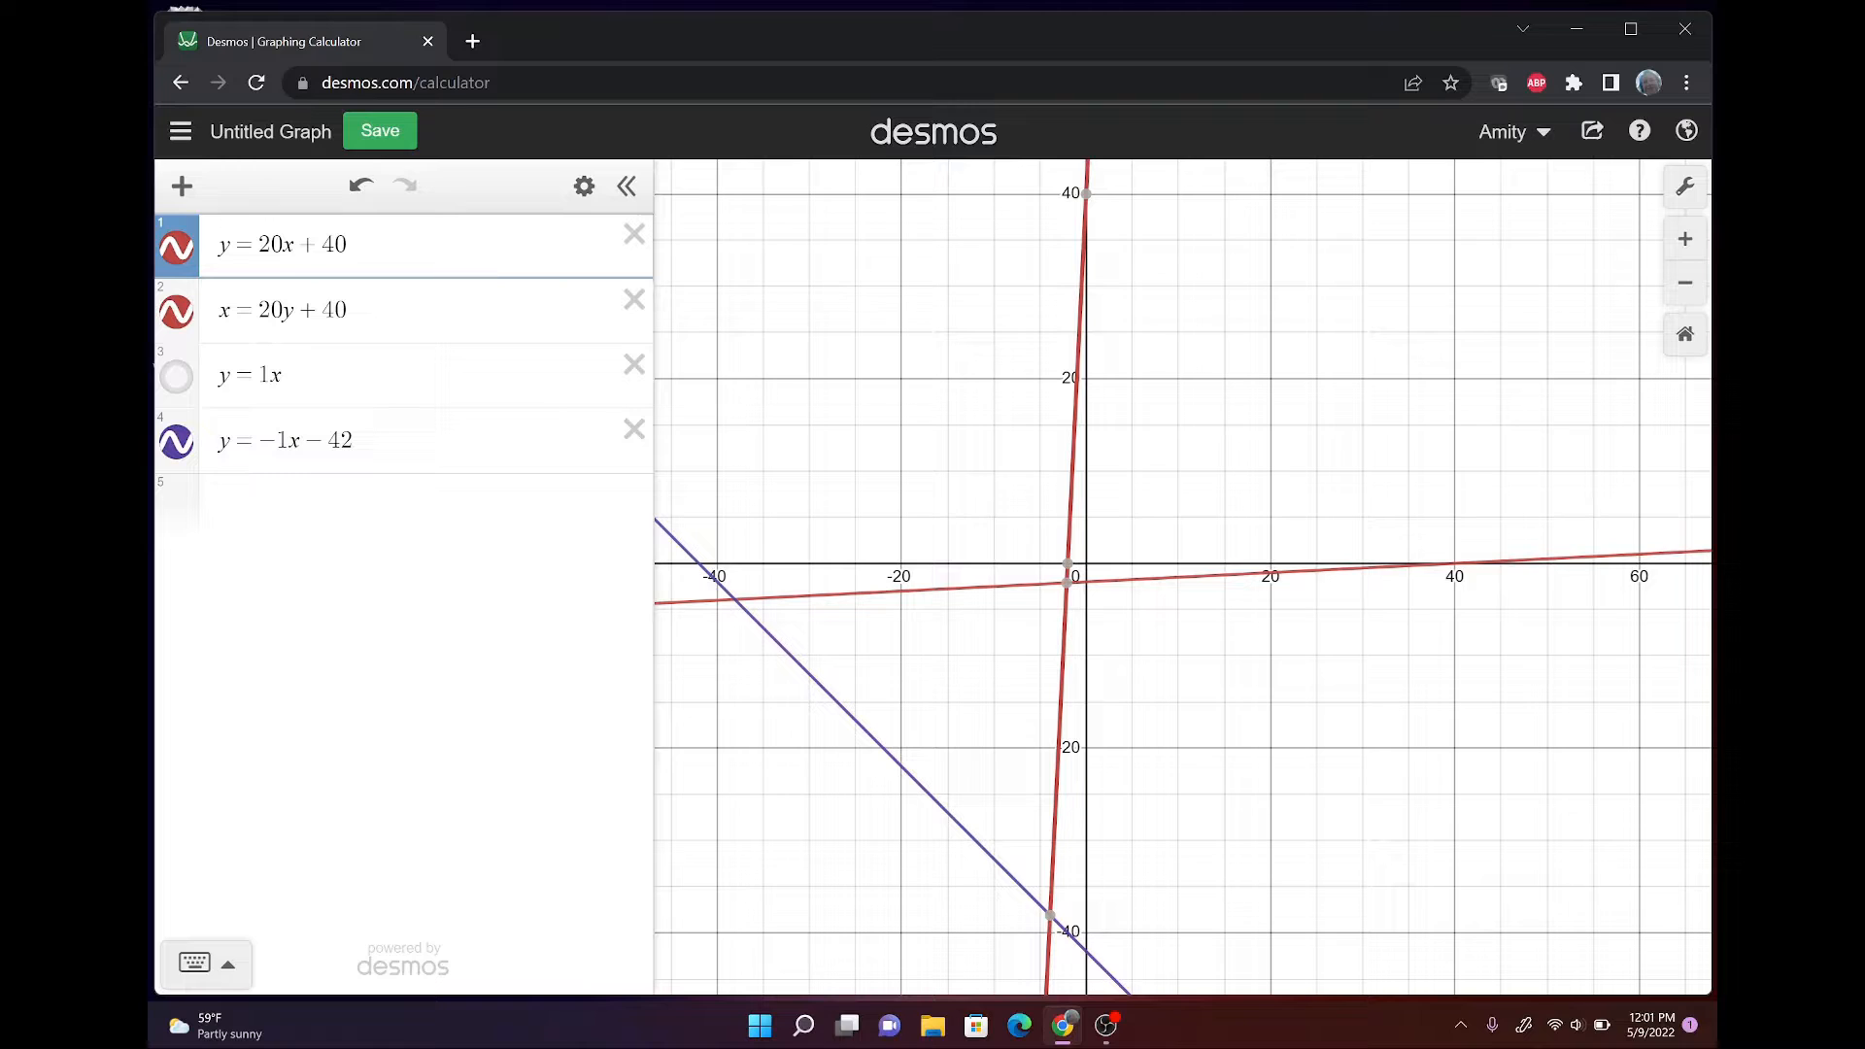
pyautogui.click(378, 310)
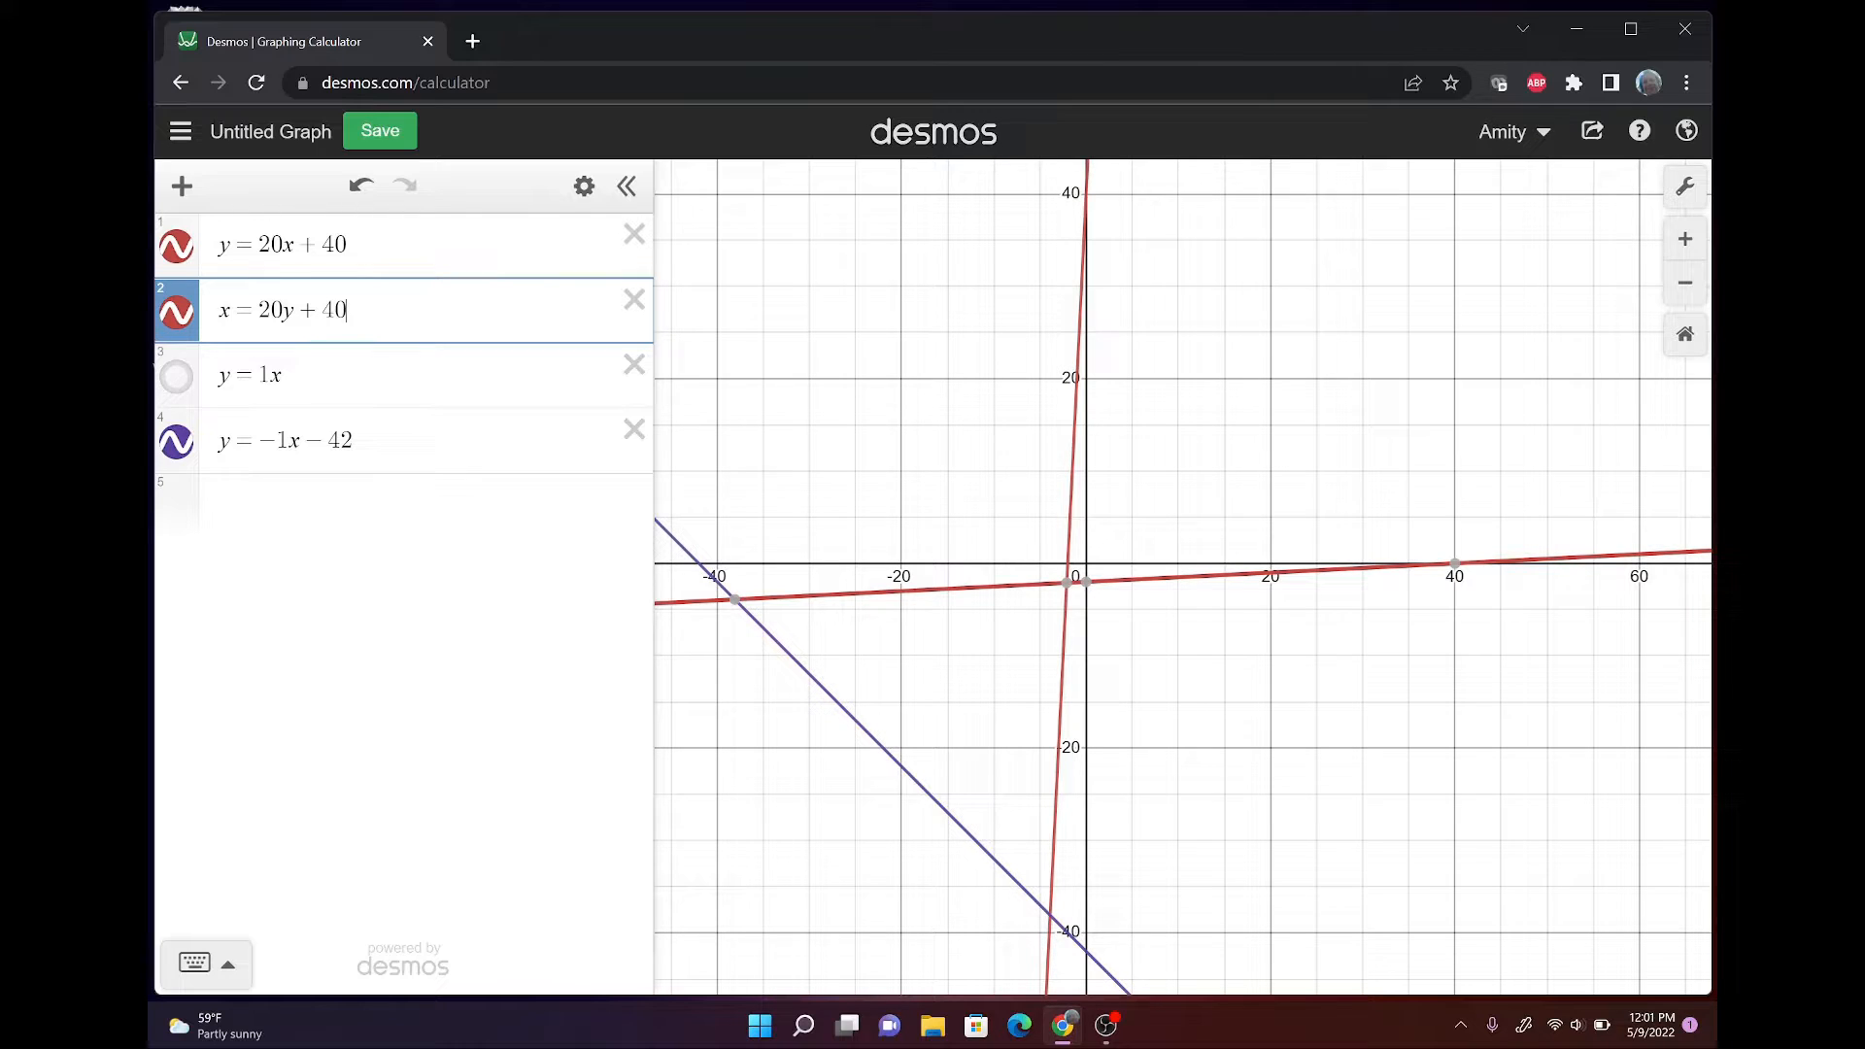
pyautogui.moveTo(735, 600)
pyautogui.click(1454, 563)
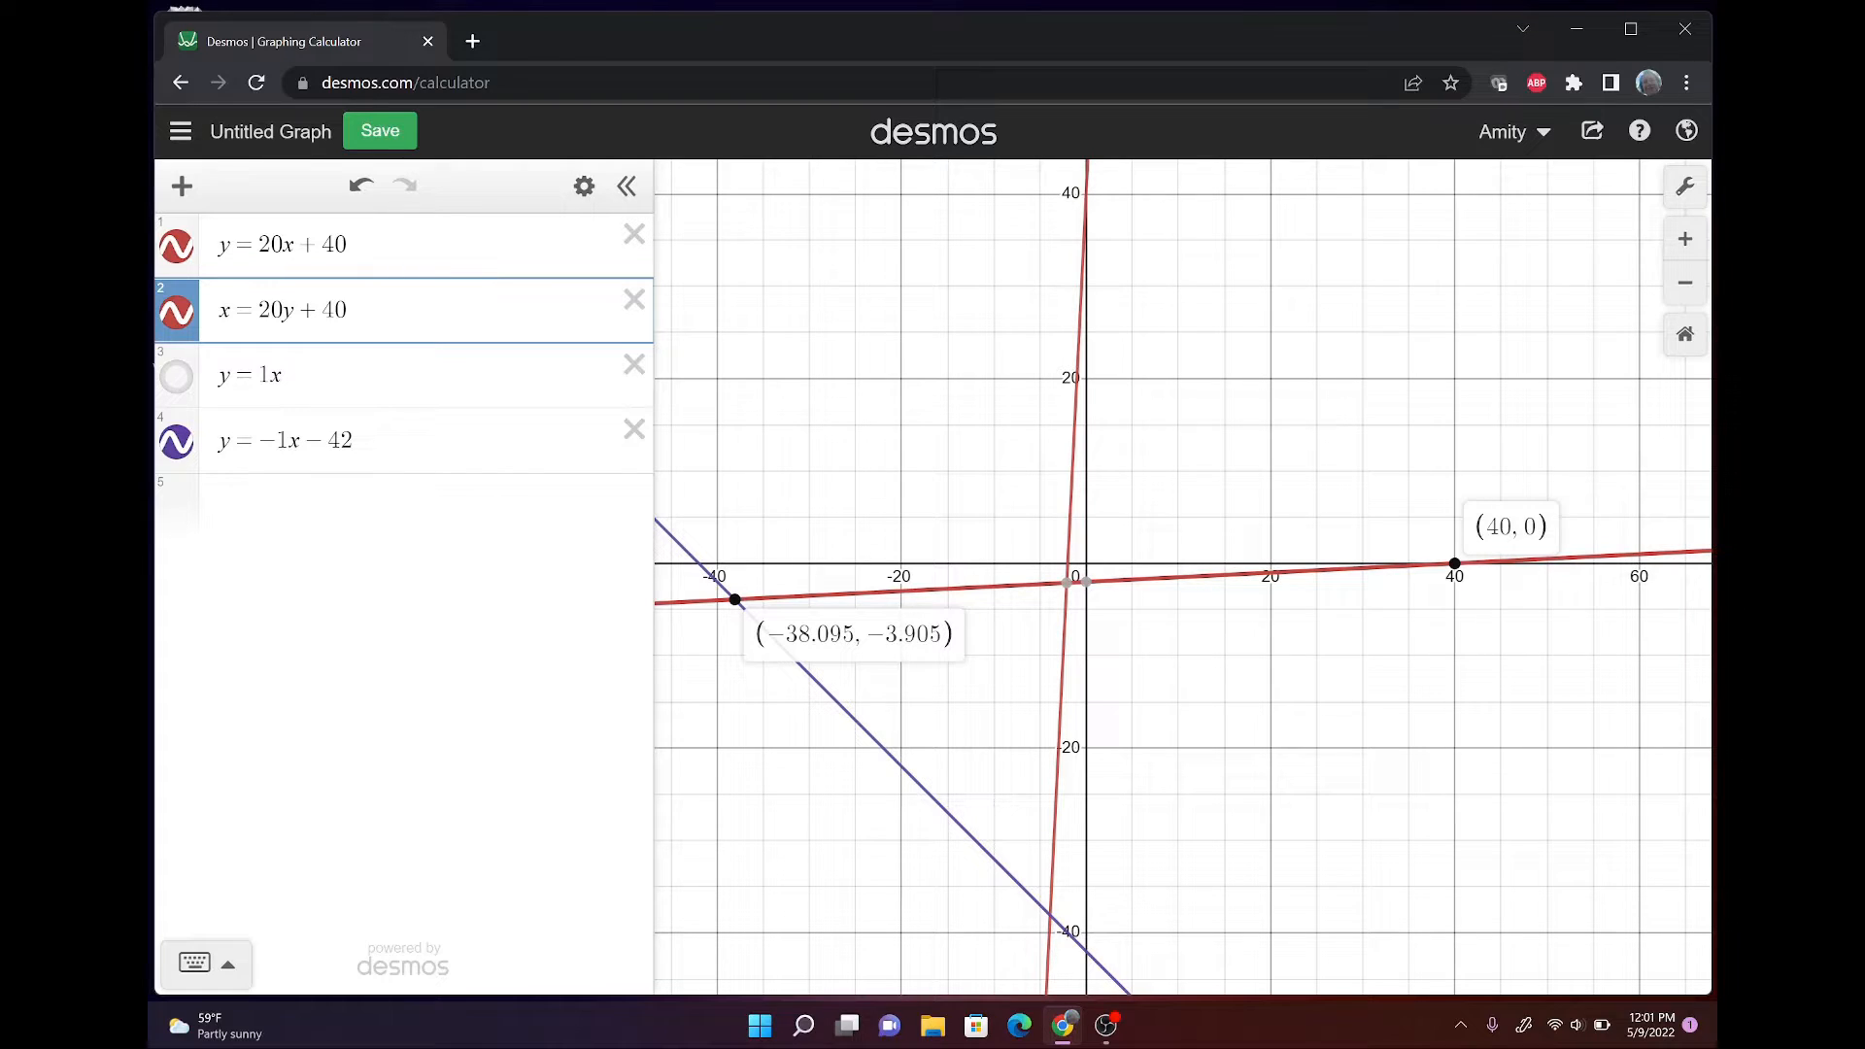
# Restrict the line x = 20y + 40 to the domain {-38.095 ≤ x ≤ 40}.
pyautogui.click(347, 310)
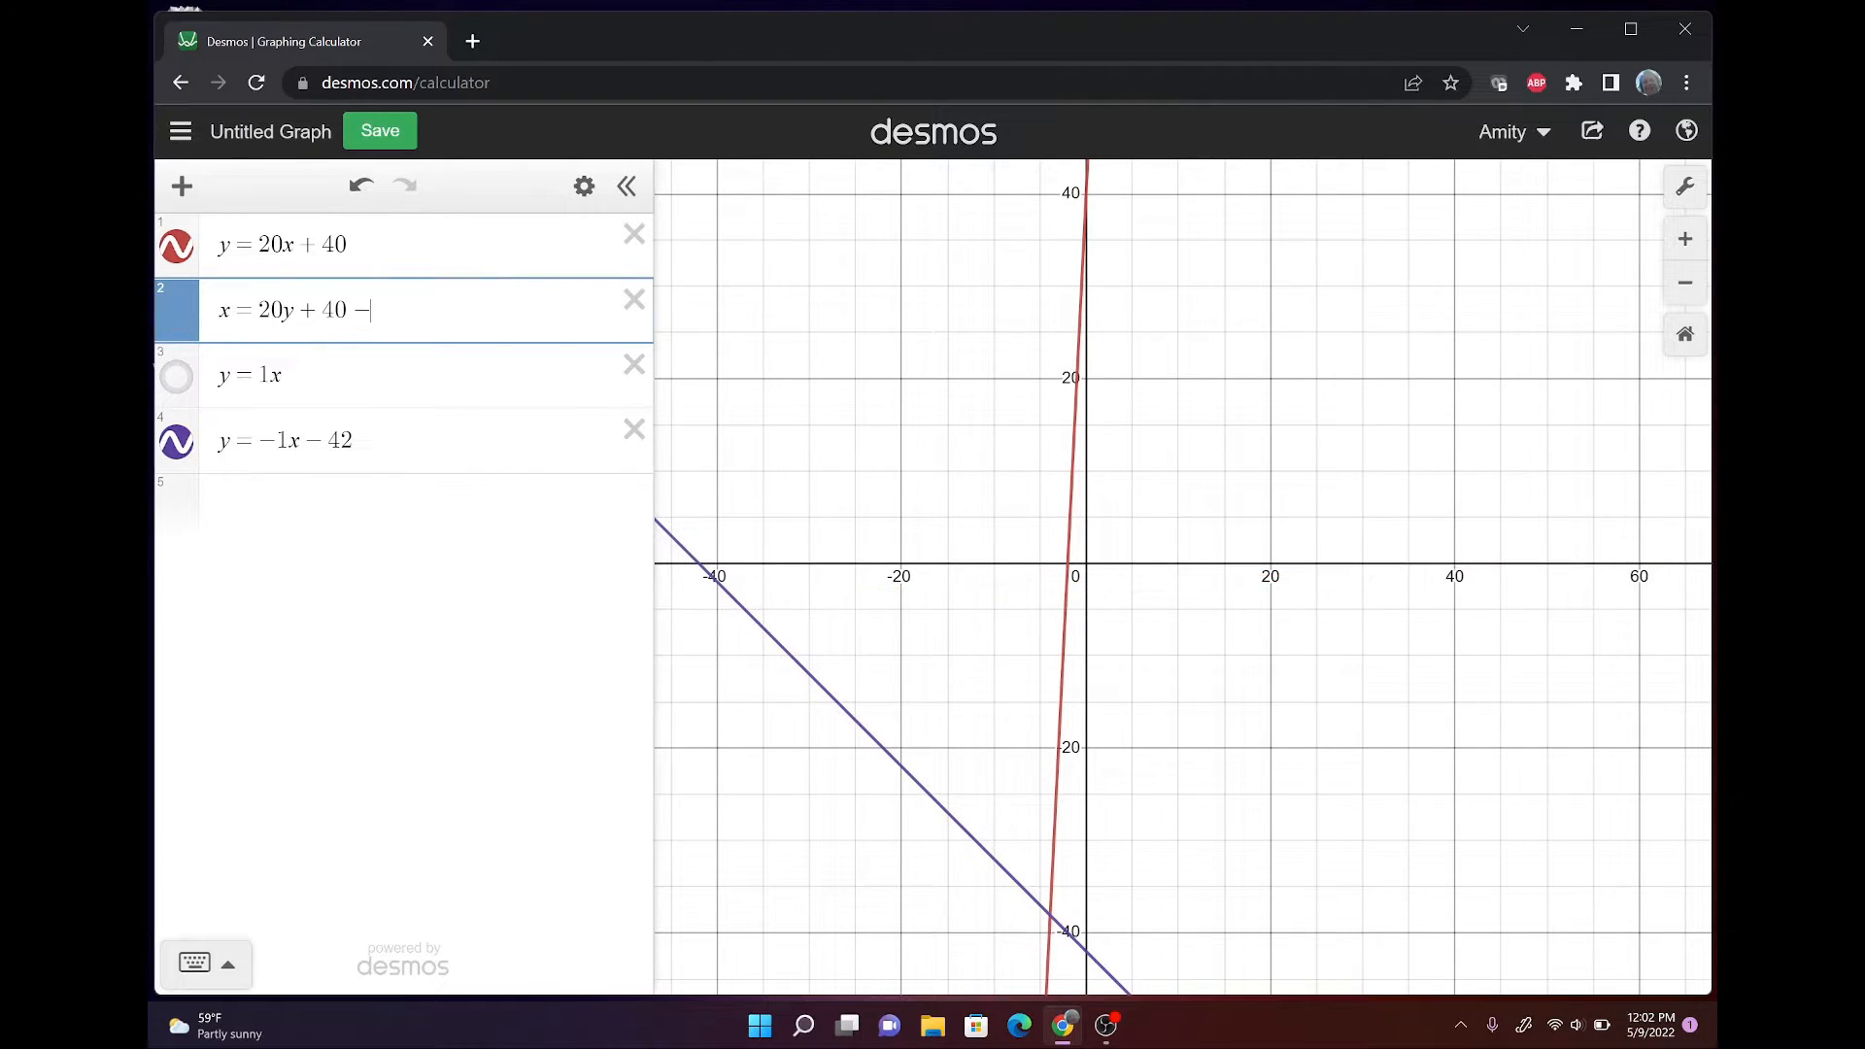
pyautogui.write('{-38')
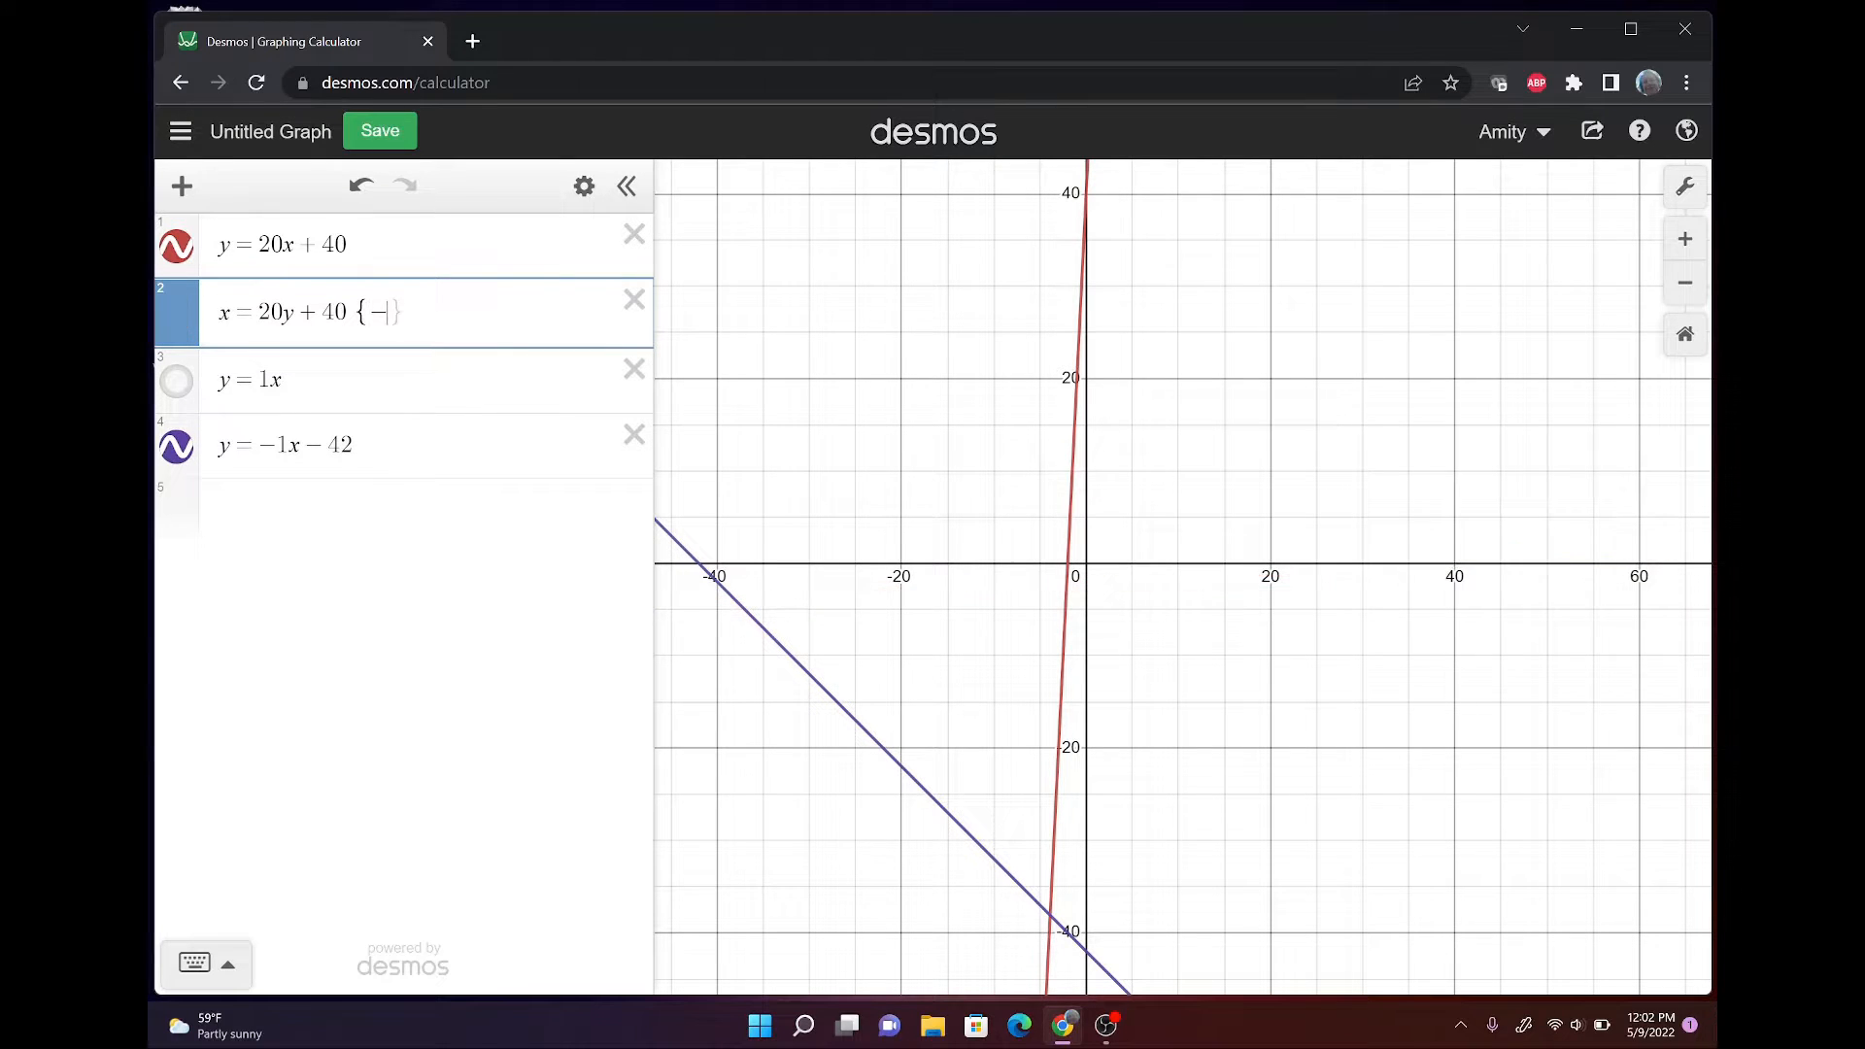
pyautogui.write('.095')
pyautogui.write('<')
pyautogui.write('x')
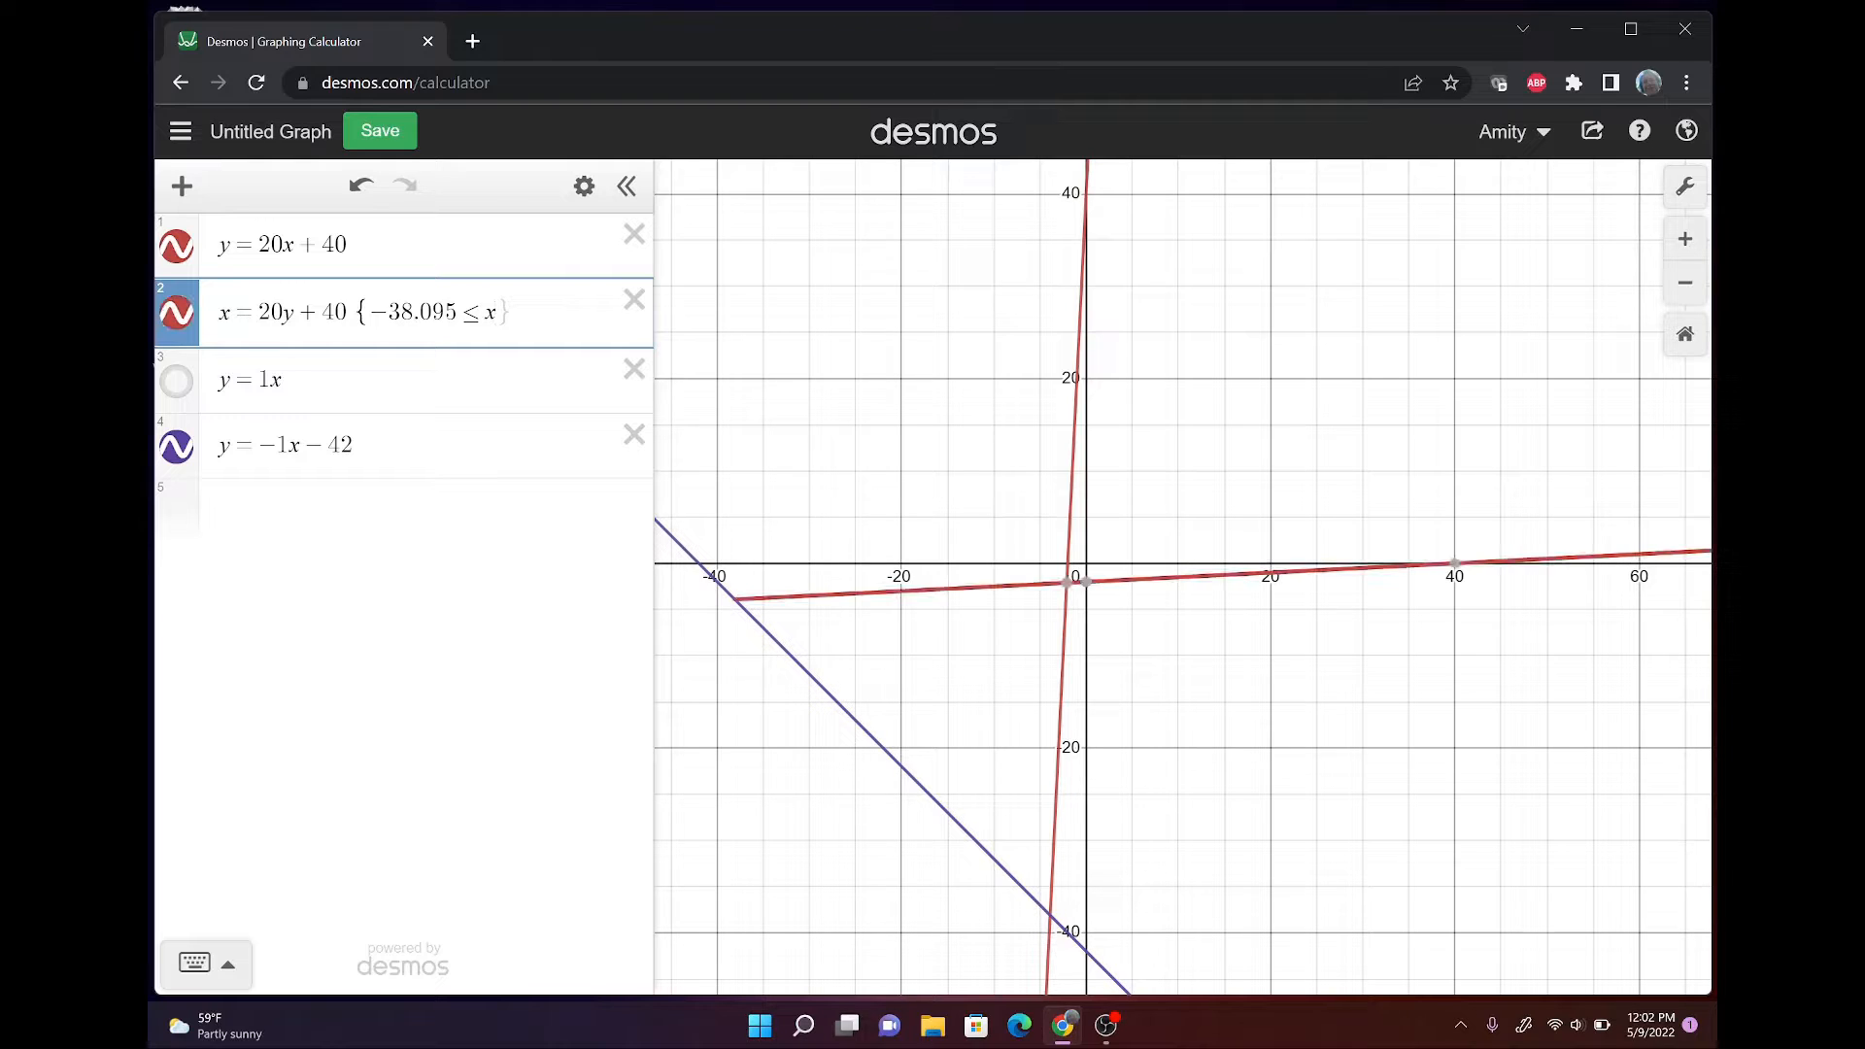
pyautogui.write('<=')
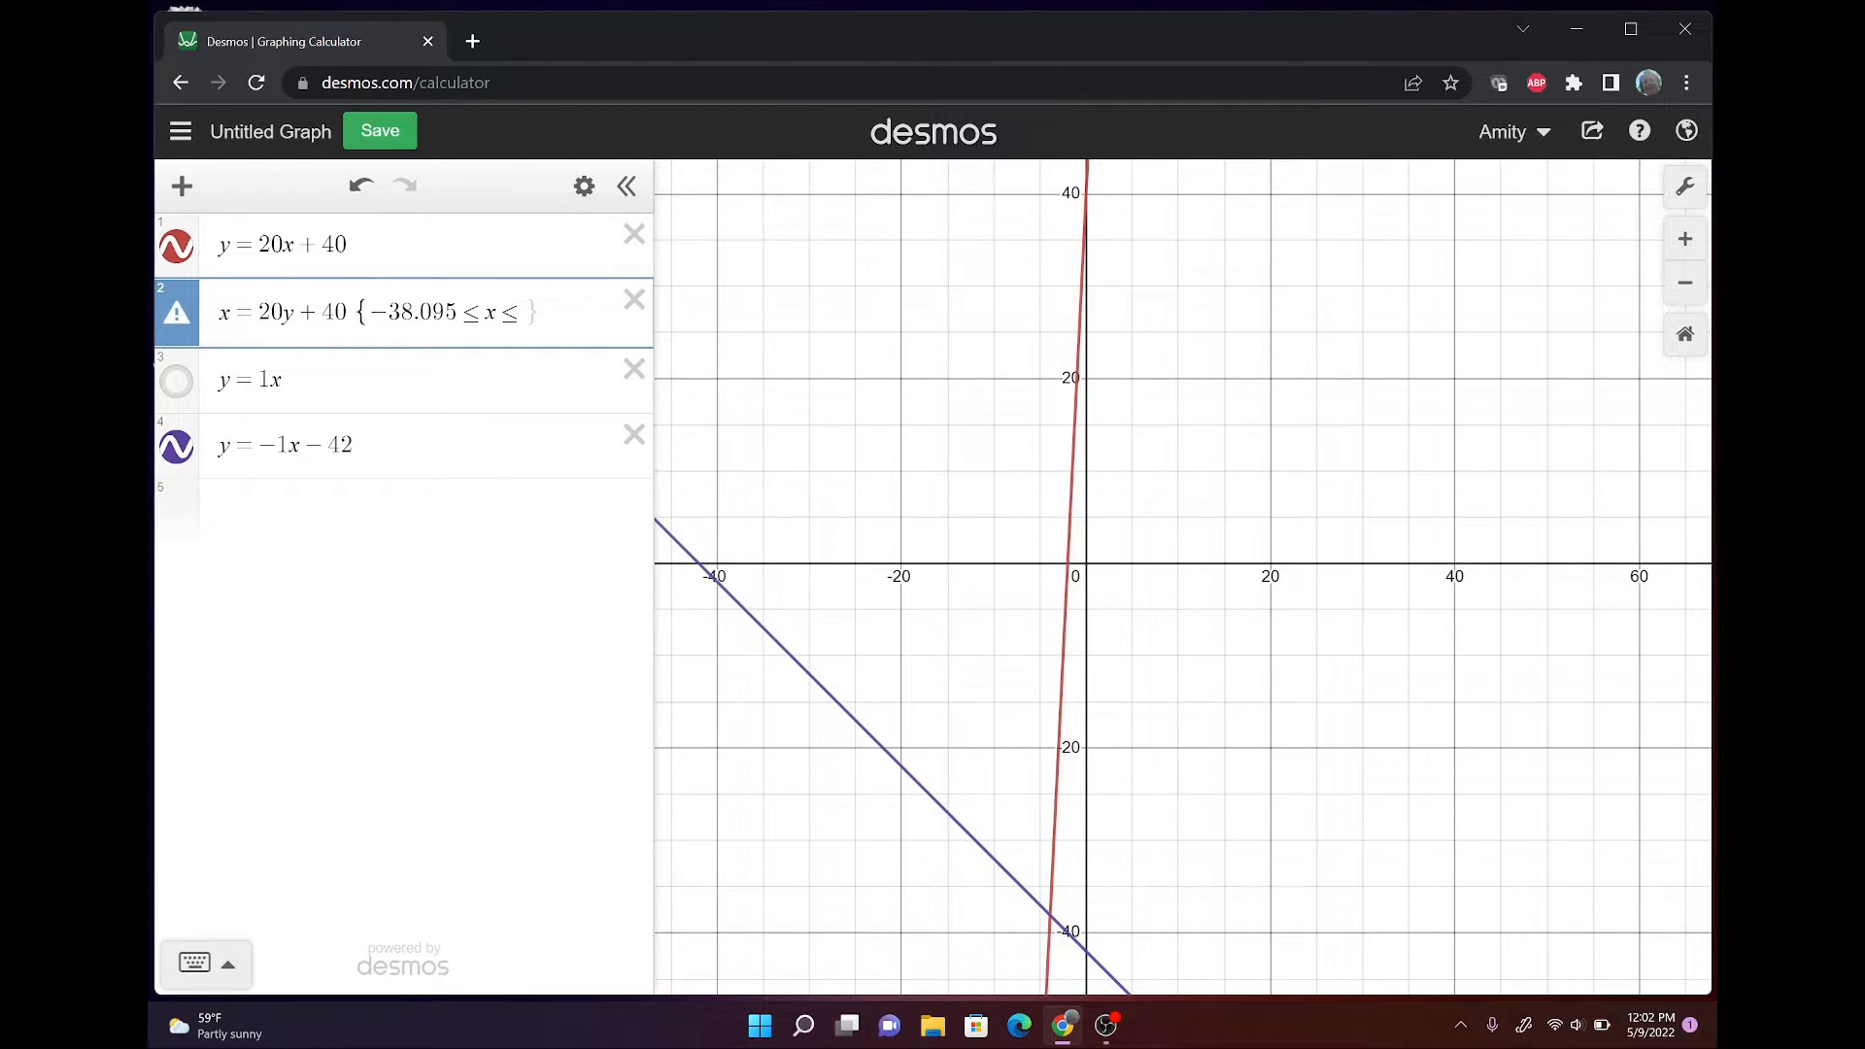
pyautogui.write('40')
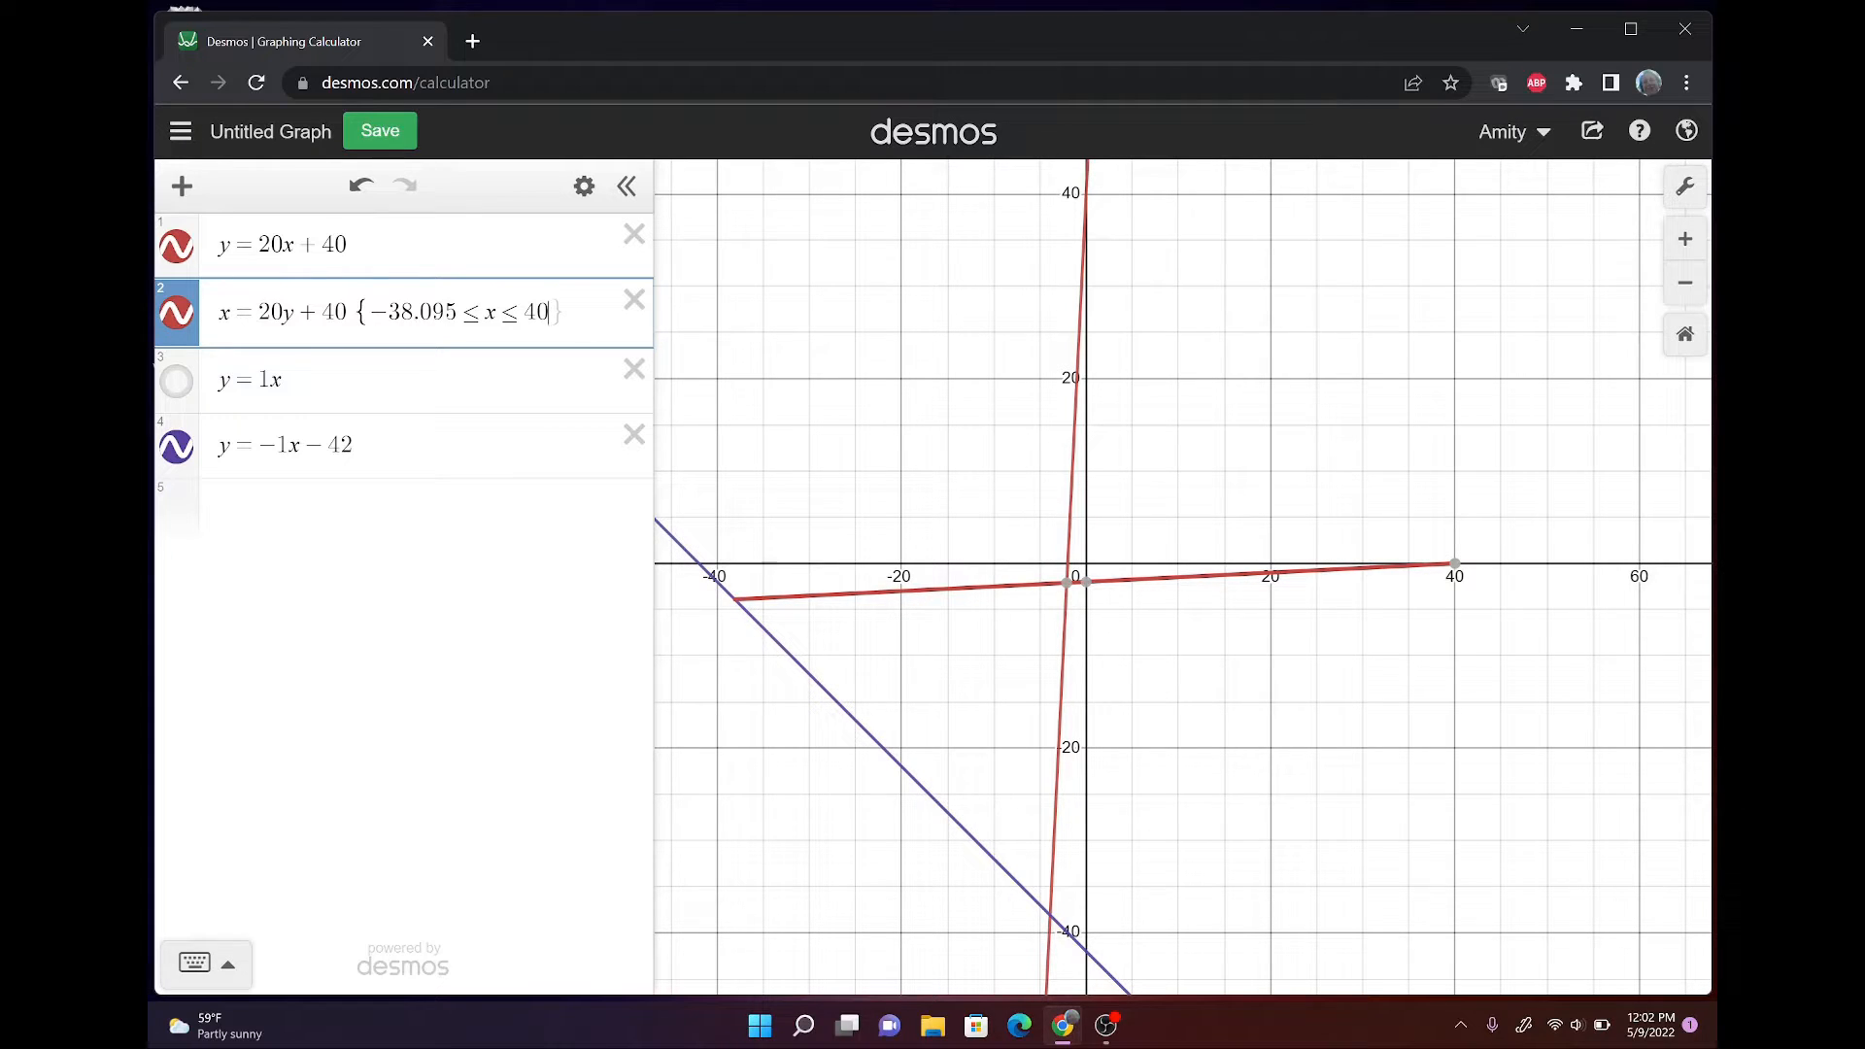
# Show the coordinates of the steep red line's y-intercept and of its crossing with the purple line.
pyautogui.click(1084, 193)
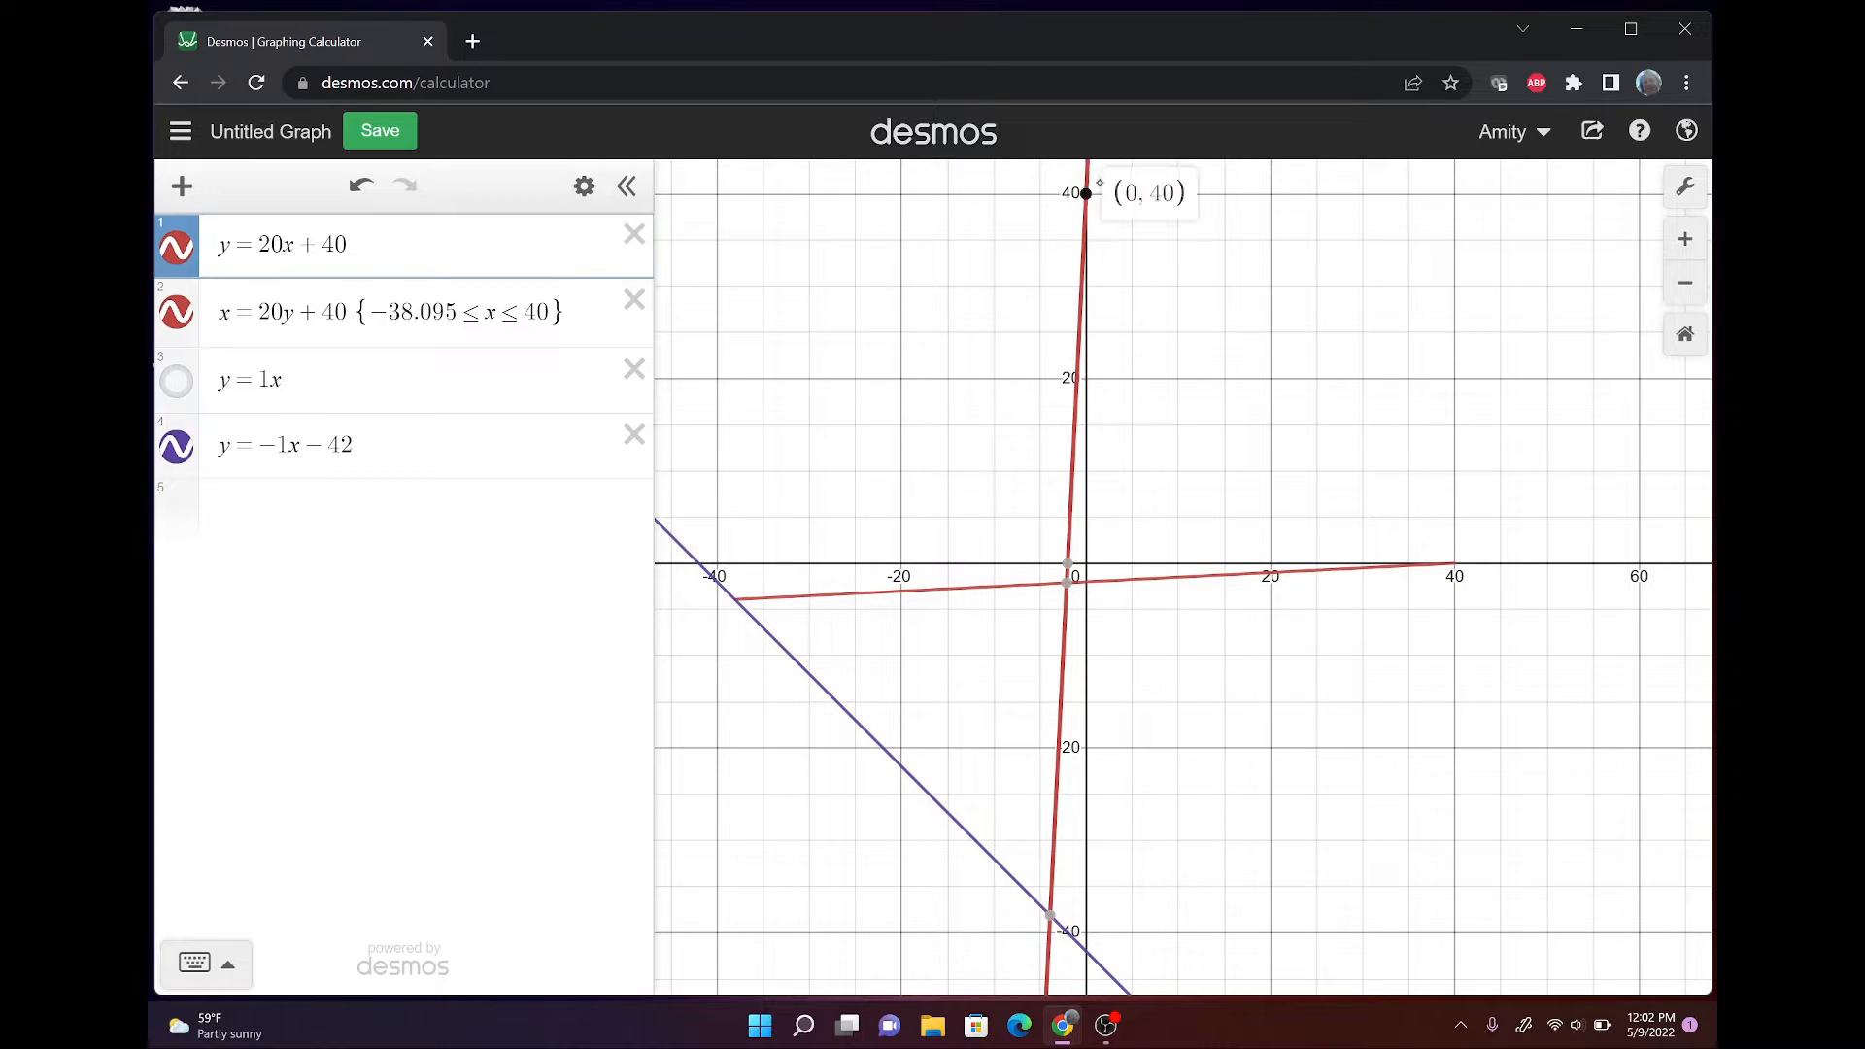
pyautogui.click(1049, 915)
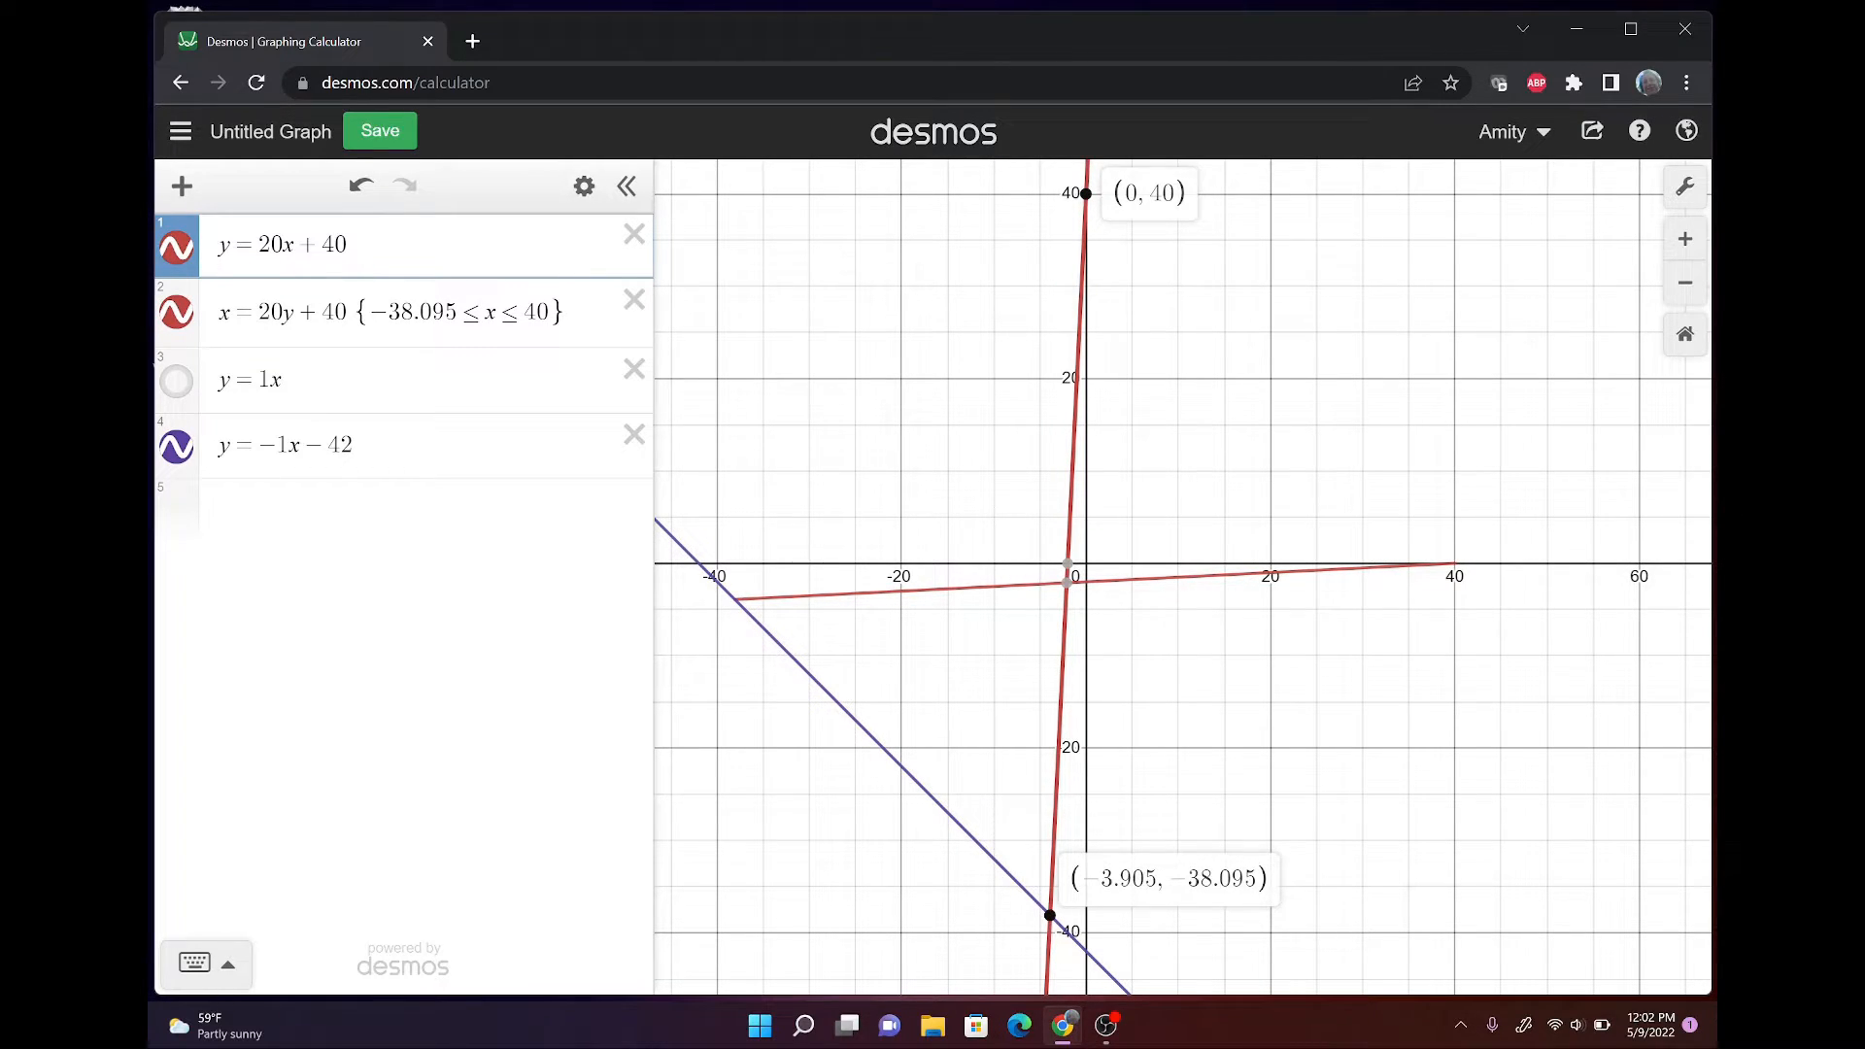
pyautogui.click(1173, 176)
pyautogui.click(1078, 178)
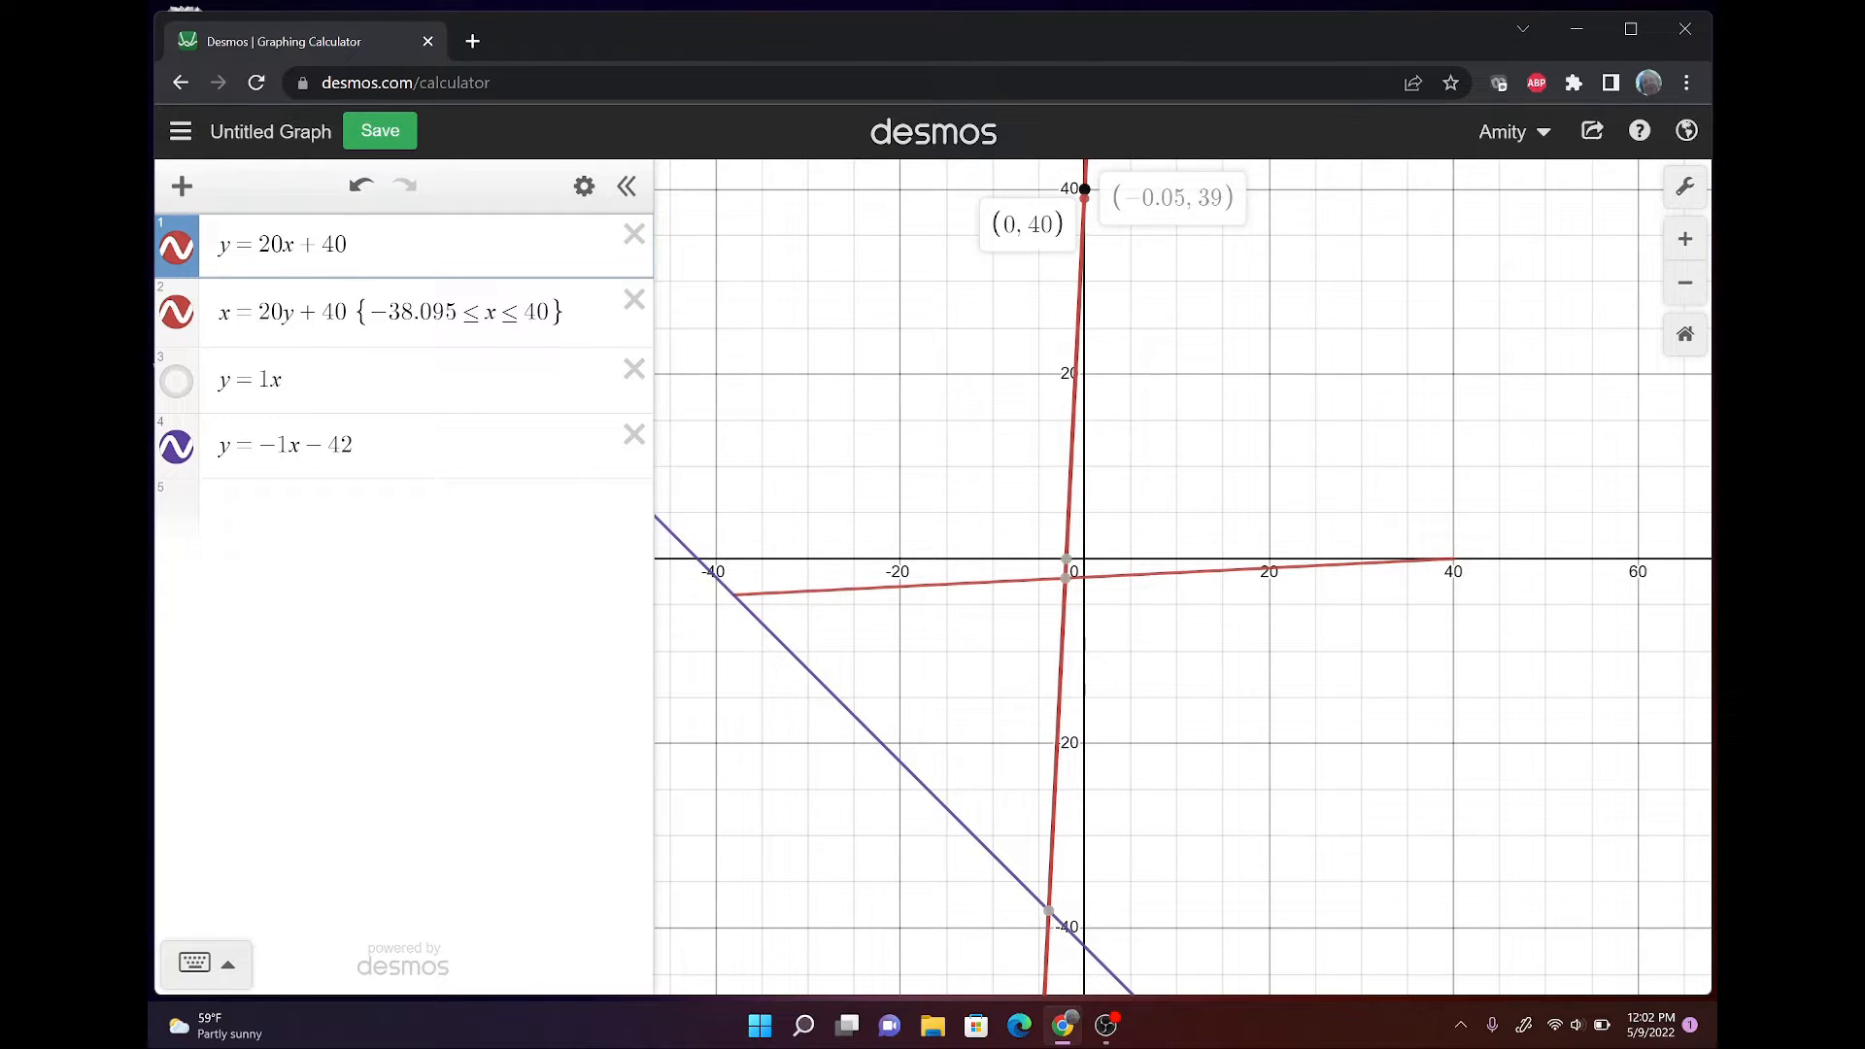
pyautogui.moveTo(1084, 199); pyautogui.dragTo(1081, 203)
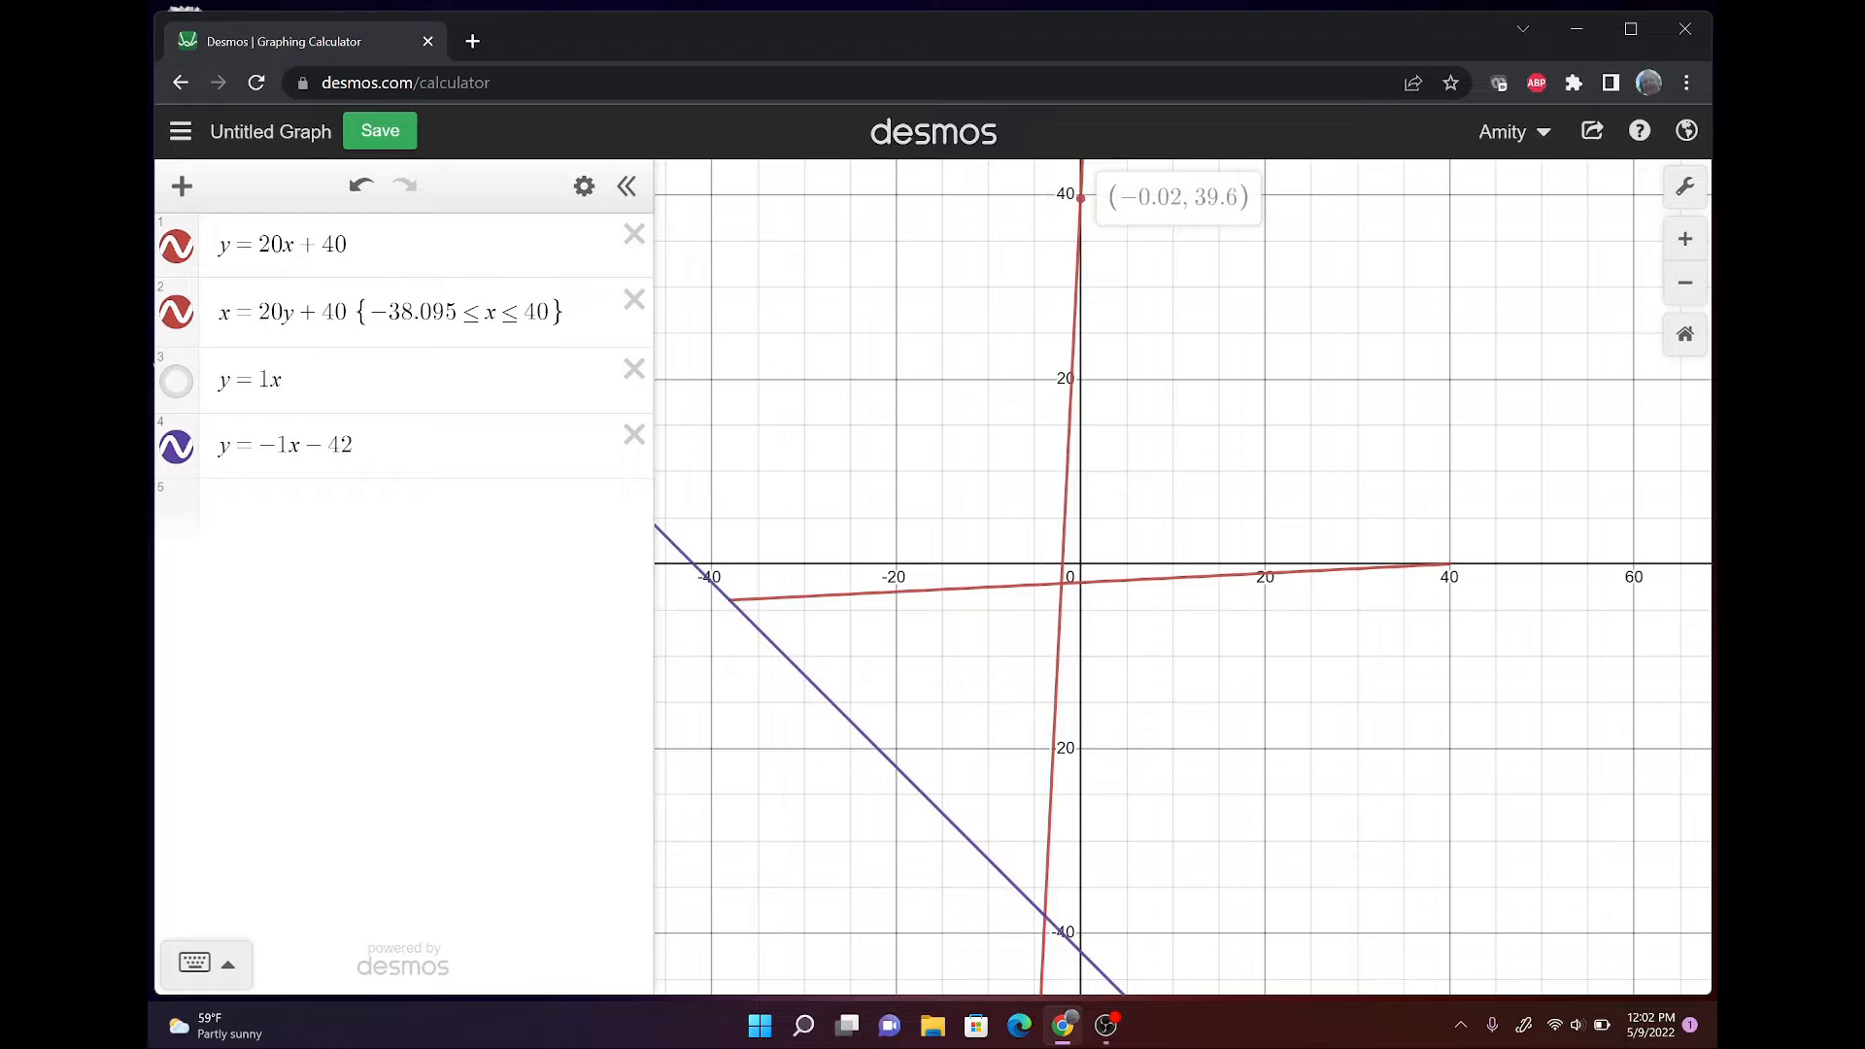
pyautogui.click(1080, 198)
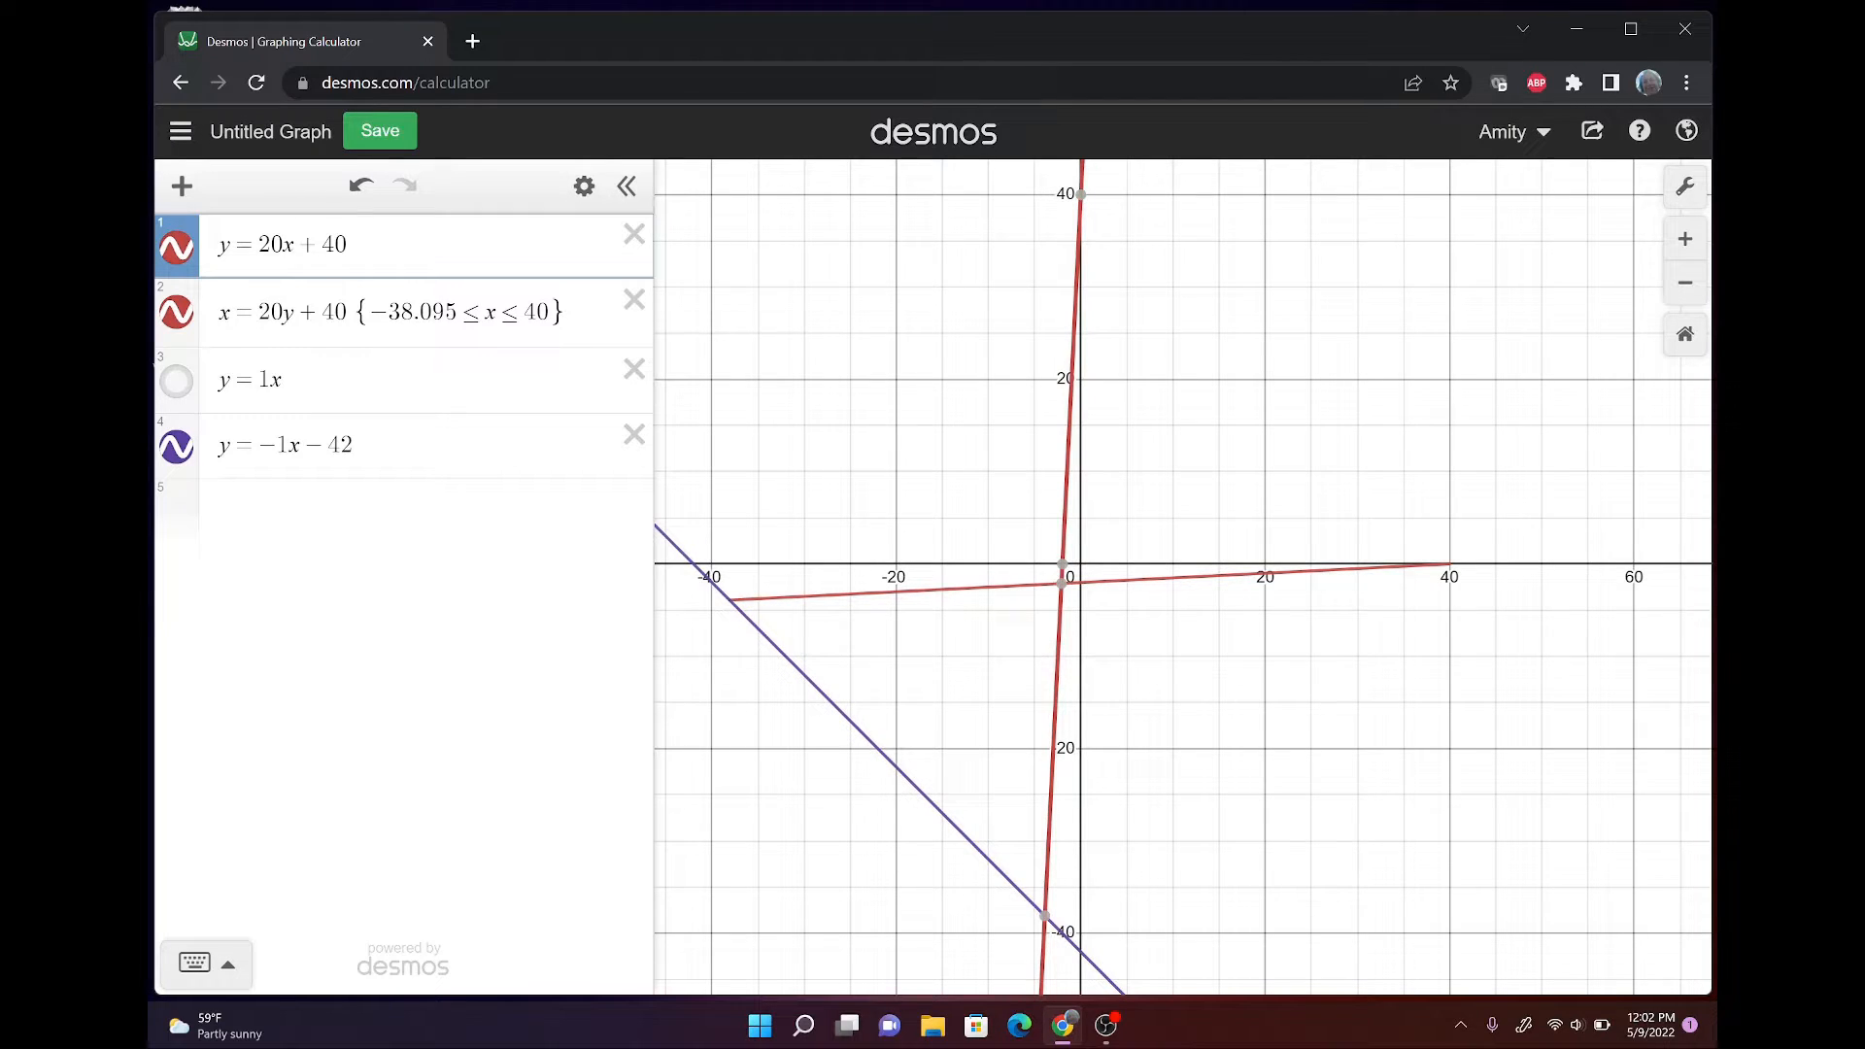
pyautogui.click(1080, 194)
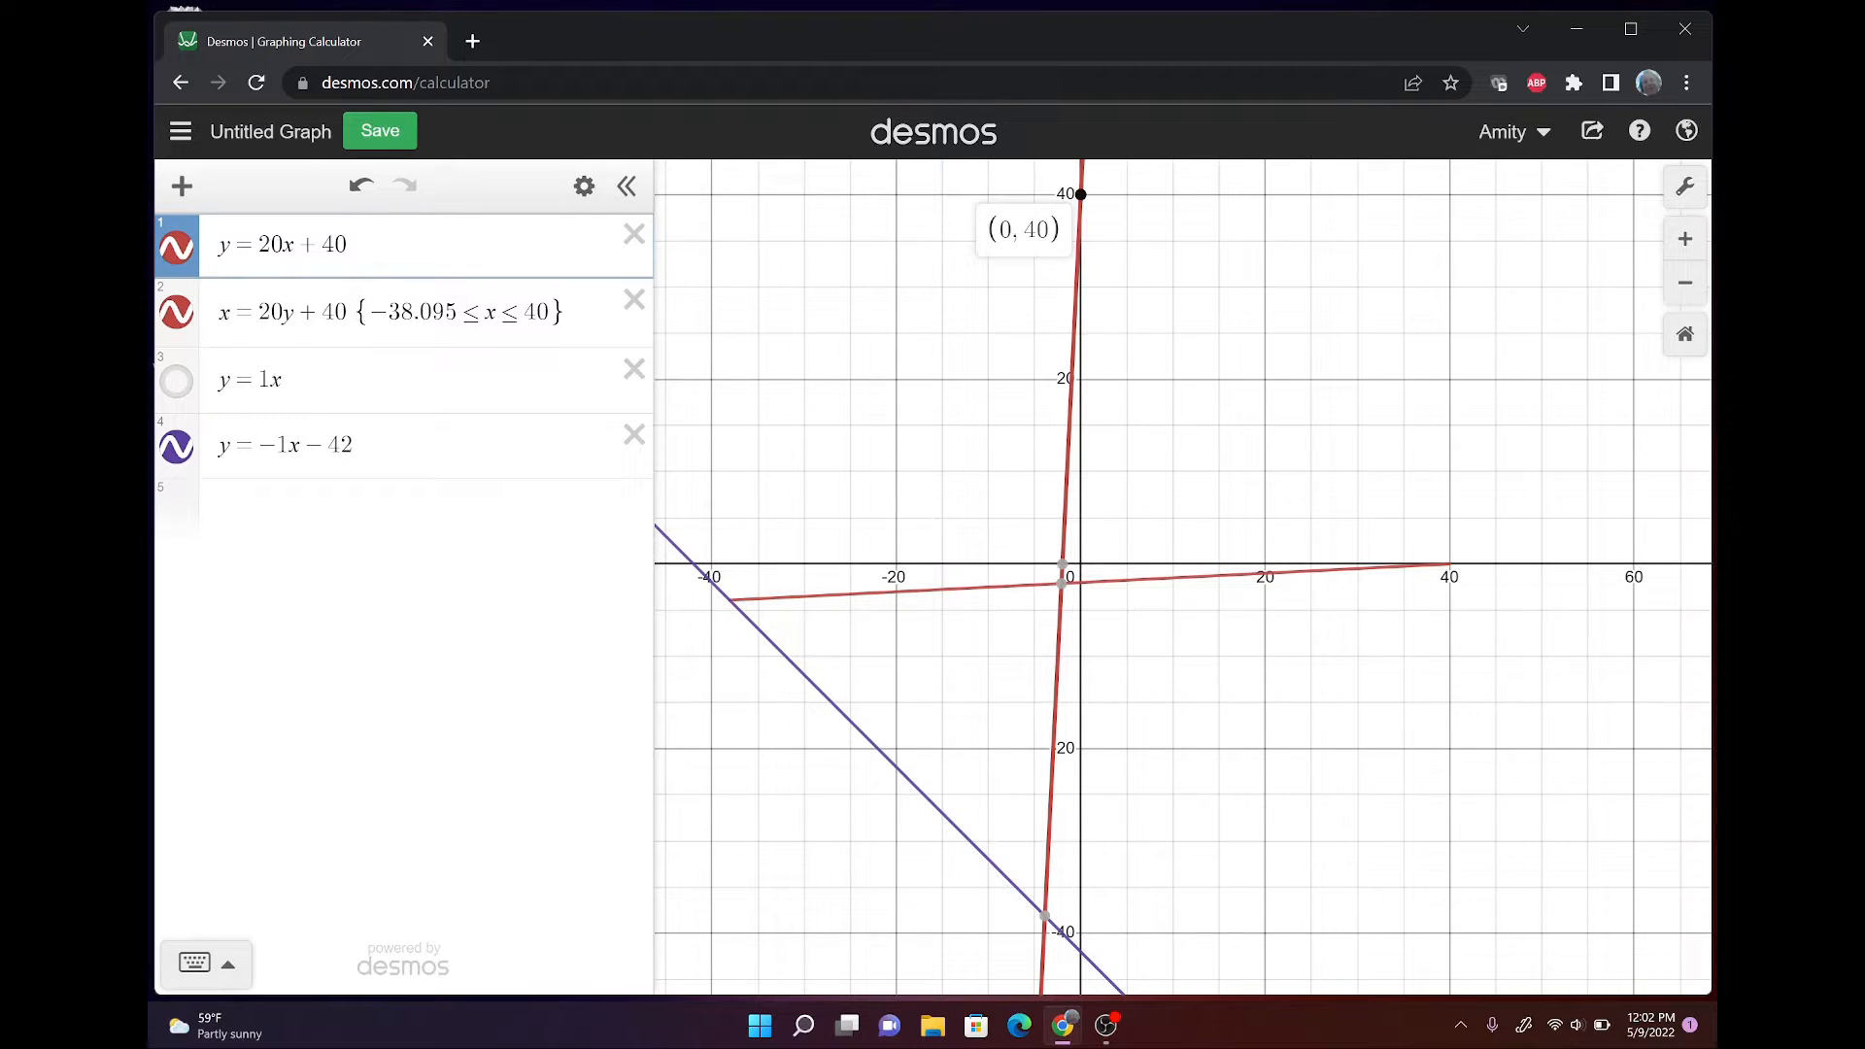
pyautogui.click(1044, 916)
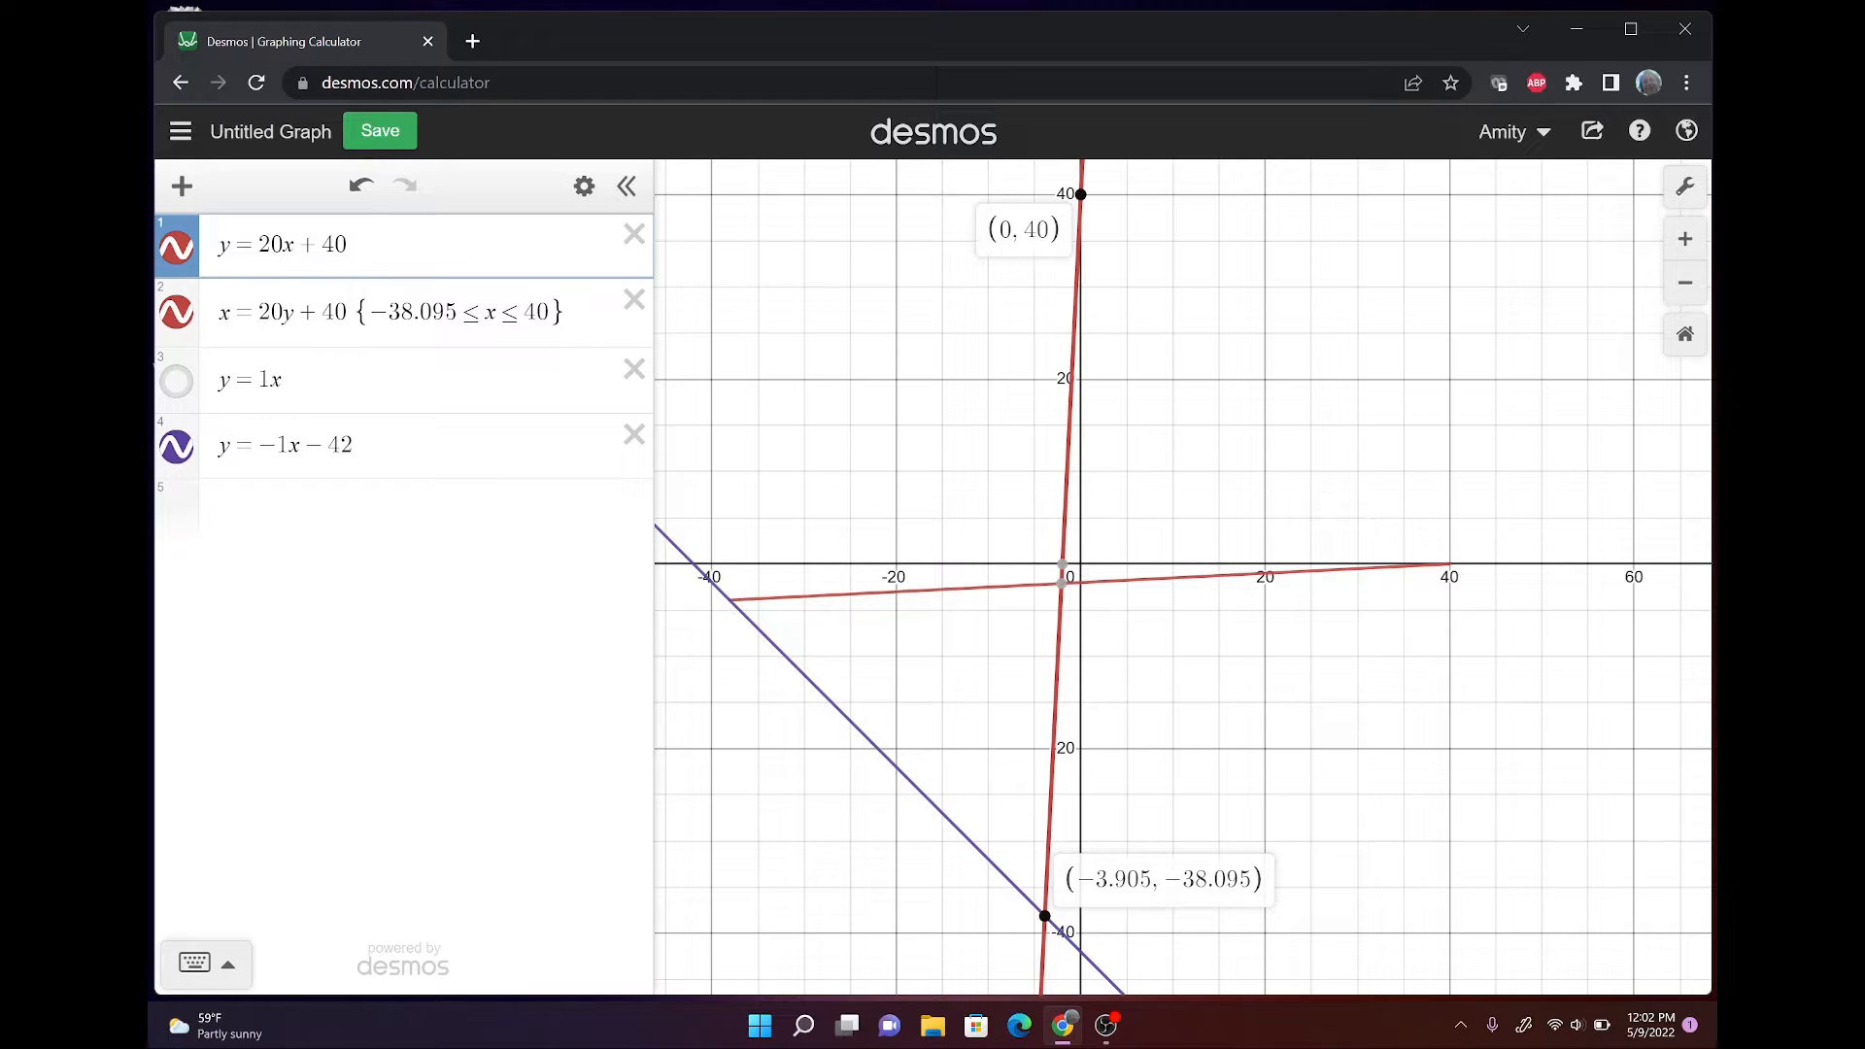
# Try to restrict the line y = 20x + 40 to the domain {-3.095 ≤ x ≤ 0}.
pyautogui.click(347, 244)
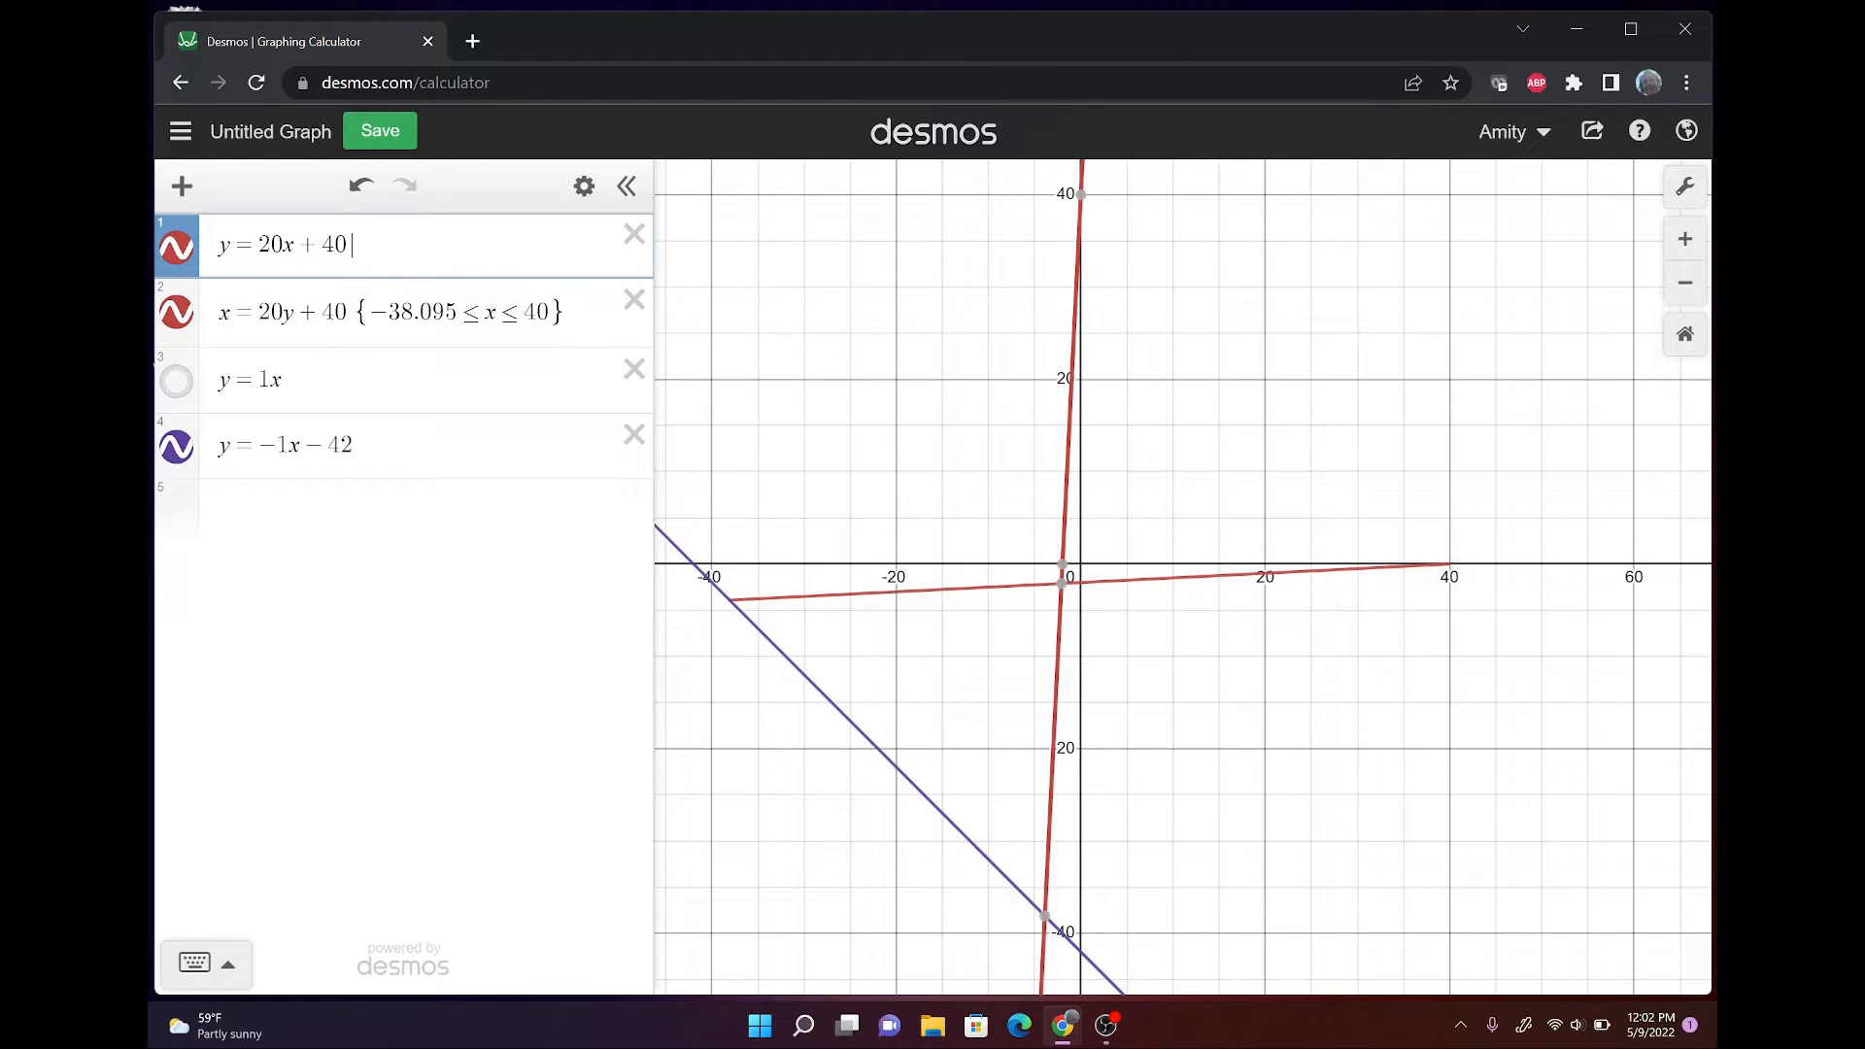
pyautogui.write('{-3.0')
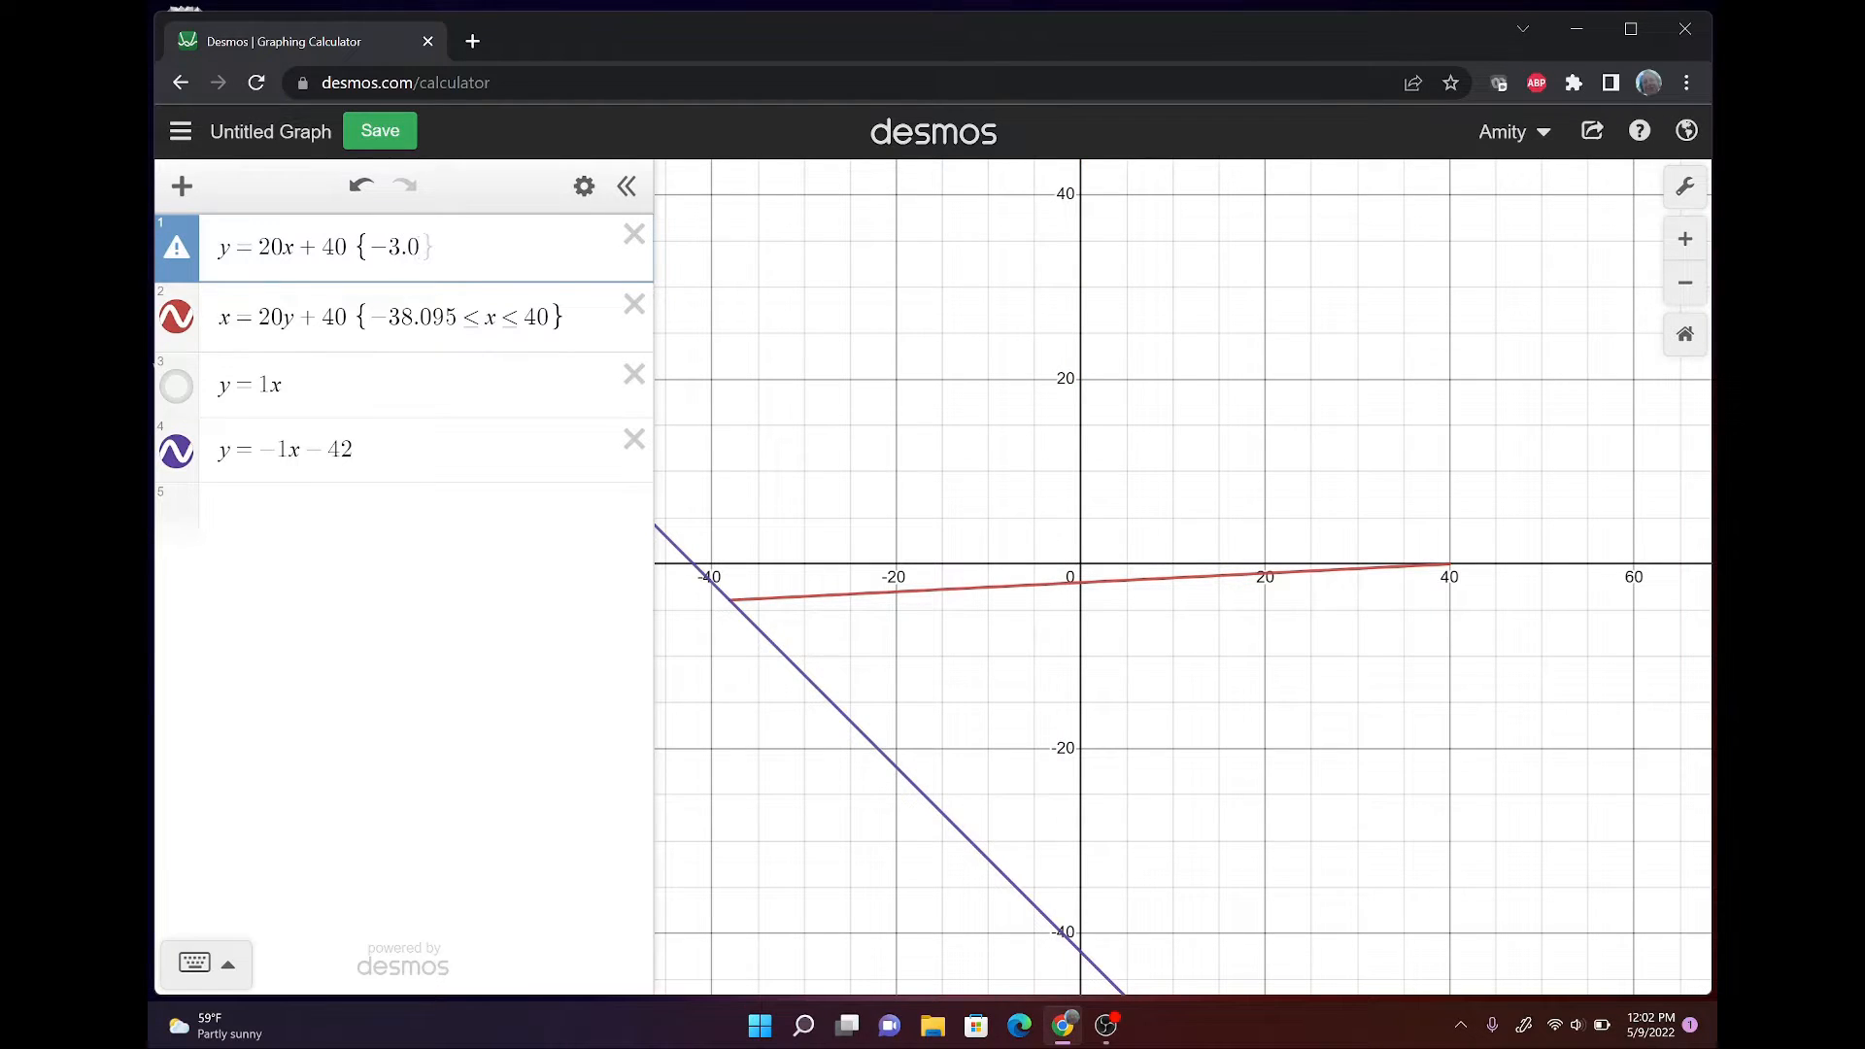
pyautogui.write('95')
pyautogui.write('<')
pyautogui.write('x<')
pyautogui.write('0')
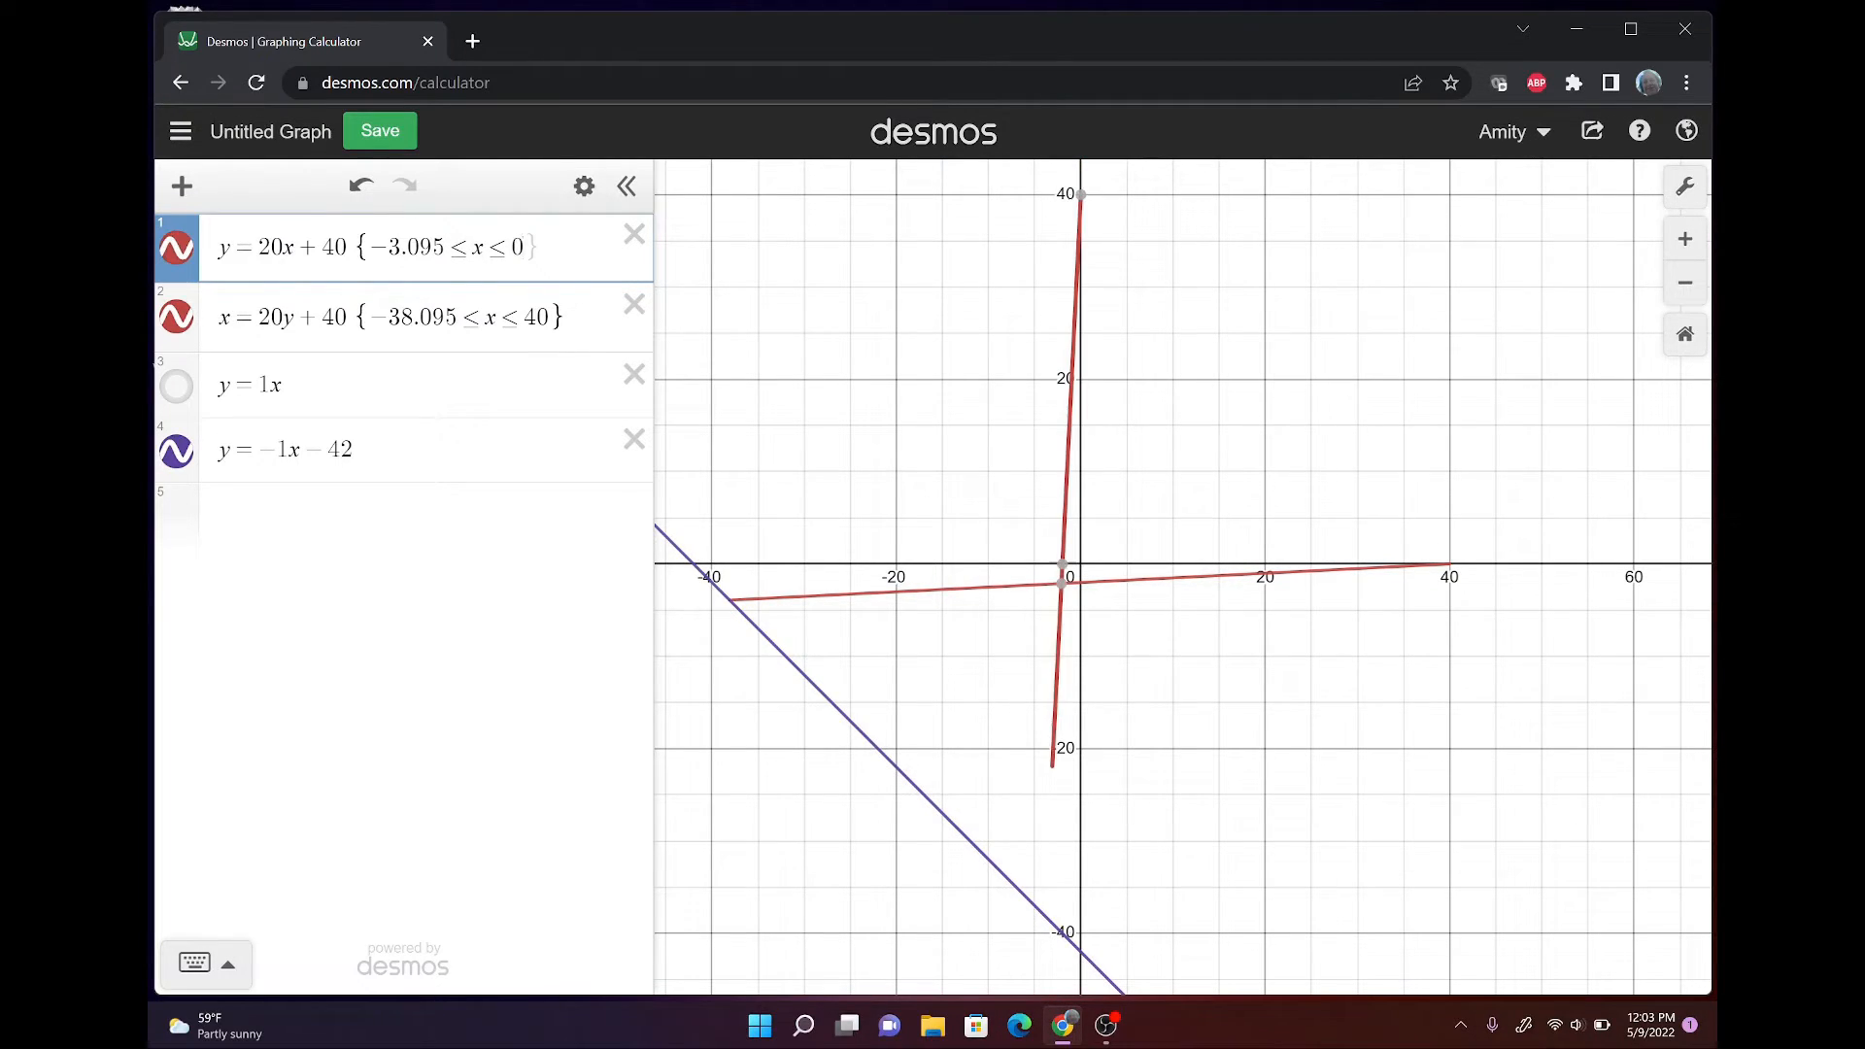
pyautogui.write('}')
# Remove the domain restriction from y = 20x + 40 and show the coordinates where it crosses the purple line.
pyautogui.hotkey('shift', 'Left')
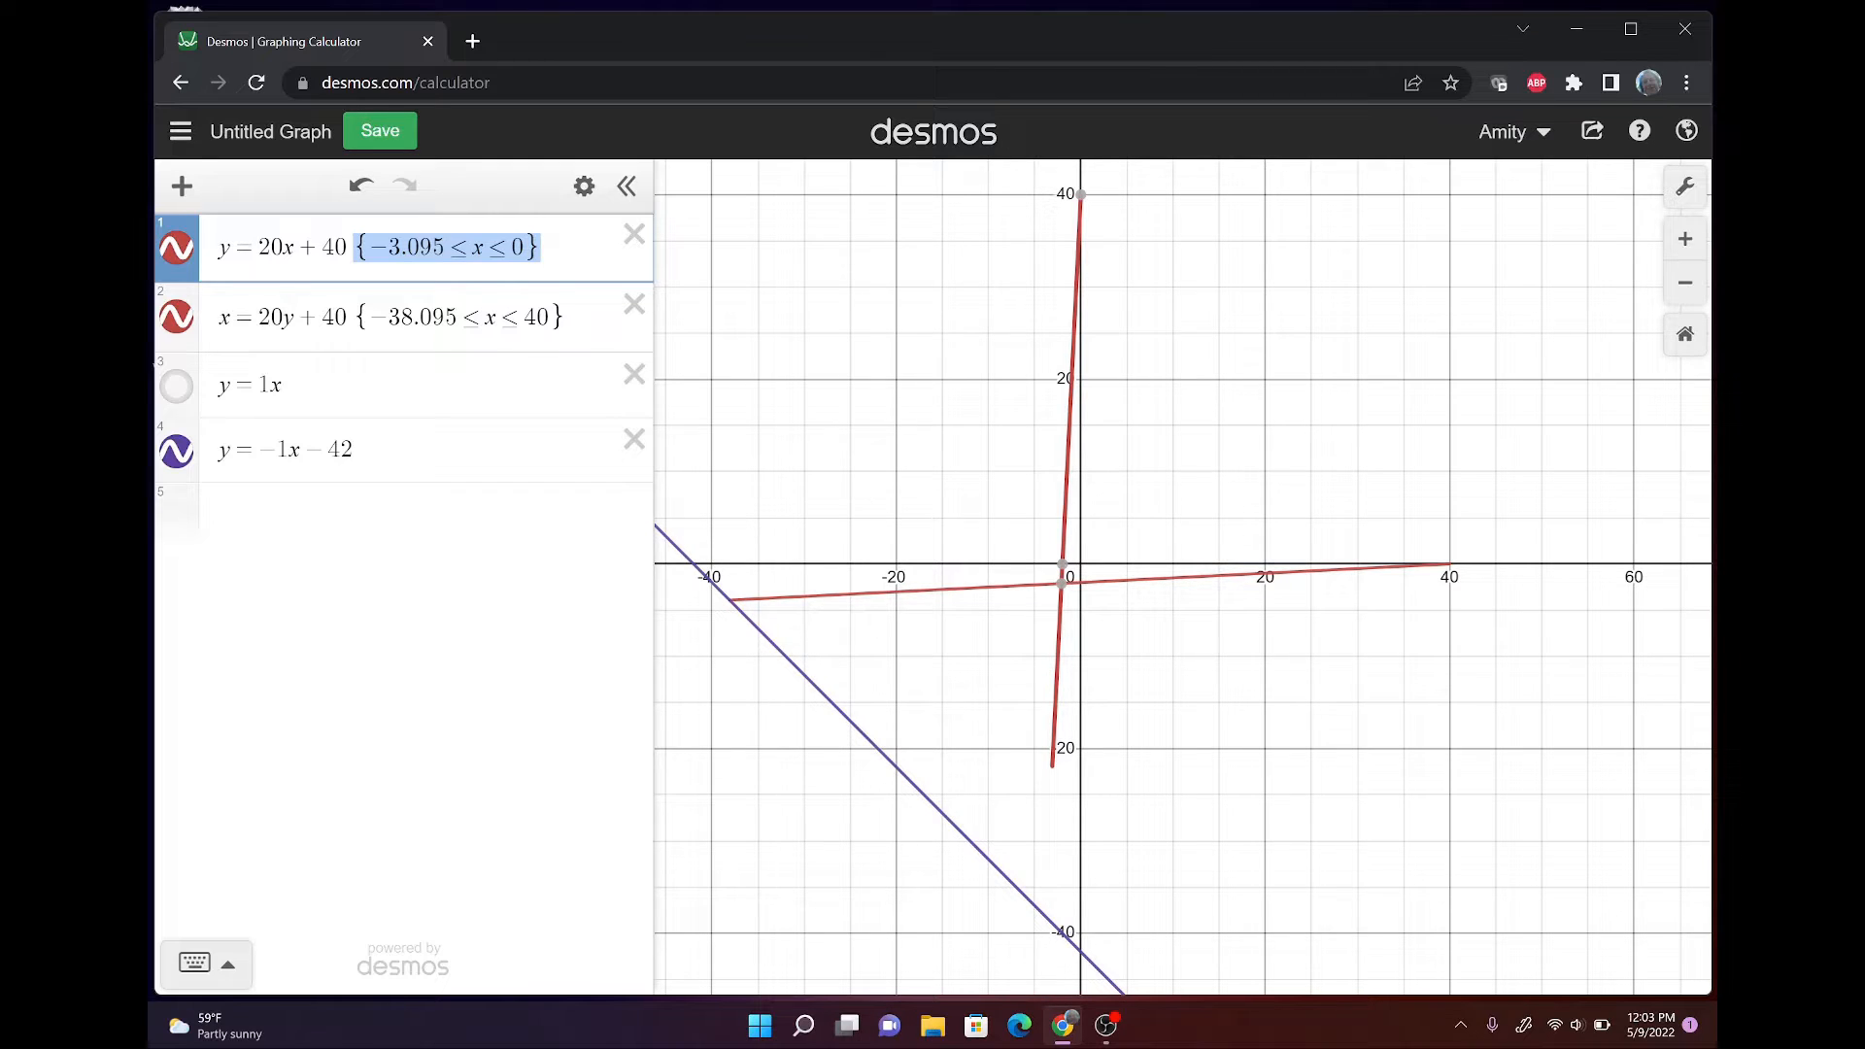
pyautogui.press('BackSpace')
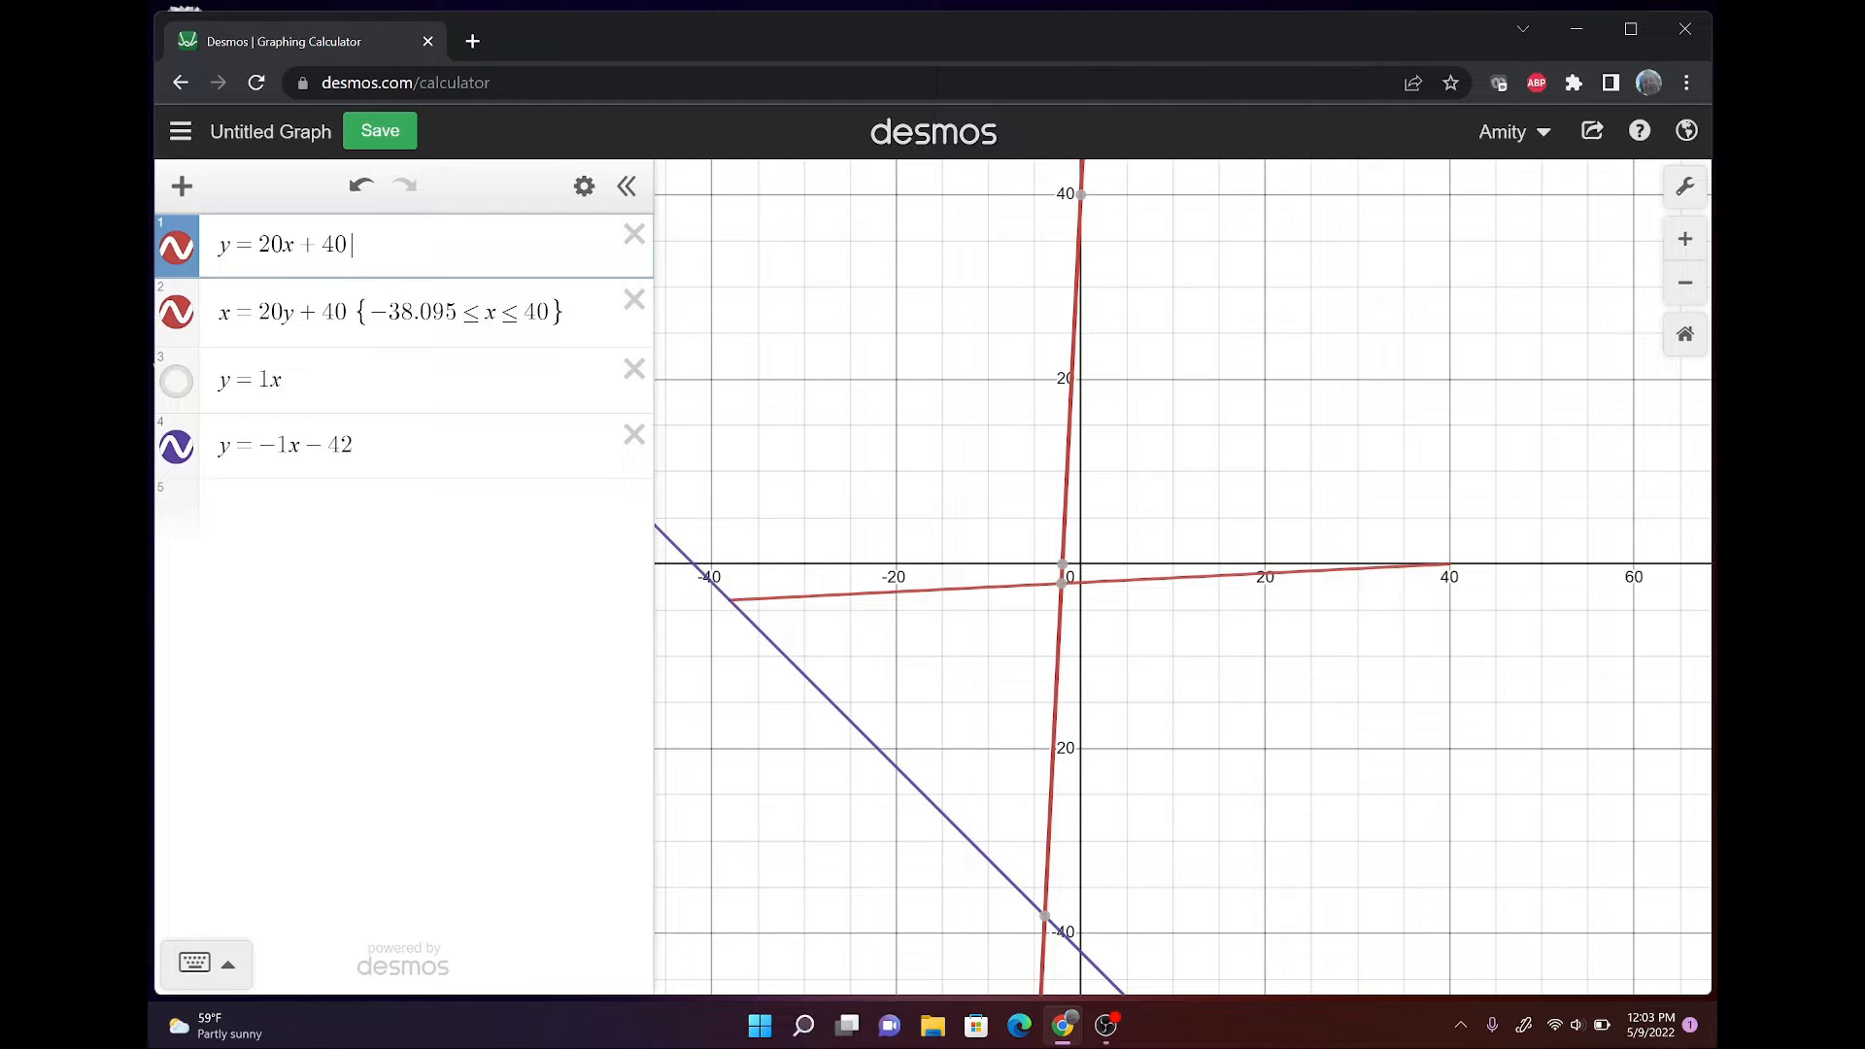
pyautogui.click(1044, 916)
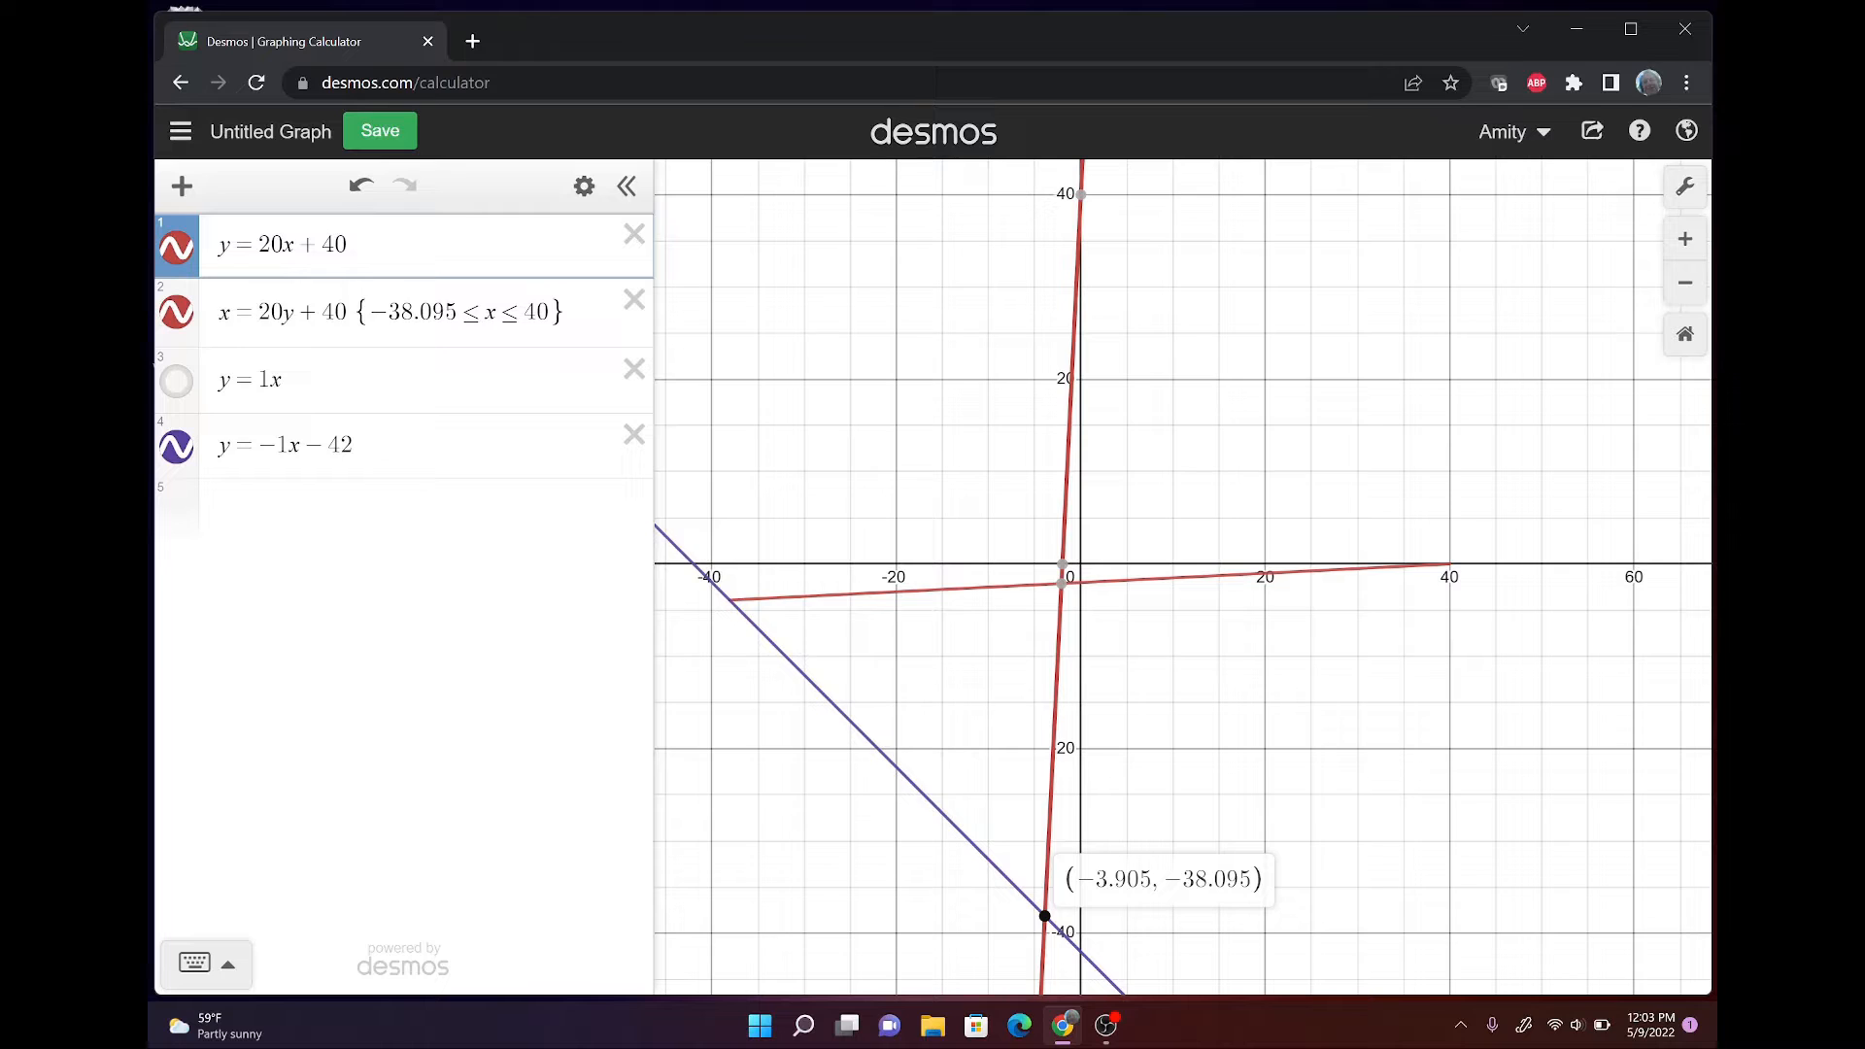
# Restrict the line y = 20x + 40 to the domain {-3.905 ≤ x ≤ 0}.
pyautogui.click(353, 244)
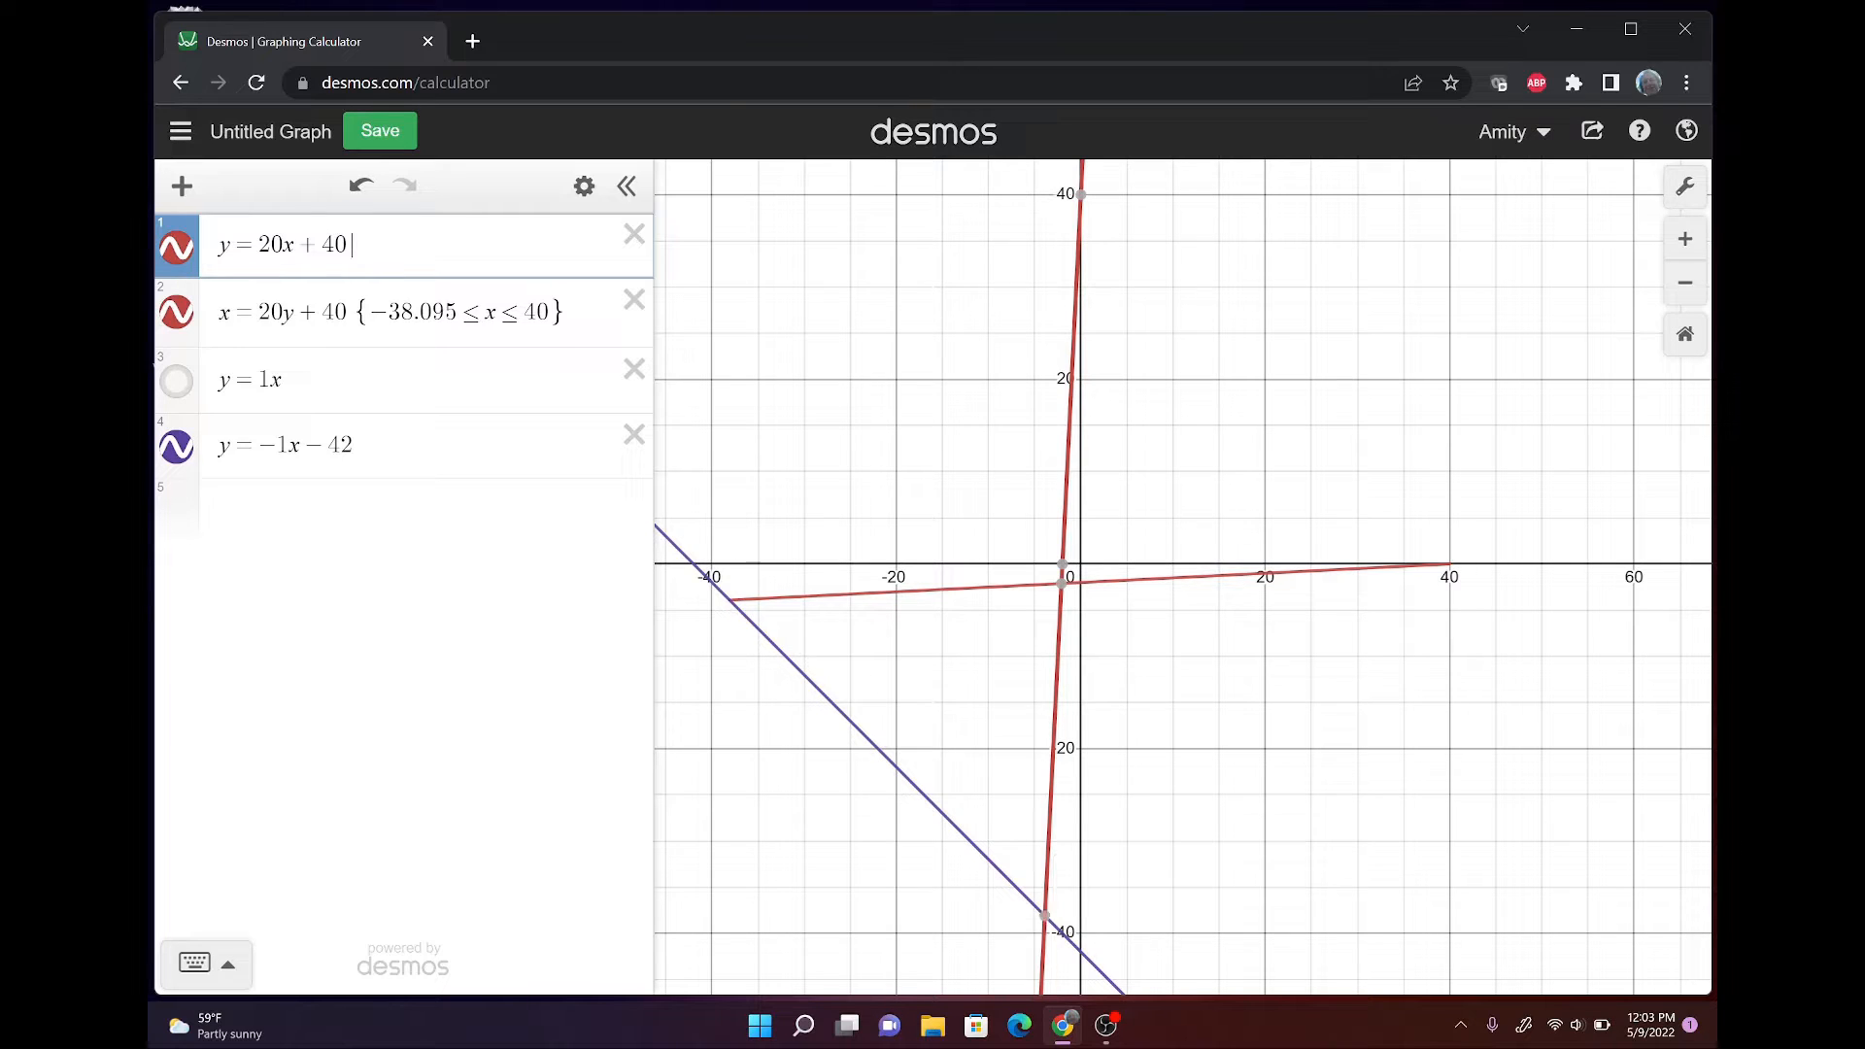
pyautogui.write('{-3.095<=x<=0')
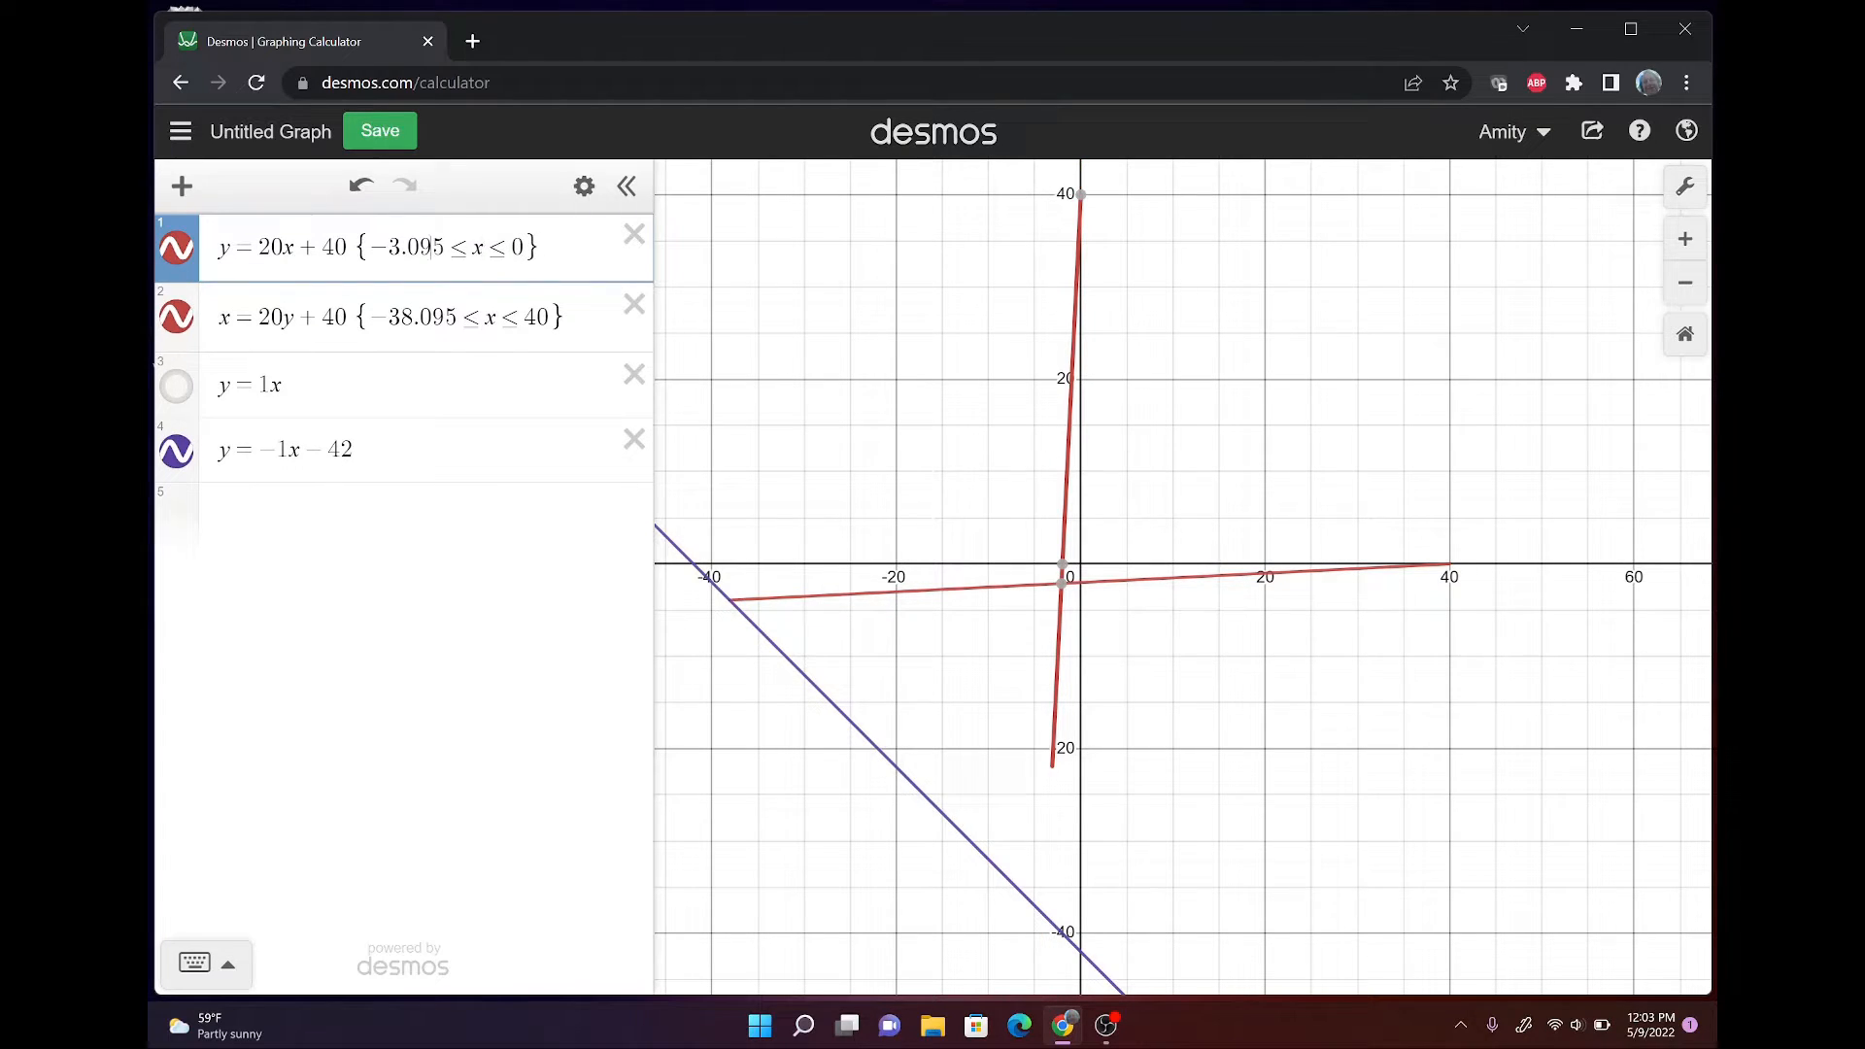
pyautogui.press('BackSpace')
pyautogui.press('BackSpace')
pyautogui.write('9')
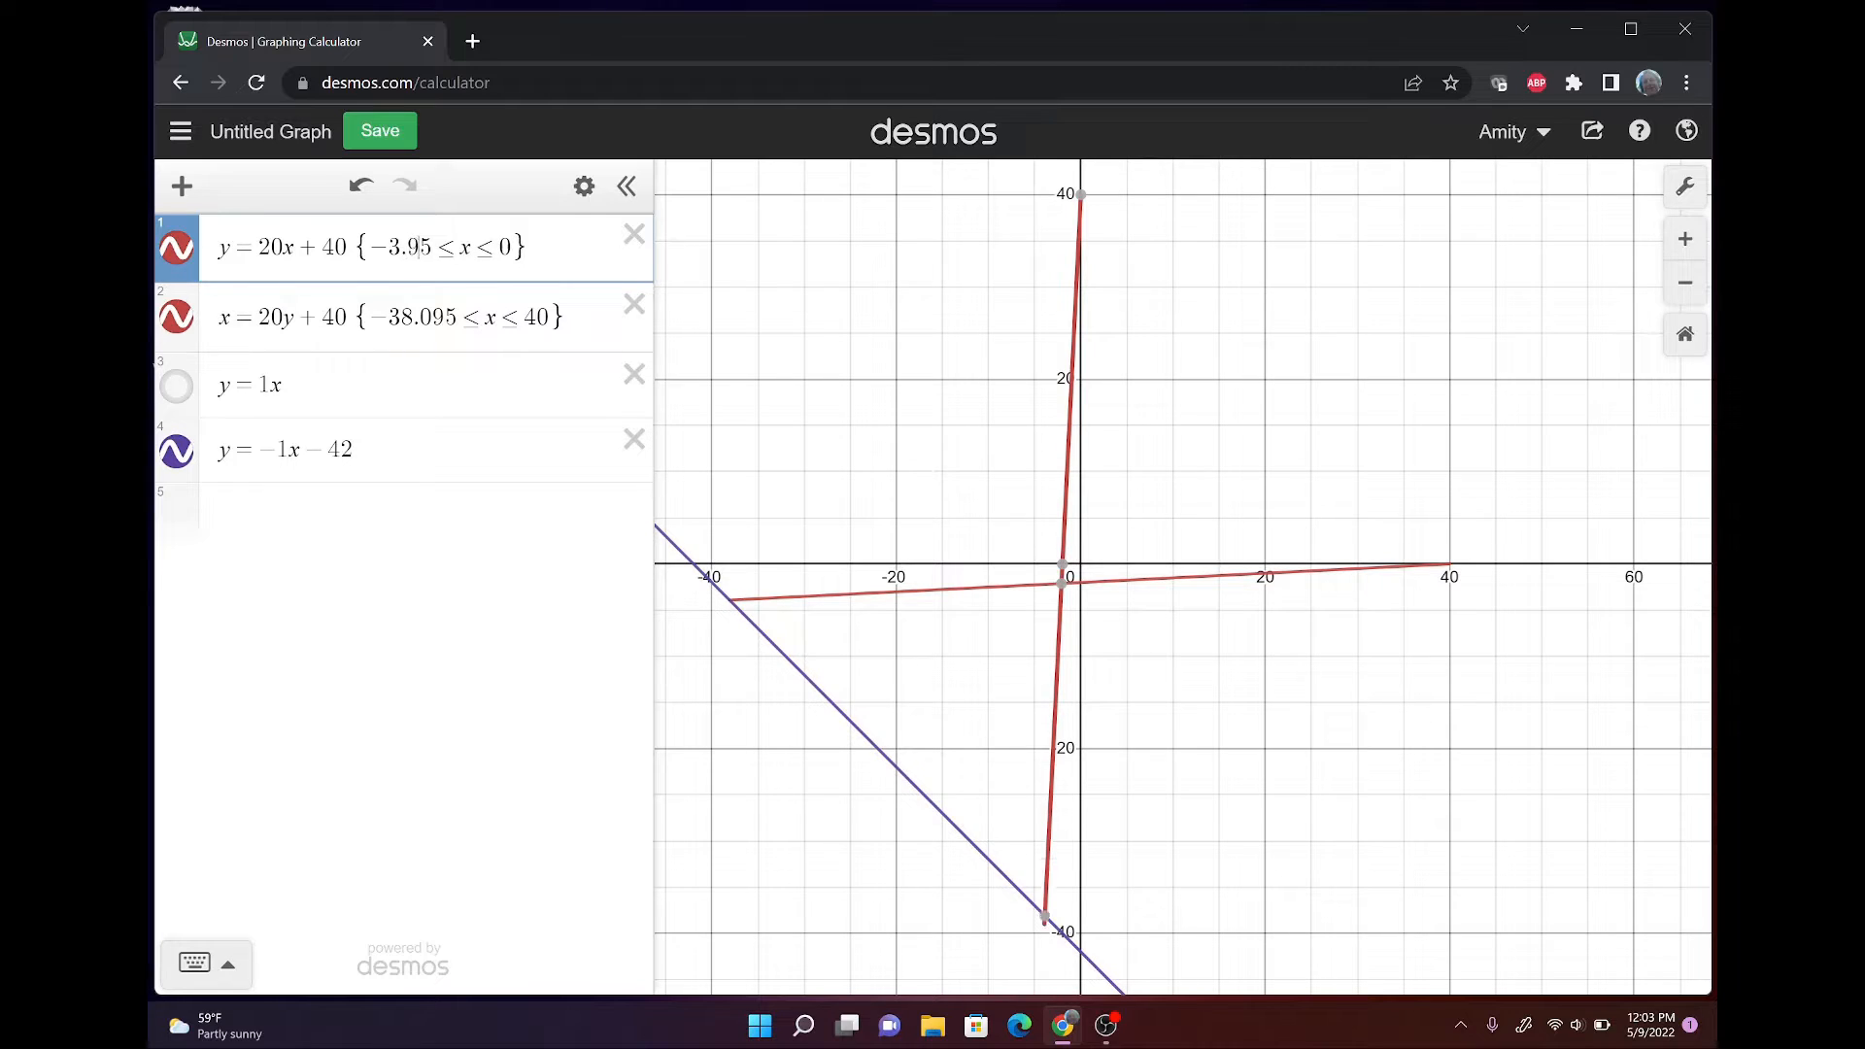
pyautogui.write('0')
# Hide the purple line y = -1x - 42 along with the graph's grid, x-axis and y-axis.
pyautogui.click(731, 575)
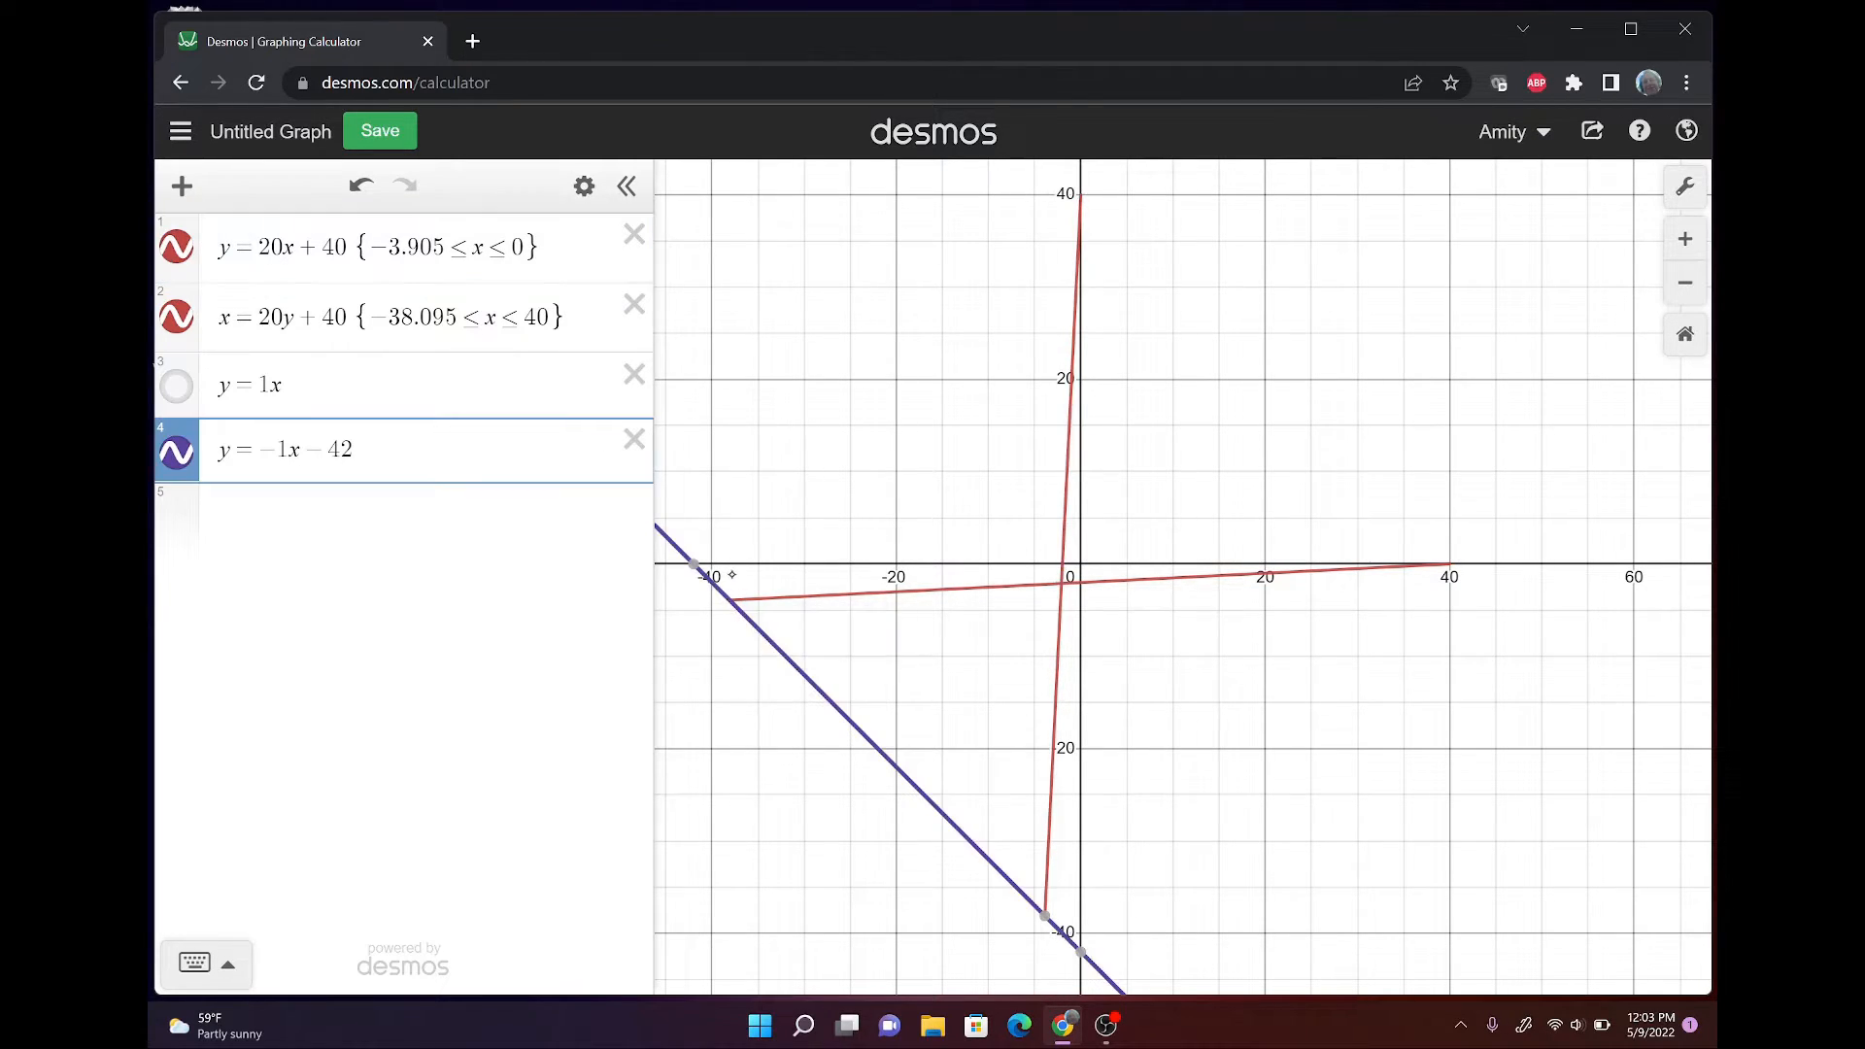
pyautogui.click(175, 452)
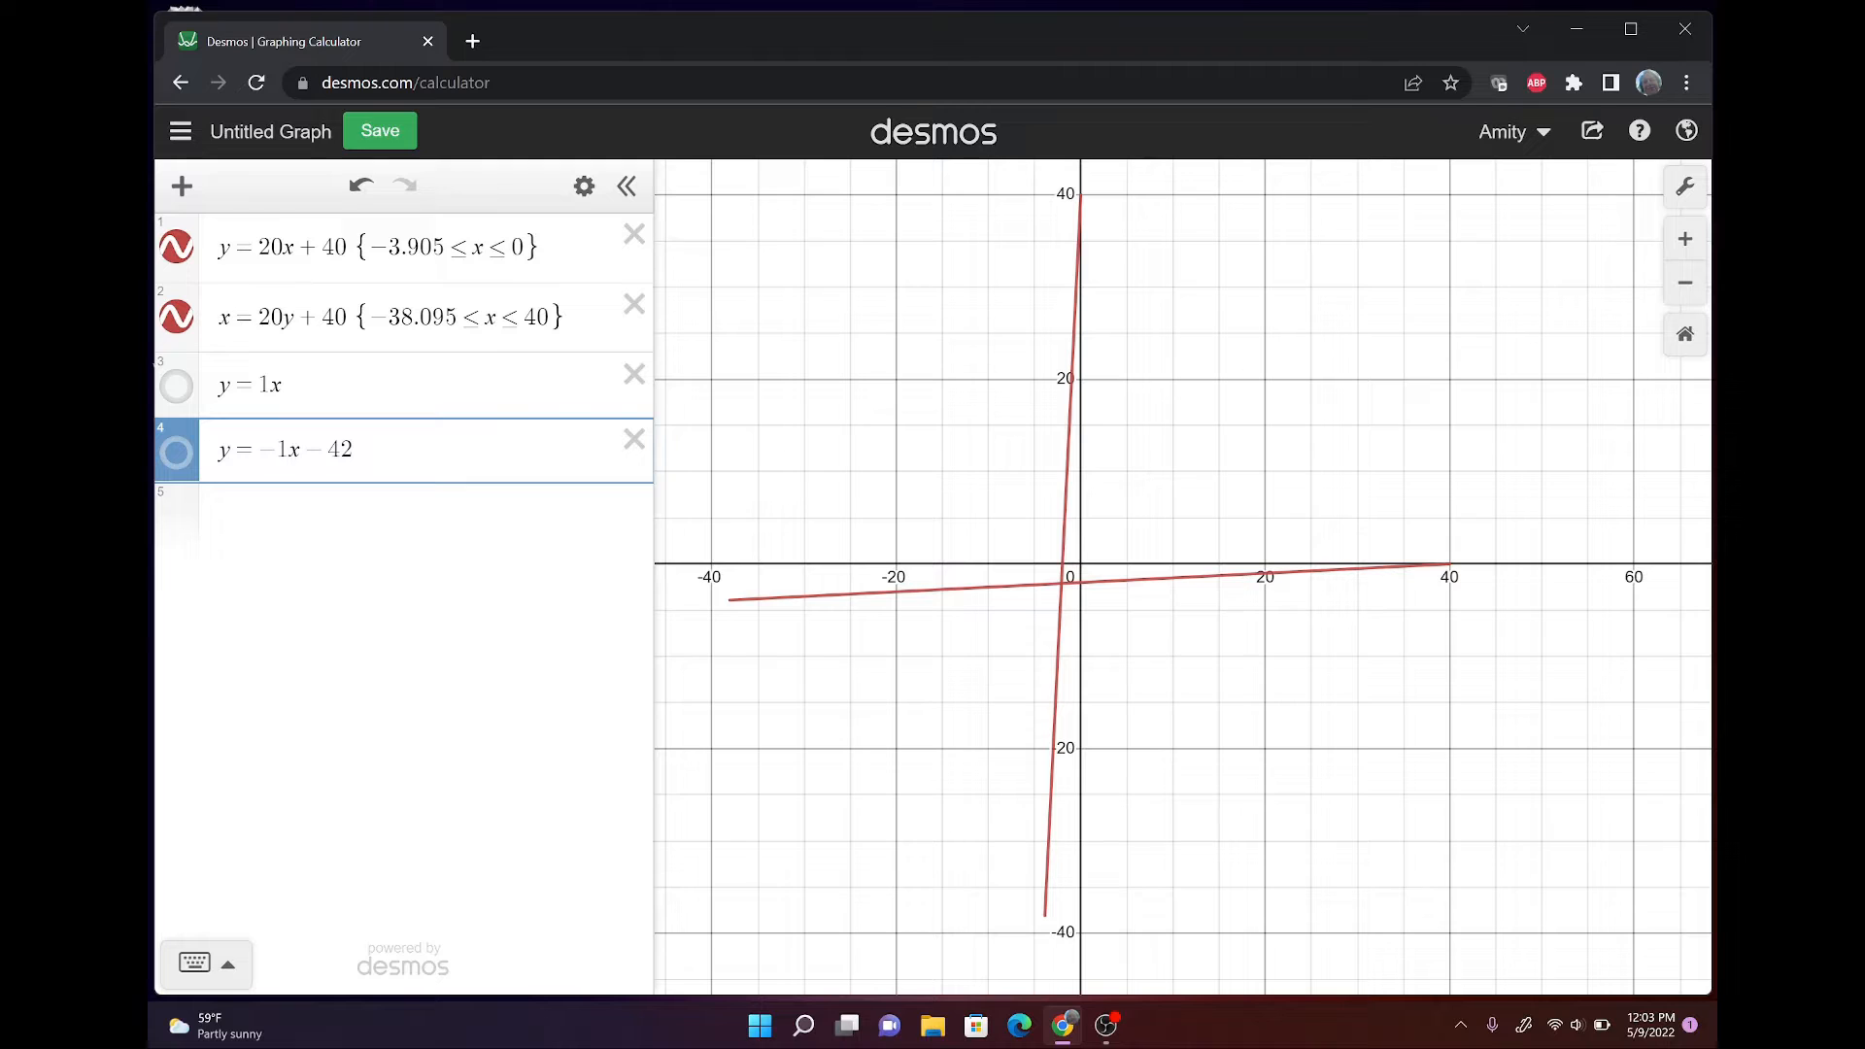
pyautogui.click(1685, 189)
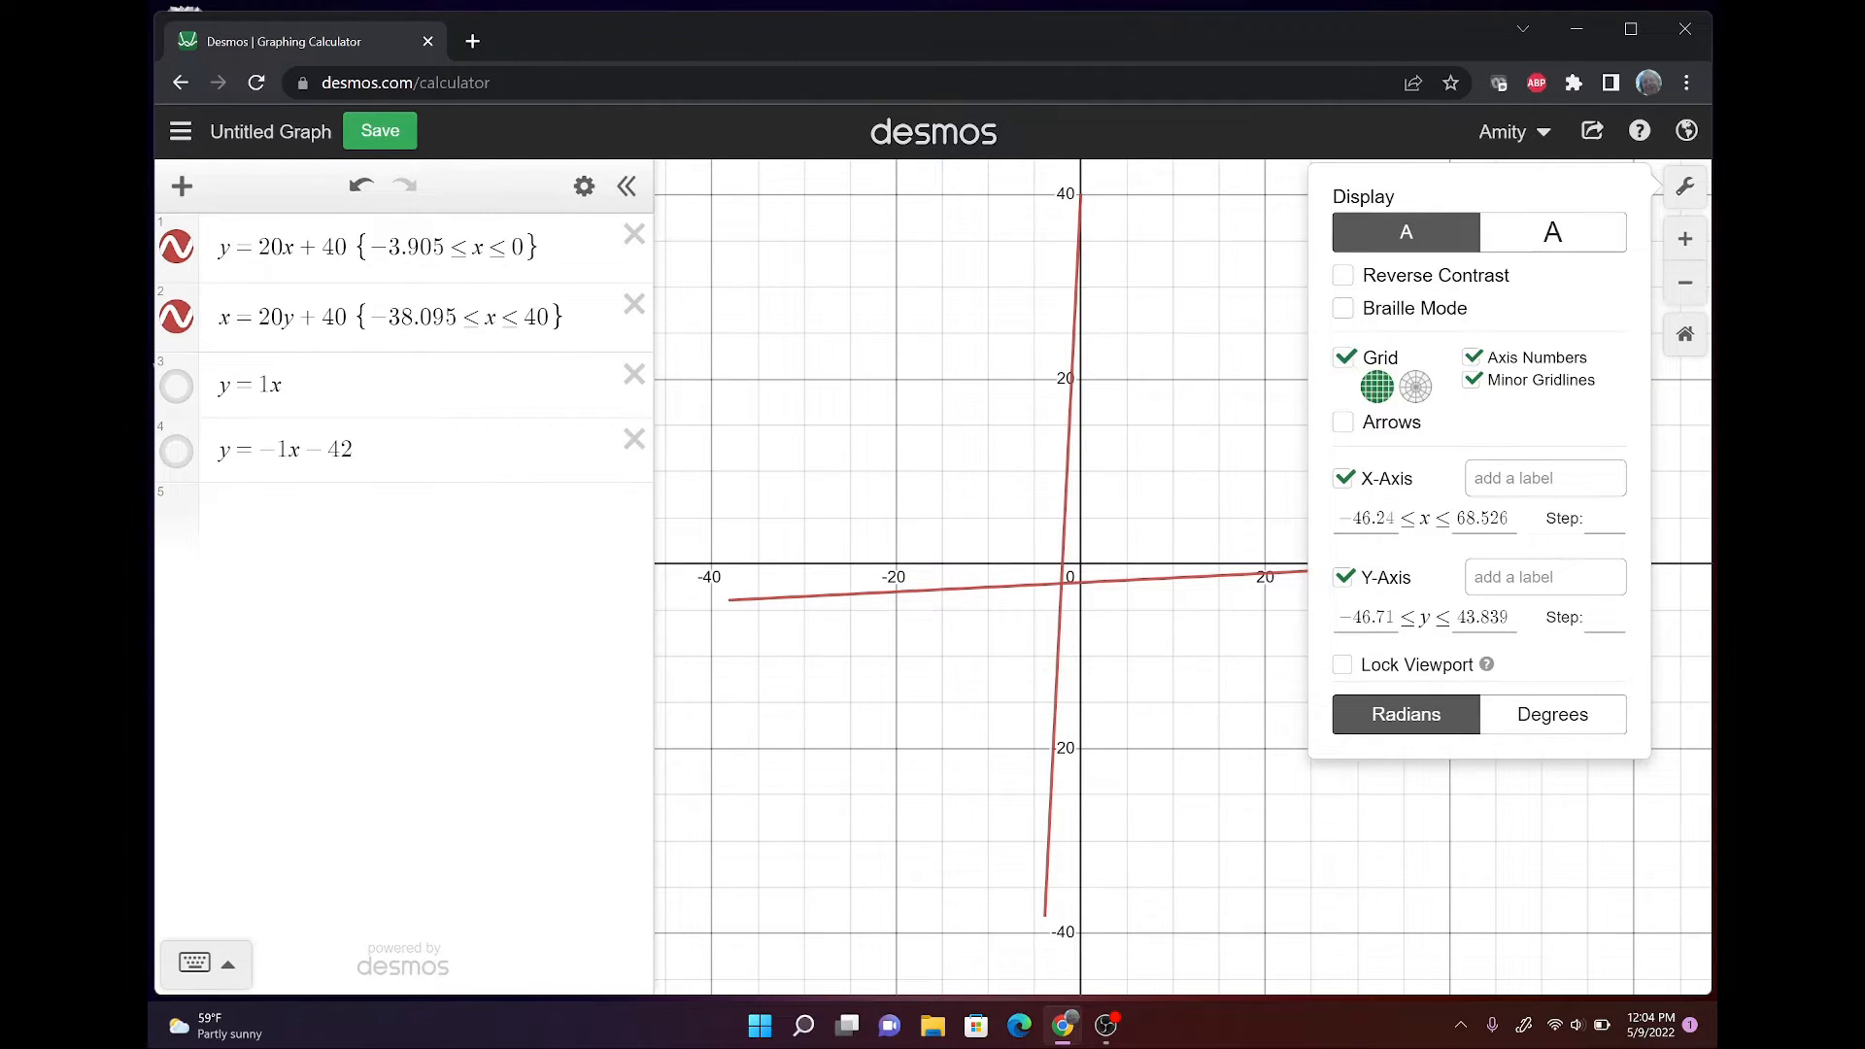
pyautogui.click(1344, 358)
pyautogui.click(1344, 439)
pyautogui.click(1344, 538)
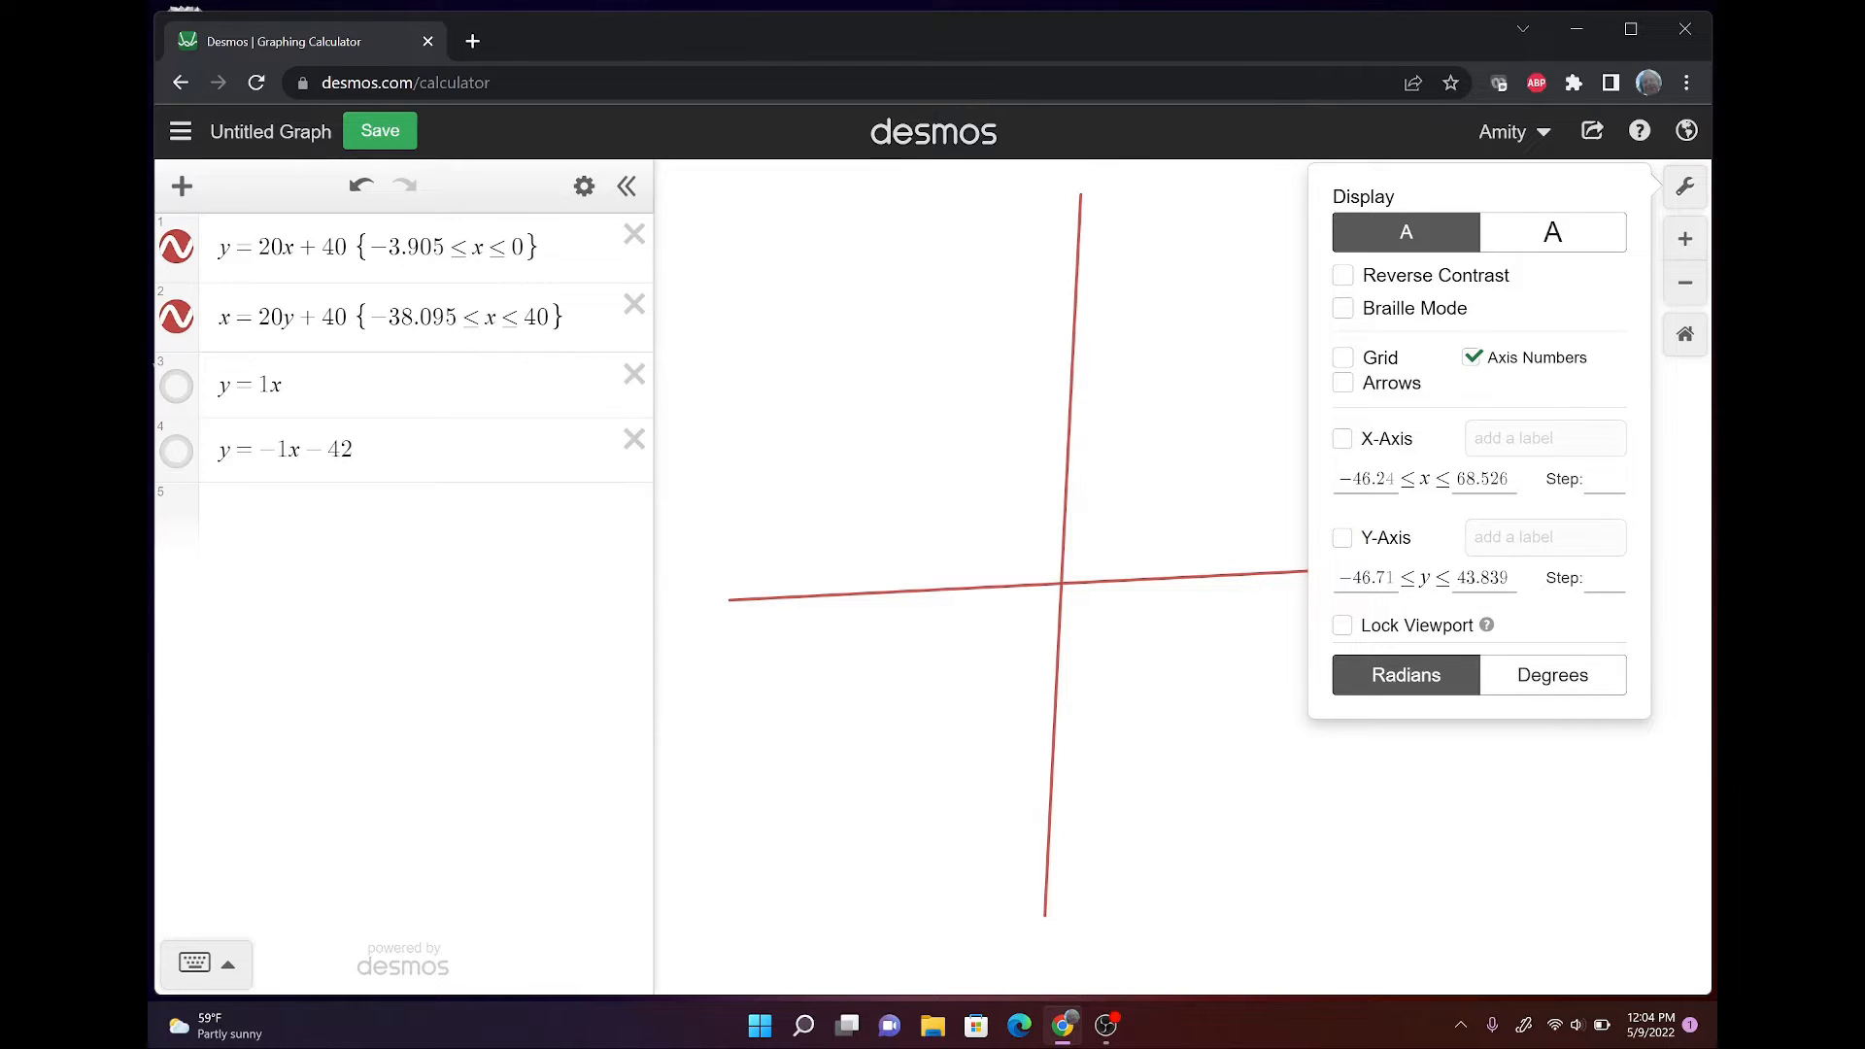
pyautogui.moveTo(1204, 621); pyautogui.dragTo(1201, 620)
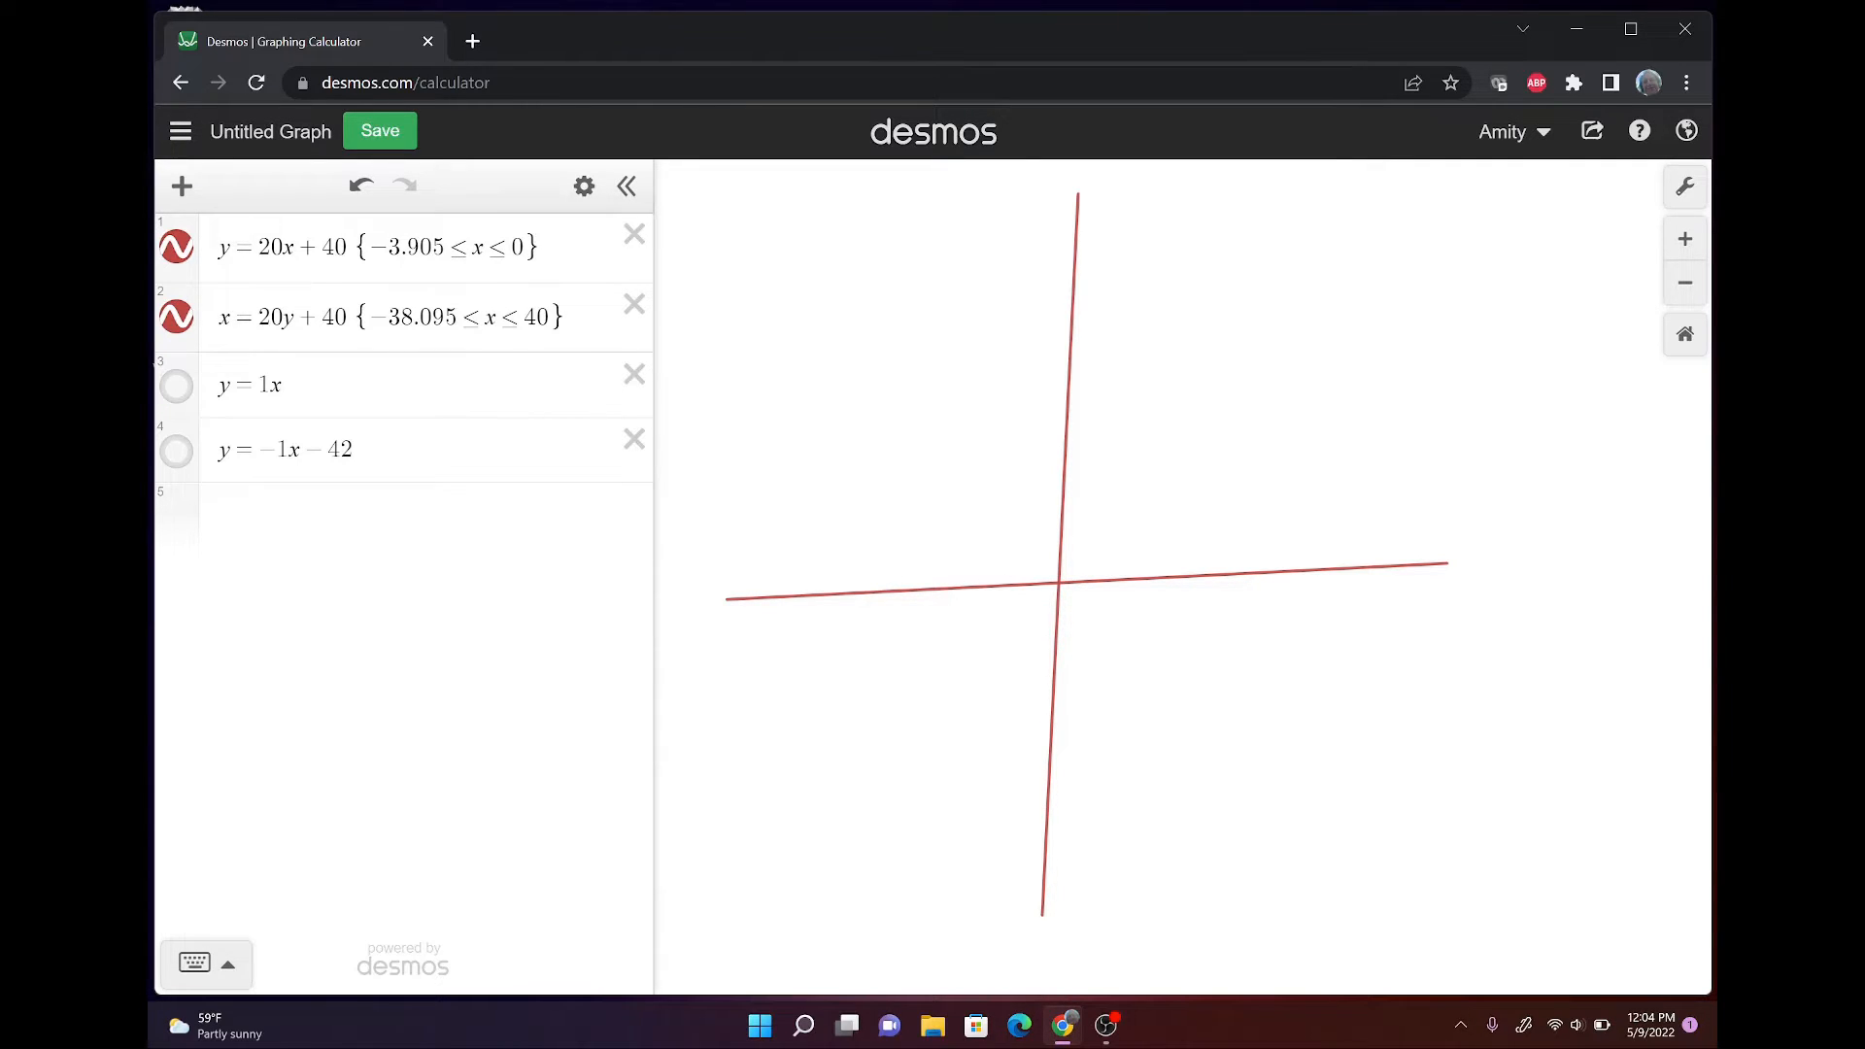
# Turn the display of the x-axis and y-axis back on, leaving the grid off.
pyautogui.click(350, 451)
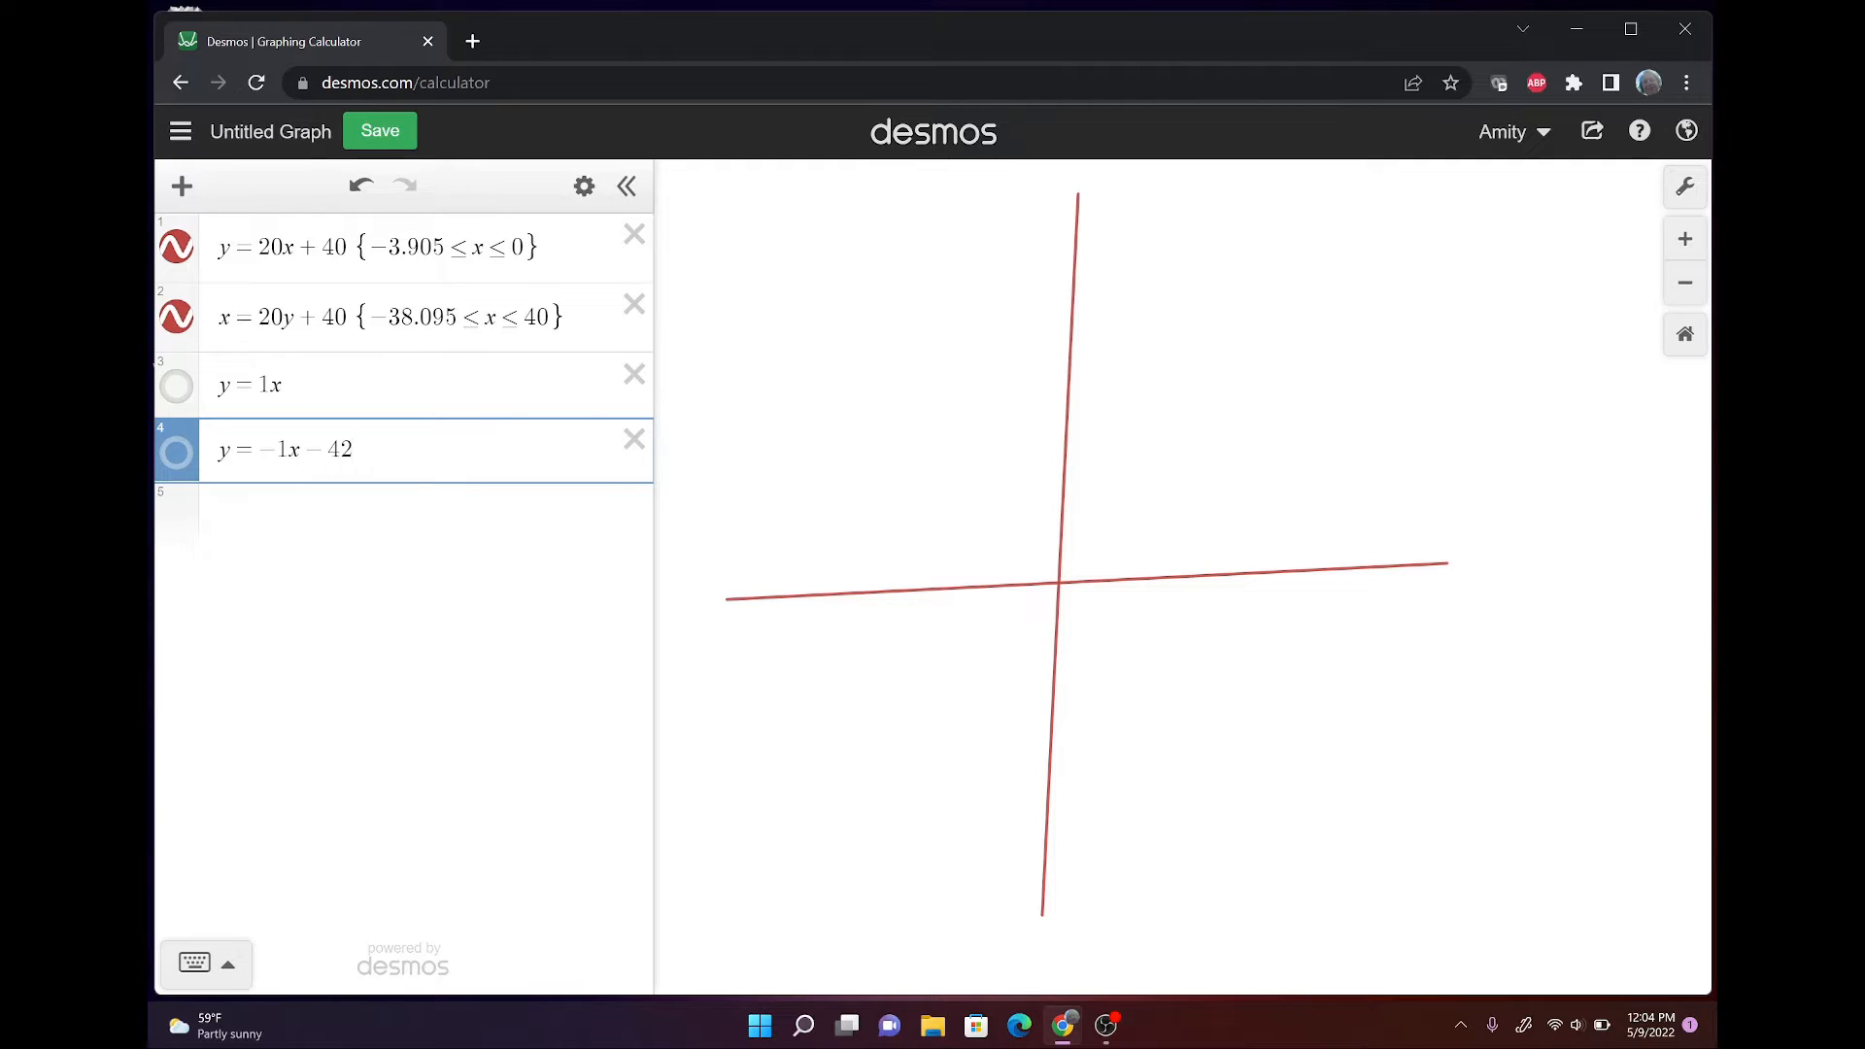
pyautogui.click(1685, 186)
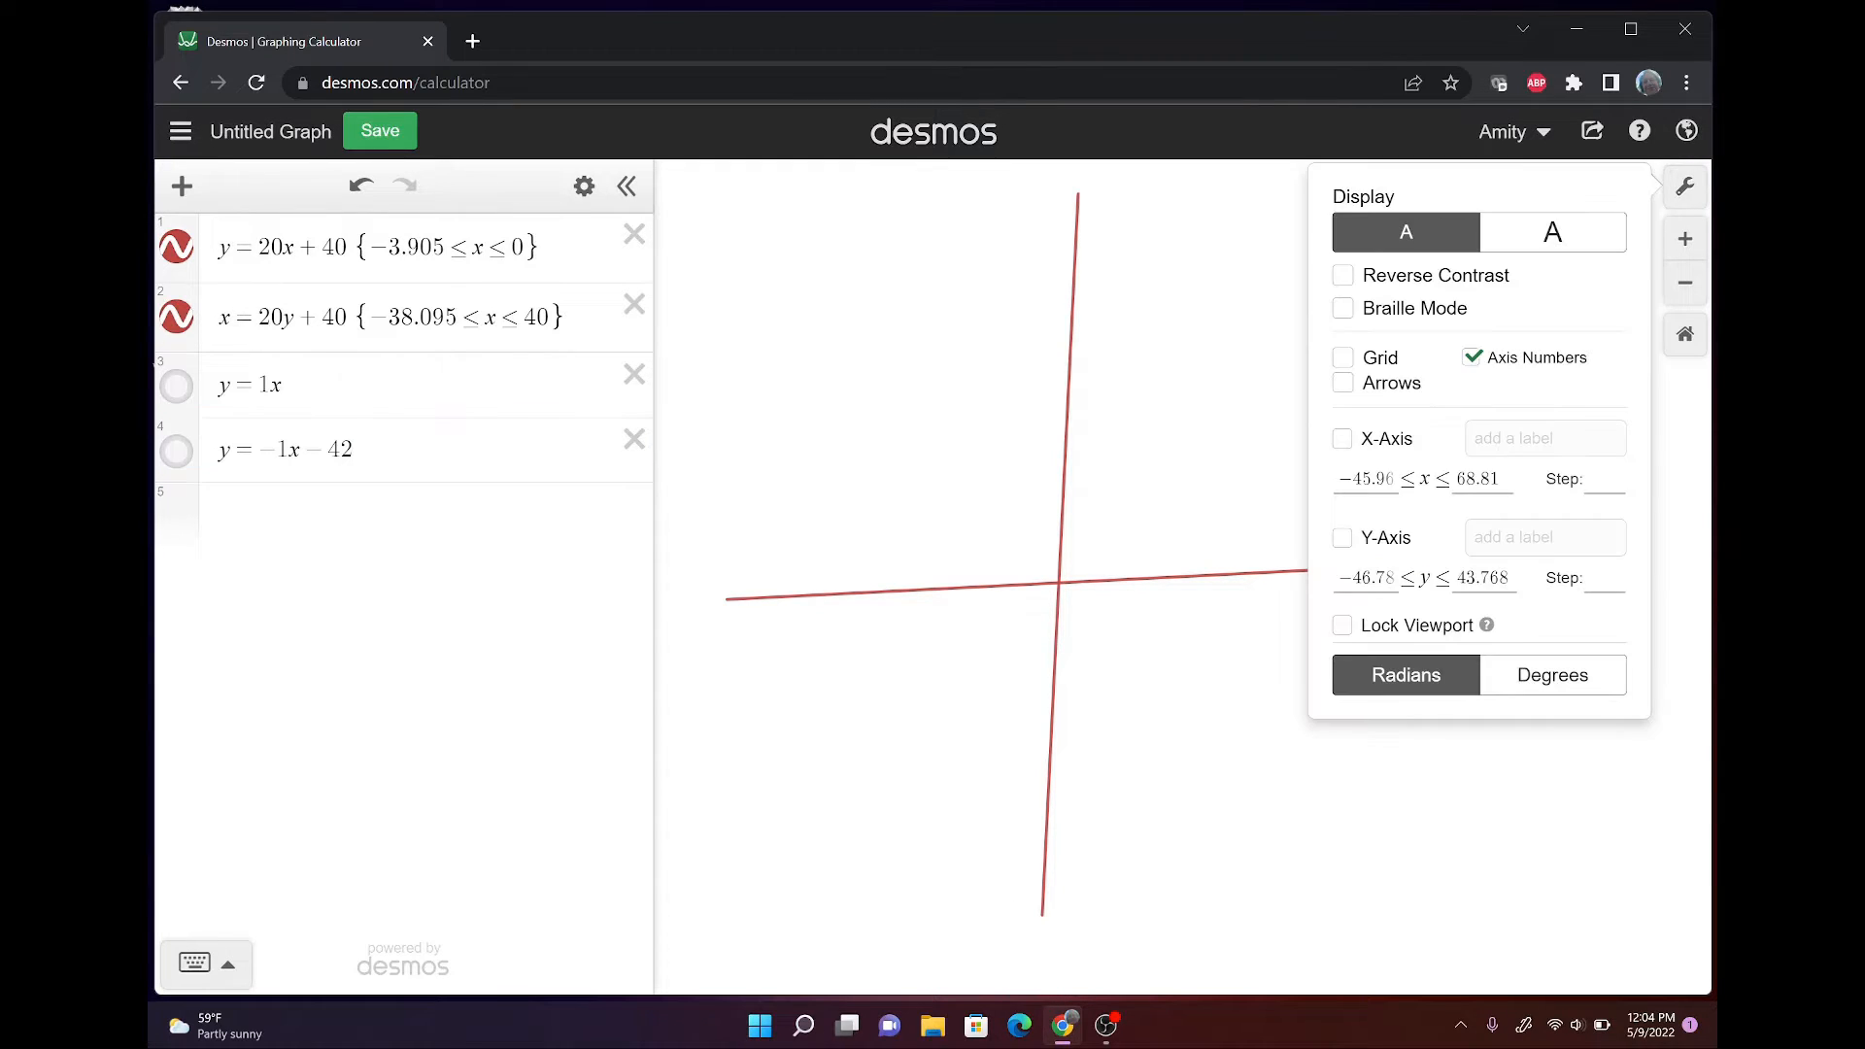
pyautogui.click(1343, 438)
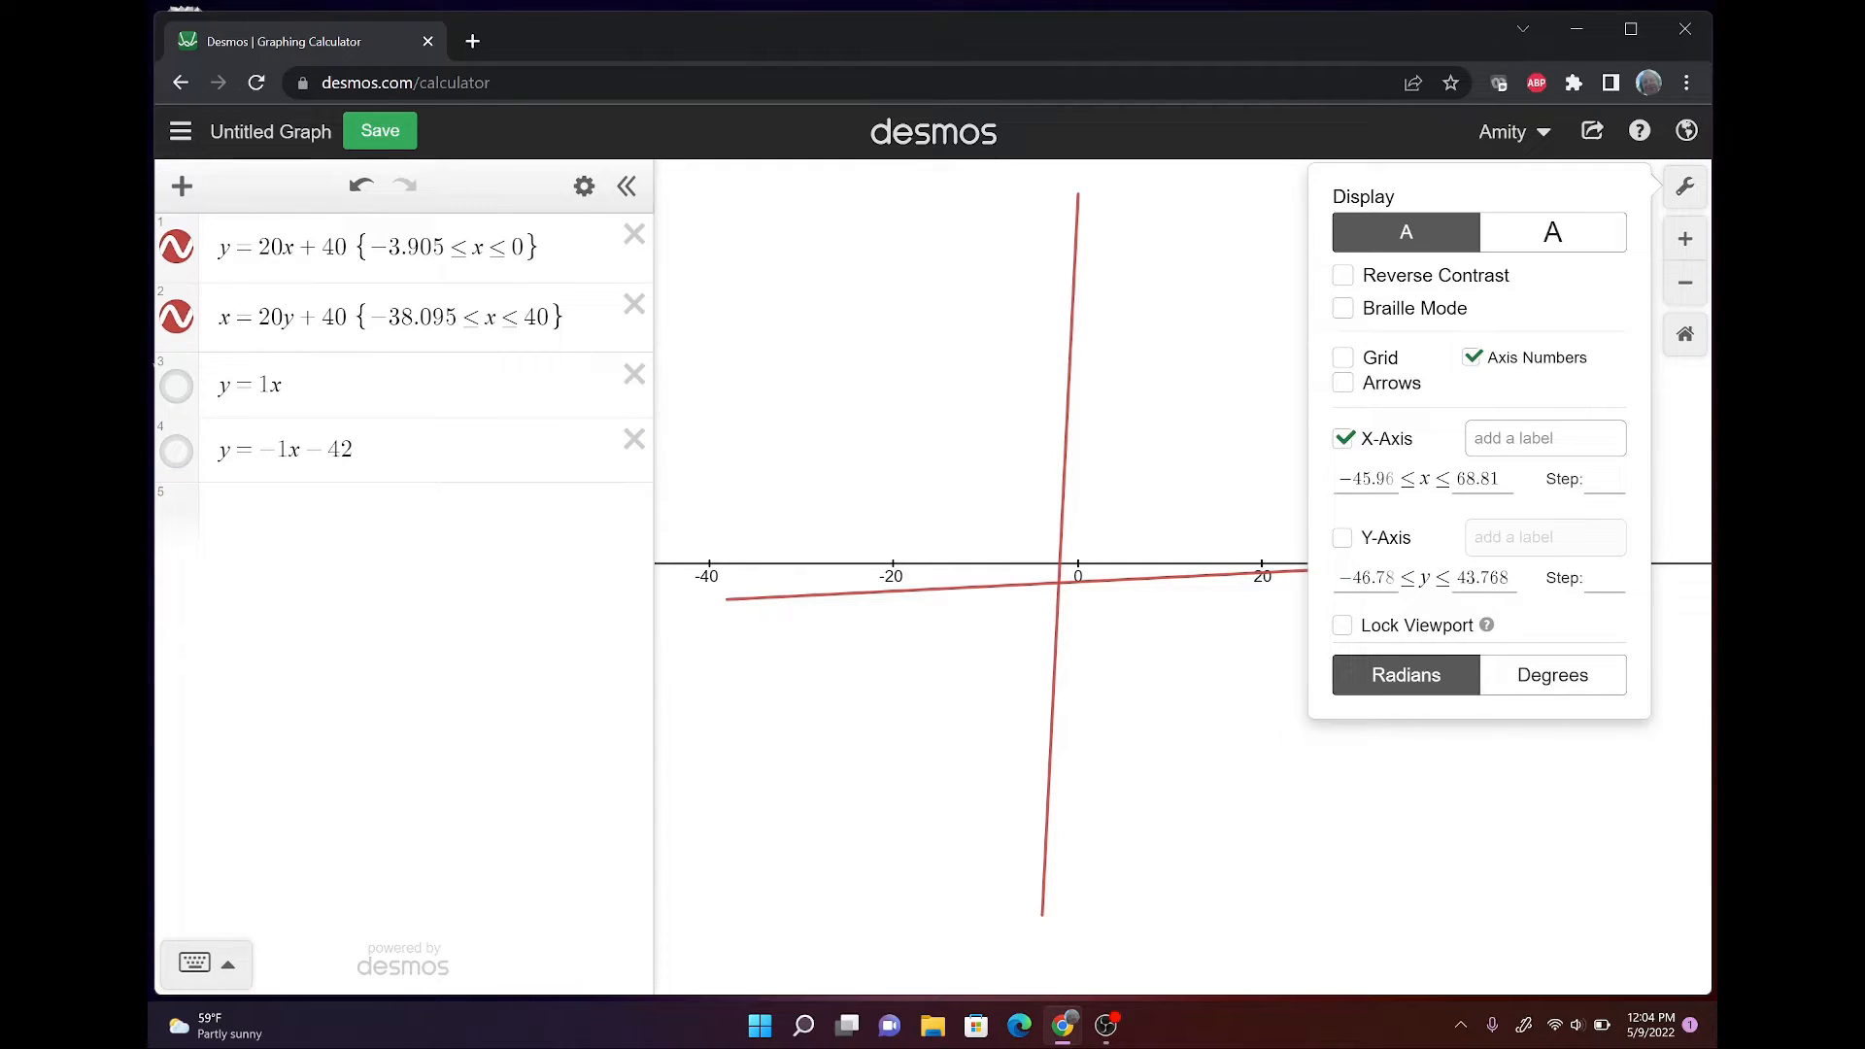
pyautogui.click(1343, 537)
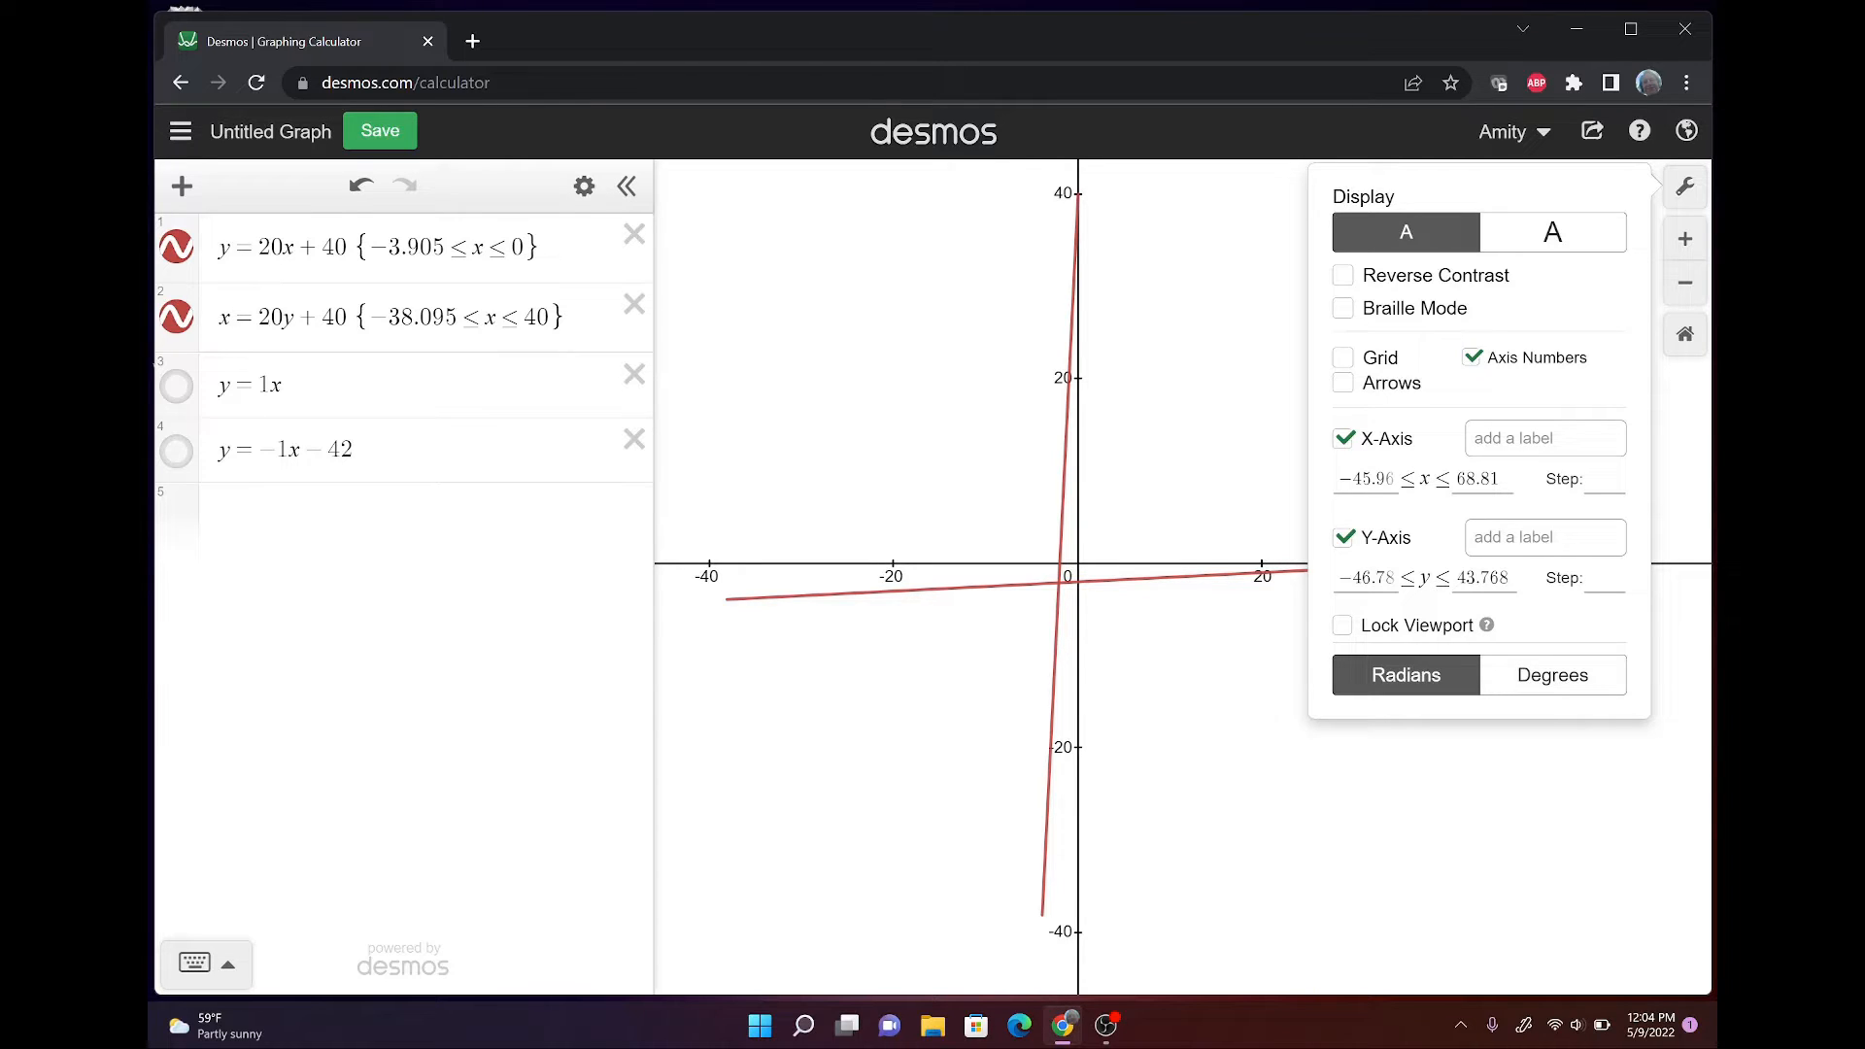
# Turn the graph's grid display back on and close the graph settings.
pyautogui.click(1343, 357)
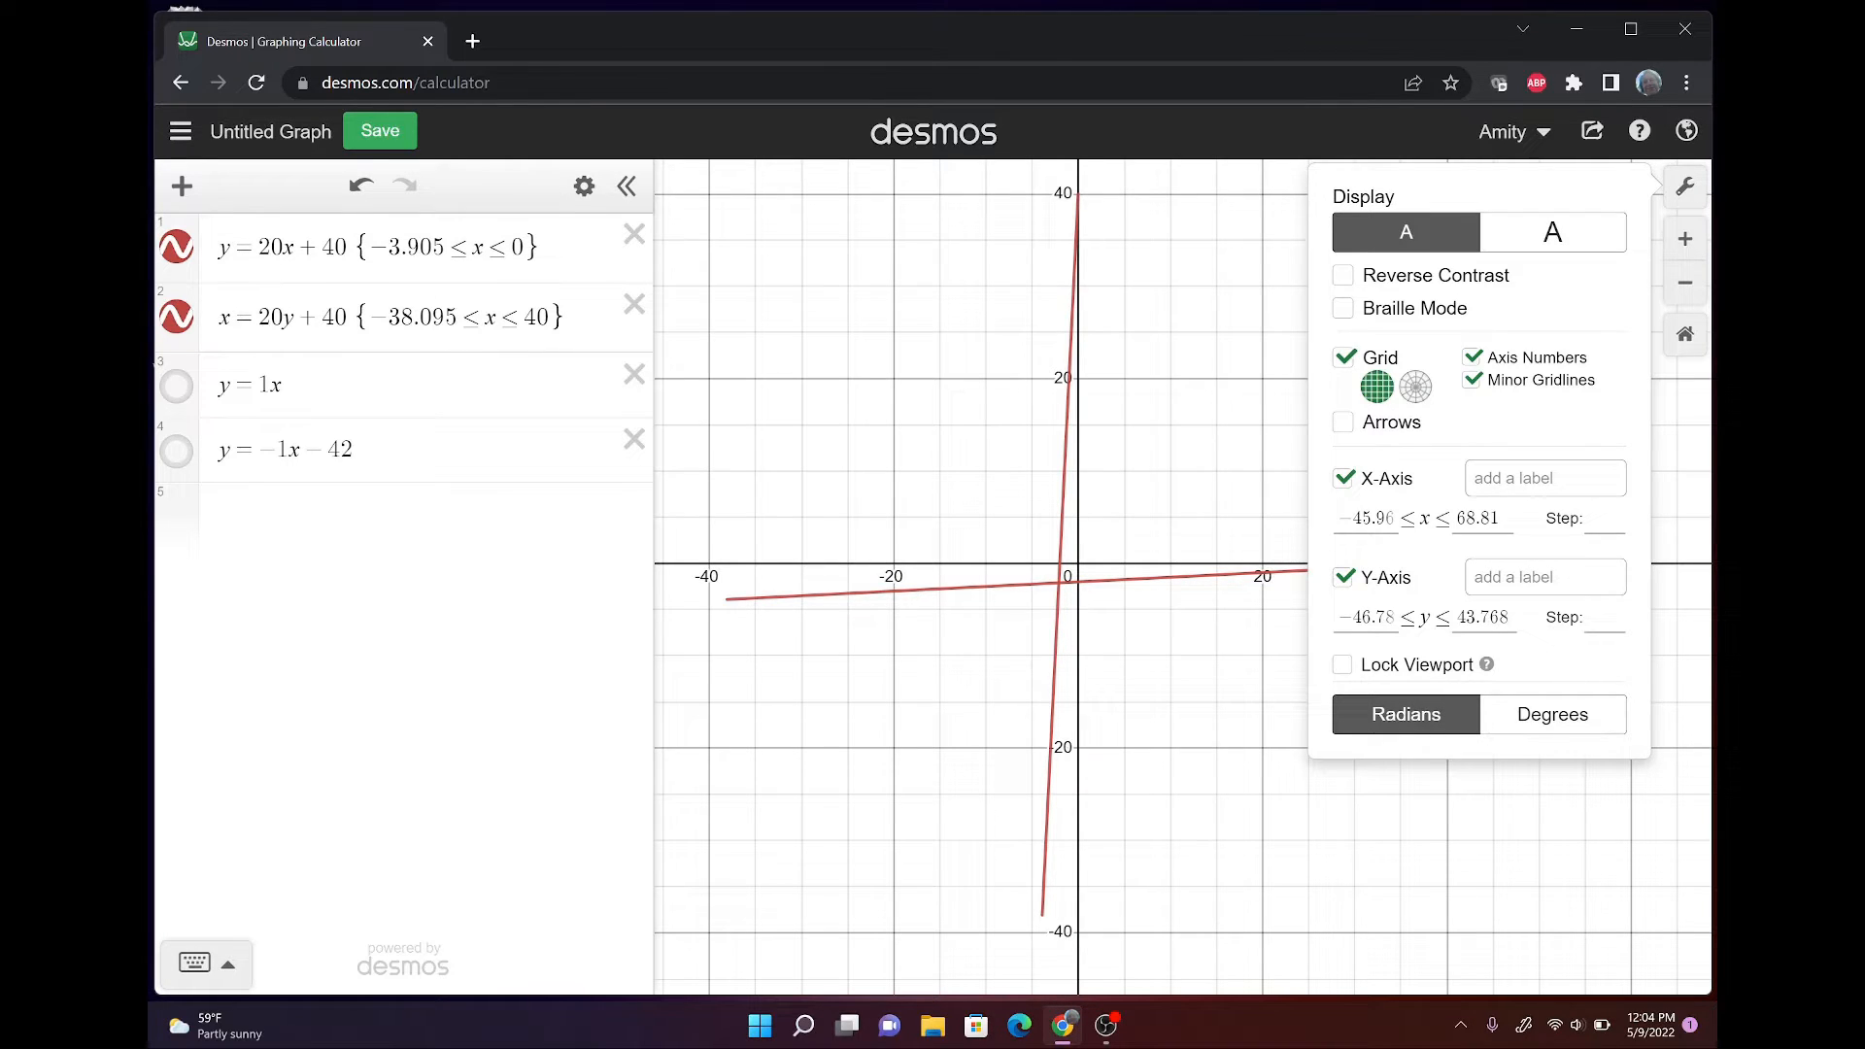
pyautogui.click(1685, 186)
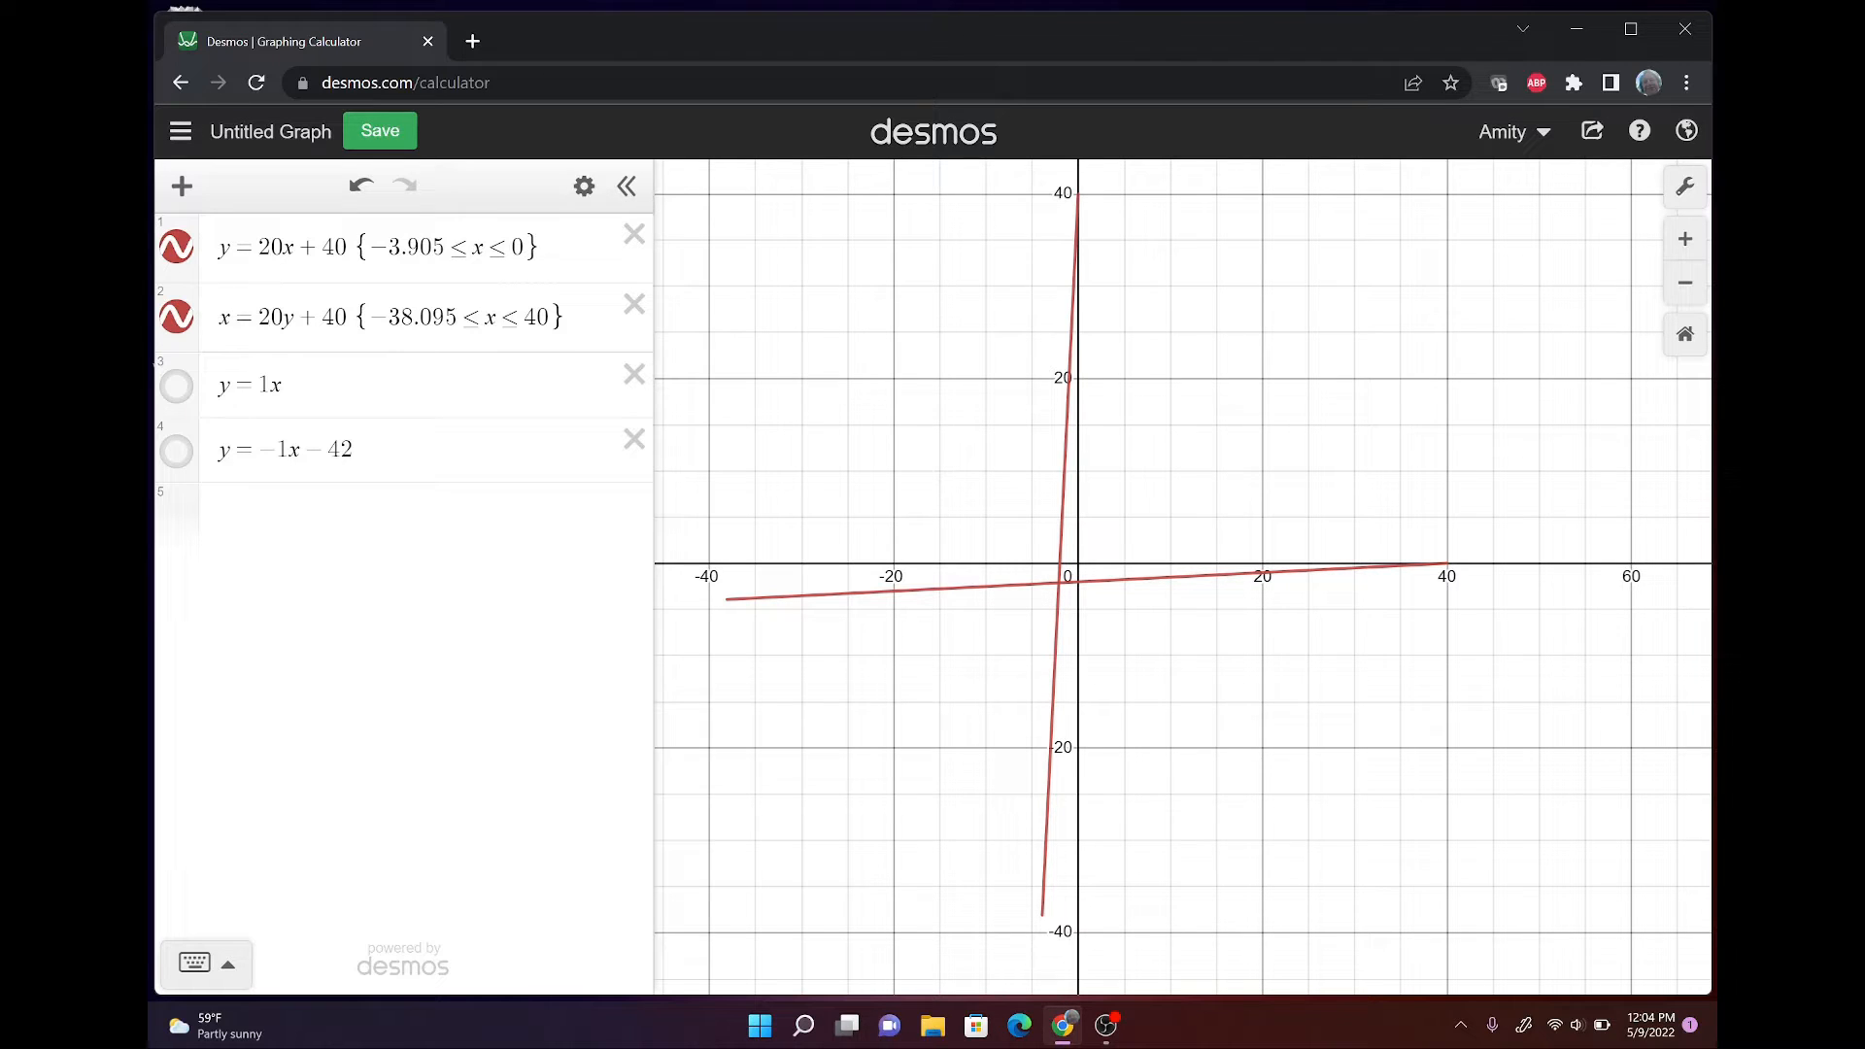
# Add a new expression graphing the line y = 3x - 3.
pyautogui.click(404, 516)
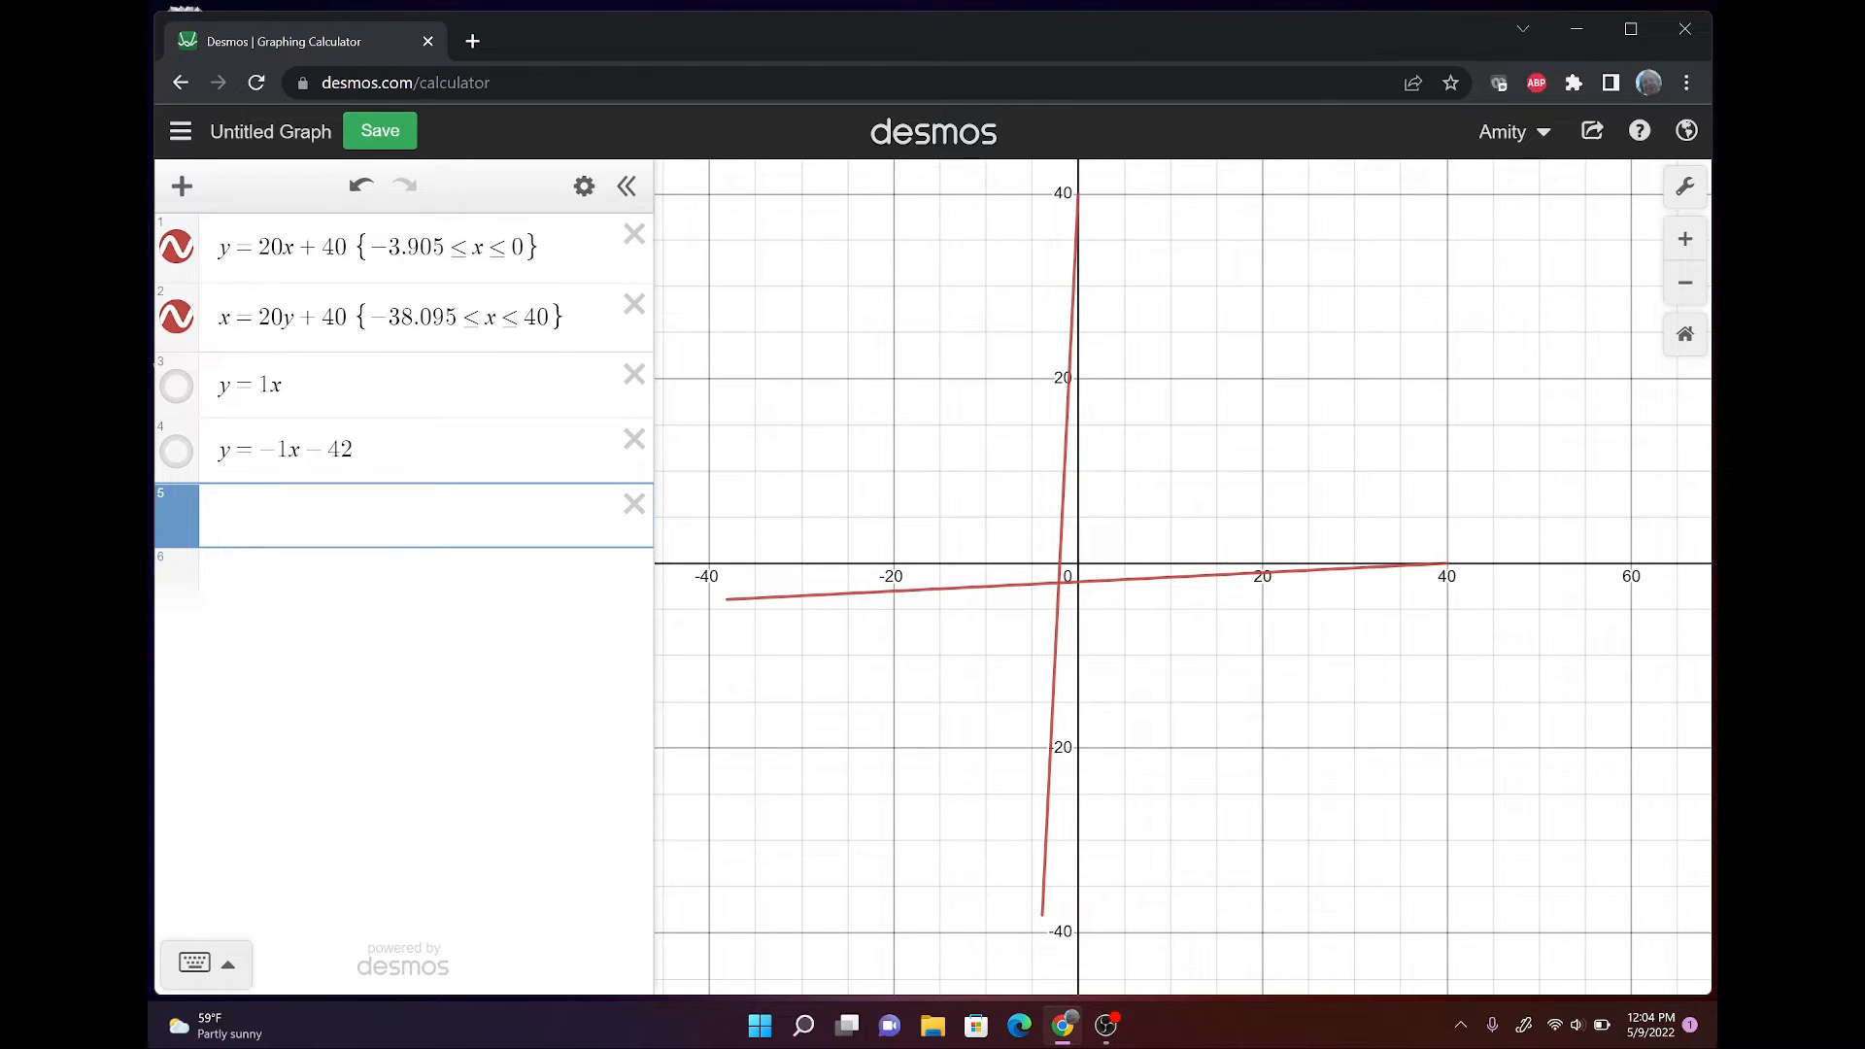
pyautogui.write('y = 3x ')
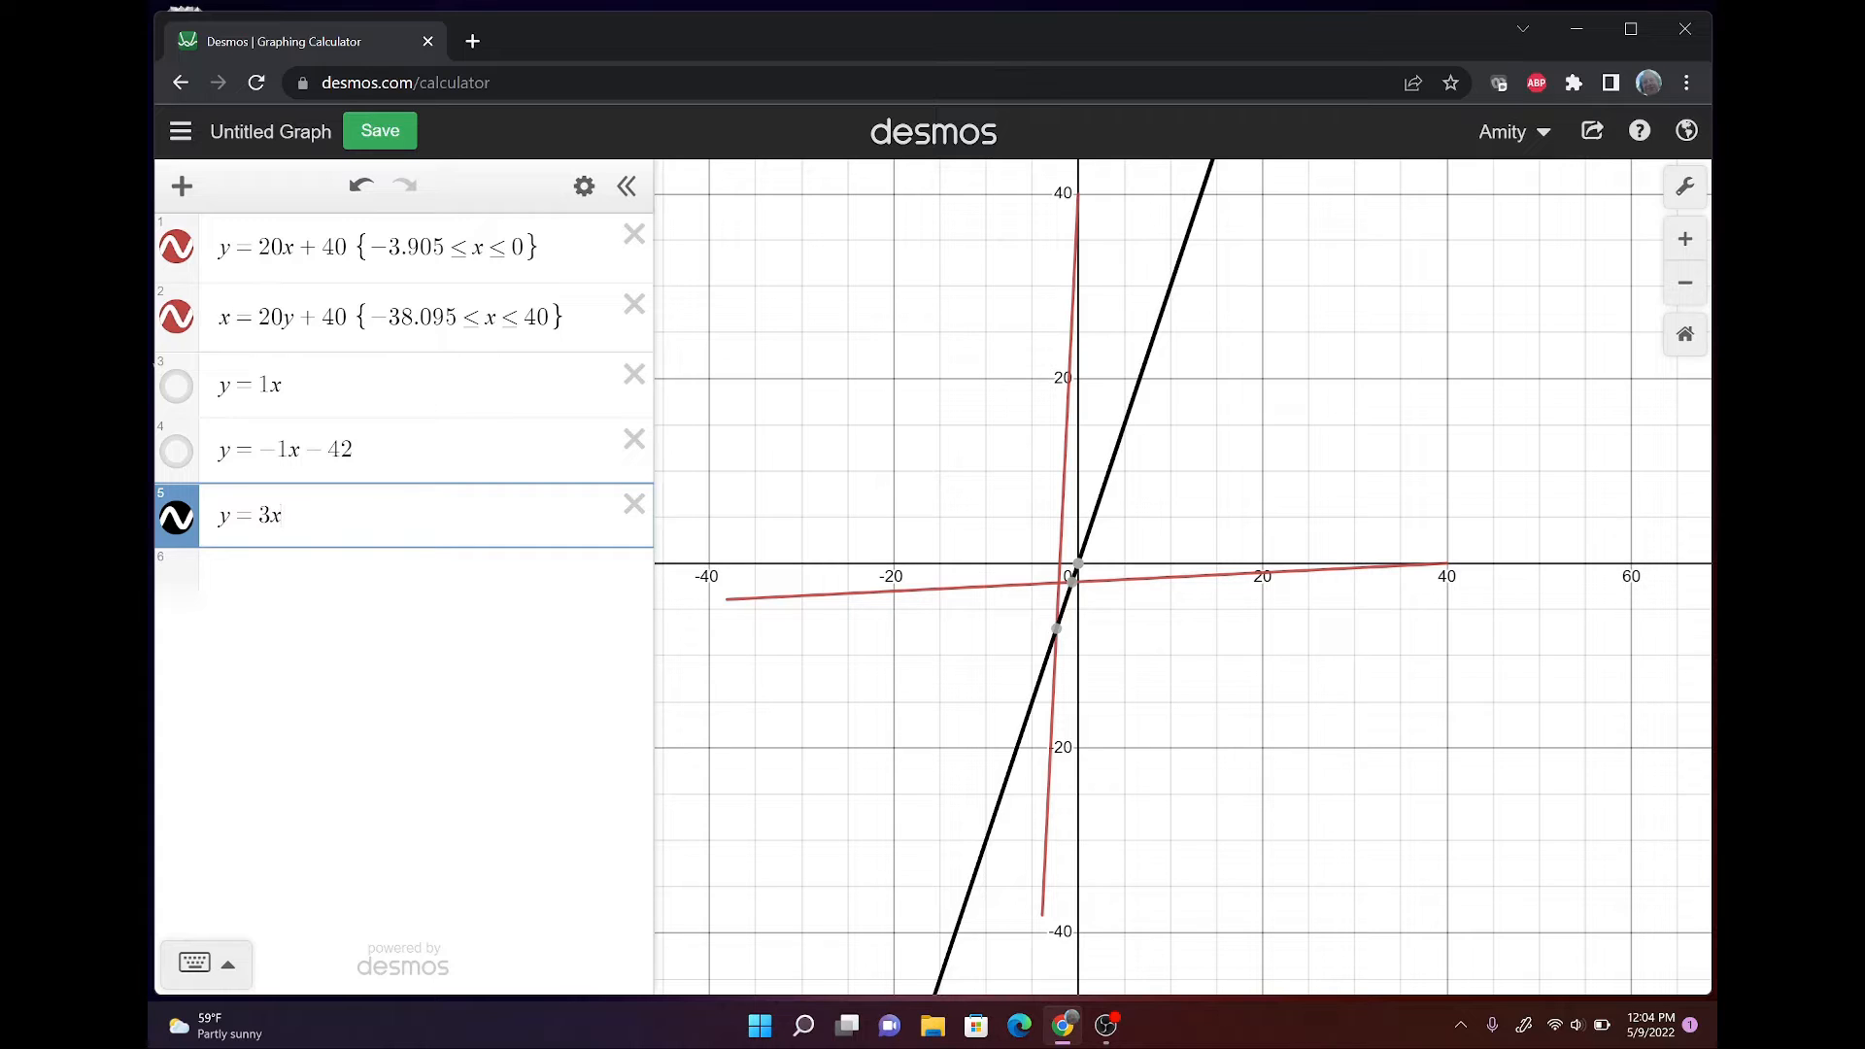
pyautogui.write('+ 1')
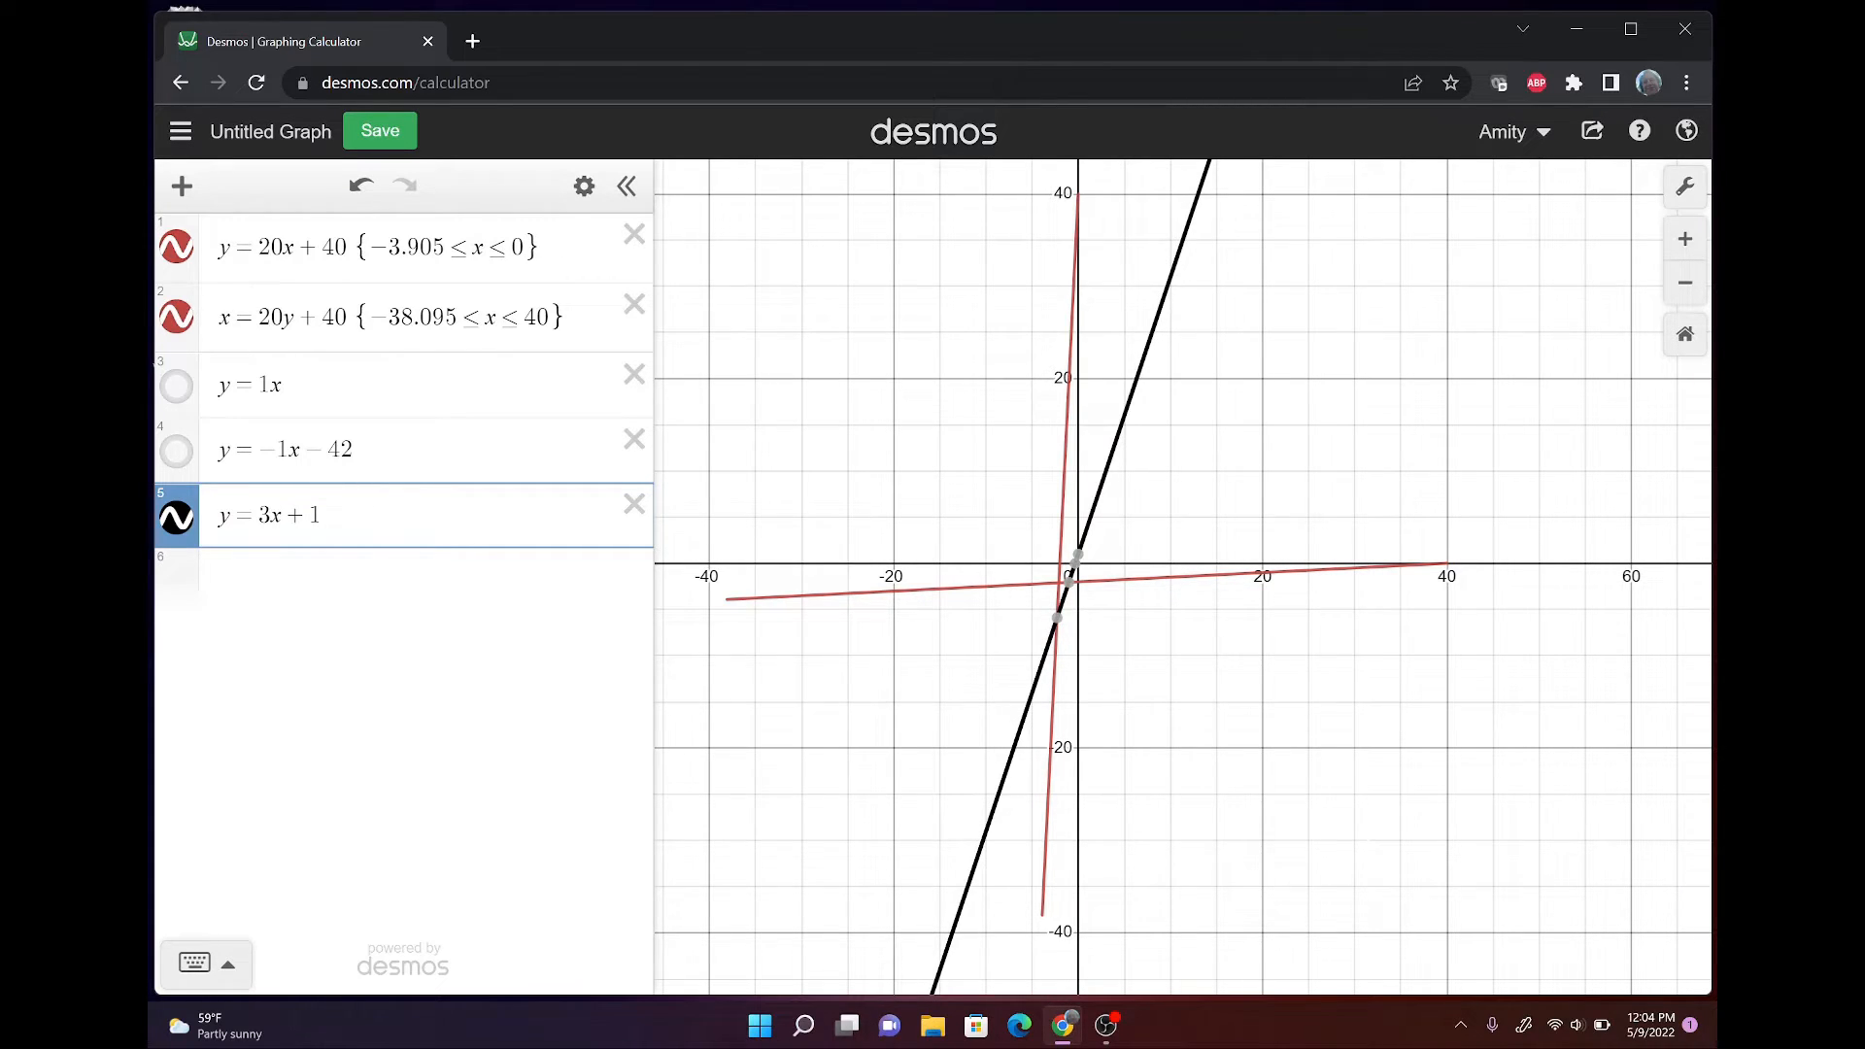
pyautogui.press('BackSpace')
pyautogui.press('BackSpace')
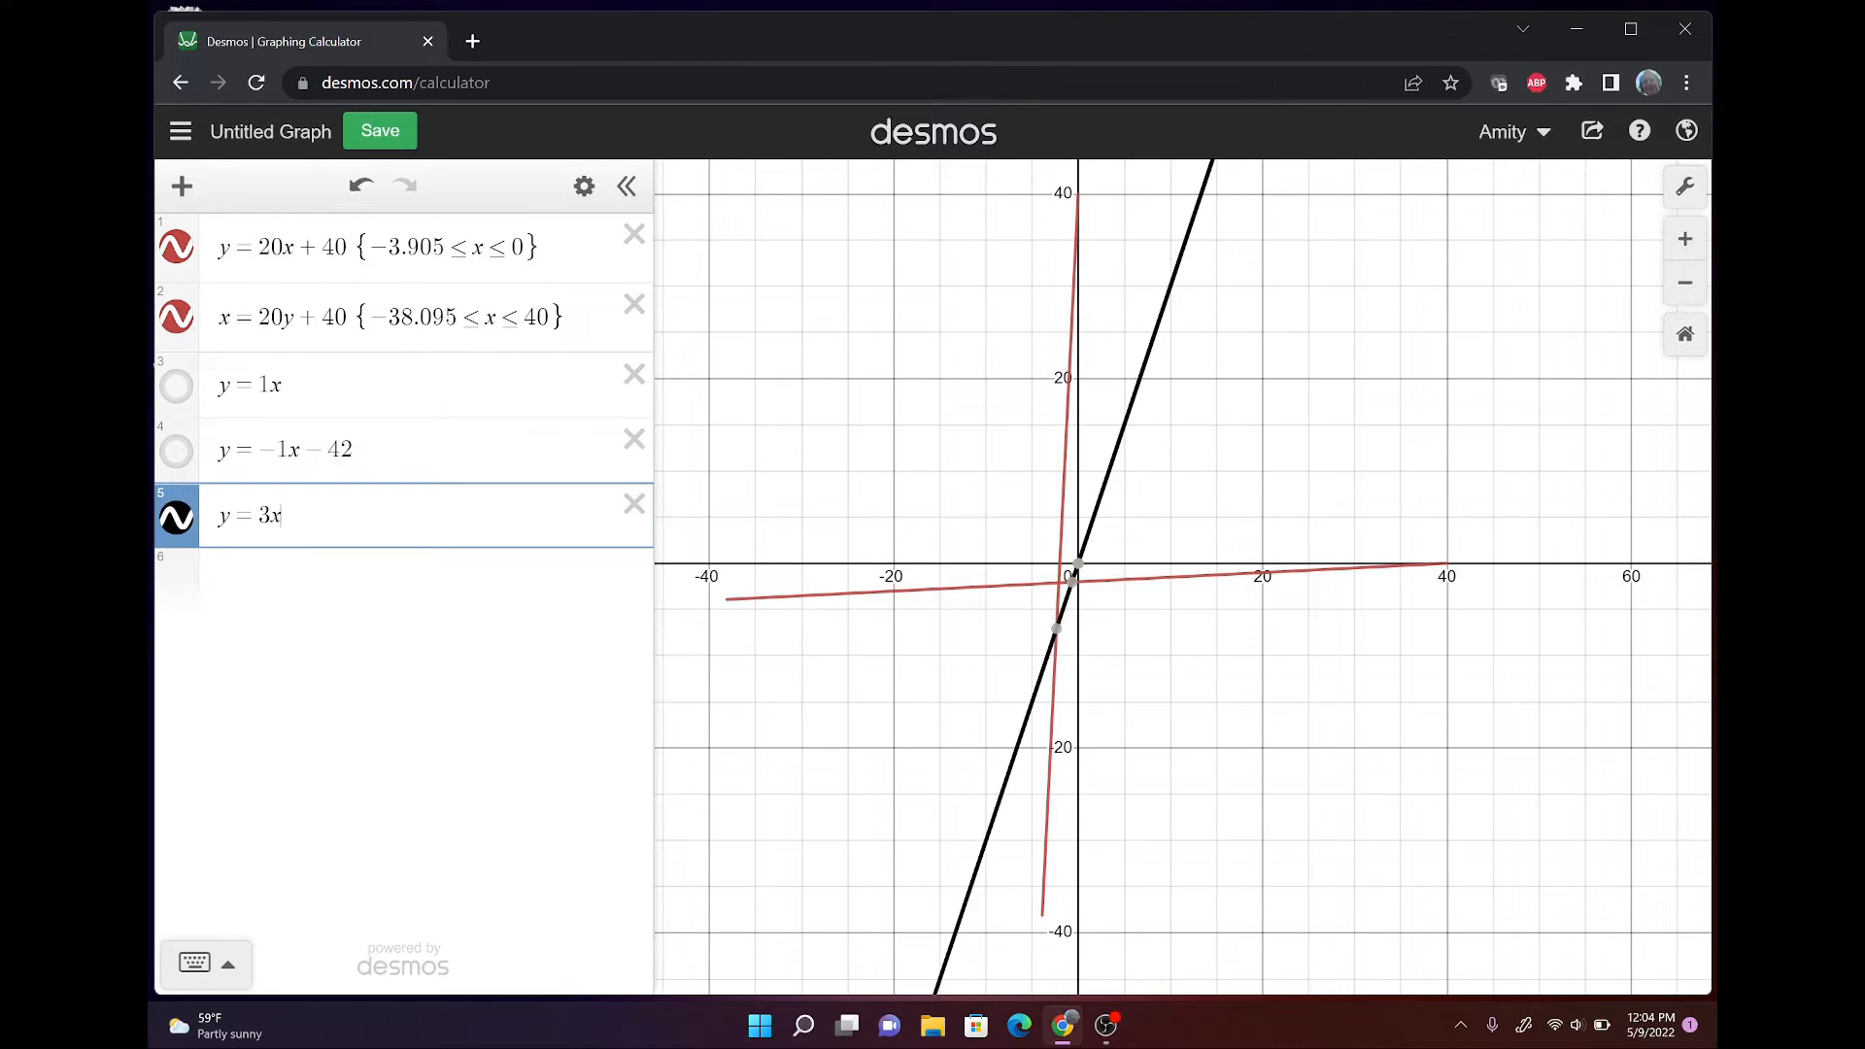
pyautogui.write('-3')
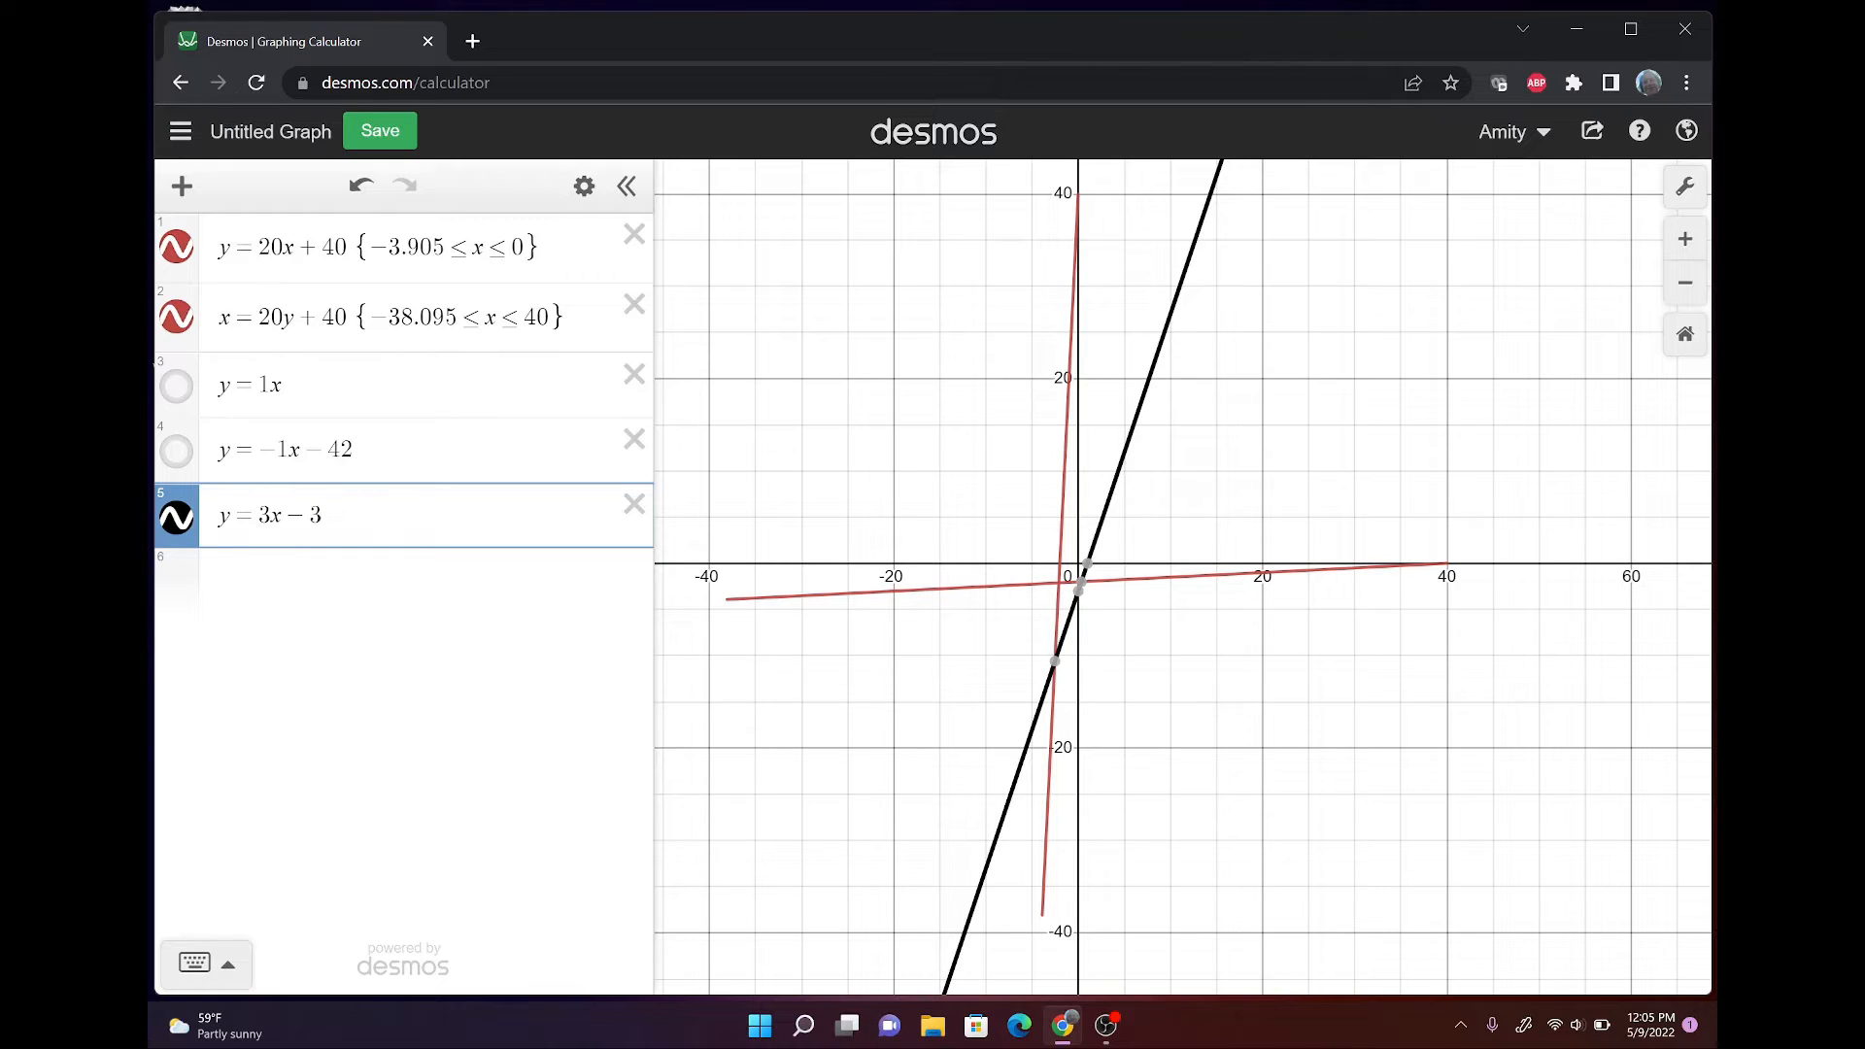
# Add the inverse line x = 3y - 3 as the following expression.
pyautogui.press('Return')
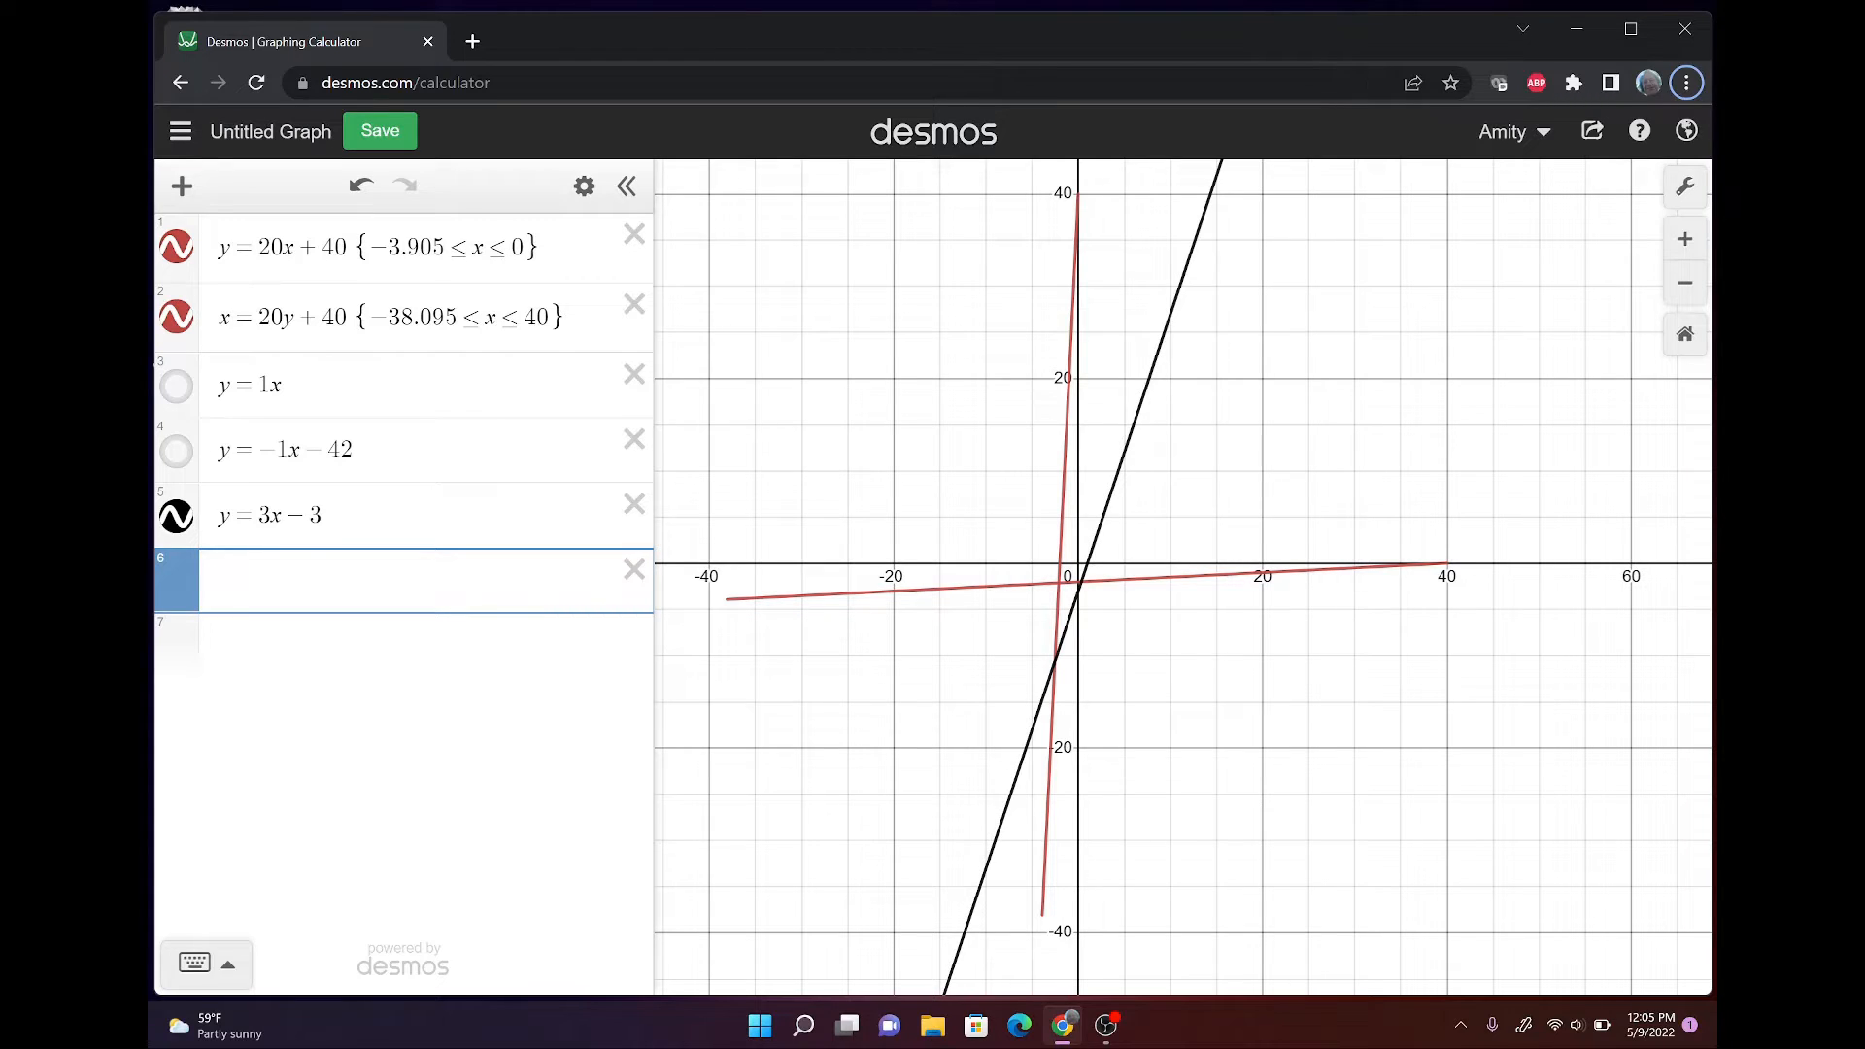
pyautogui.write('x')
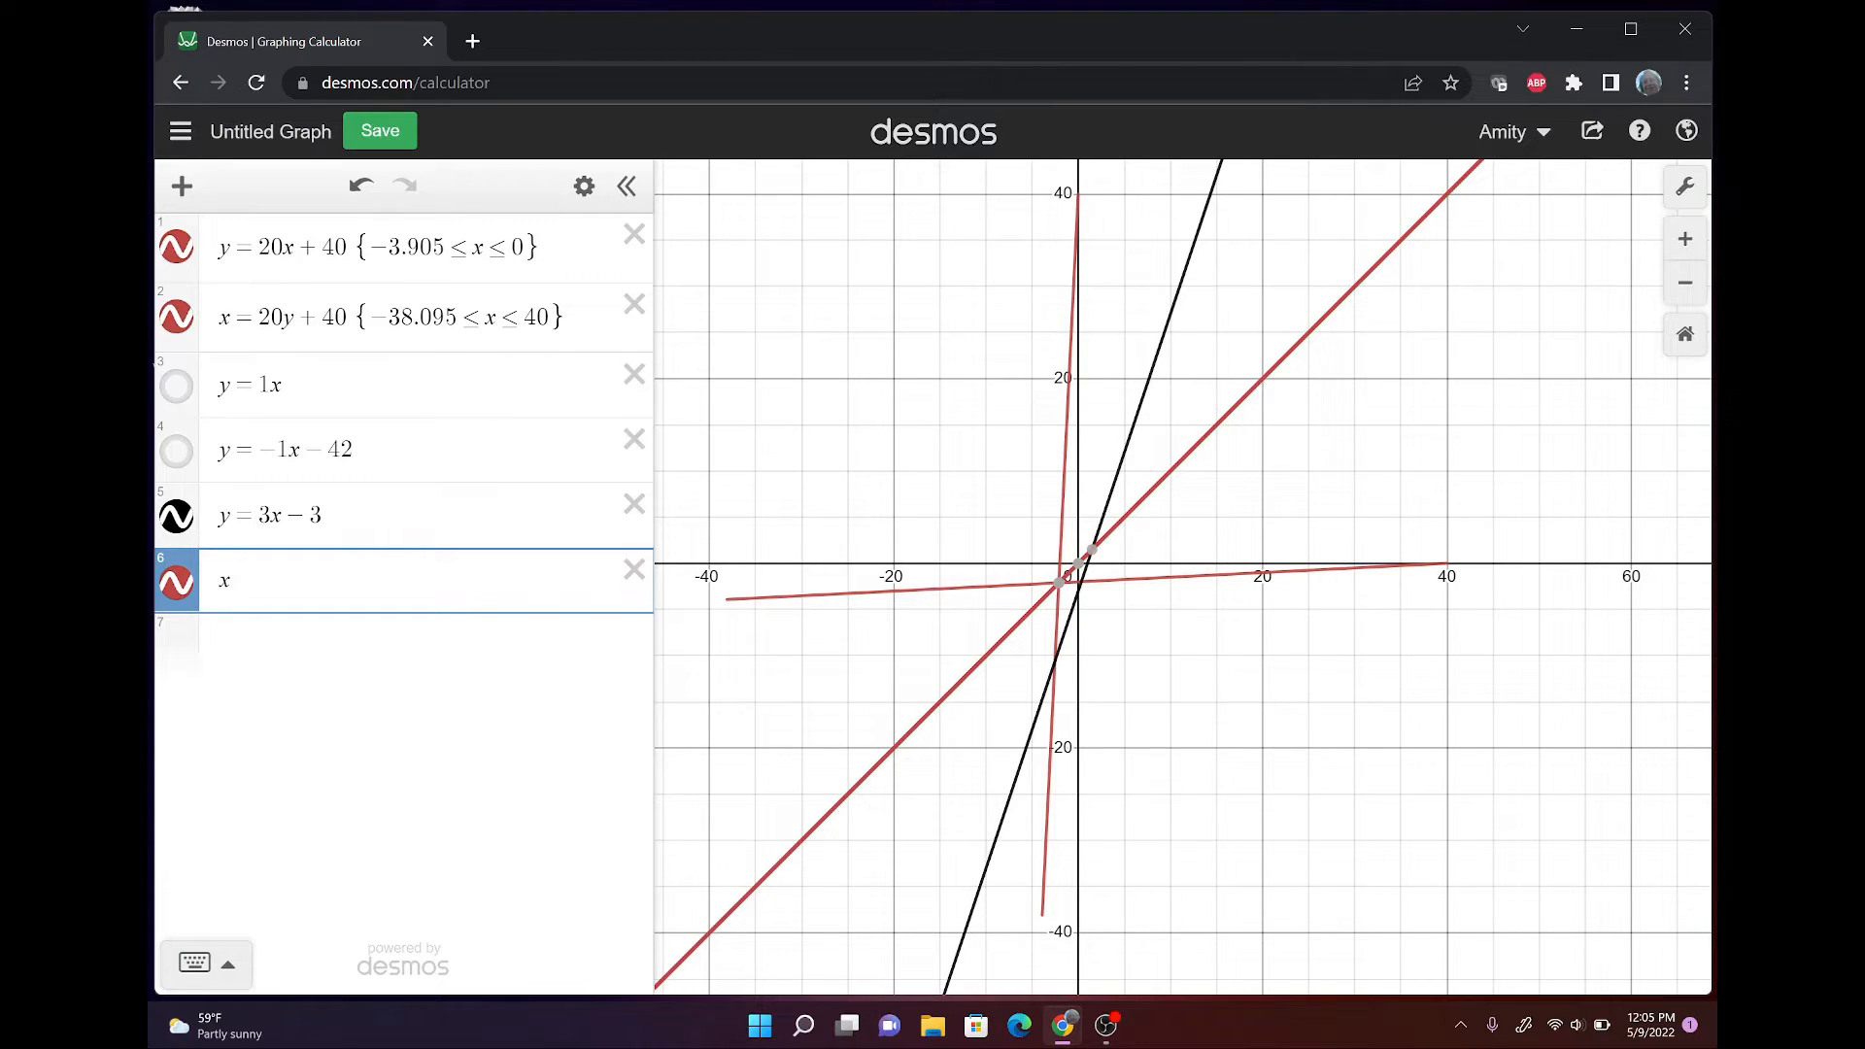
pyautogui.write('=3')
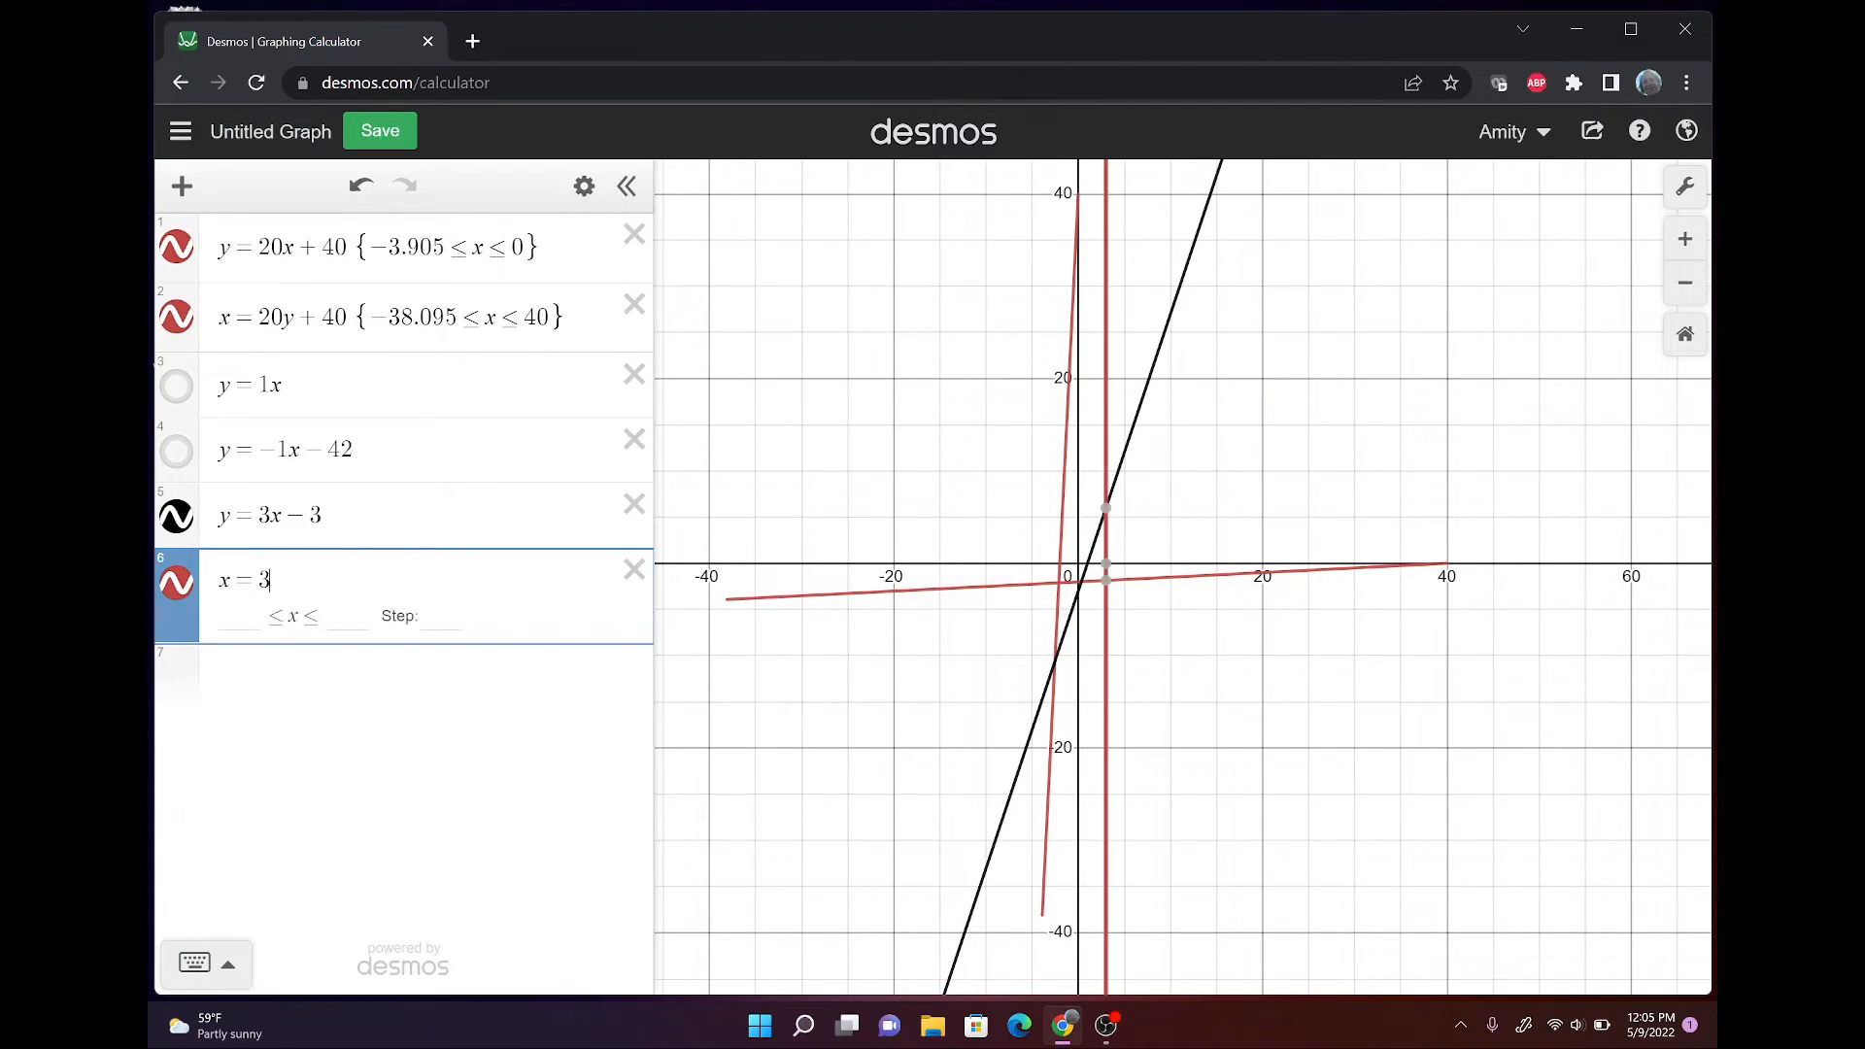
pyautogui.write('y-3')
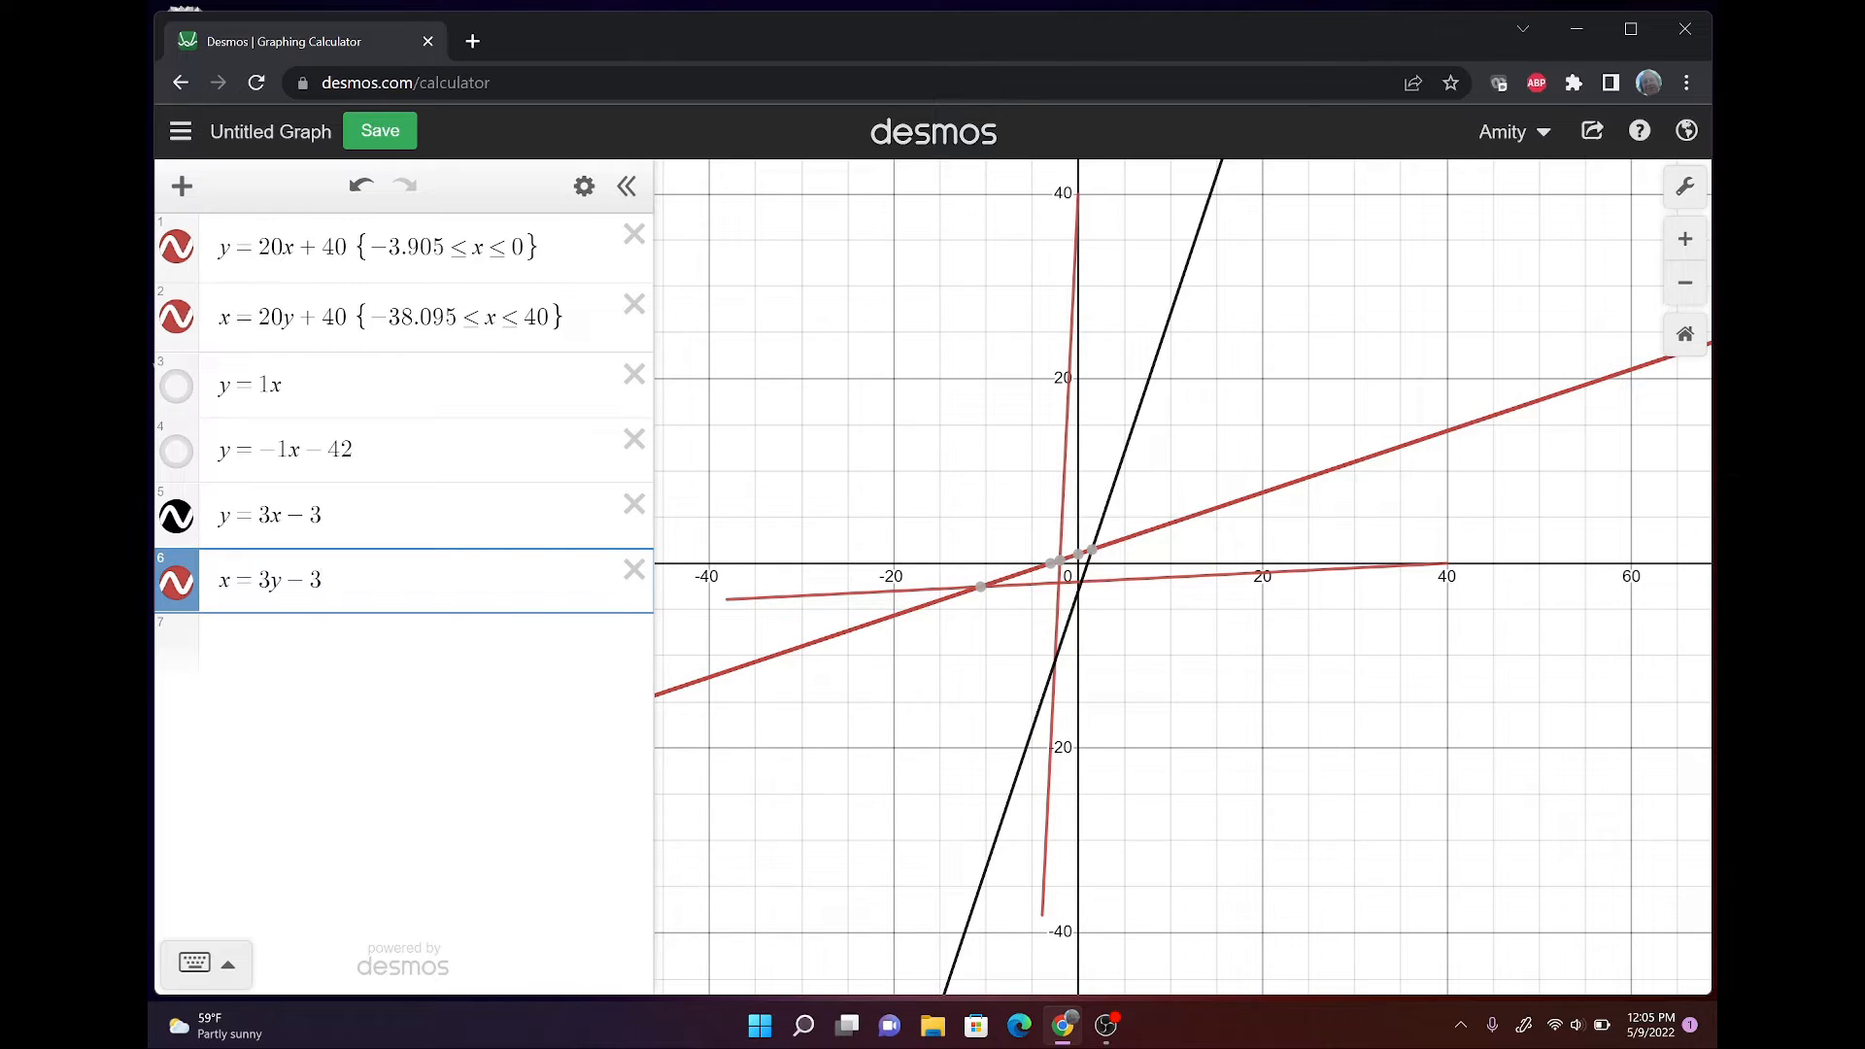
# Change the constant to +5 in both y = 3x - 3 and its inverse x = 3y - 3.
pyautogui.click(323, 516)
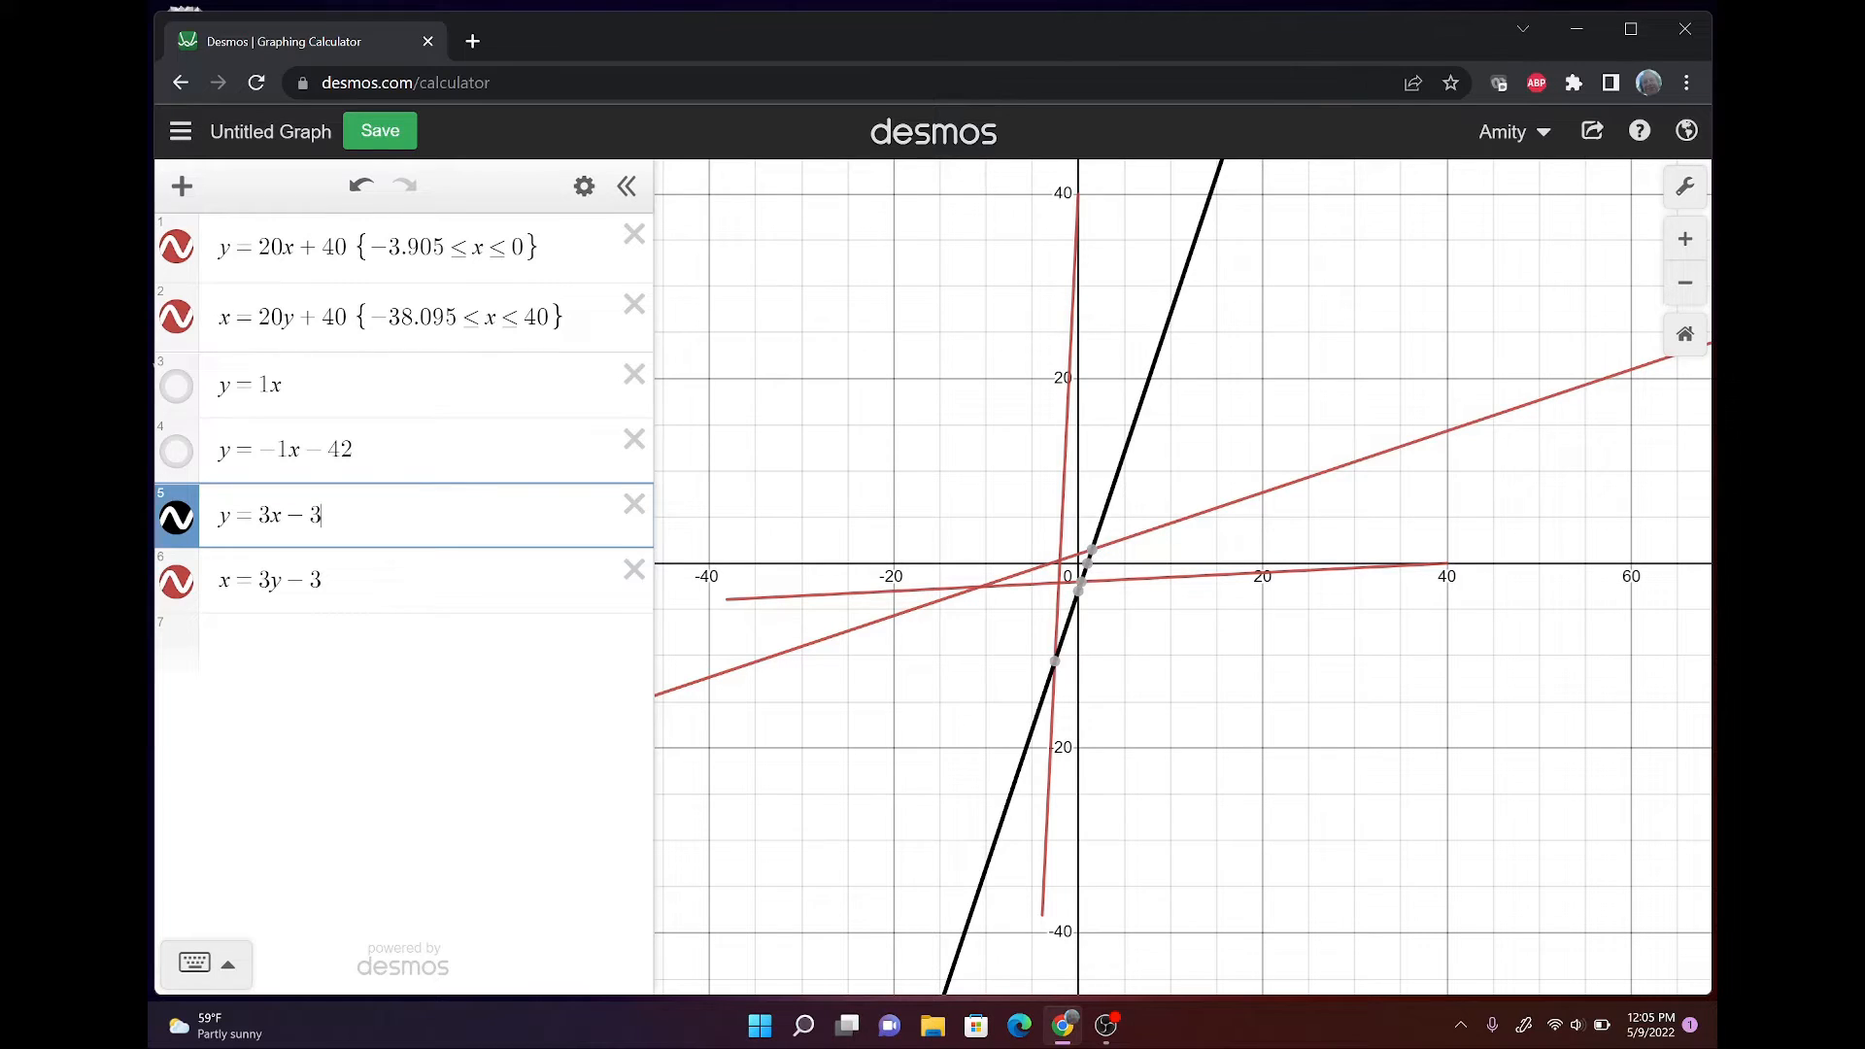
pyautogui.press('BackSpace')
pyautogui.press('BackSpace')
pyautogui.write('+5')
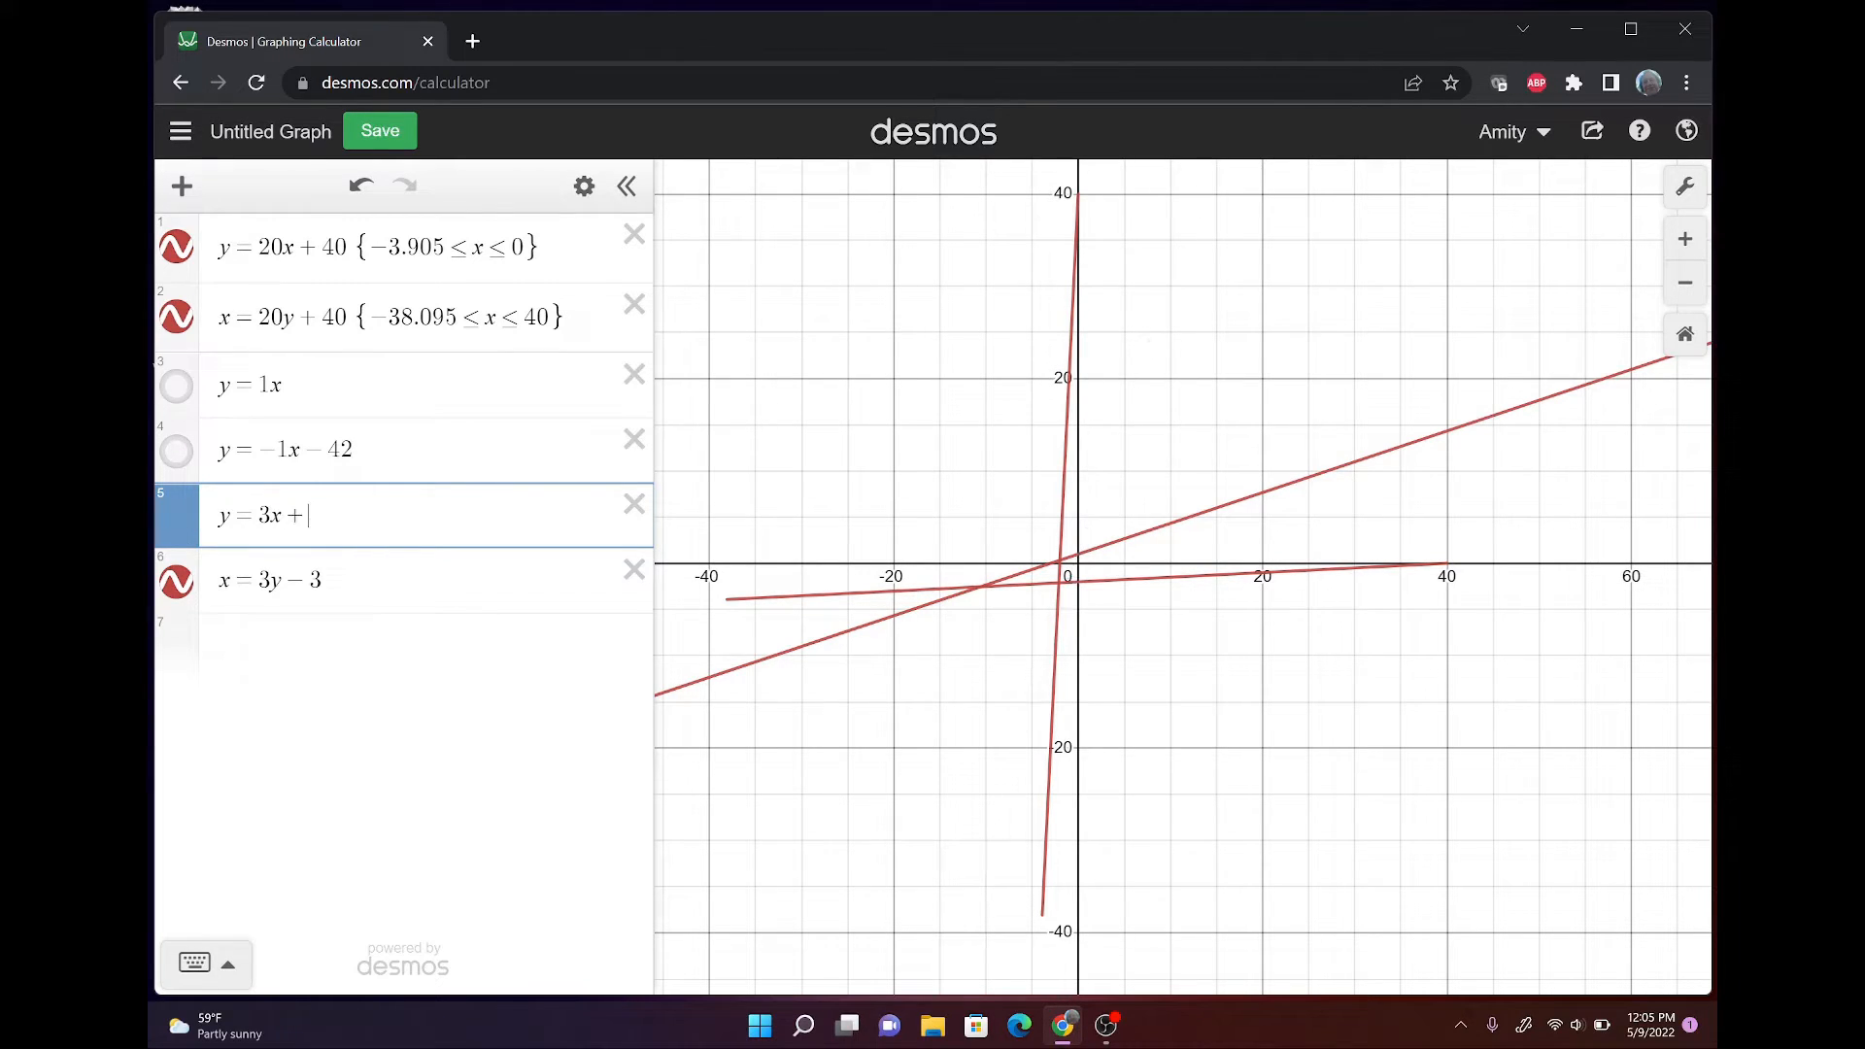
pyautogui.click(323, 581)
pyautogui.press('BackSpace')
pyautogui.press('BackSpace')
pyautogui.press('BackSpace')
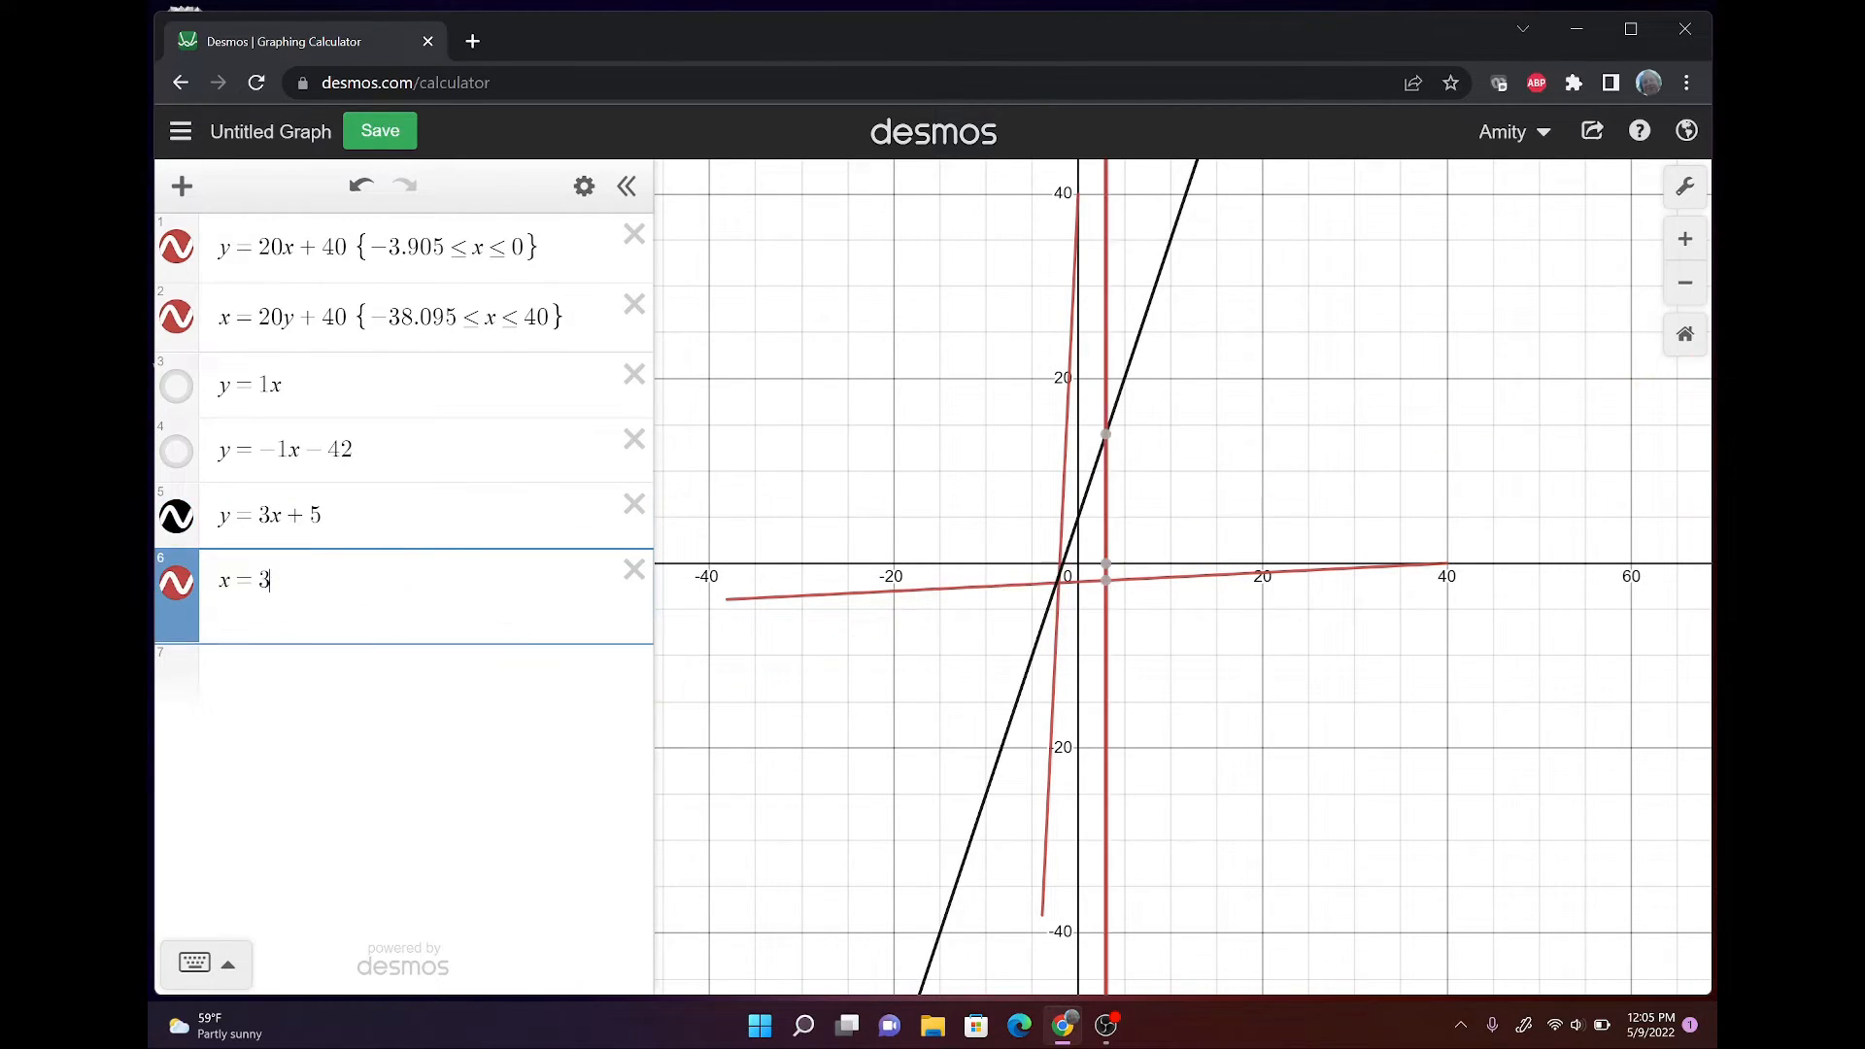
pyautogui.write('y + 5')
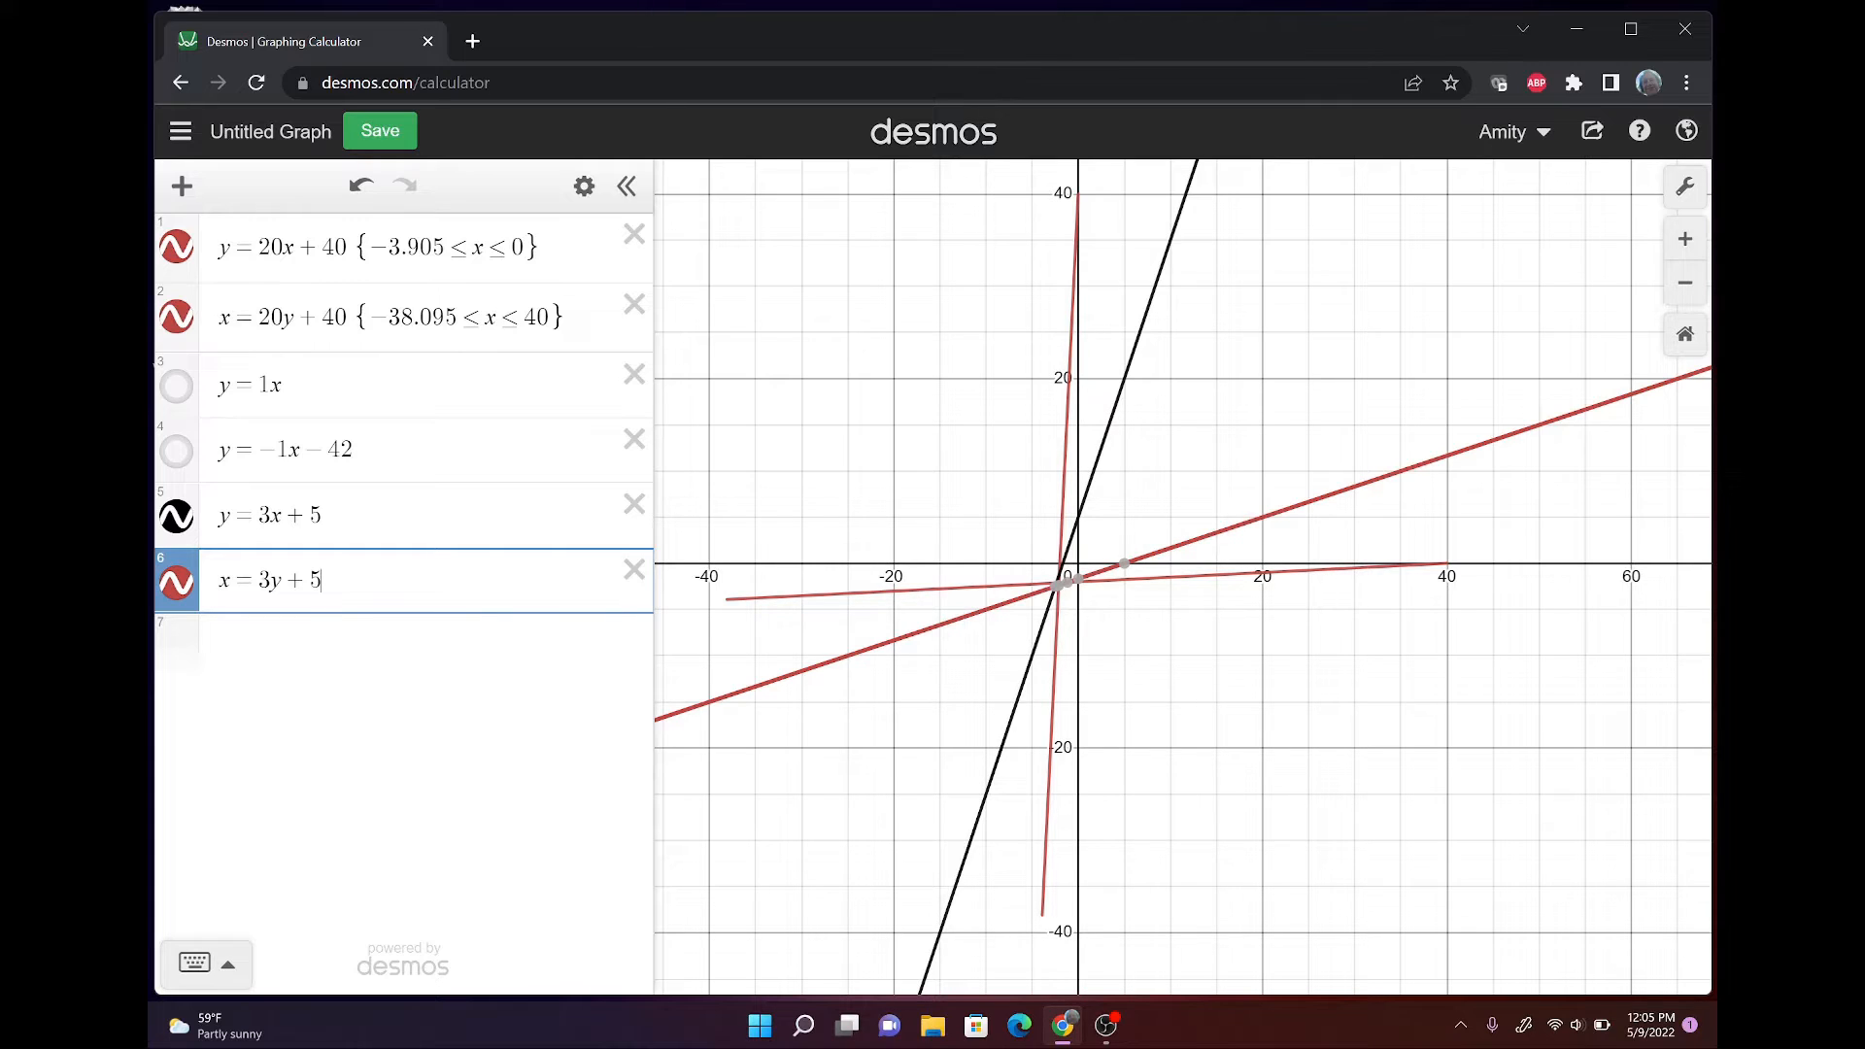
# Replace the constant with -6 in both y = 3x + 5 and its inverse x = 3y + 5.
pyautogui.click(322, 516)
pyautogui.press('BackSpace')
pyautogui.press('BackSpace')
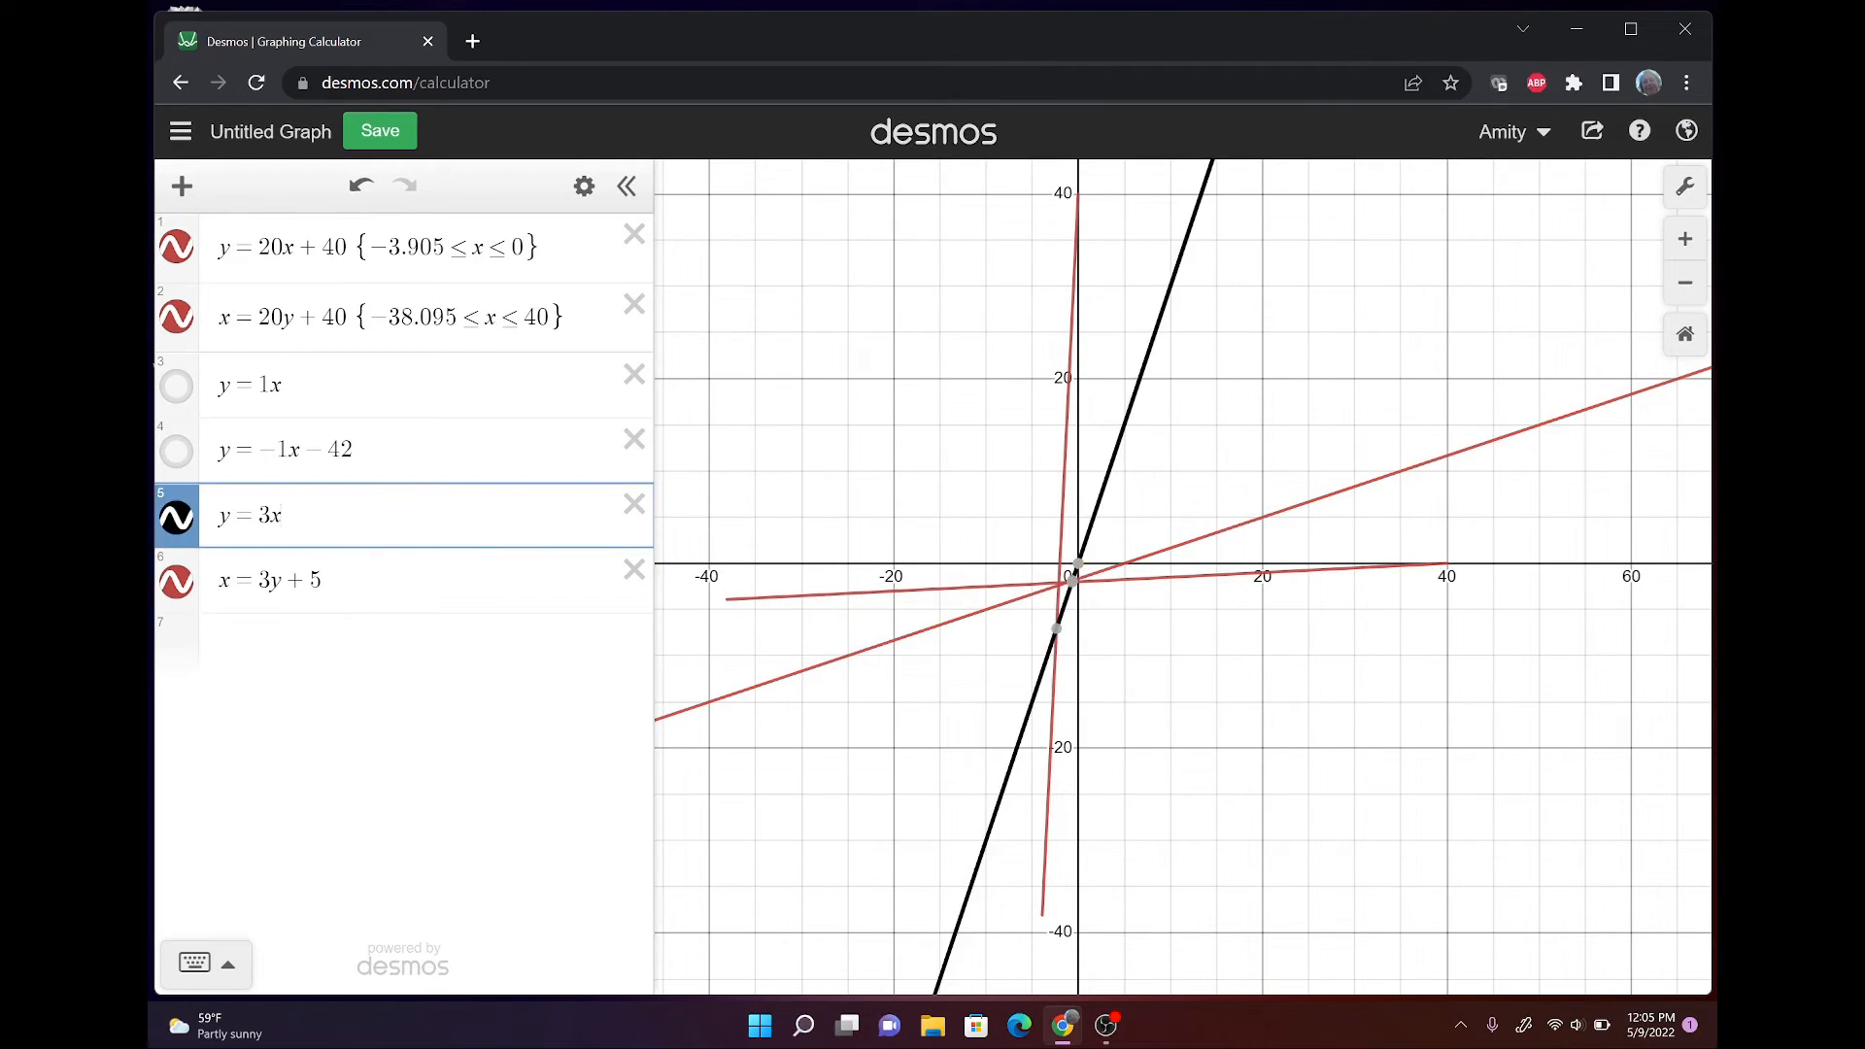
pyautogui.write('-6')
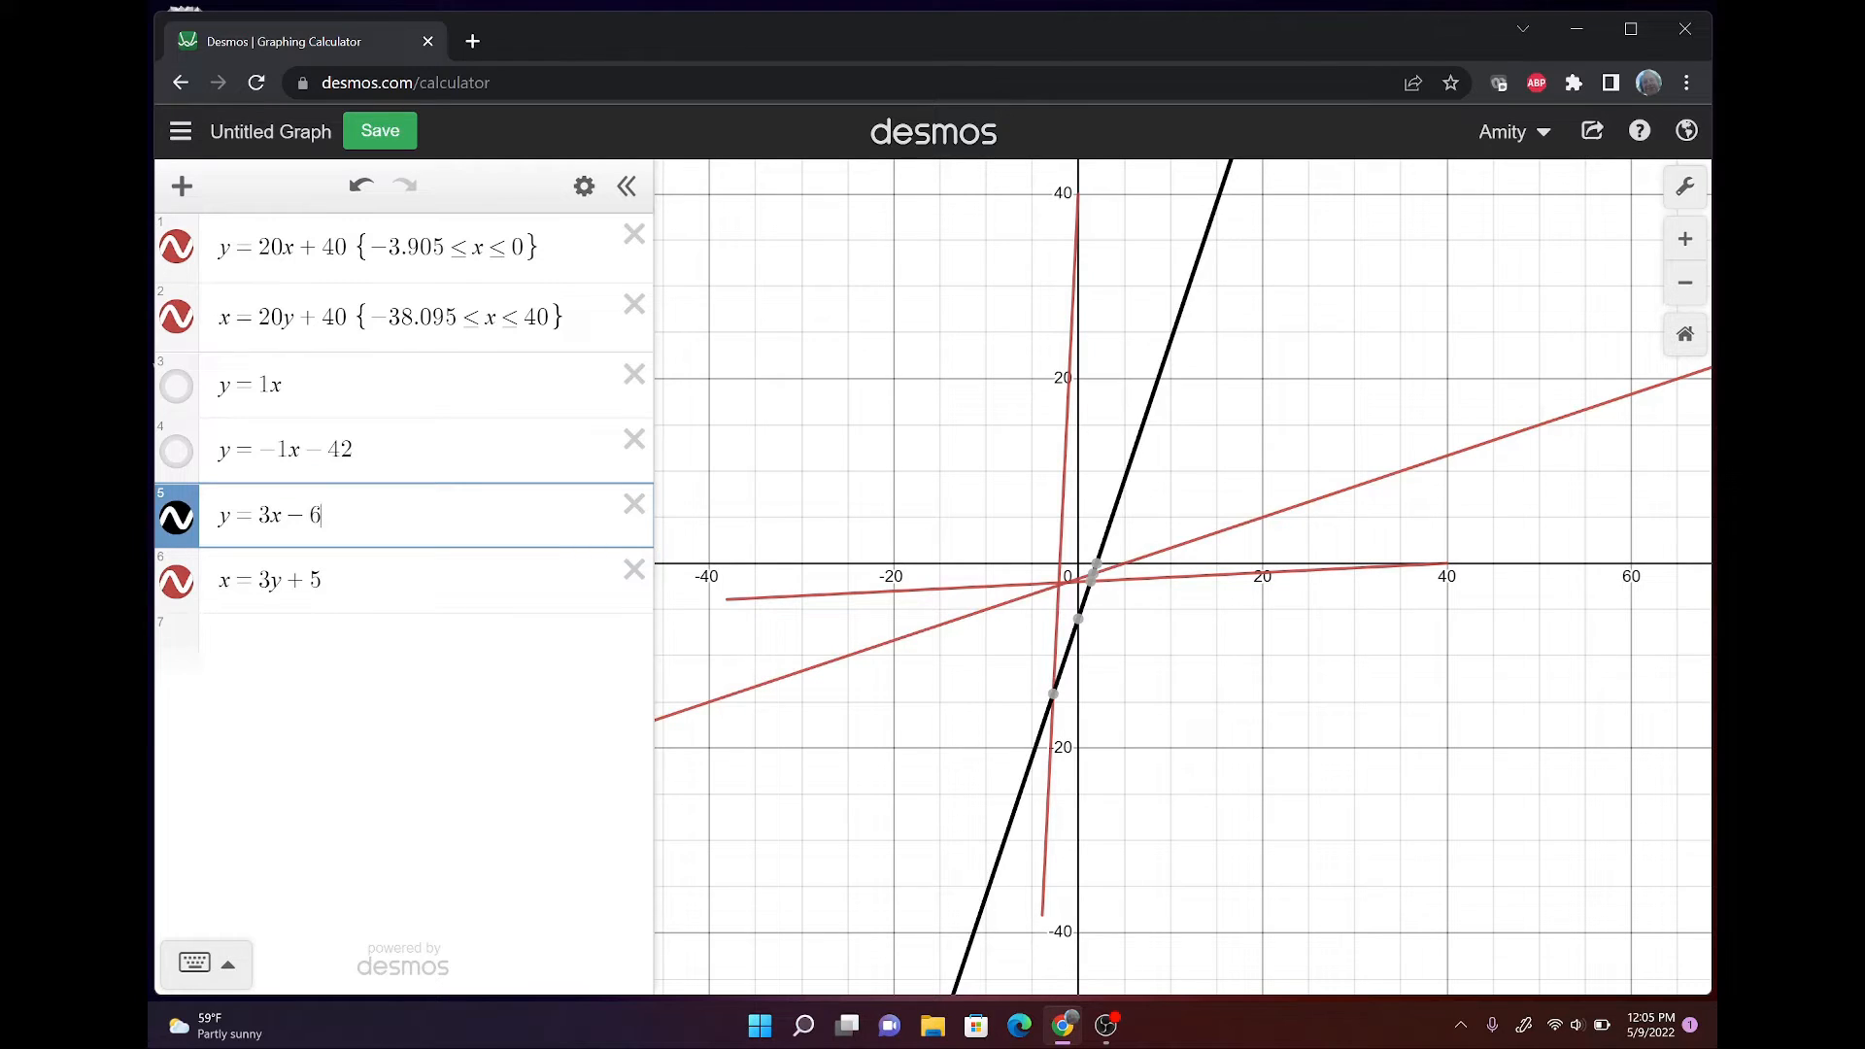
pyautogui.click(322, 580)
pyautogui.press('BackSpace')
pyautogui.press('BackSpace')
pyautogui.write('-6')
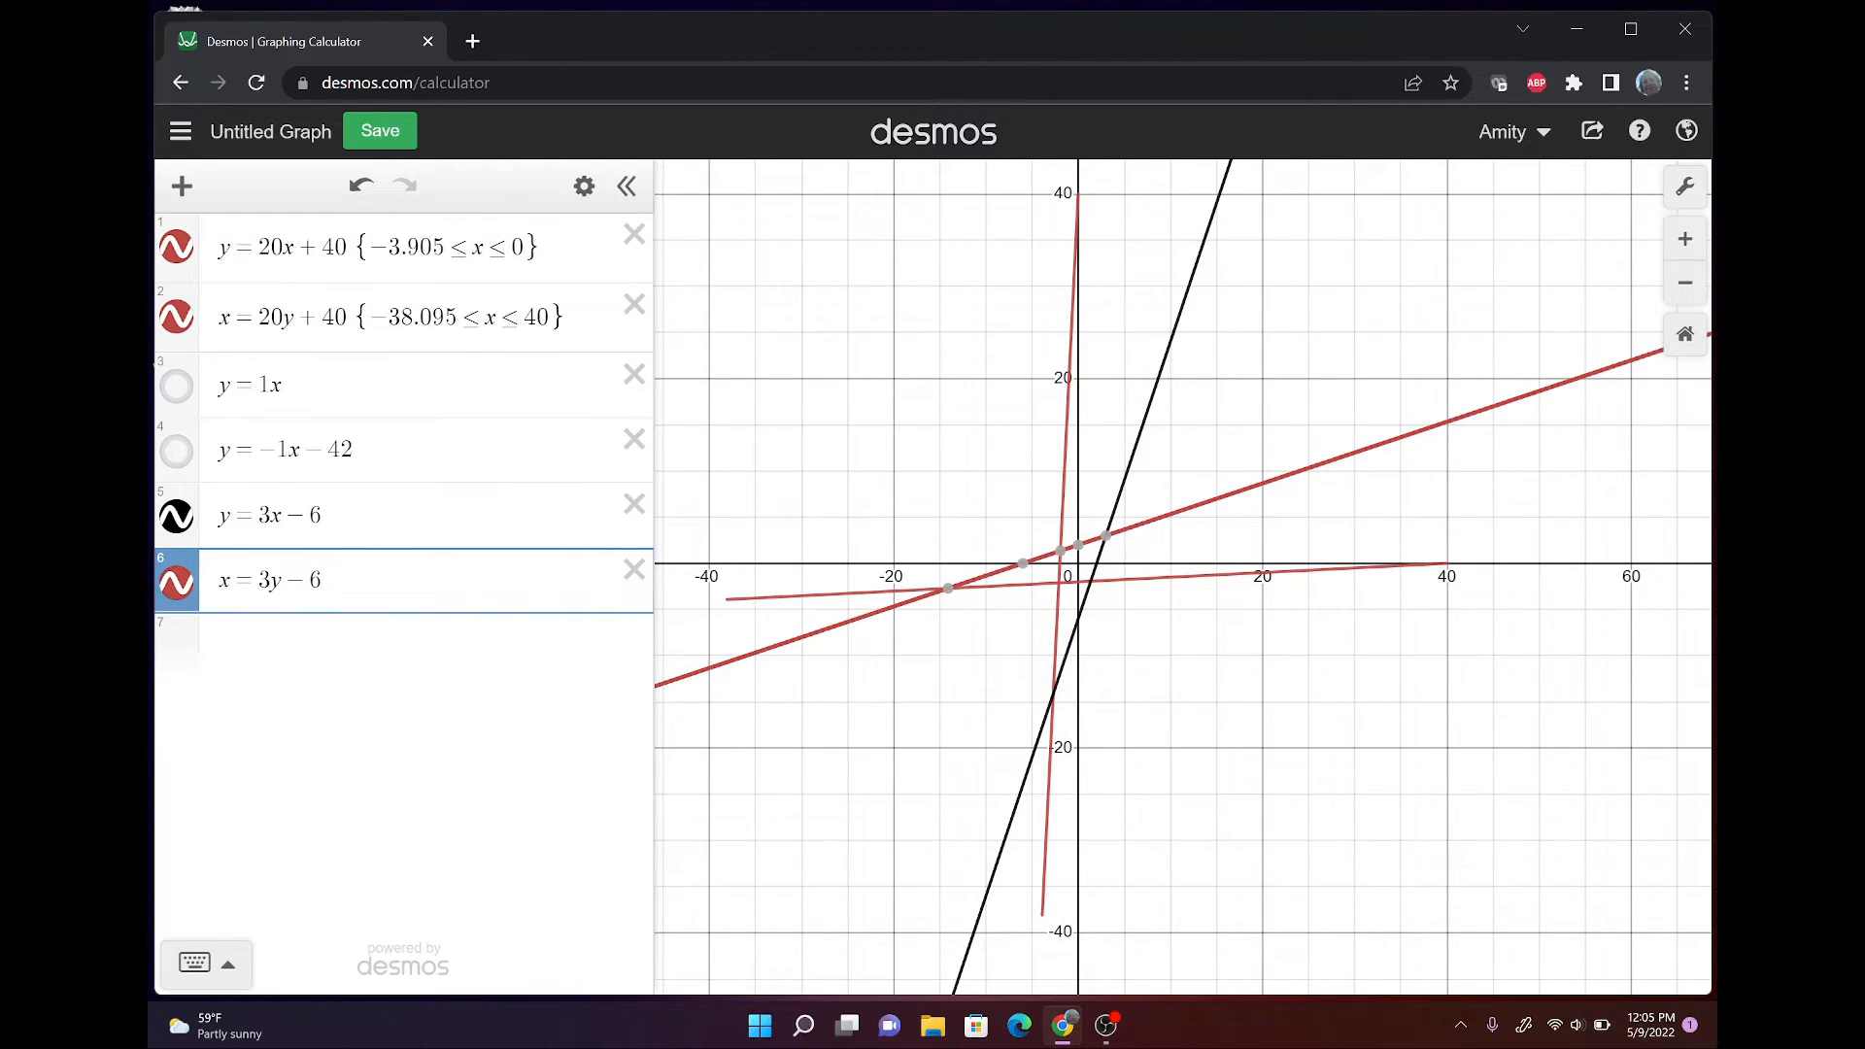
# Change the constant to -16 in both y = 3x - 6 and its inverse x = 3y - 6.
pyautogui.click(323, 516)
pyautogui.write('1')
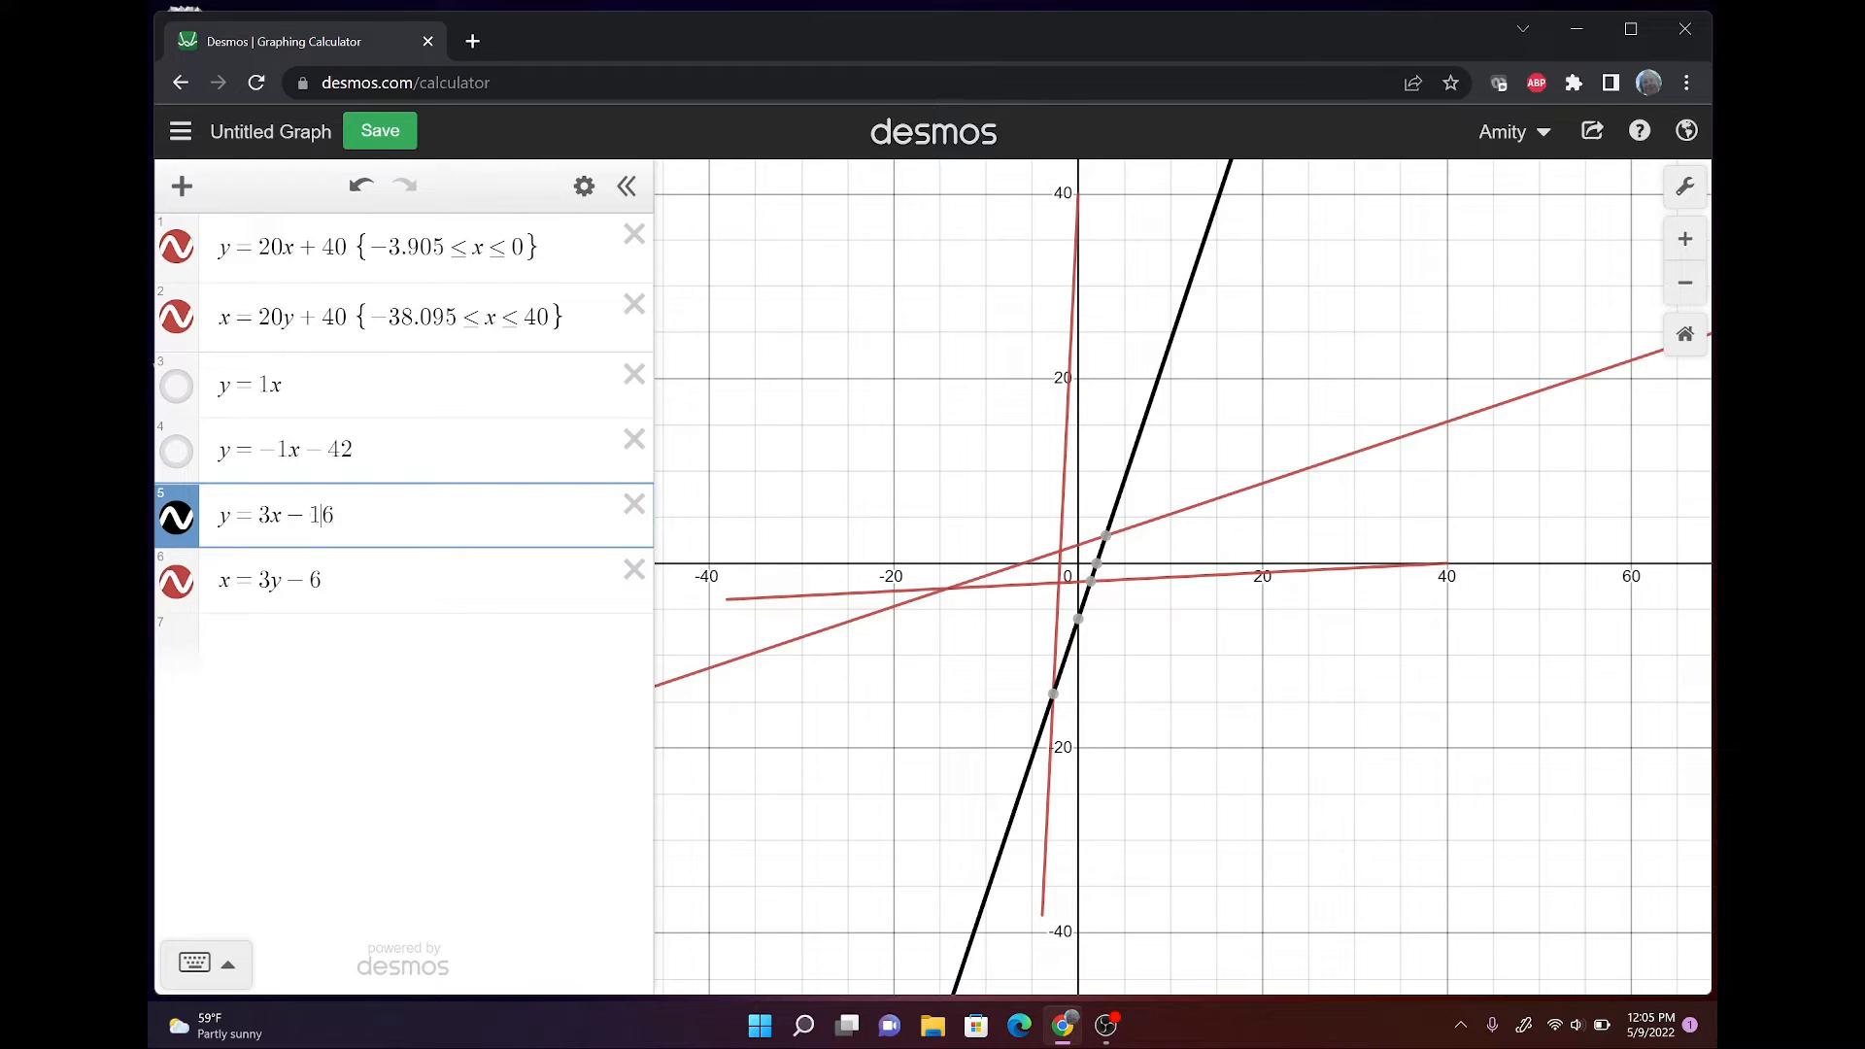
pyautogui.click(322, 581)
pyautogui.write('1')
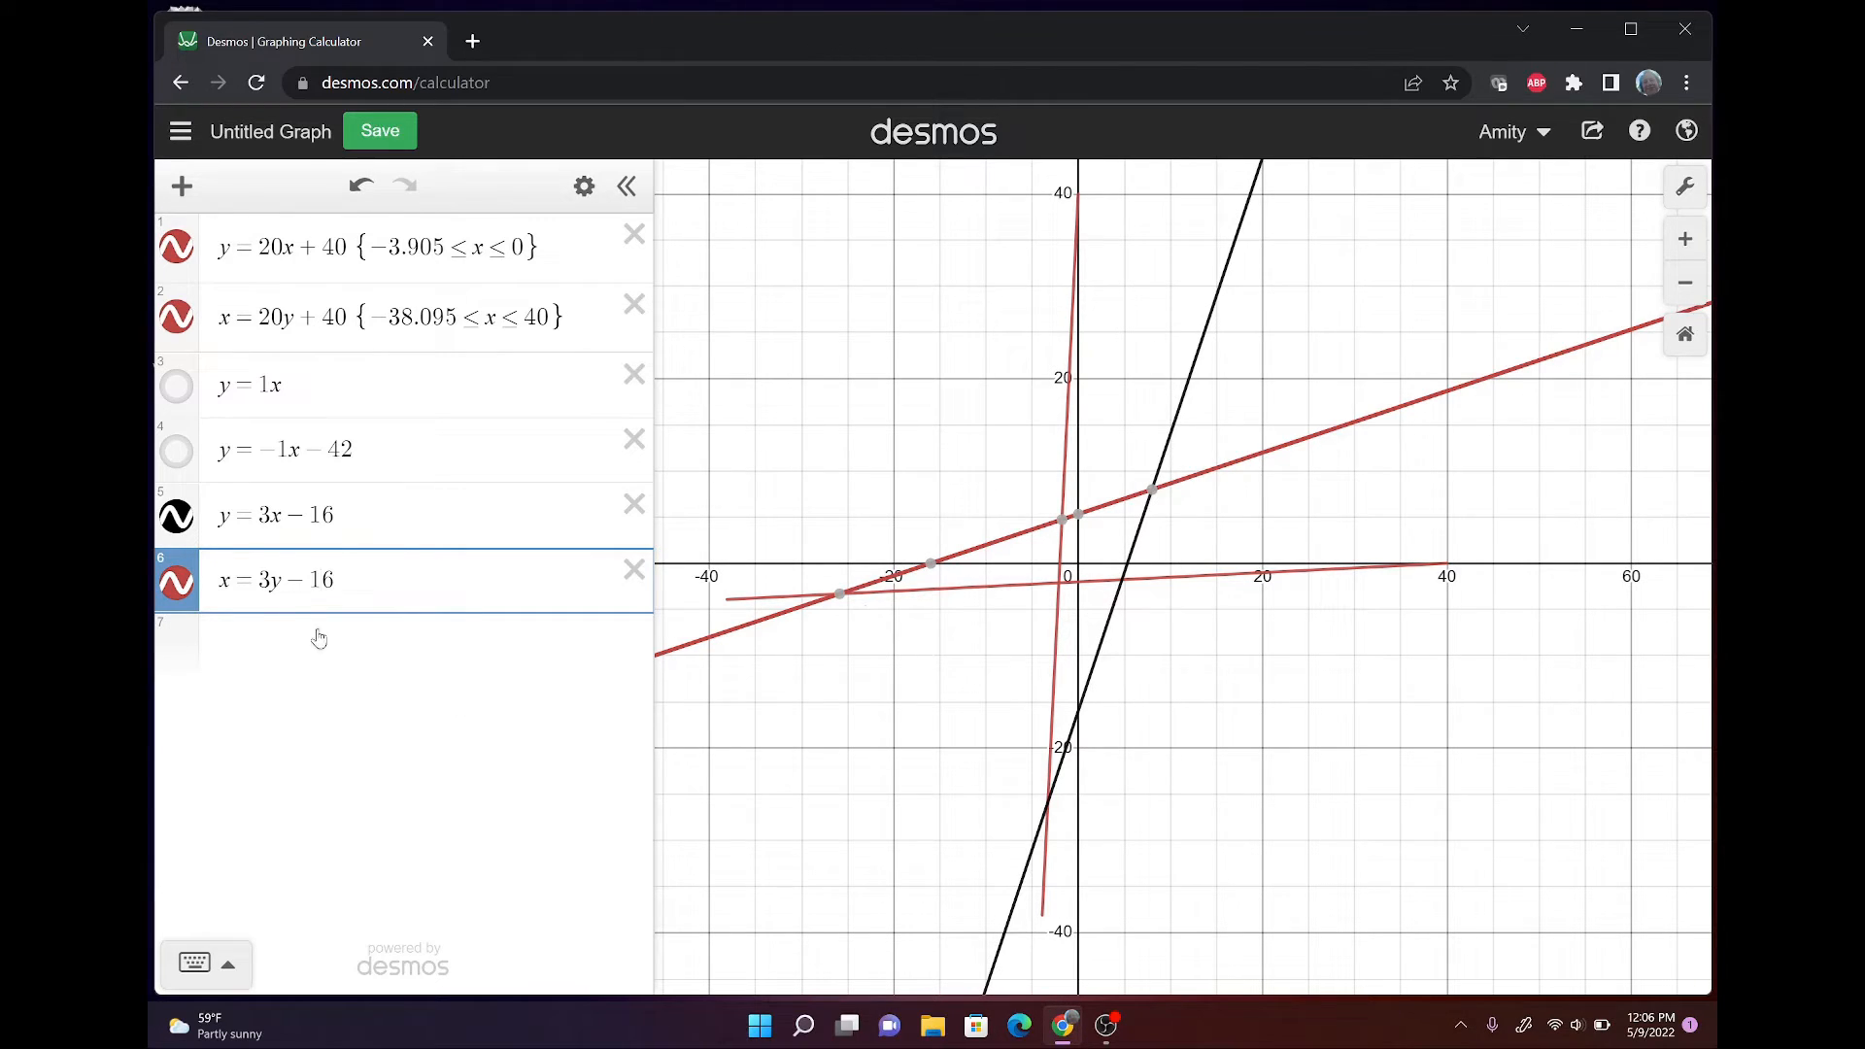
# Recolour the lines x = 3y - 16 and y = 3x - 16 blue.
pyautogui.click(180, 593)
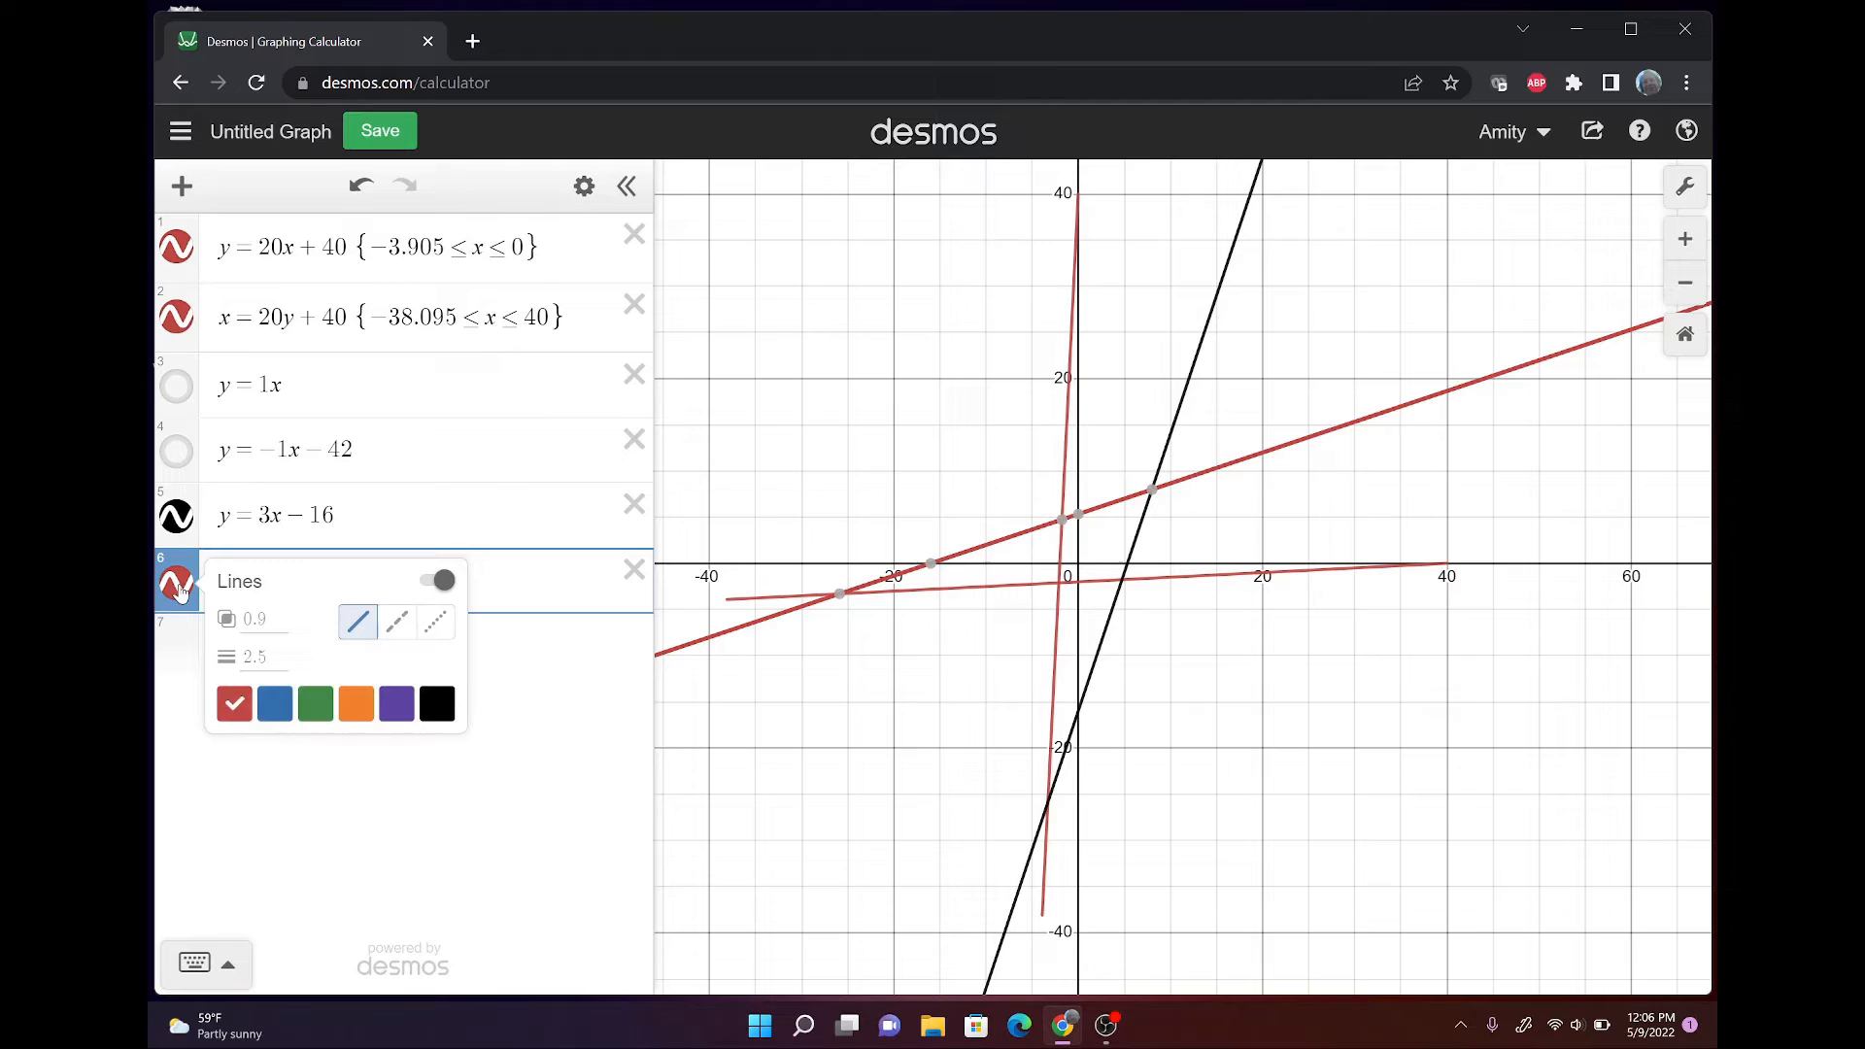
pyautogui.click(275, 703)
pyautogui.click(177, 515)
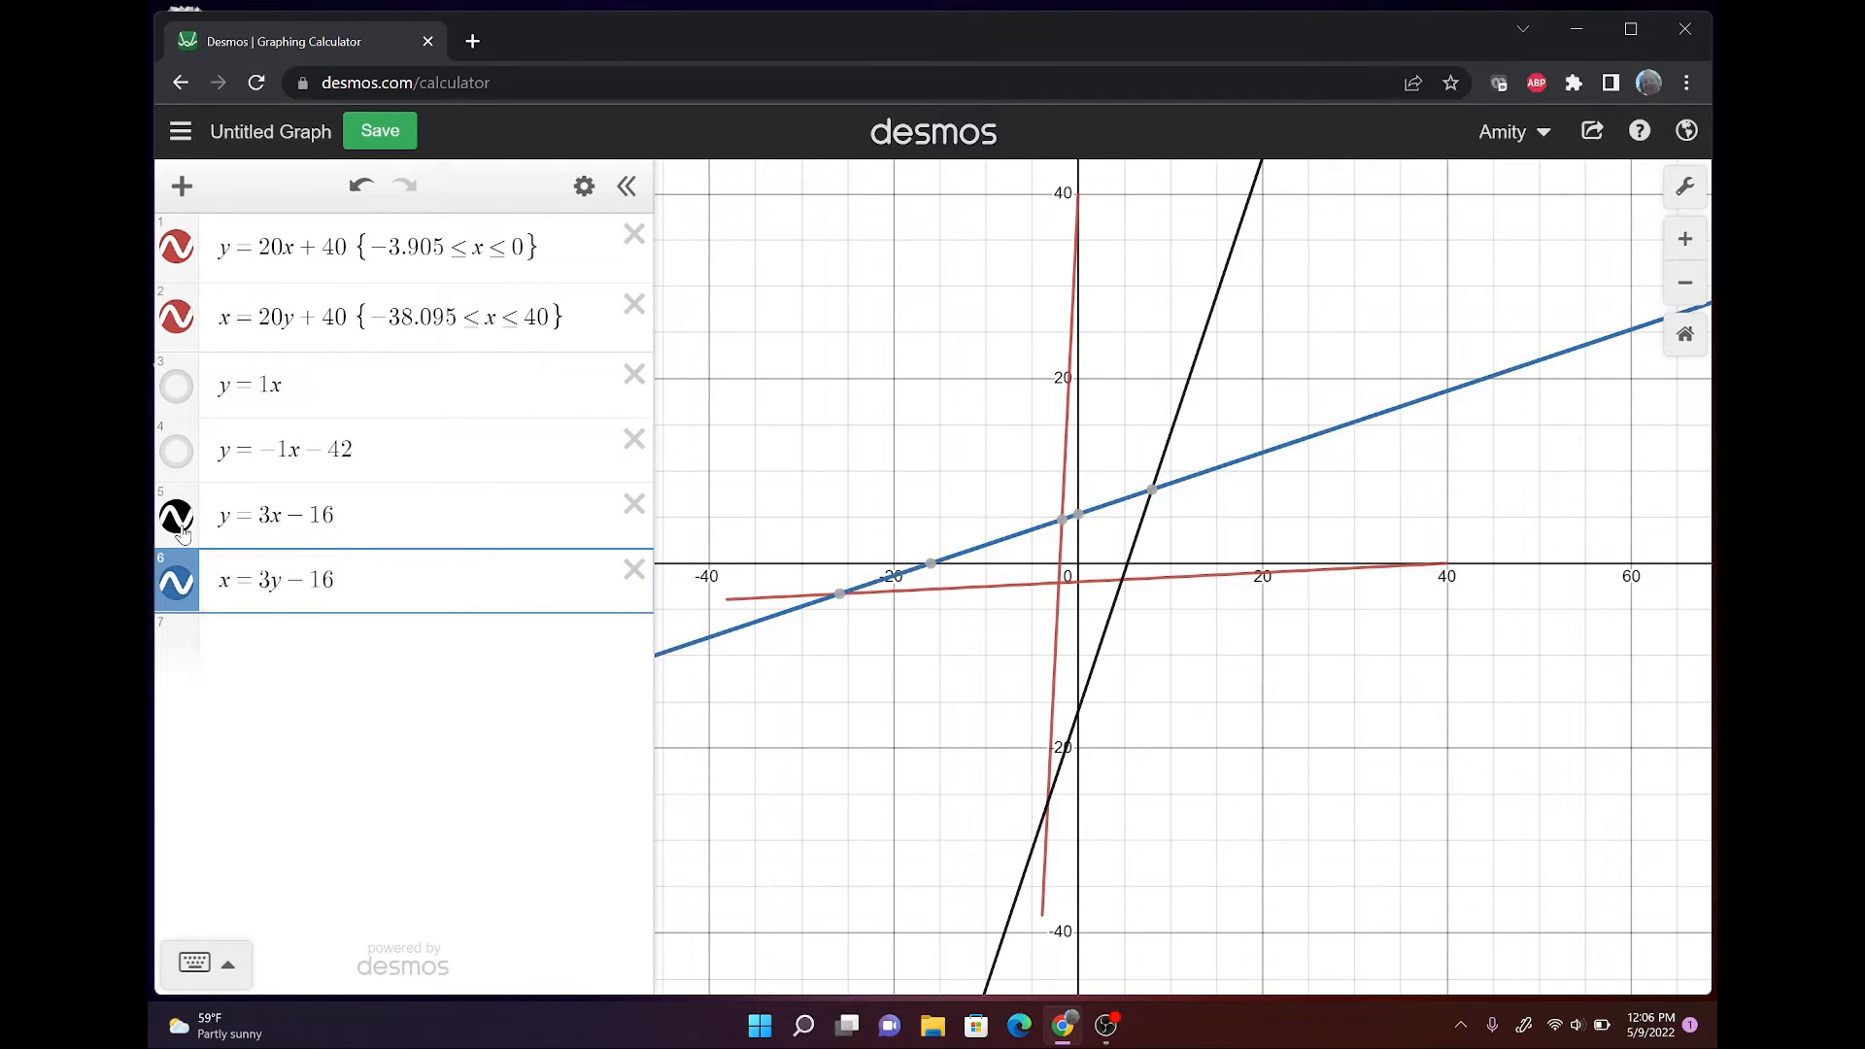
pyautogui.click(177, 516)
pyautogui.click(270, 647)
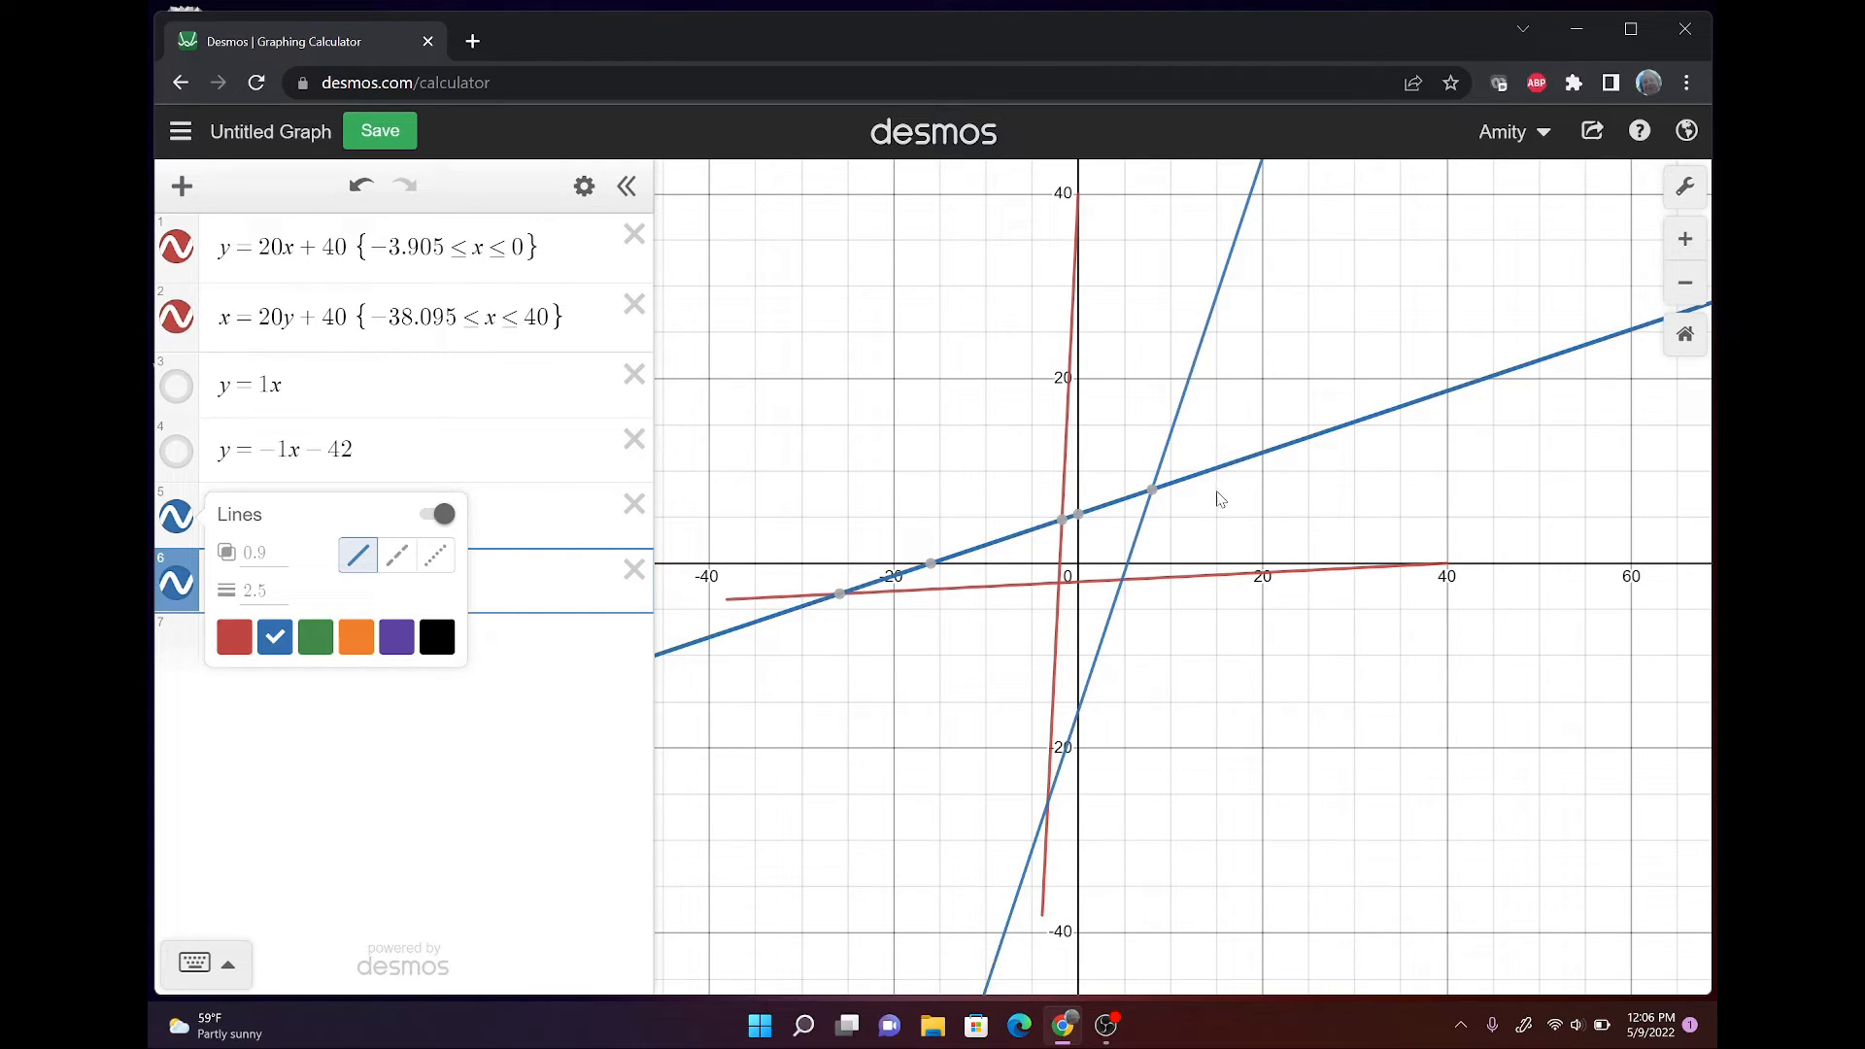
pyautogui.moveTo(1153, 492)
pyautogui.click(572, 648)
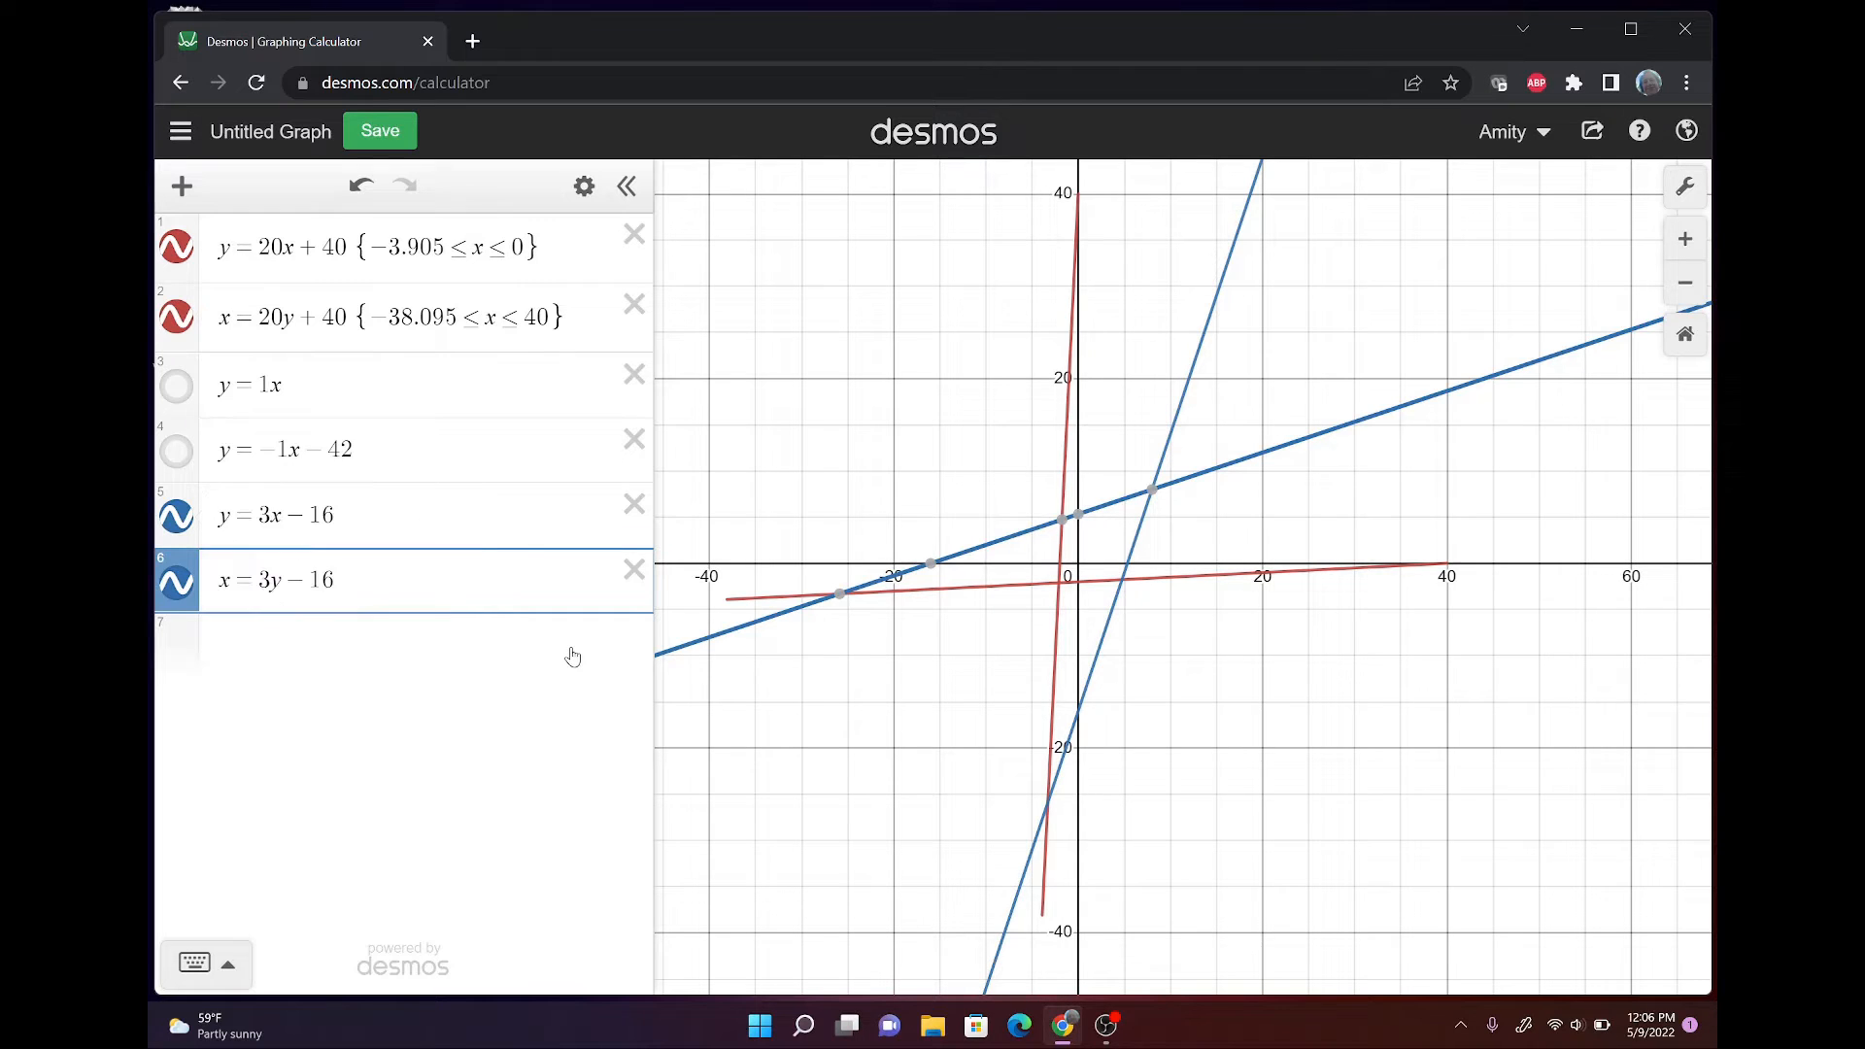
# Add the line y = x as a new expression, keeping the existing line y = 1x hidden.
pyautogui.click(572, 648)
pyautogui.write('y=x')
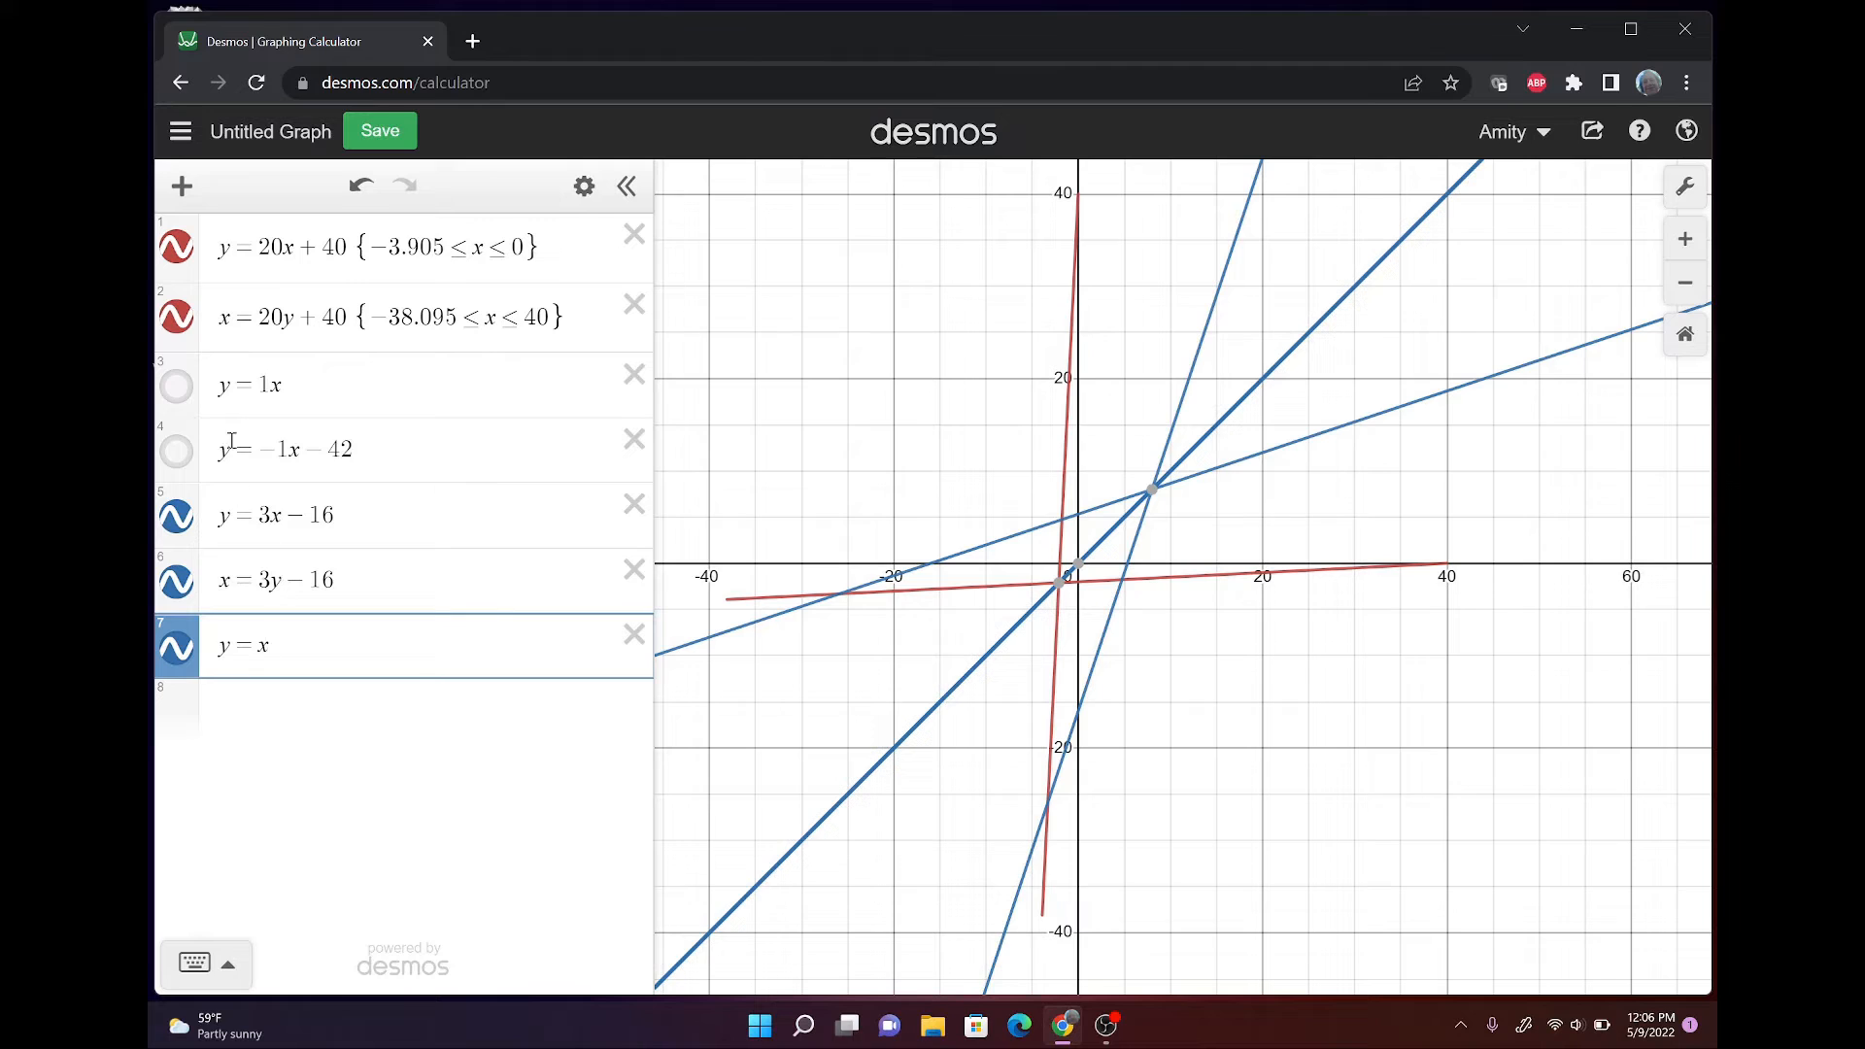
pyautogui.click(186, 394)
pyautogui.click(185, 392)
# Show the hidden purple line y = -1x - 42 and change its equation to y = -1x + 20.
pyautogui.click(171, 460)
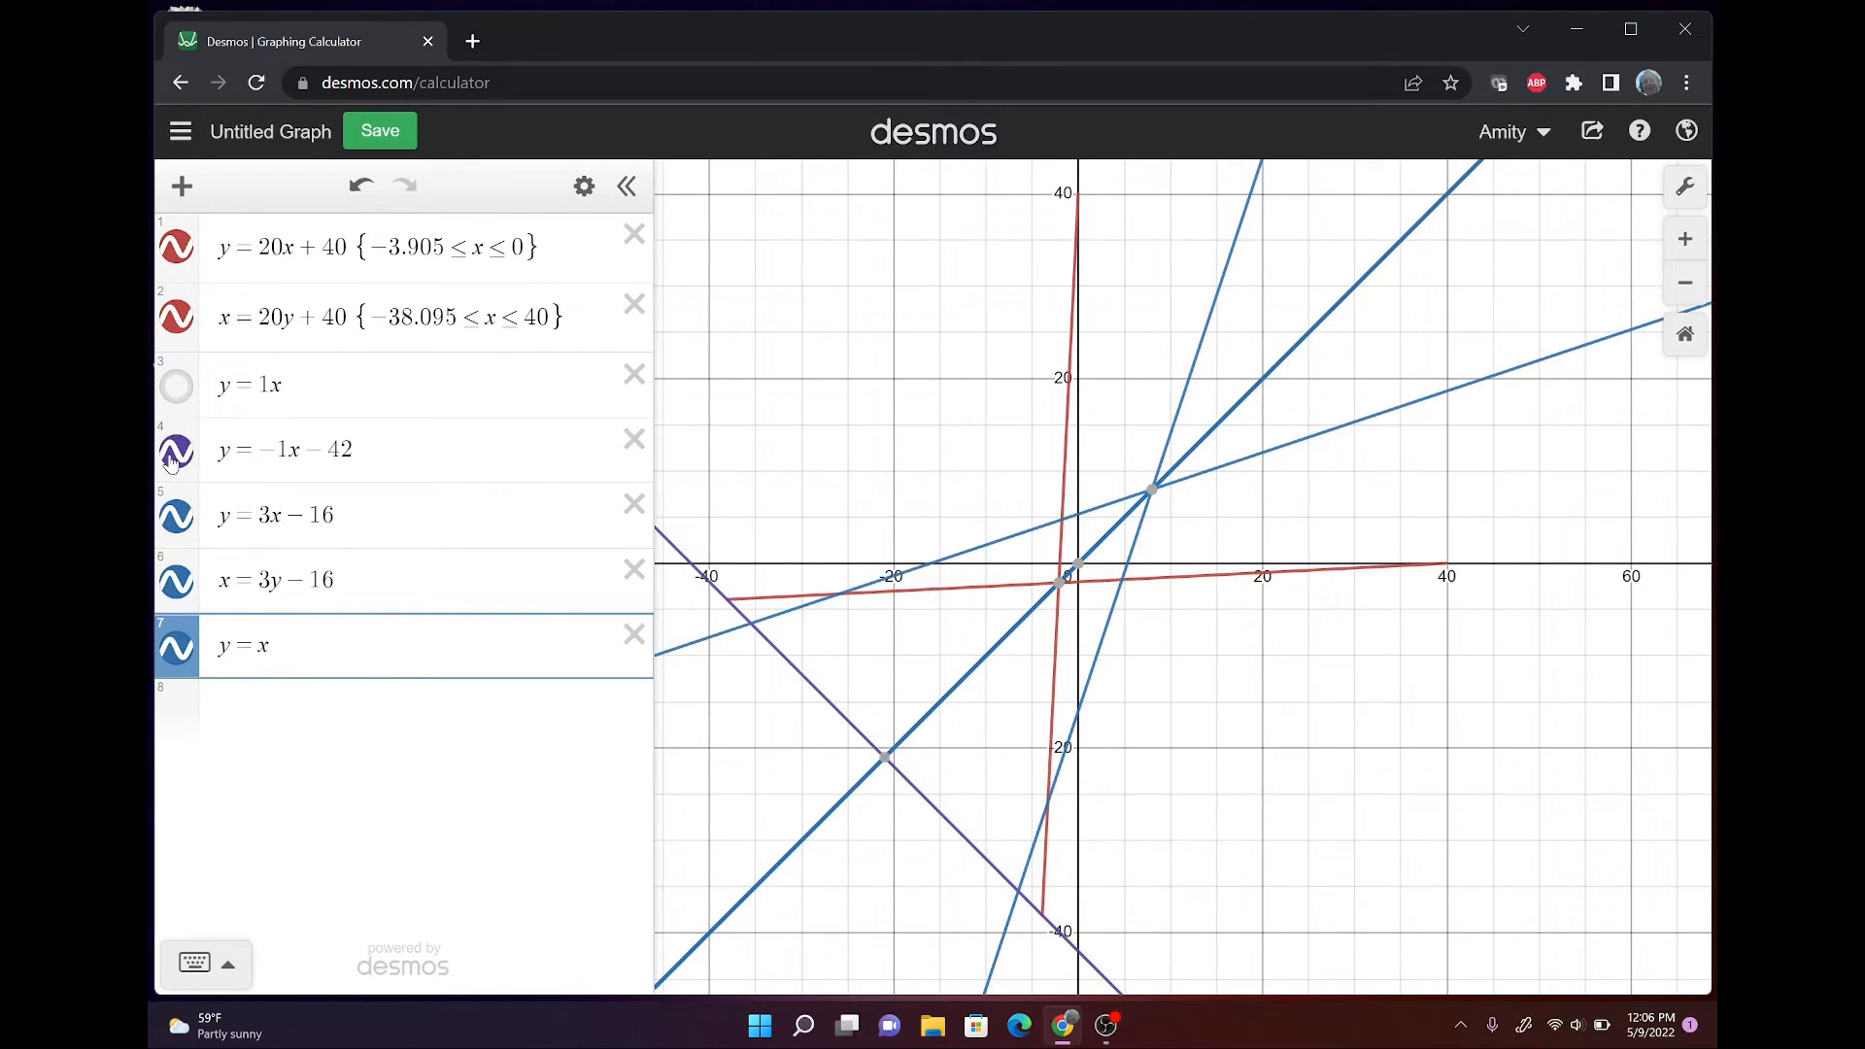
pyautogui.click(376, 449)
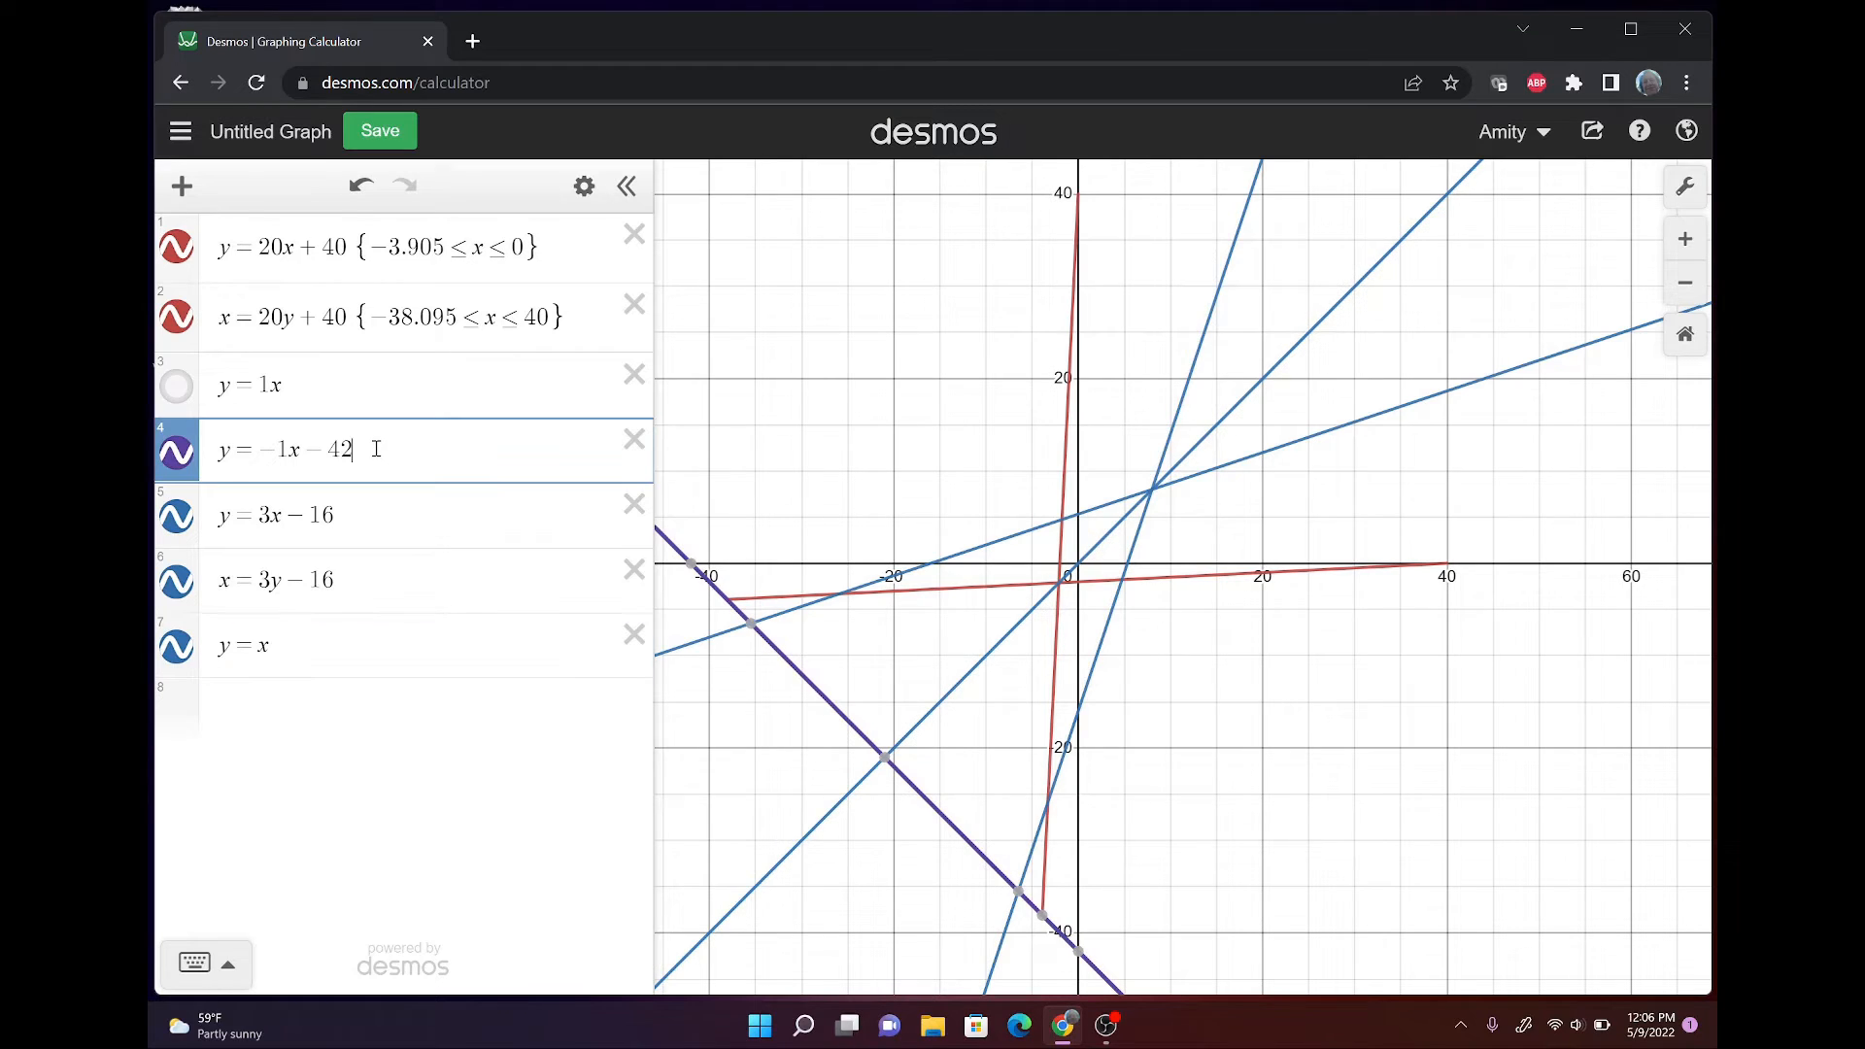
pyautogui.press('BackSpace')
pyautogui.press('BackSpace')
pyautogui.press('BackSpace')
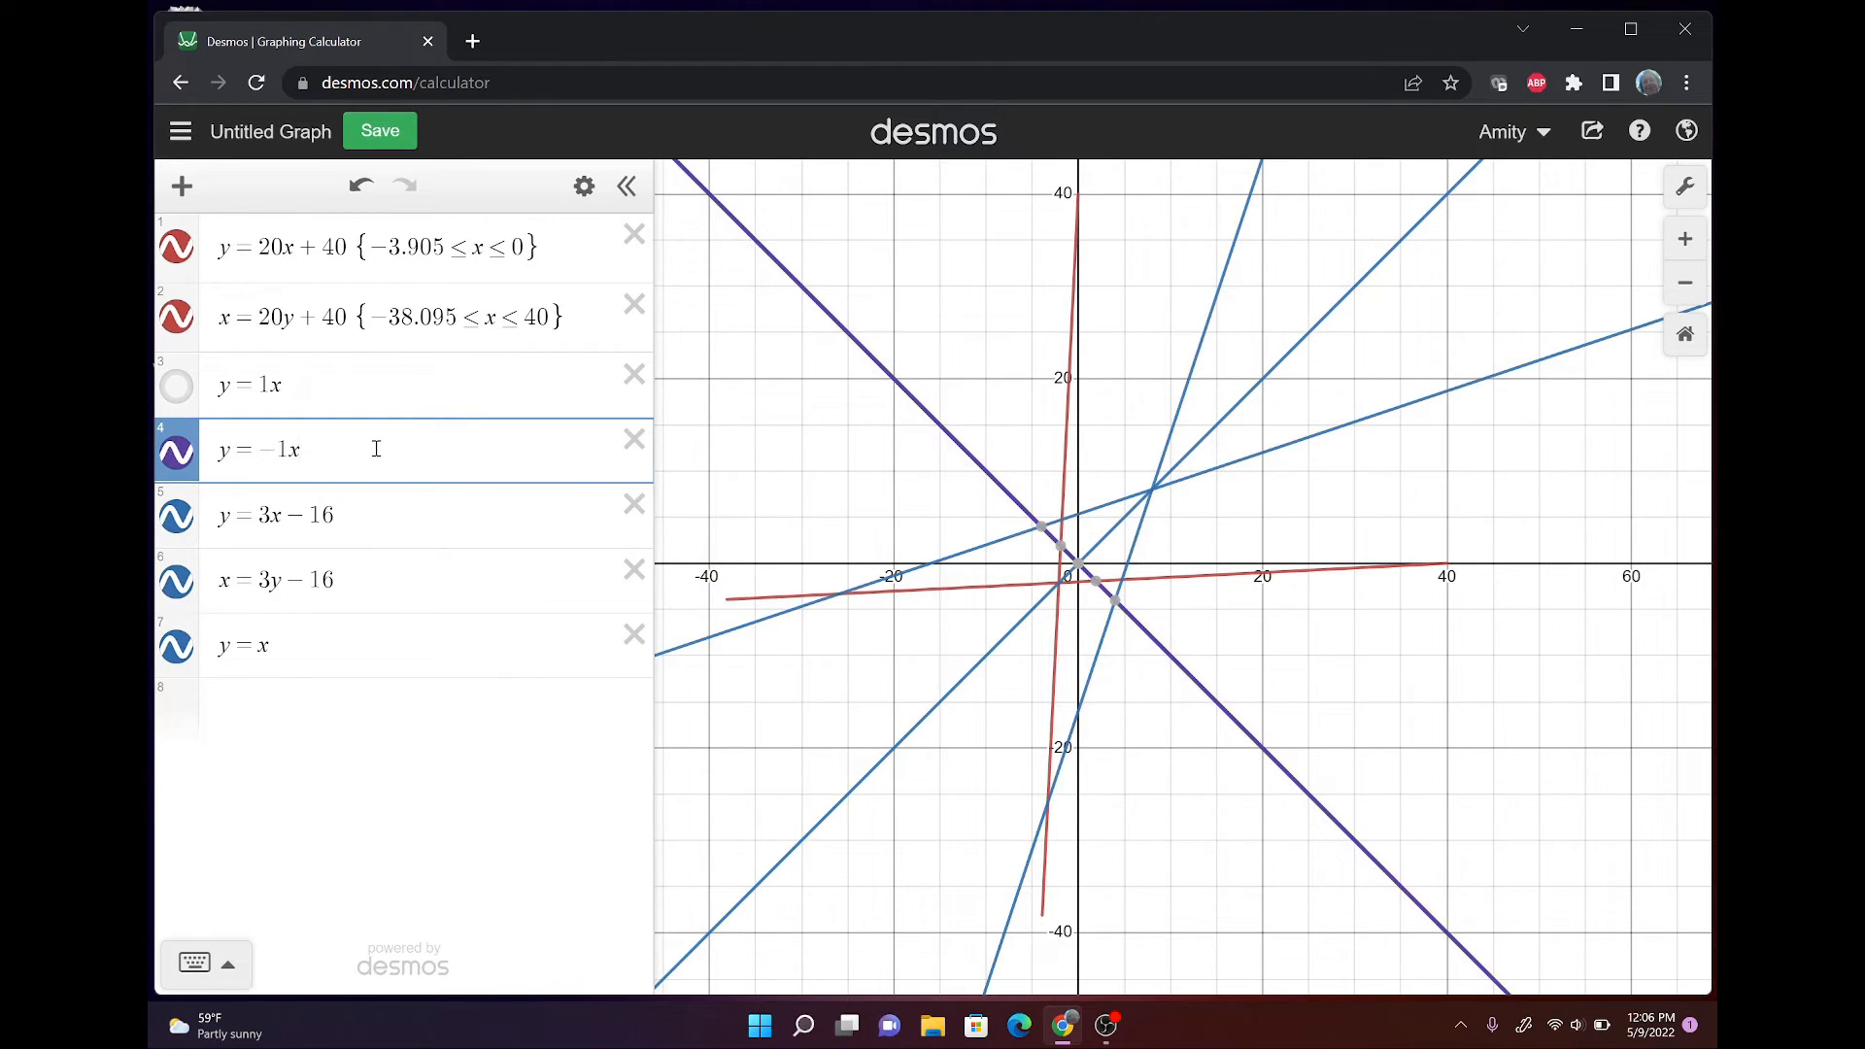
pyautogui.write('+20')
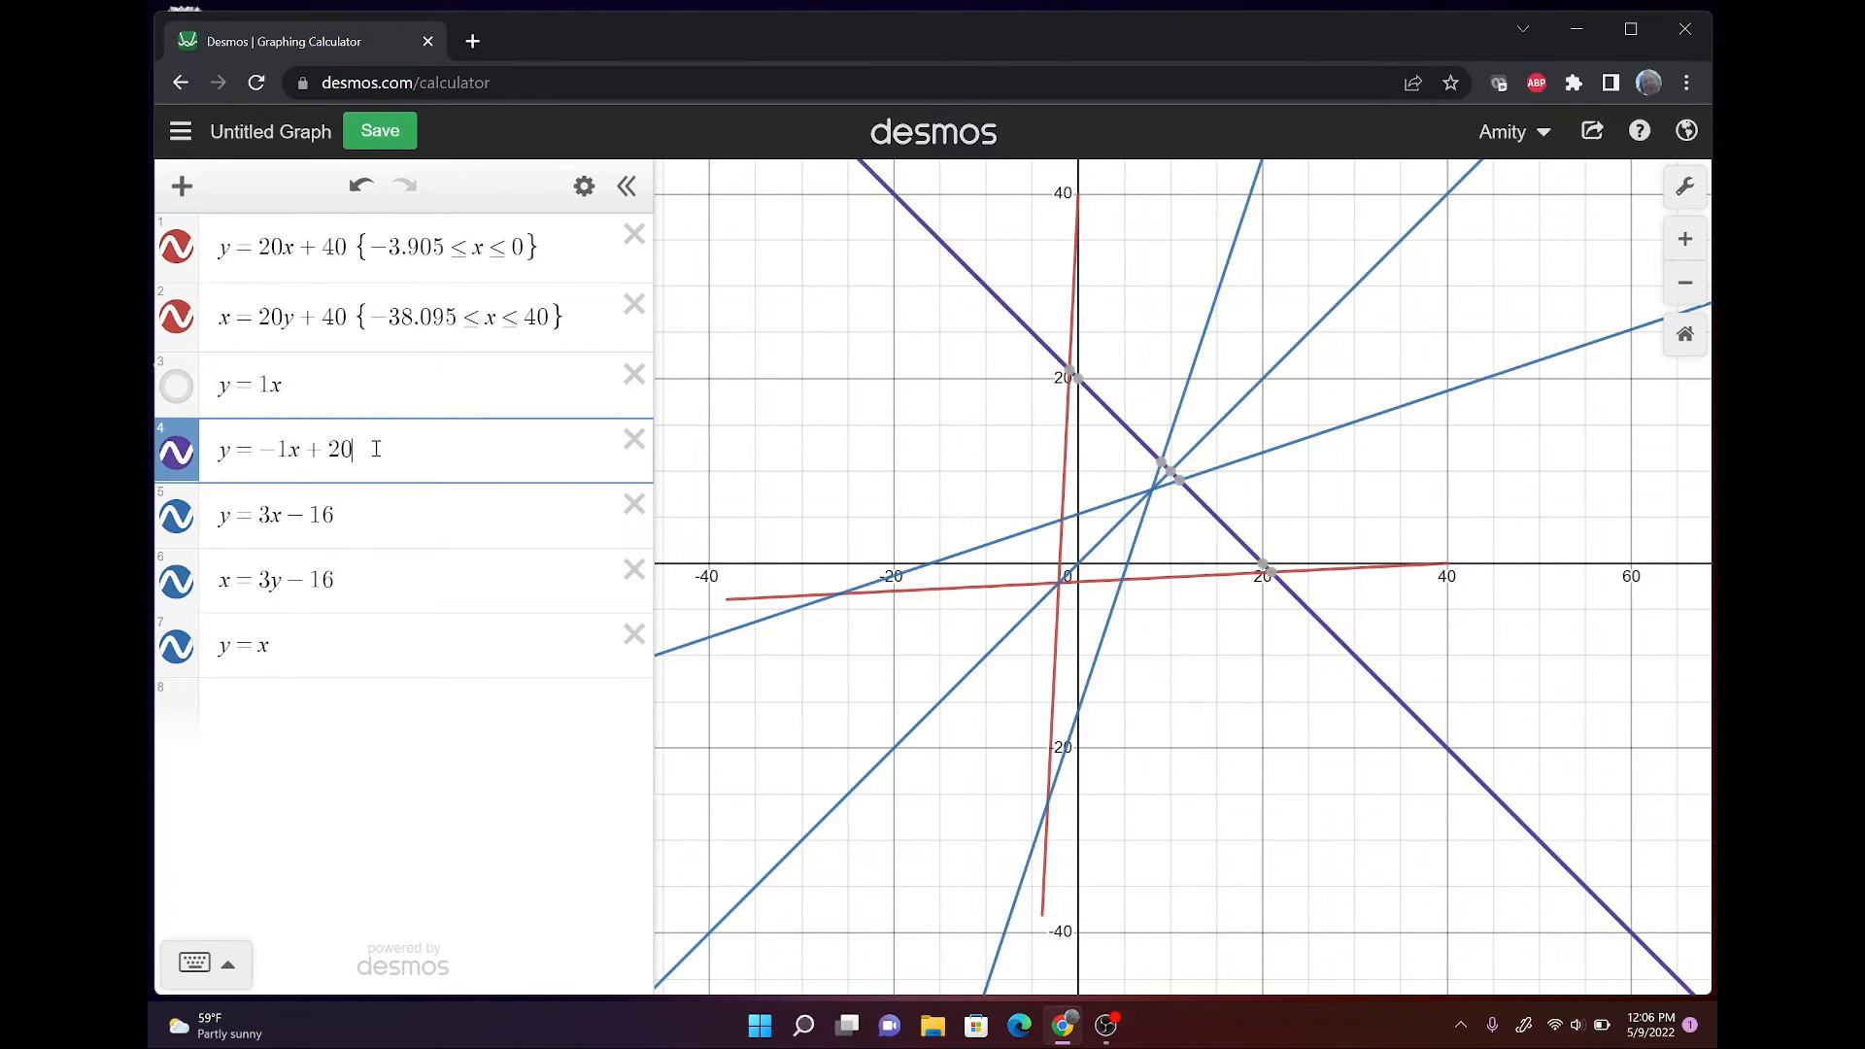
# Move the purple line outward by changing its constant to +35.
pyautogui.press('BackSpace')
pyautogui.press('BackSpace')
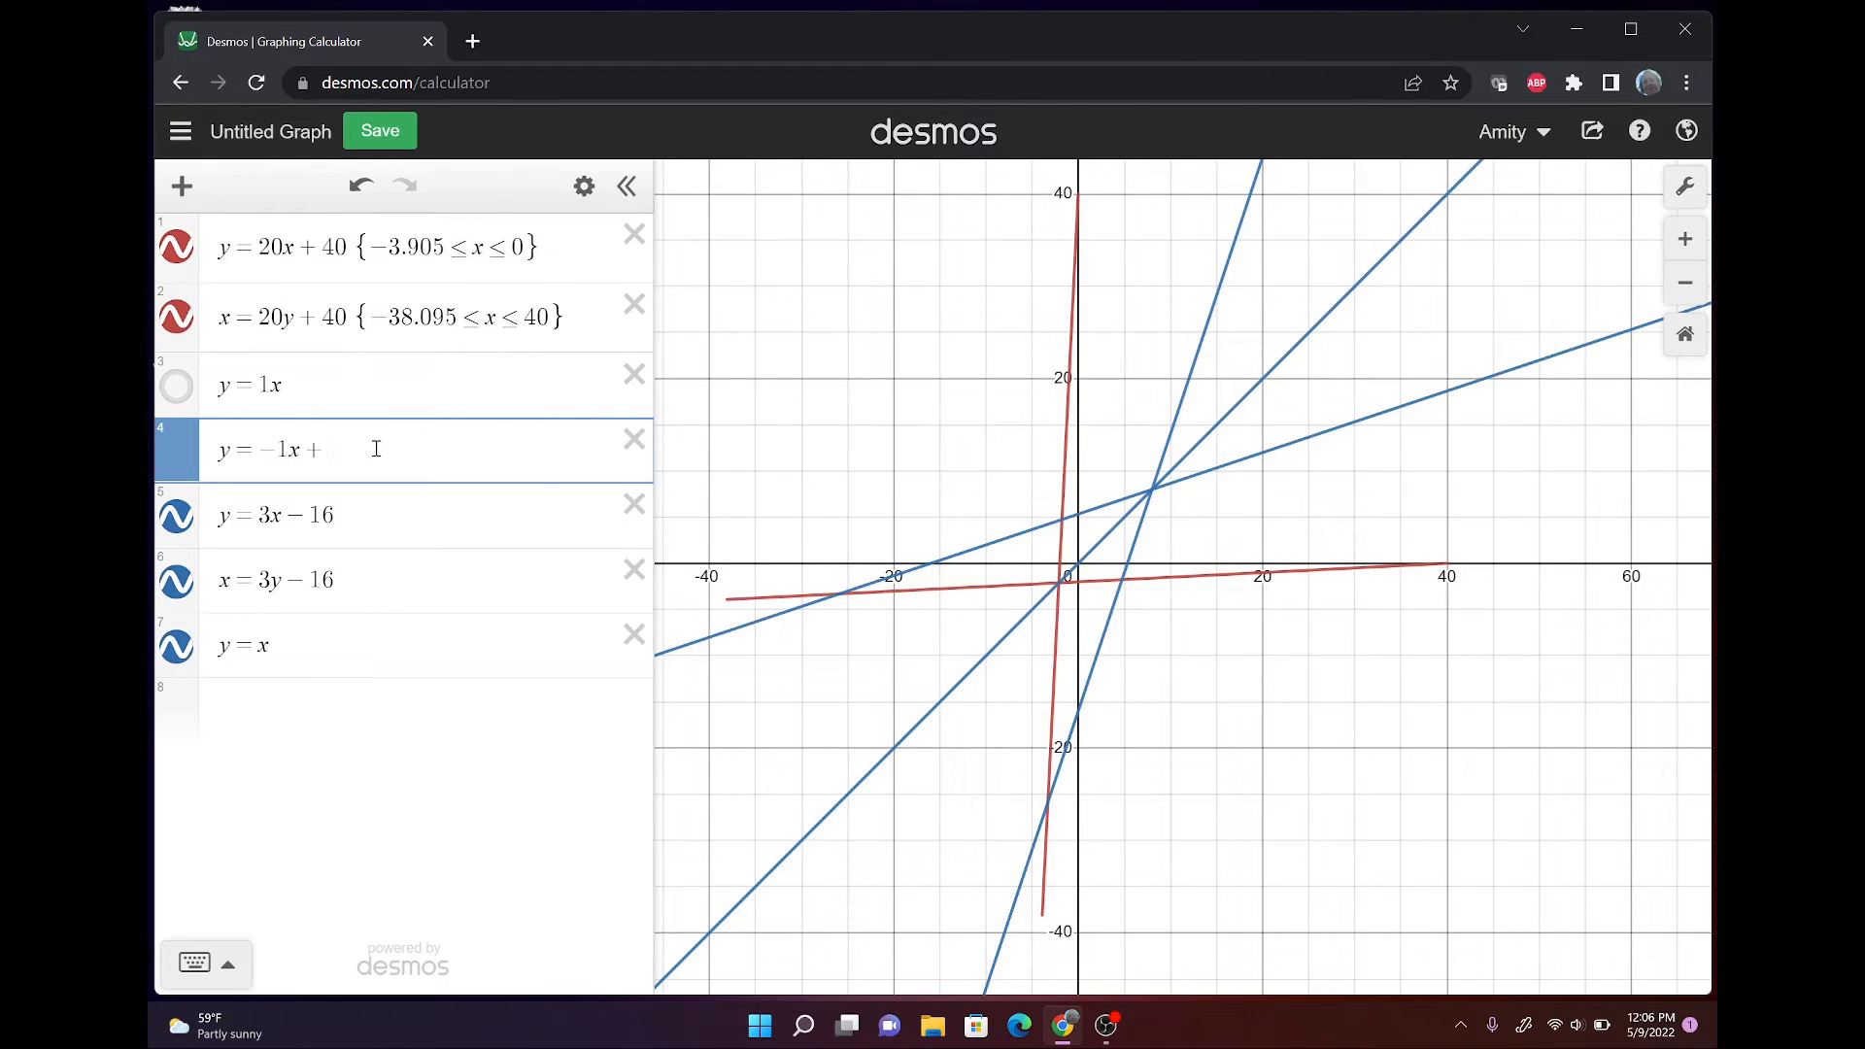
pyautogui.write('30')
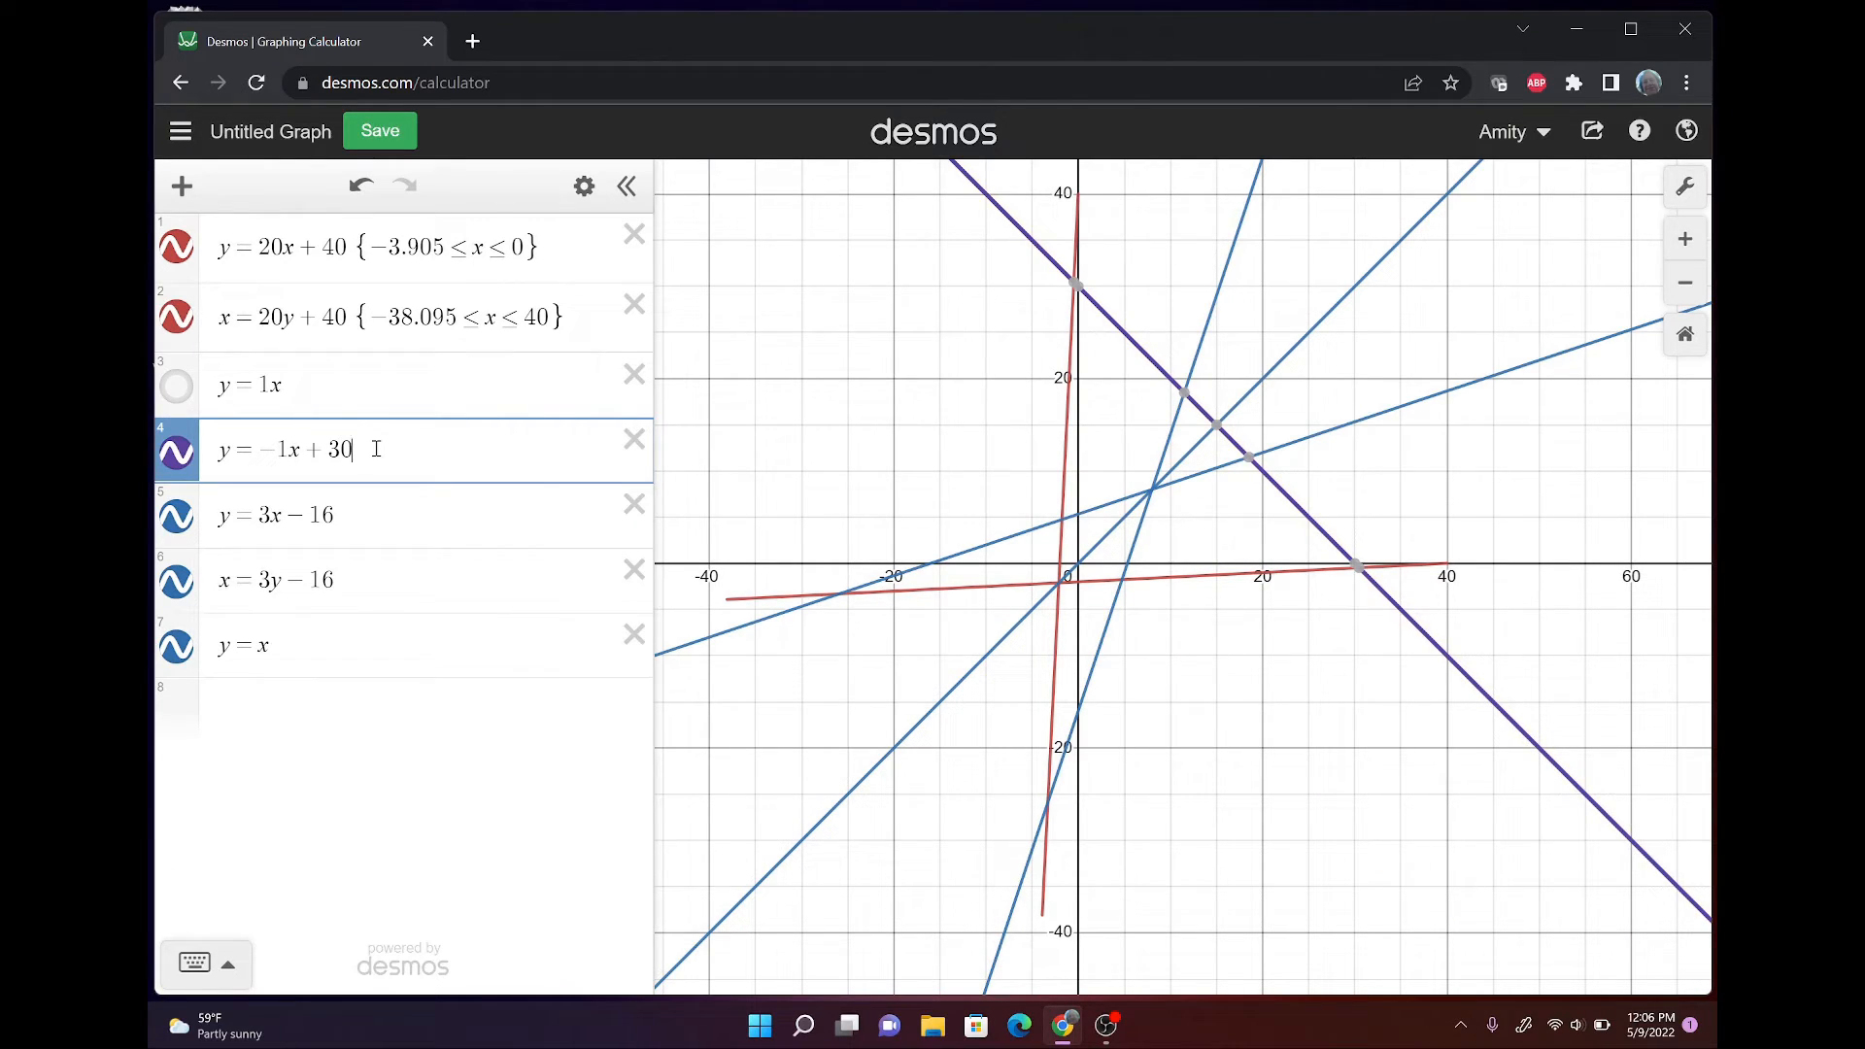
pyautogui.press('BackSpace')
pyautogui.write('5')
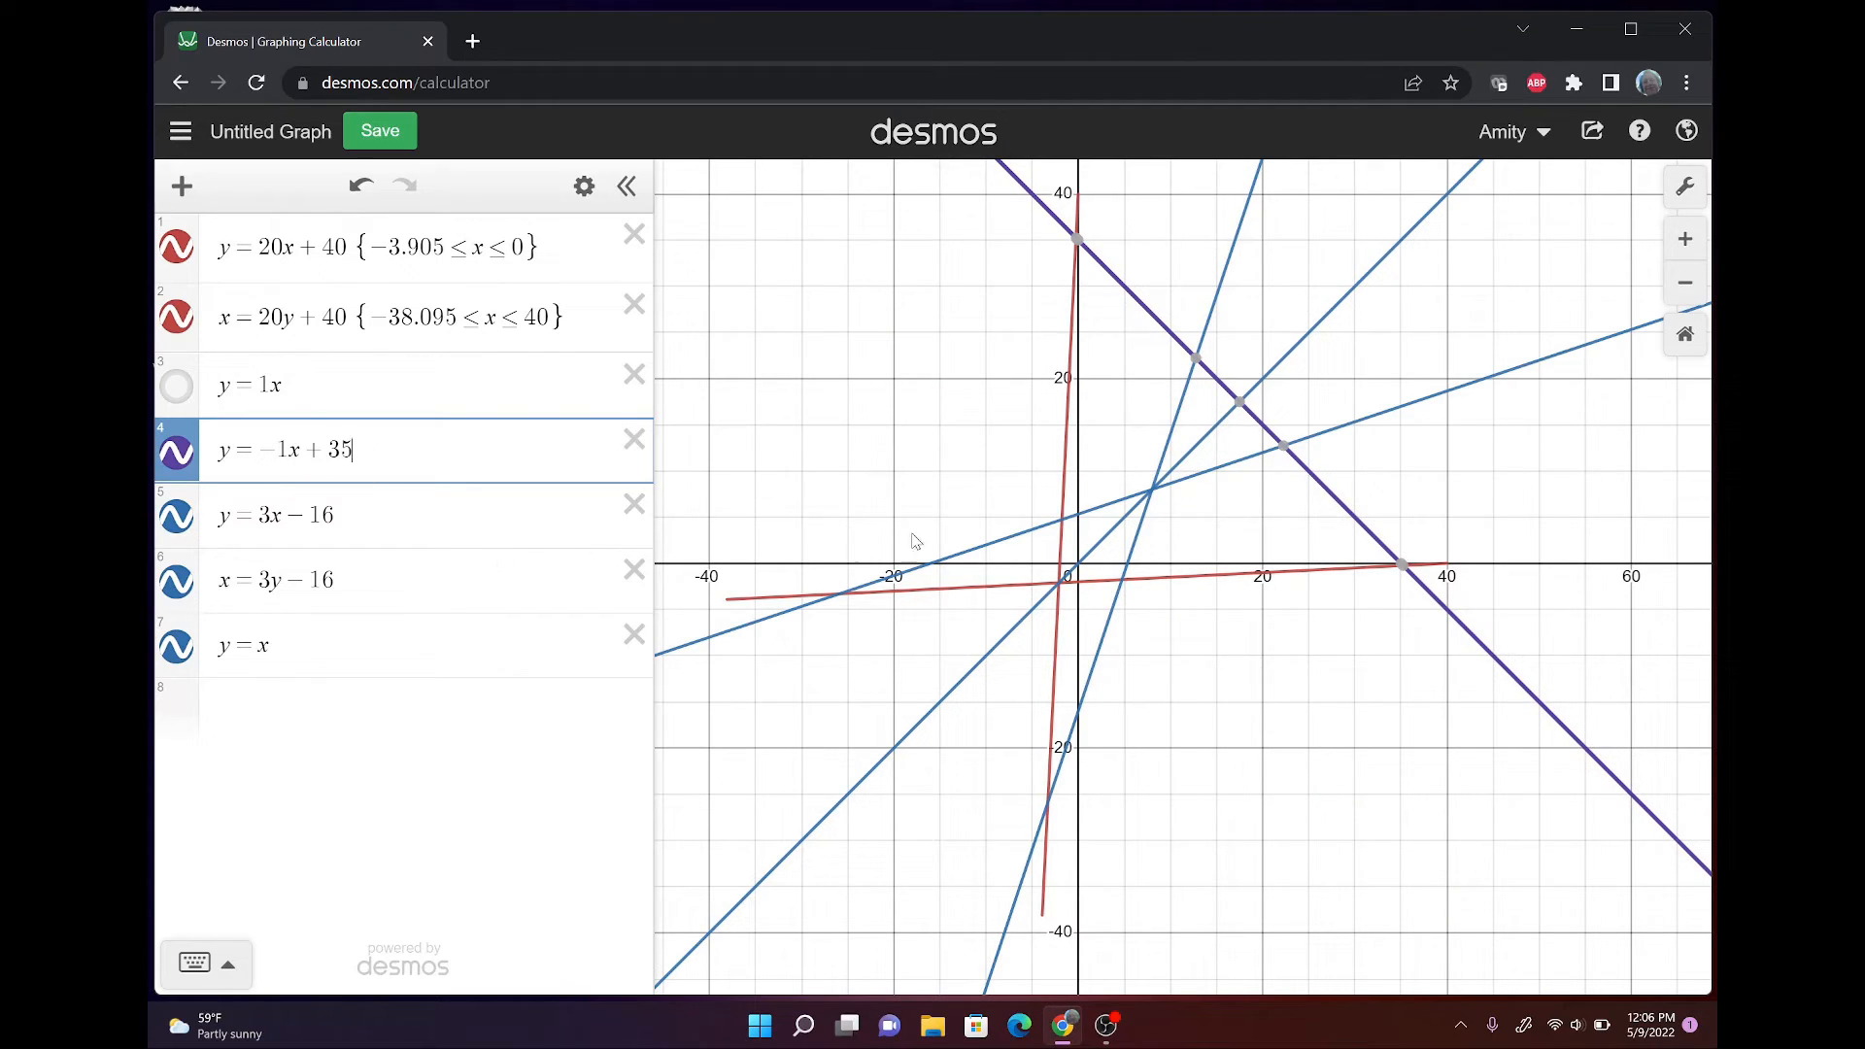
# Inspect the point where the line y = x meets the crossing of the two red segments.
pyautogui.click(1060, 594)
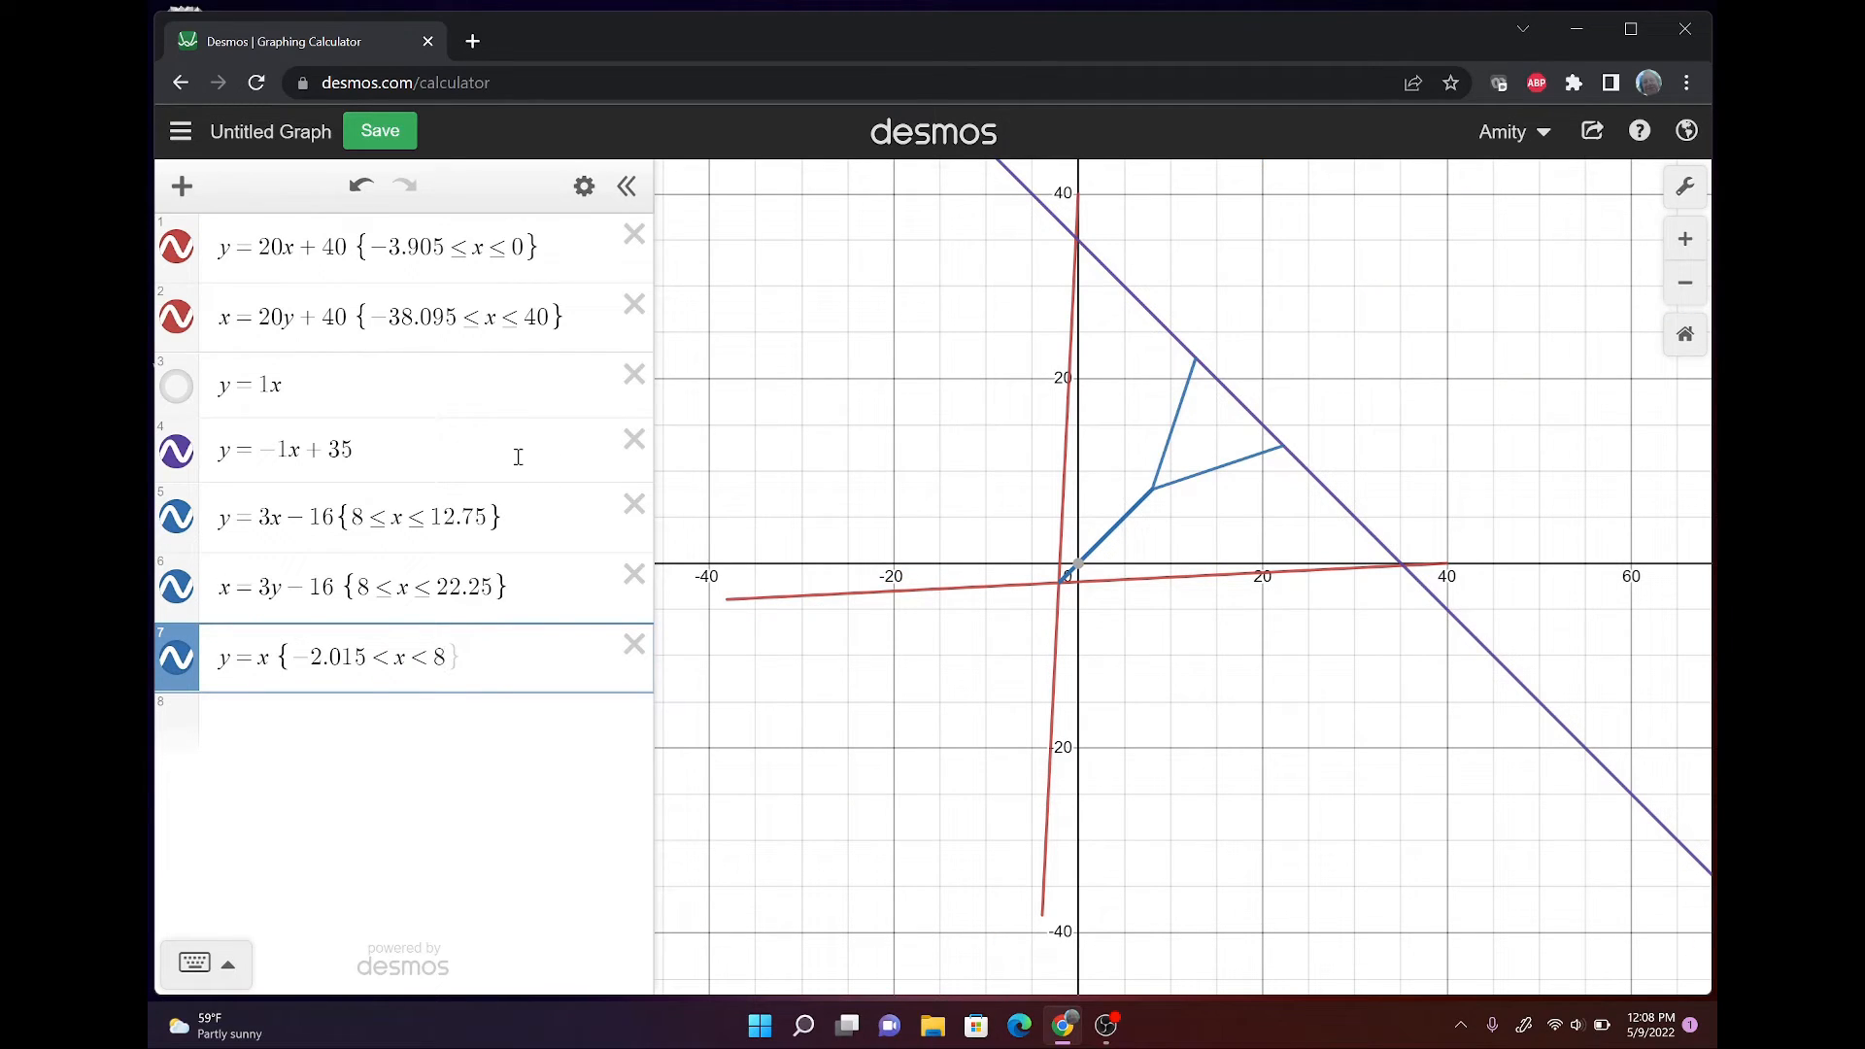
# Hide the purple line y = -1x + 35 and set the line thickness of the red segment y = 20x + 40 to 5.
pyautogui.click(177, 452)
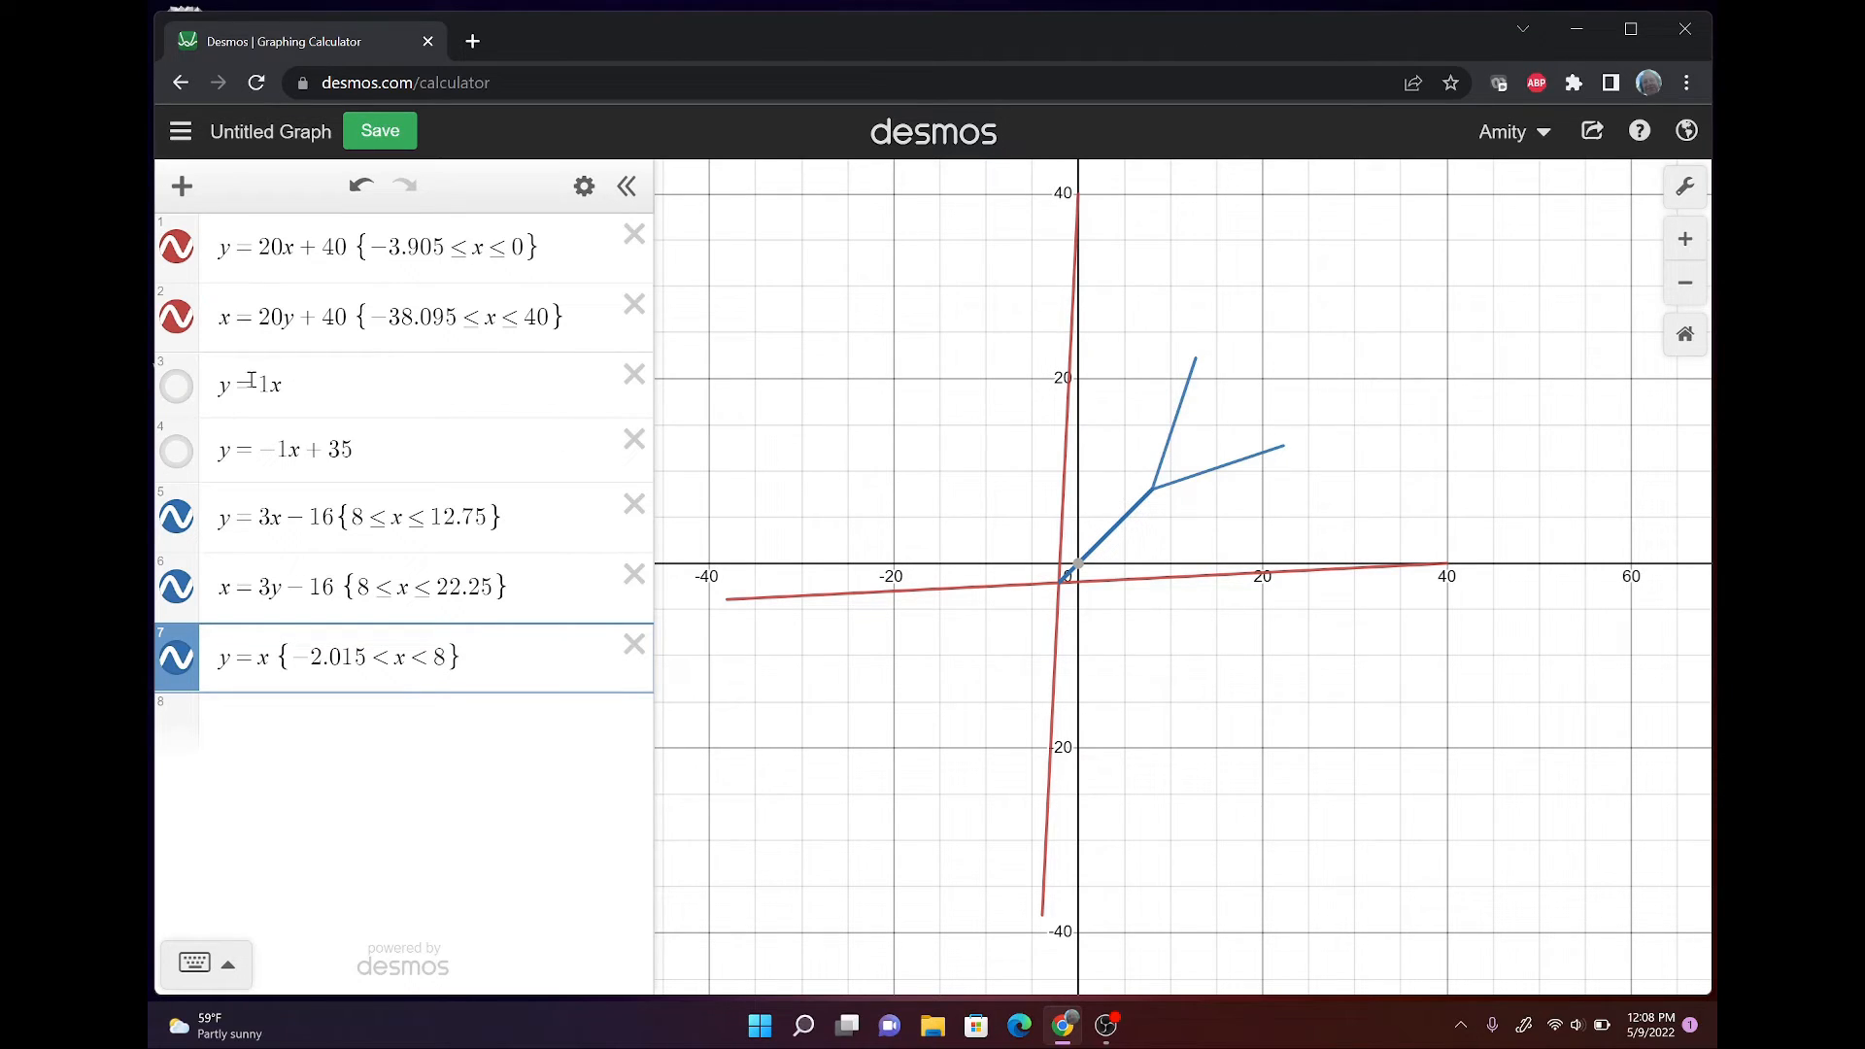
pyautogui.click(183, 255)
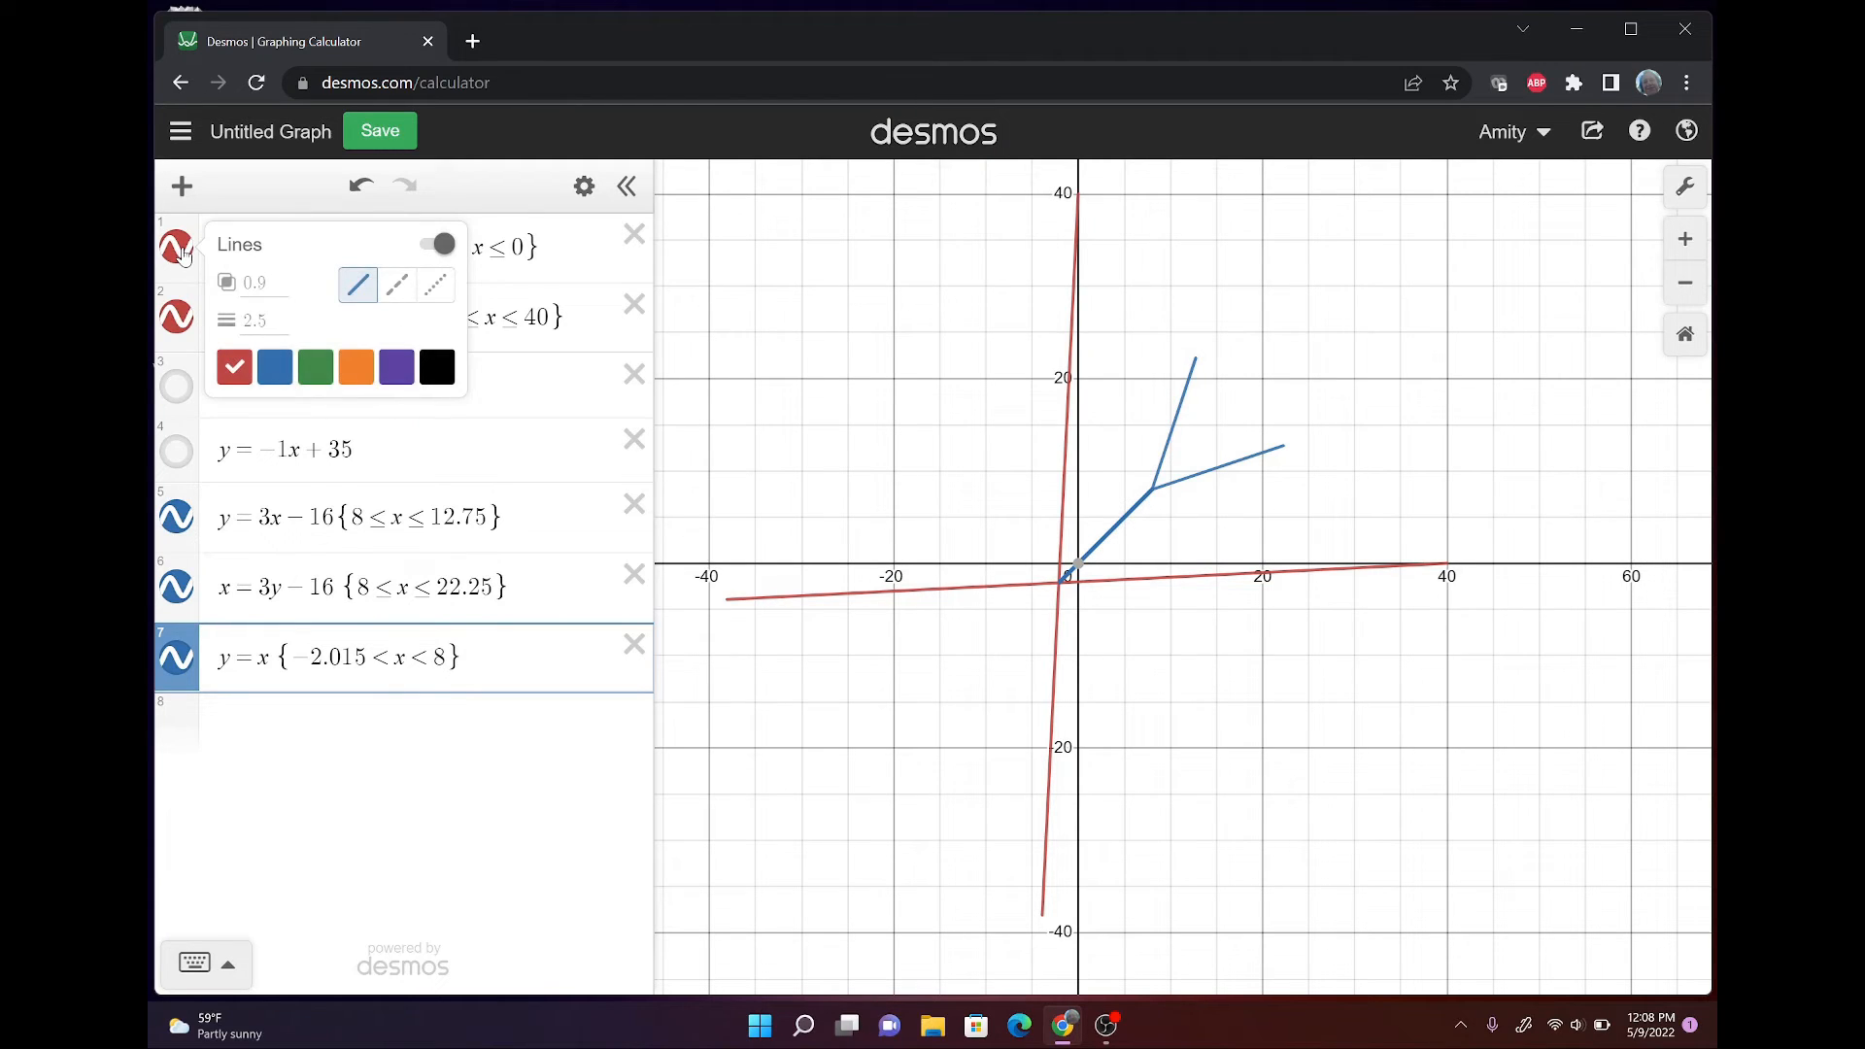
pyautogui.click(269, 325)
pyautogui.press('BackSpace')
pyautogui.press('BackSpace')
pyautogui.press('BackSpace')
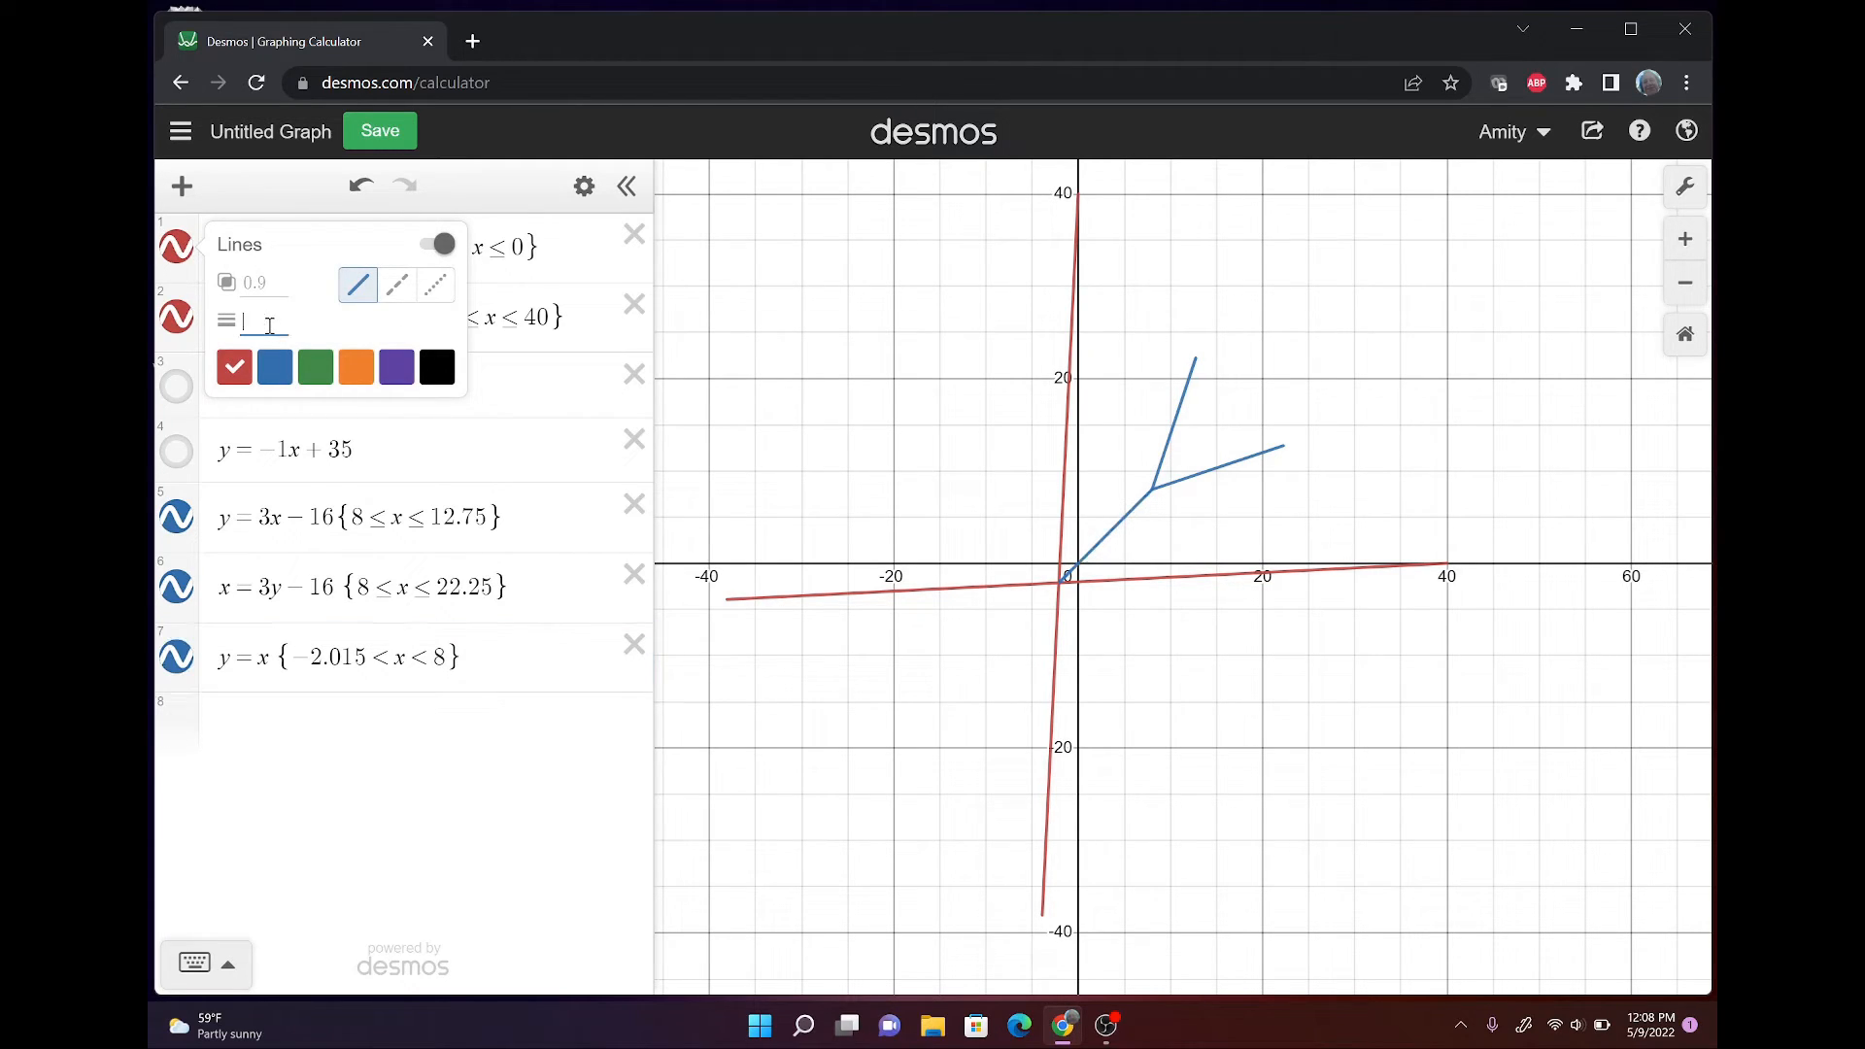
pyautogui.write('5')
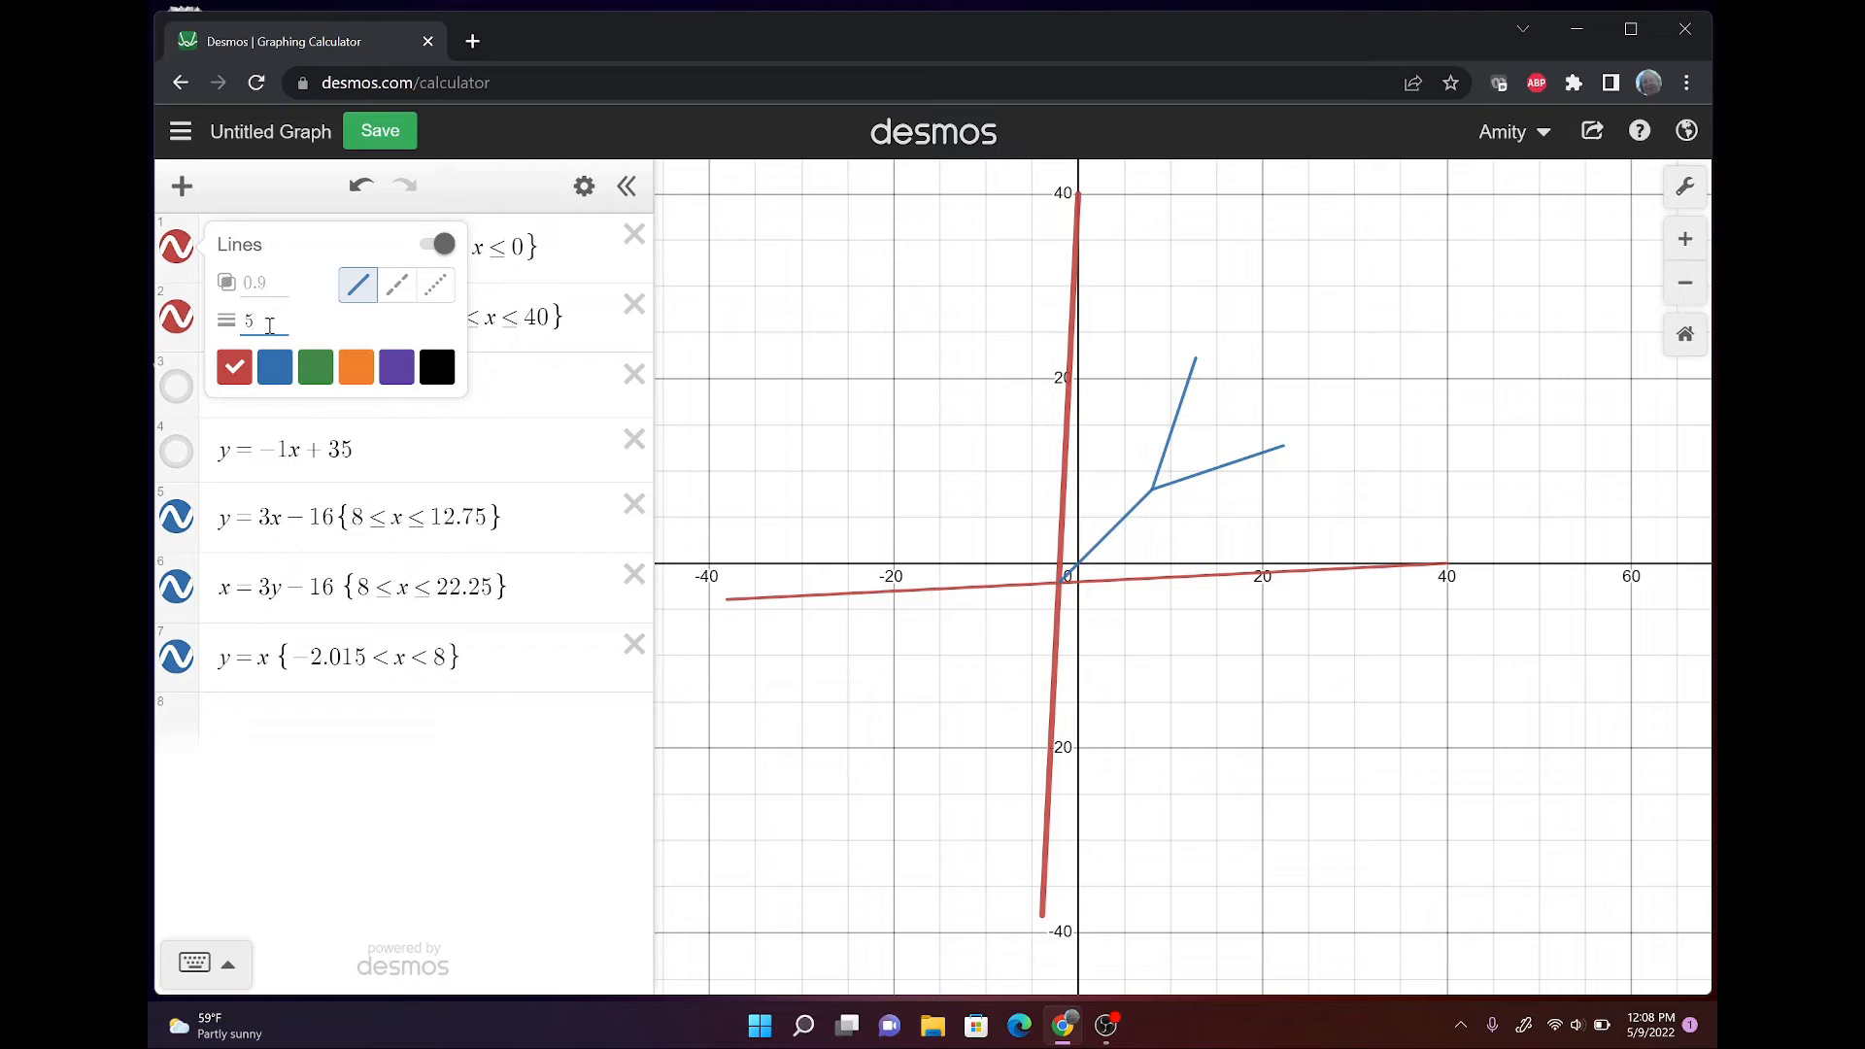
# Increase the line thickness of the red segment y = 20x + 40 to 10.
pyautogui.press('BackSpace')
pyautogui.write('10')
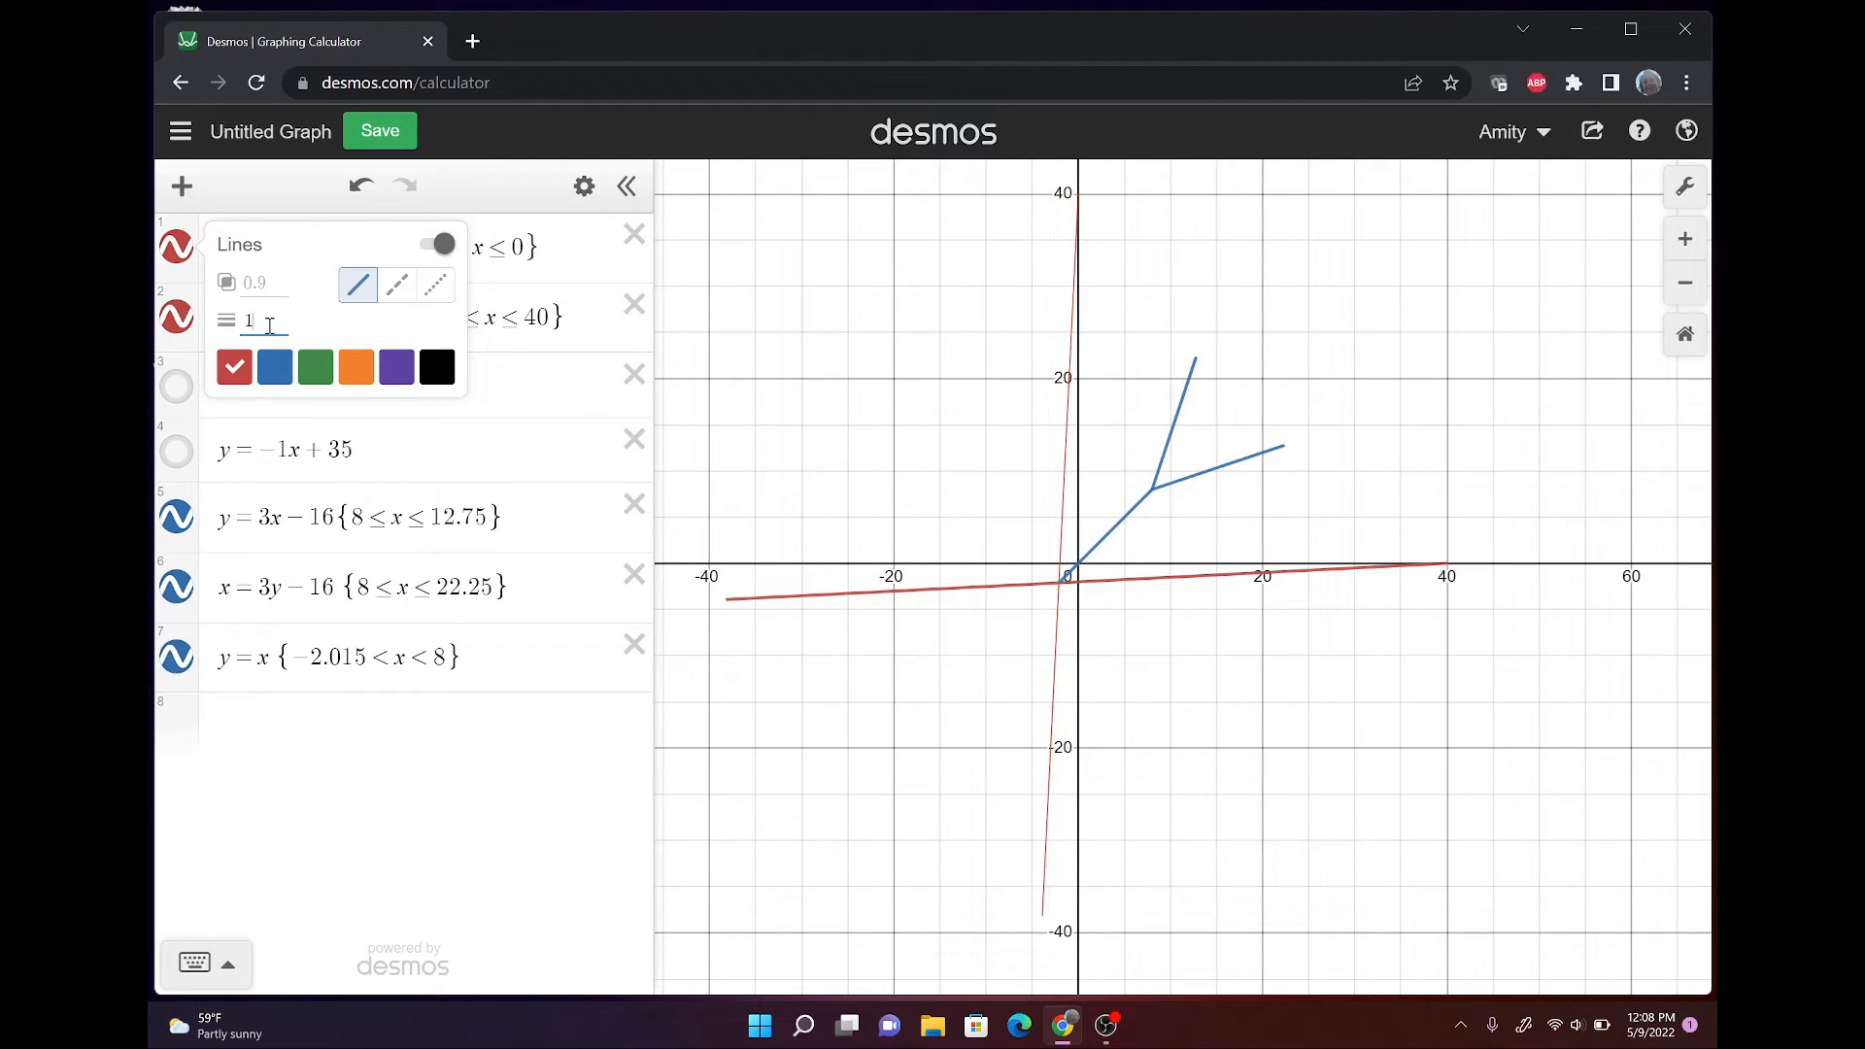
pyautogui.press('BackSpace')
pyautogui.press('BackSpace')
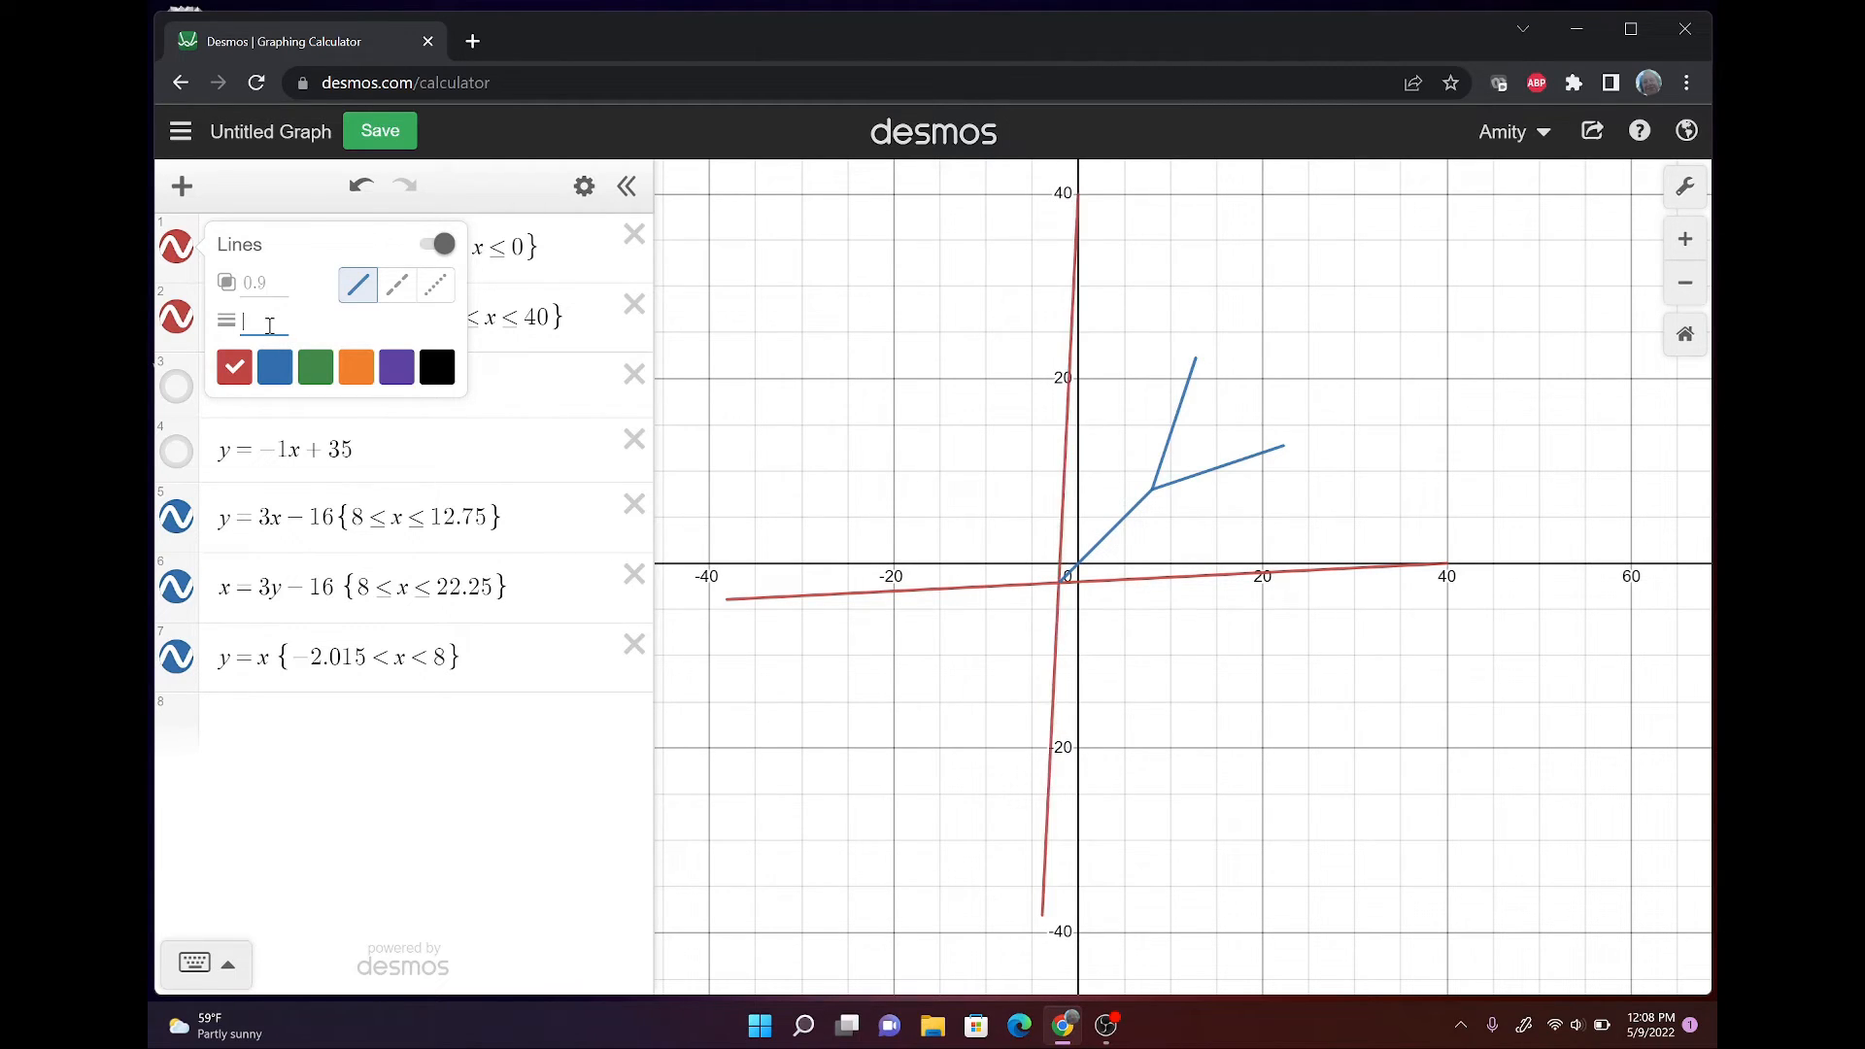
pyautogui.write('1')
pyautogui.press('BackSpace')
pyautogui.write('10')
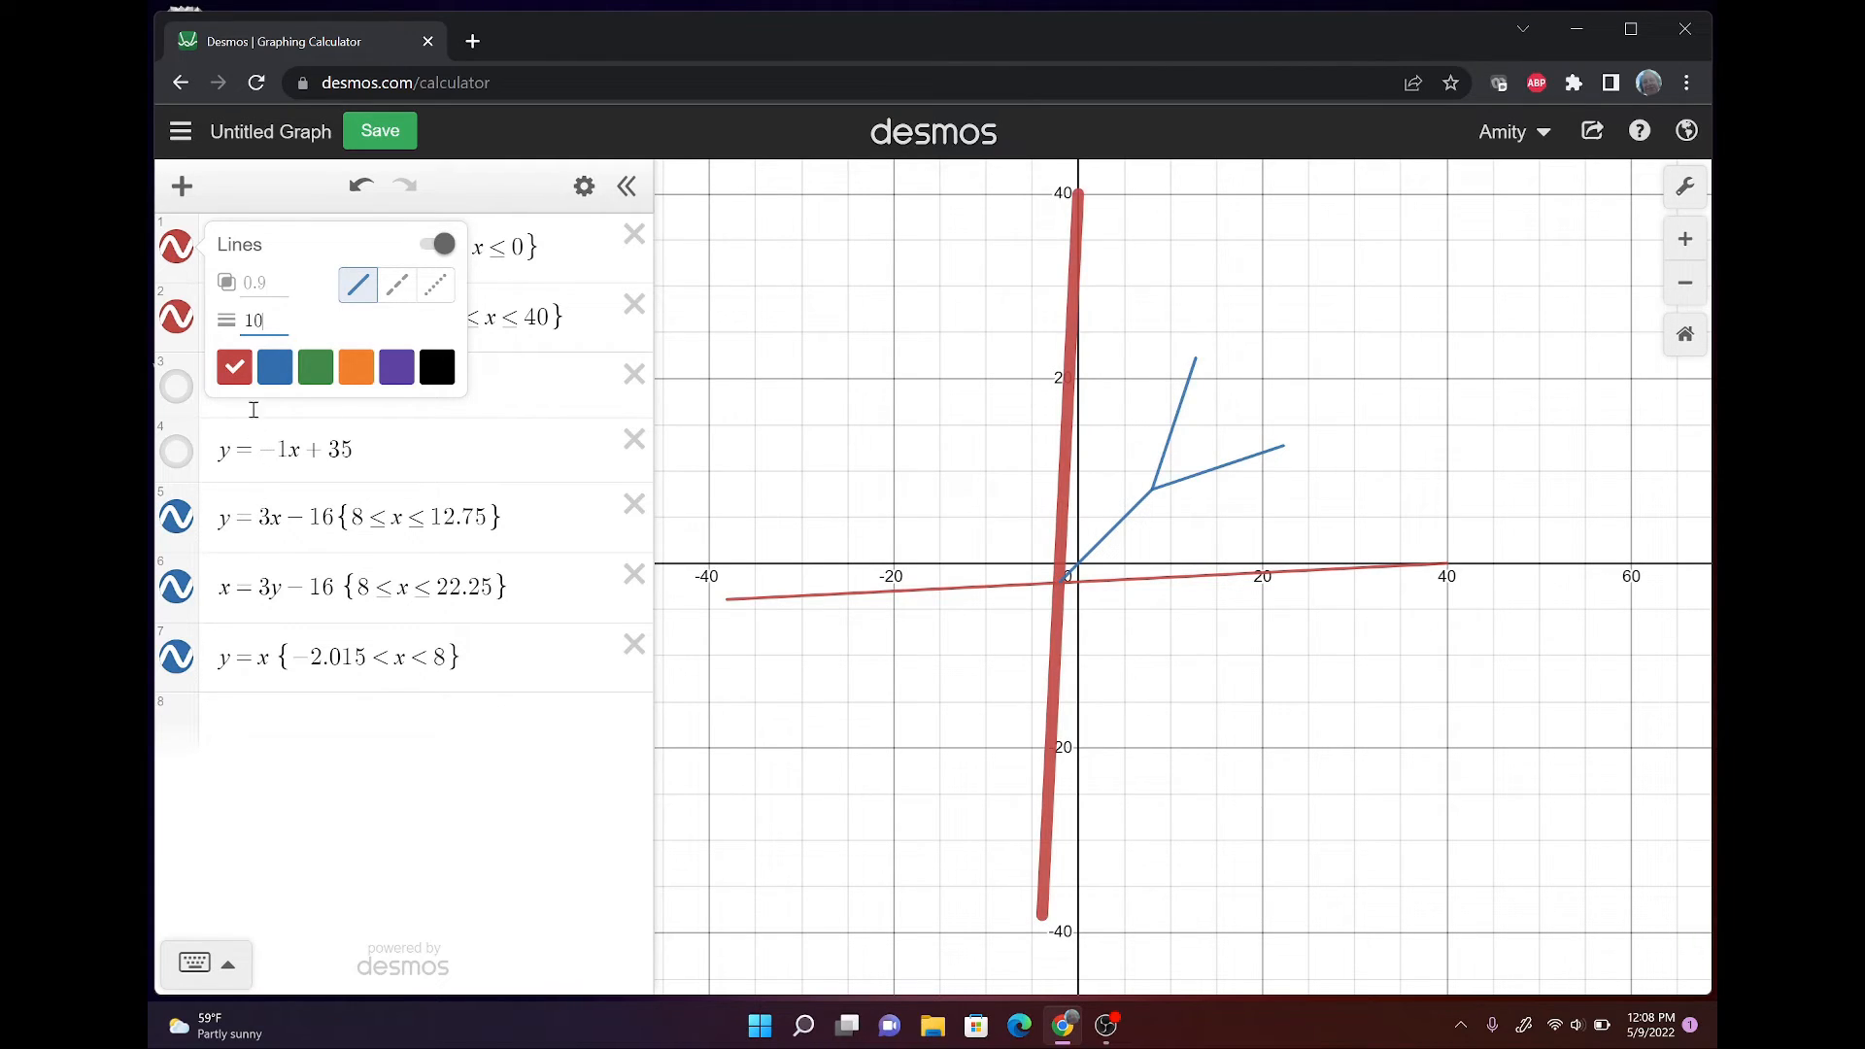
pyautogui.click(324, 447)
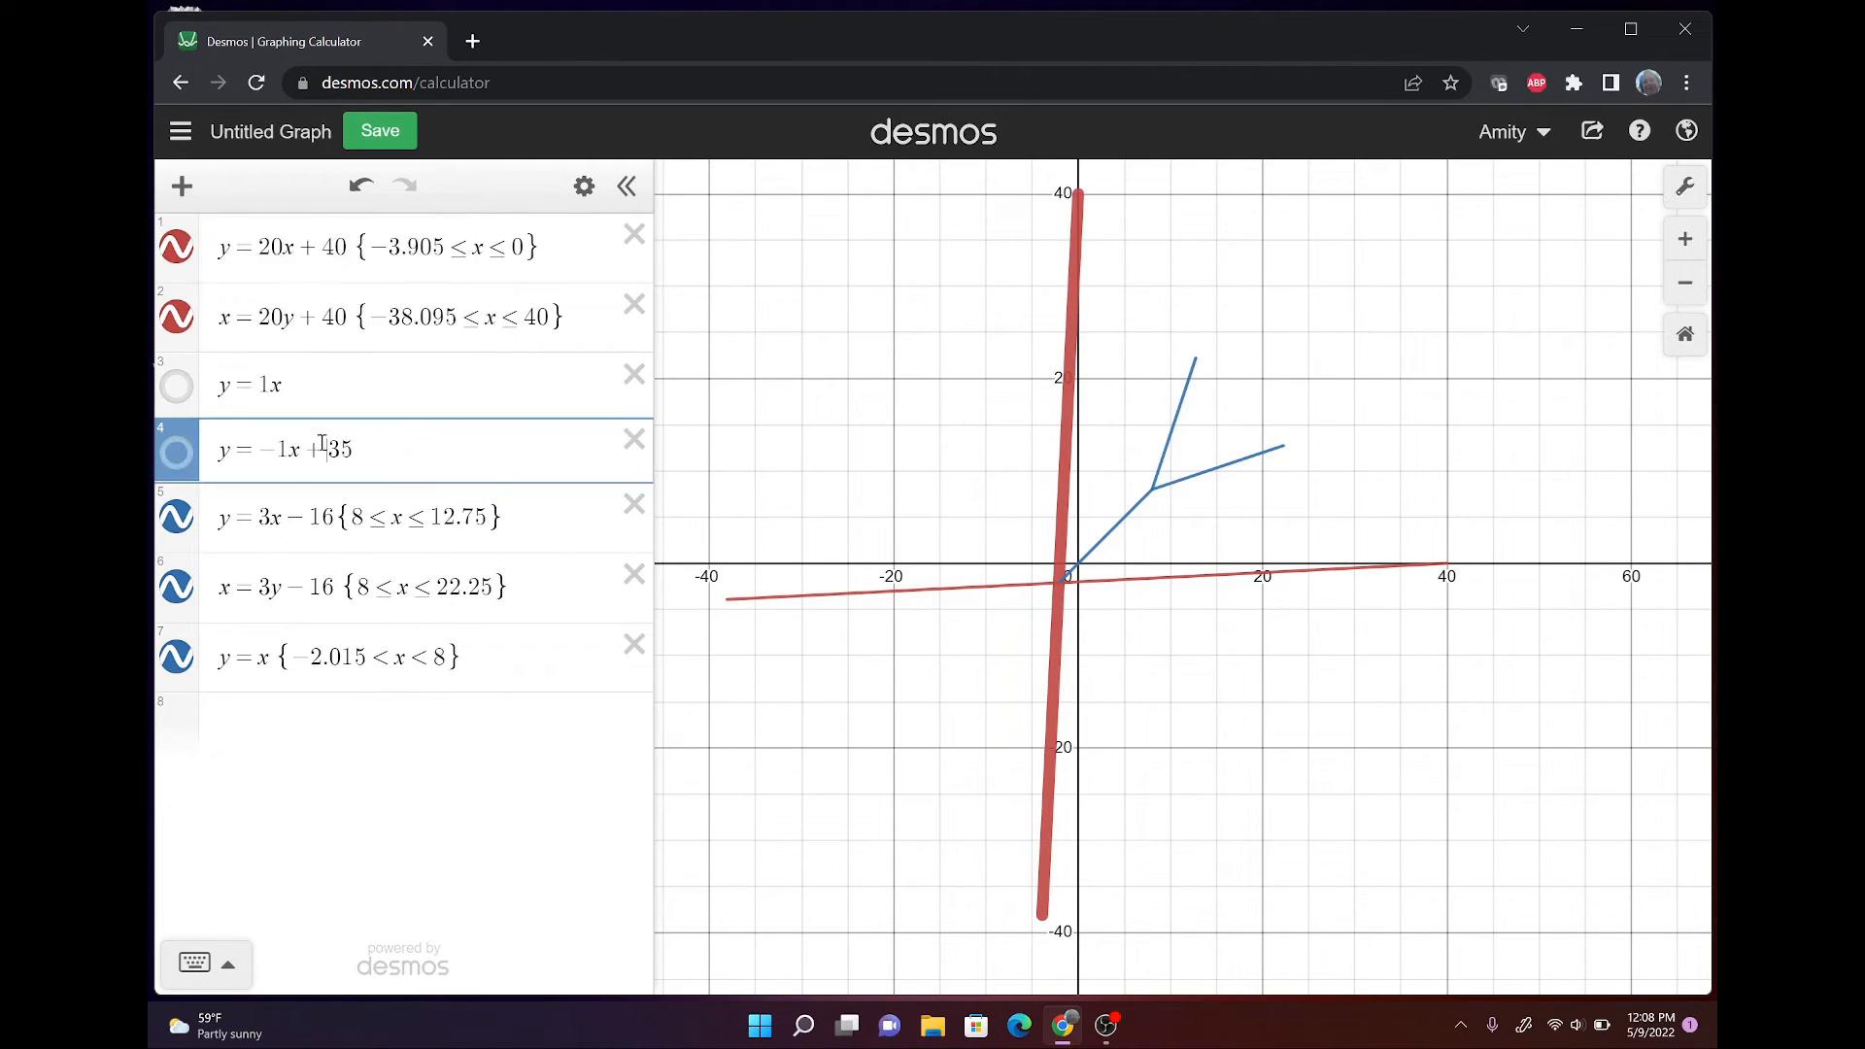
# Set the line thickness of the red segment x = 20y + 40 to 10.
pyautogui.click(178, 255)
pyautogui.click(183, 326)
pyautogui.click(269, 388)
pyautogui.press('BackSpace')
pyautogui.press('BackSpace')
pyautogui.press('BackSpace')
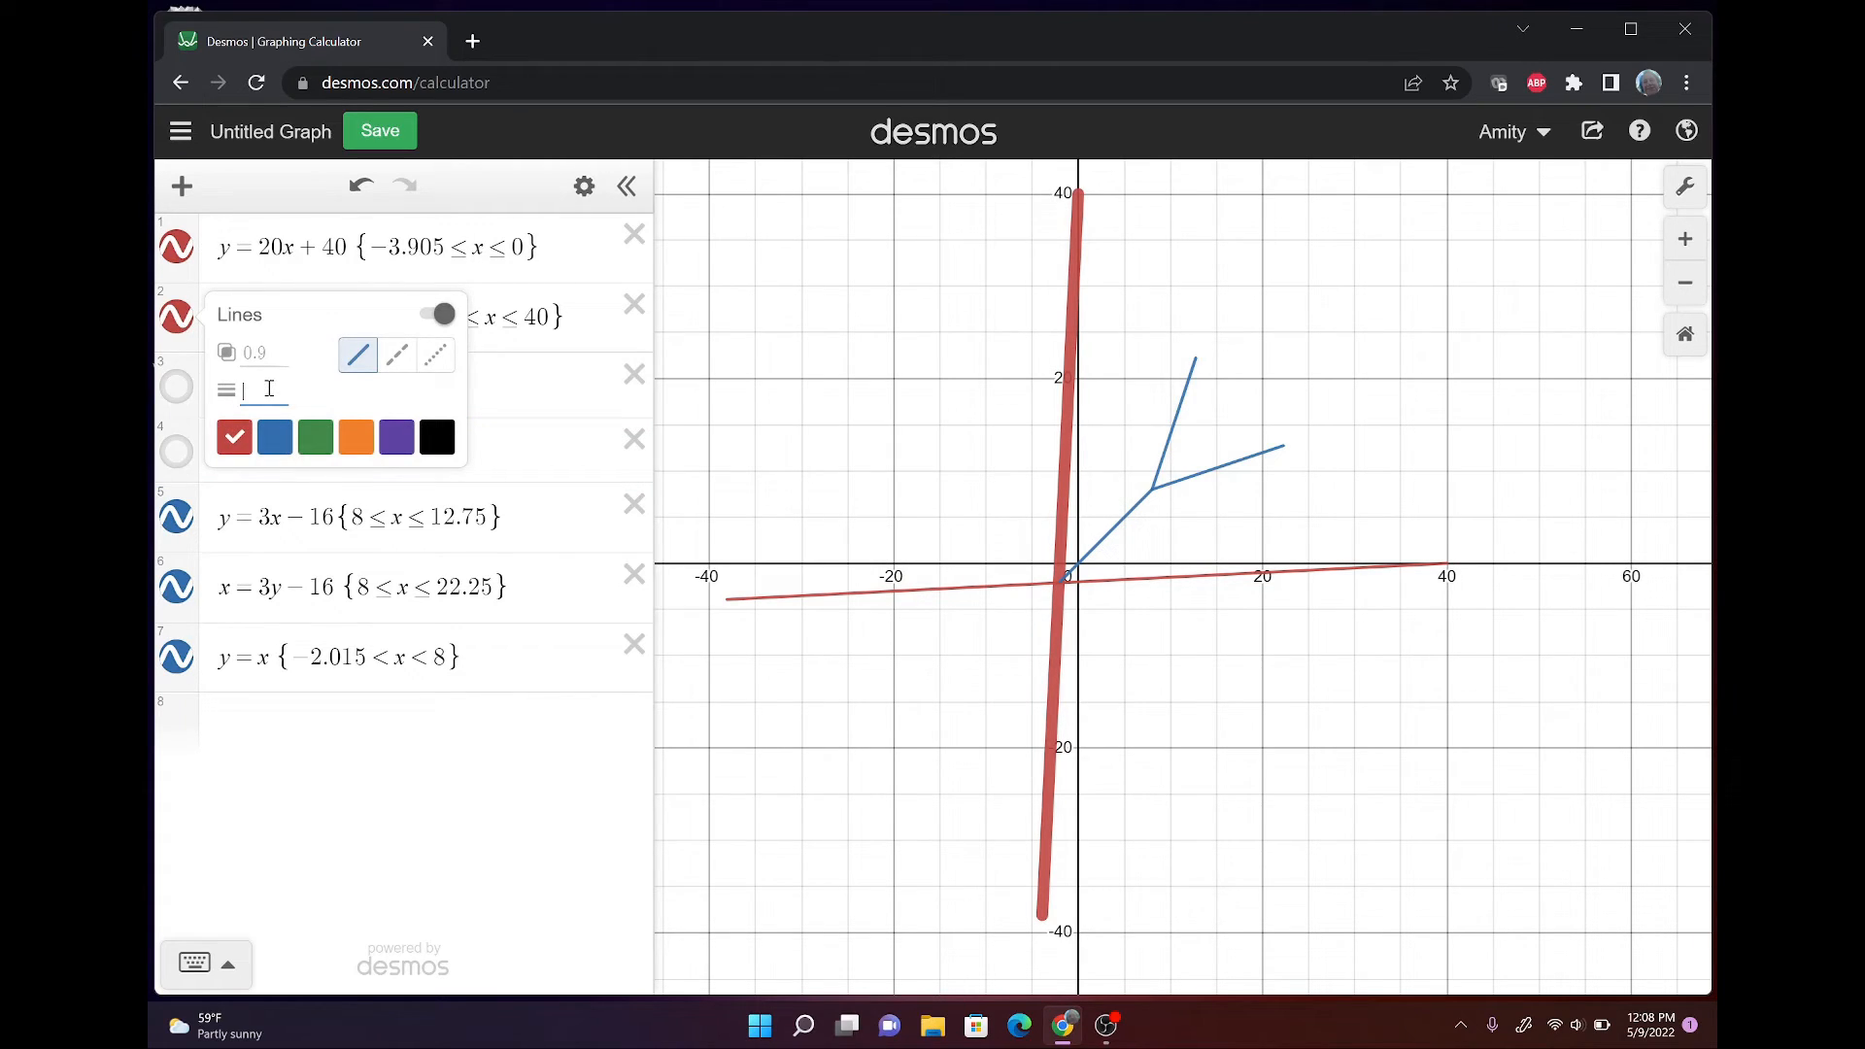
pyautogui.write('10')
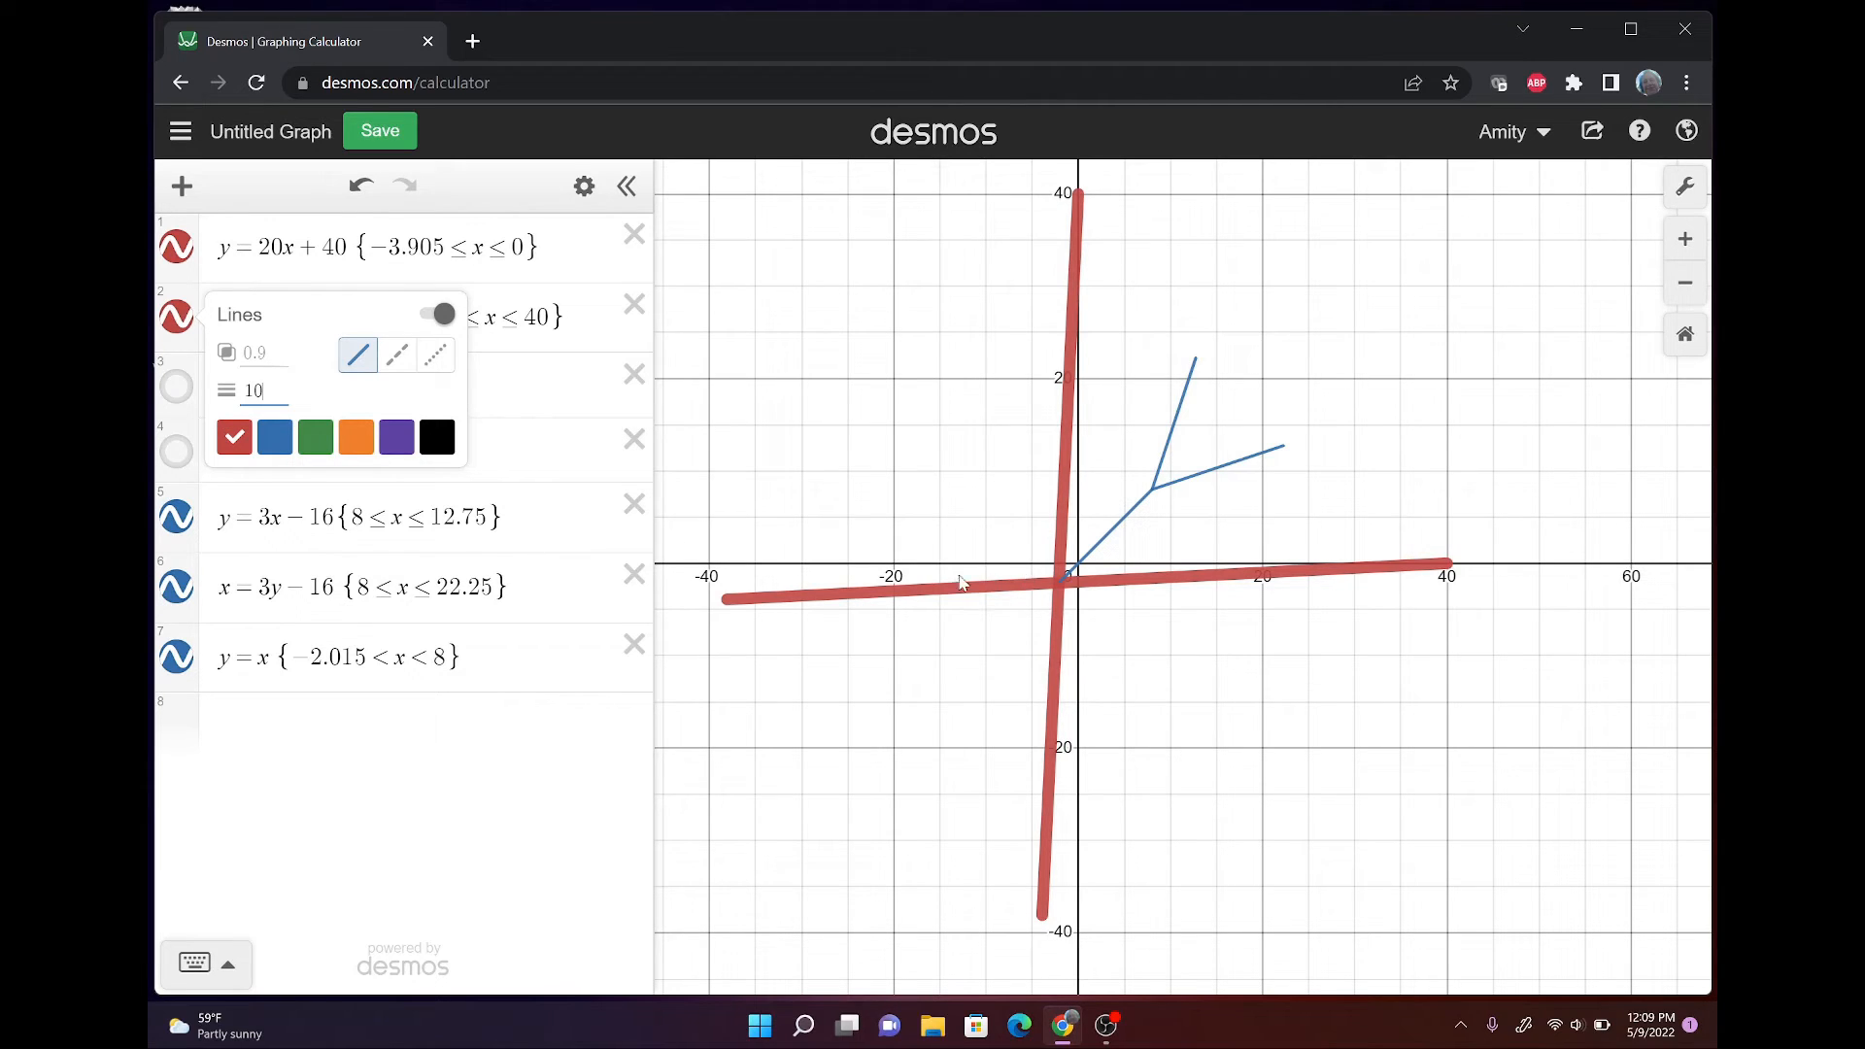
# Try the dashed and dotted line styles on the segment x = 20y + 40 and return it to solid.
pyautogui.click(398, 355)
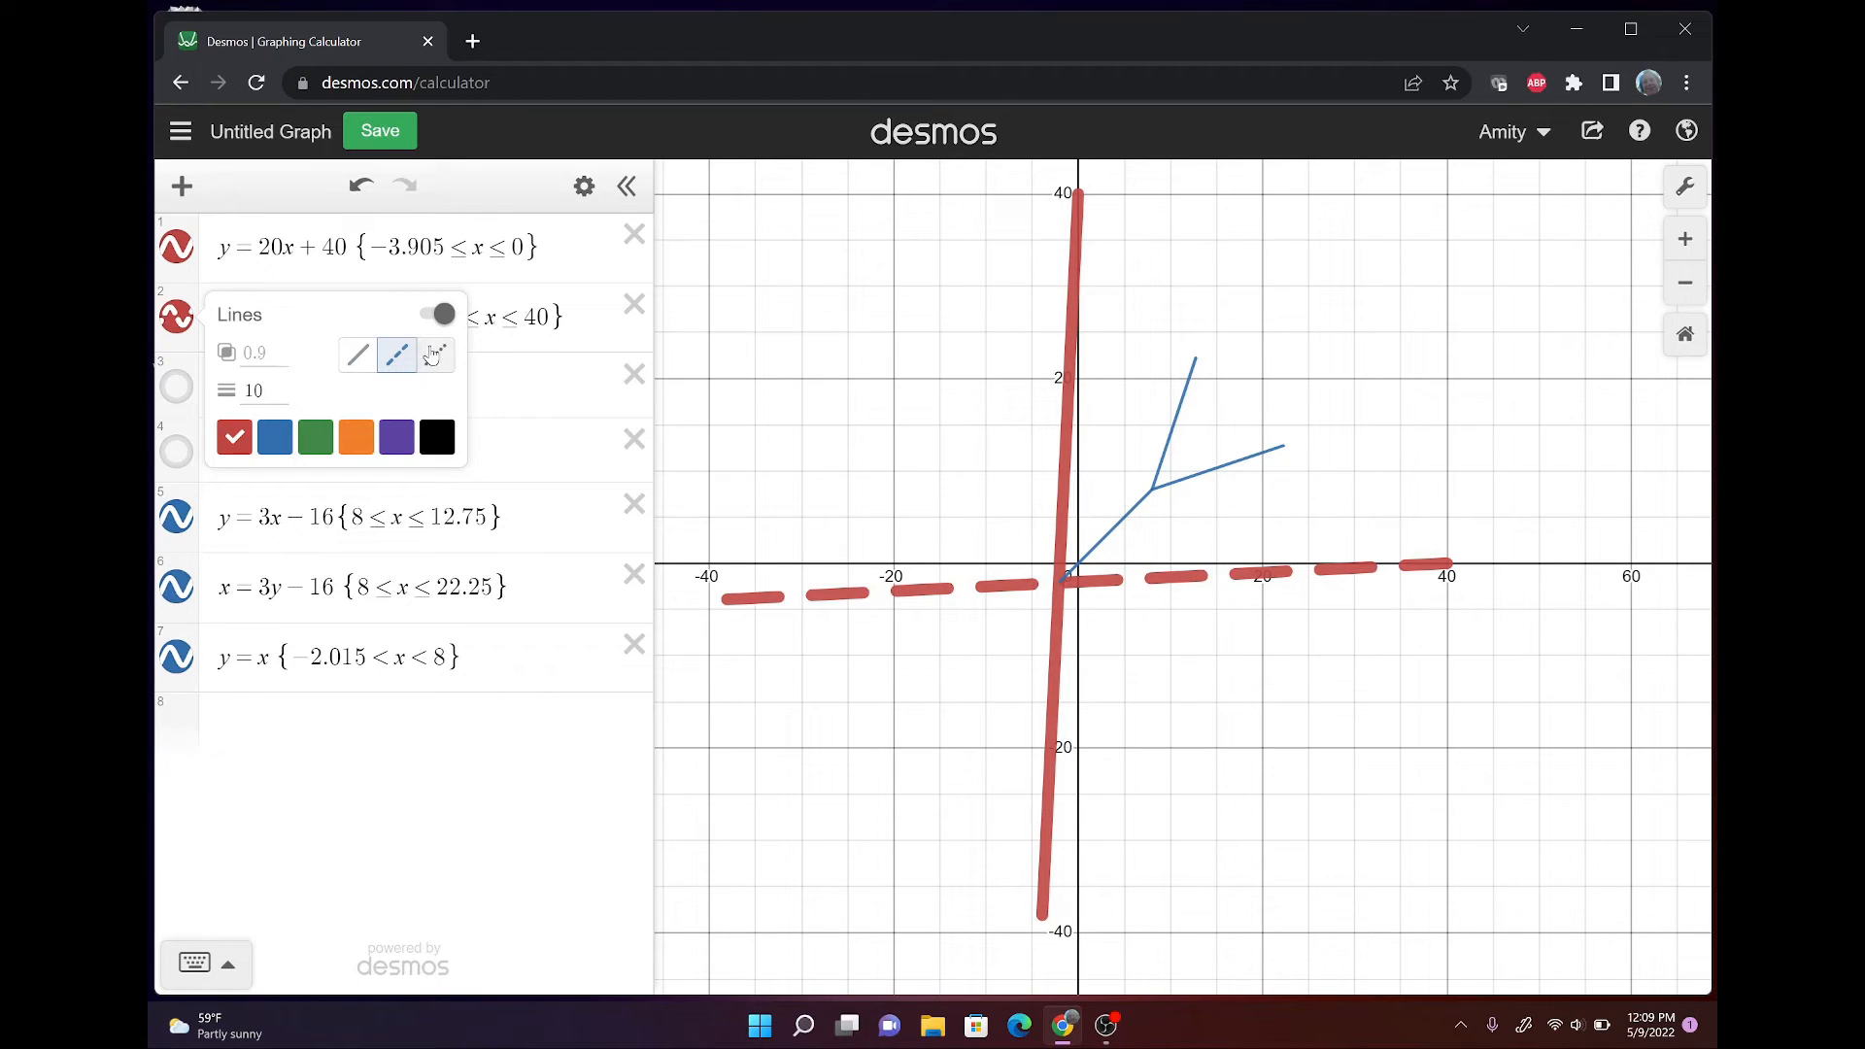
pyautogui.click(431, 356)
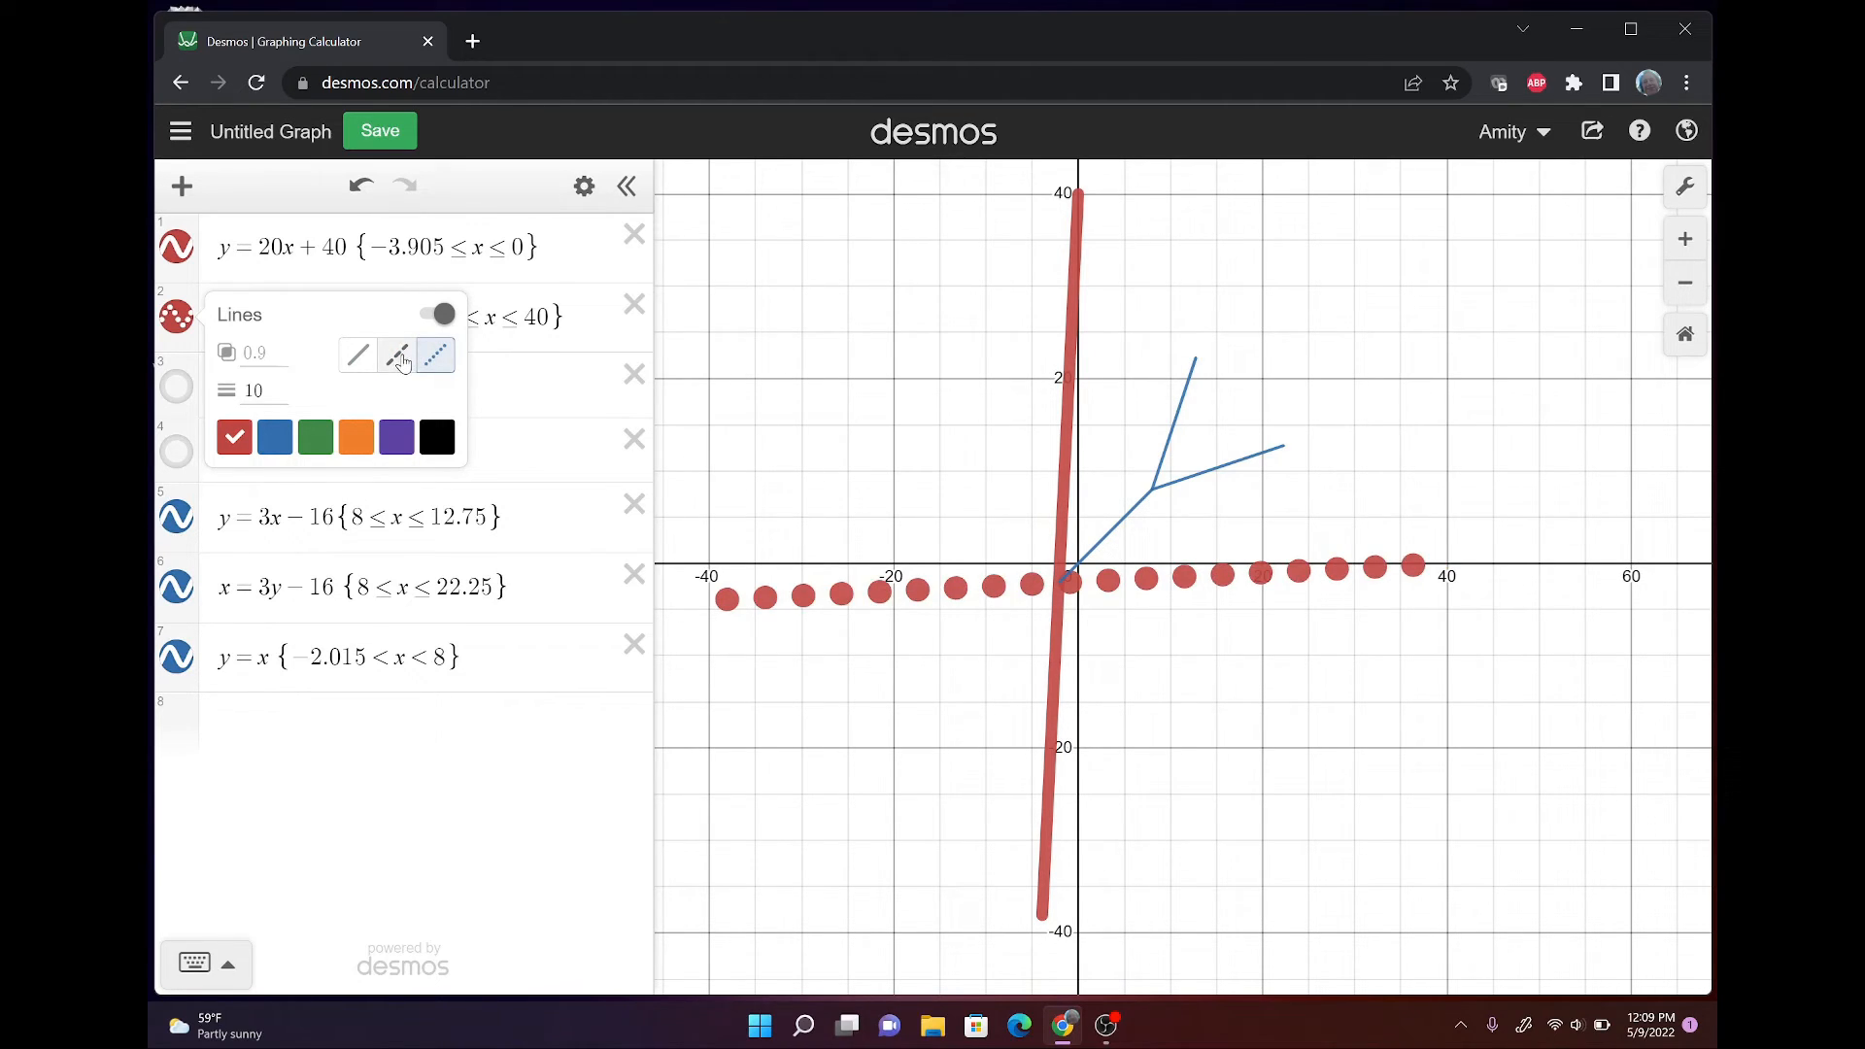
pyautogui.click(405, 360)
pyautogui.click(358, 356)
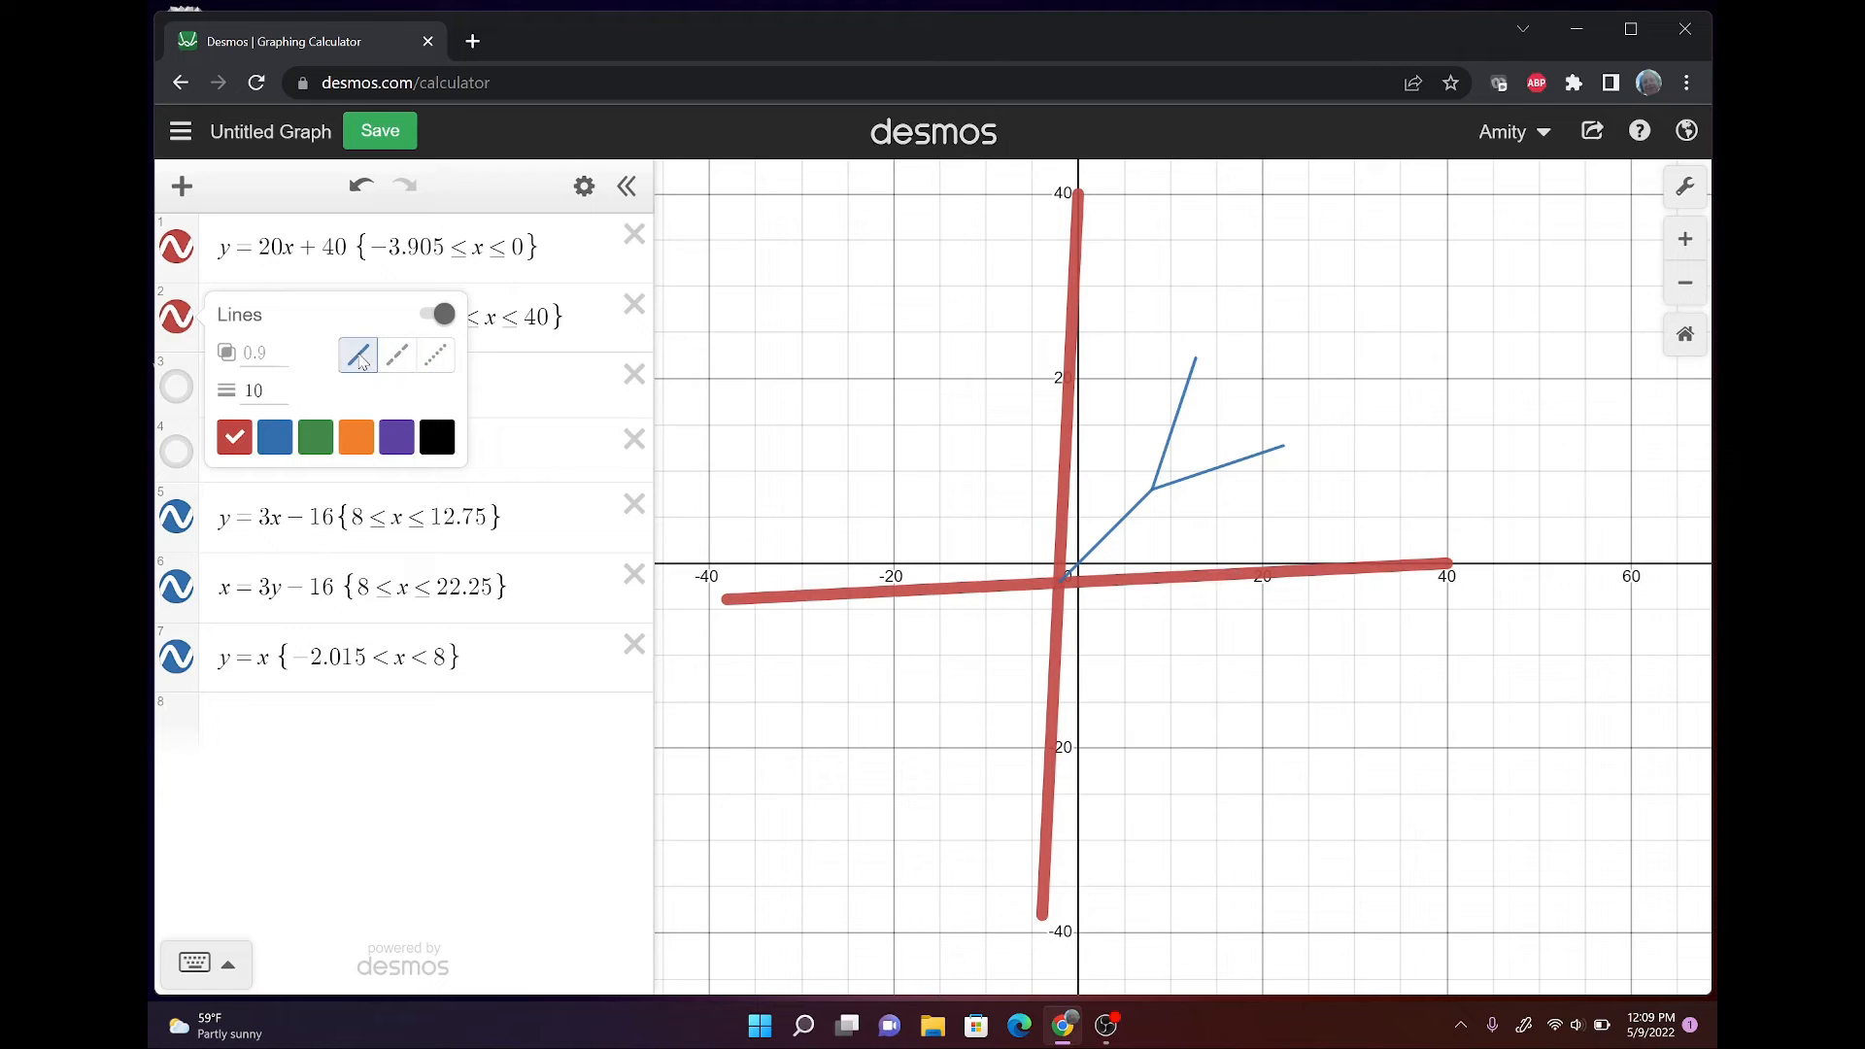
pyautogui.click(510, 375)
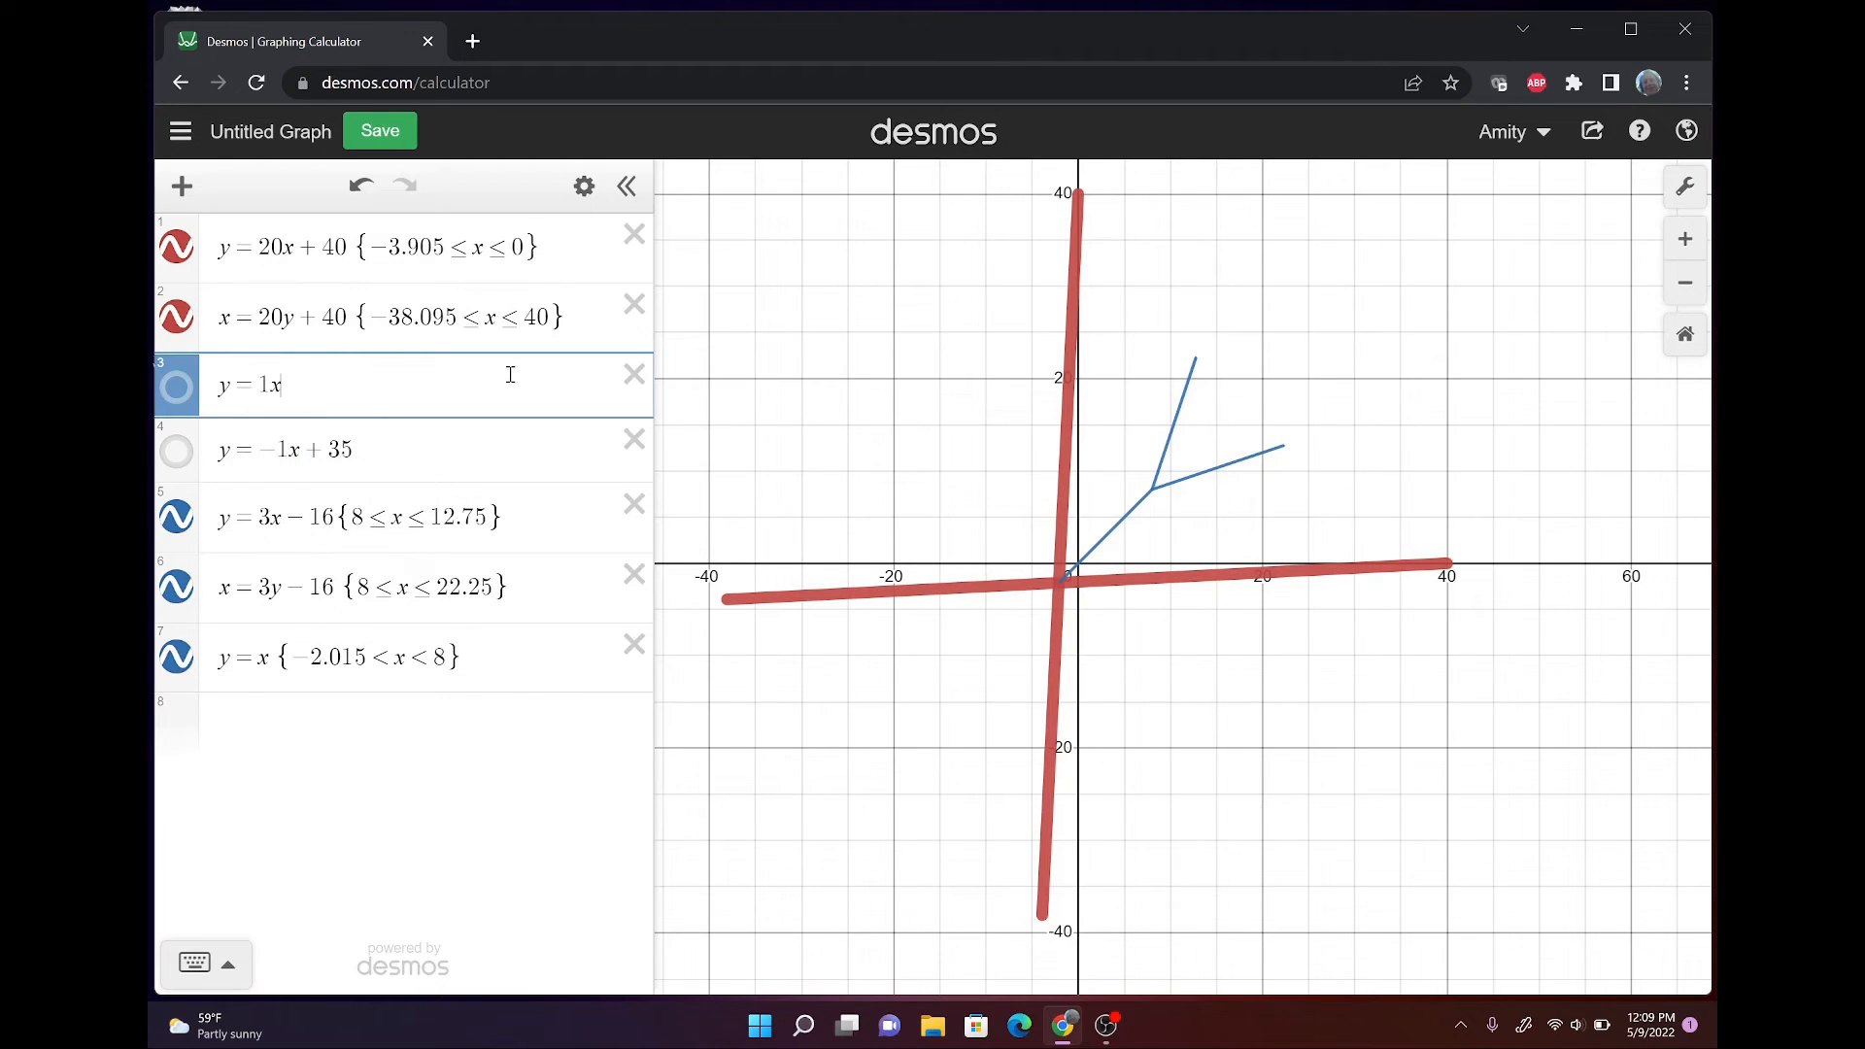
# Try shading above the second red segment with x < 20y + 40 and x ≤ 20y + 40, comparing the dashed and solid boundaries.
pyautogui.click(261, 316)
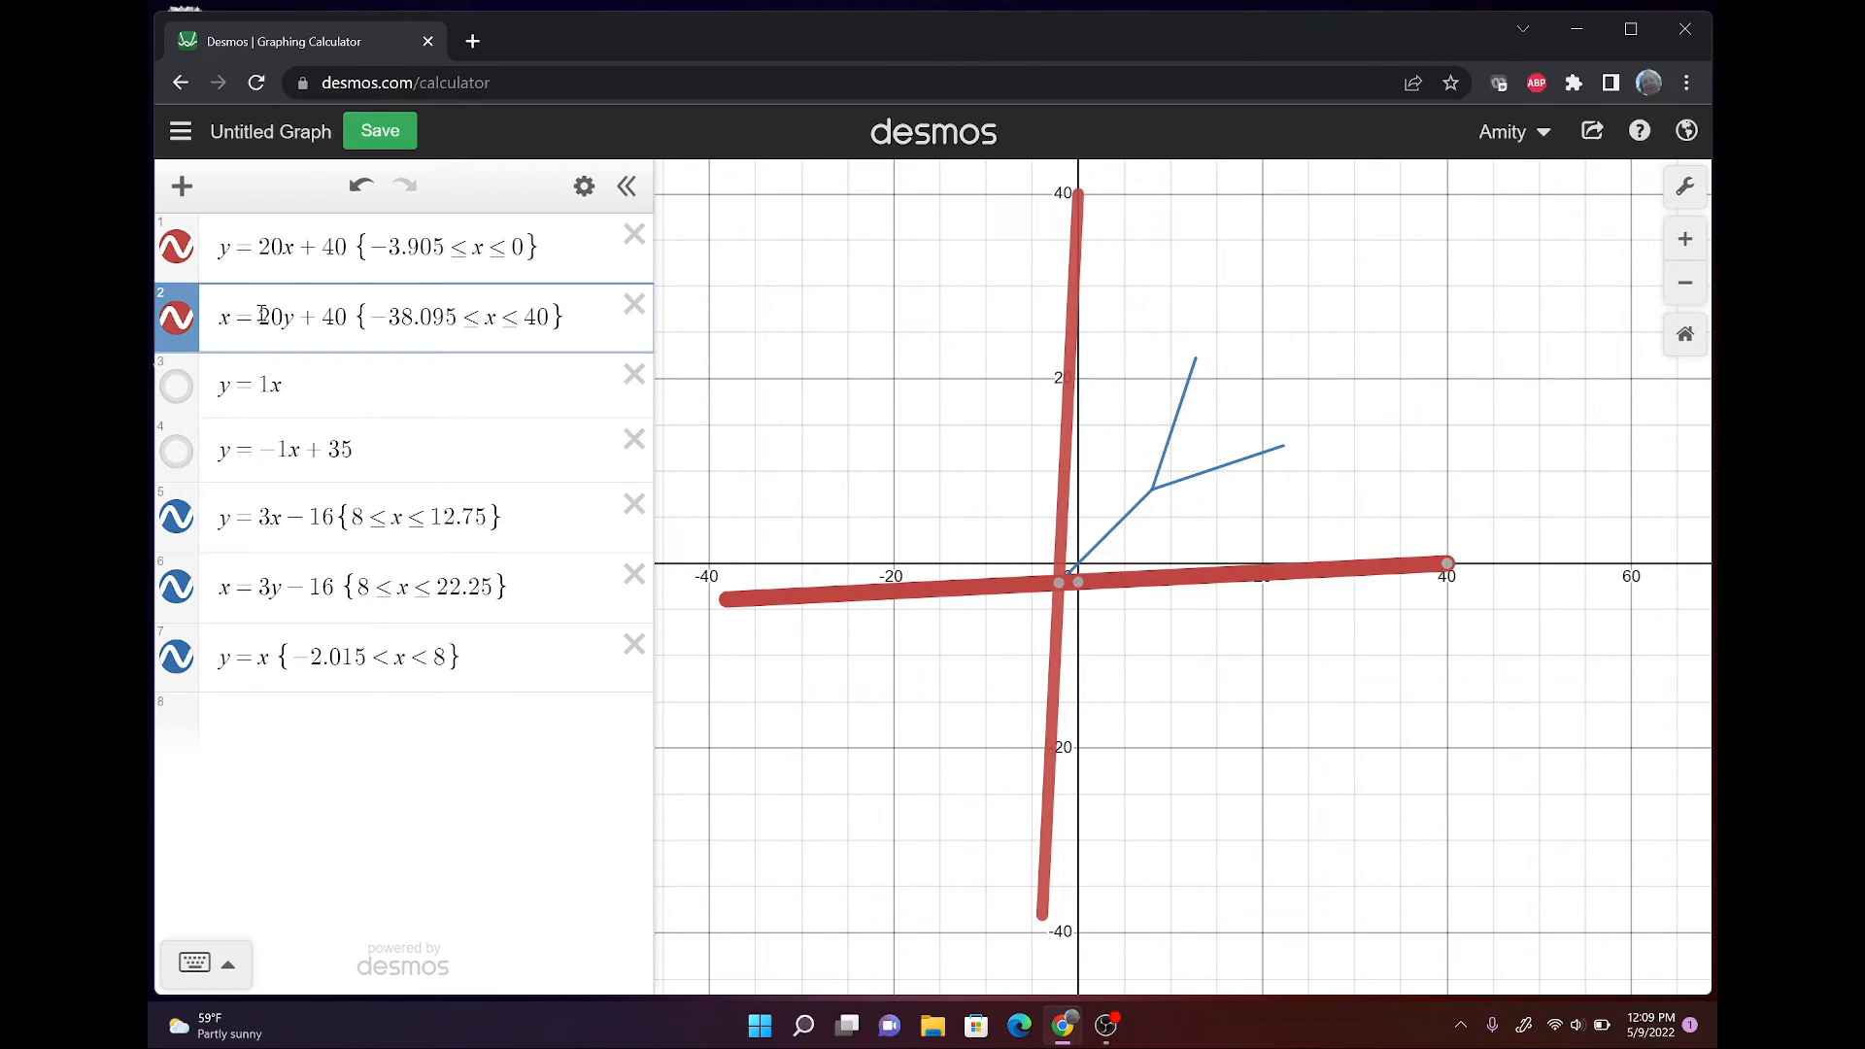
pyautogui.press('BackSpace')
pyautogui.write('<')
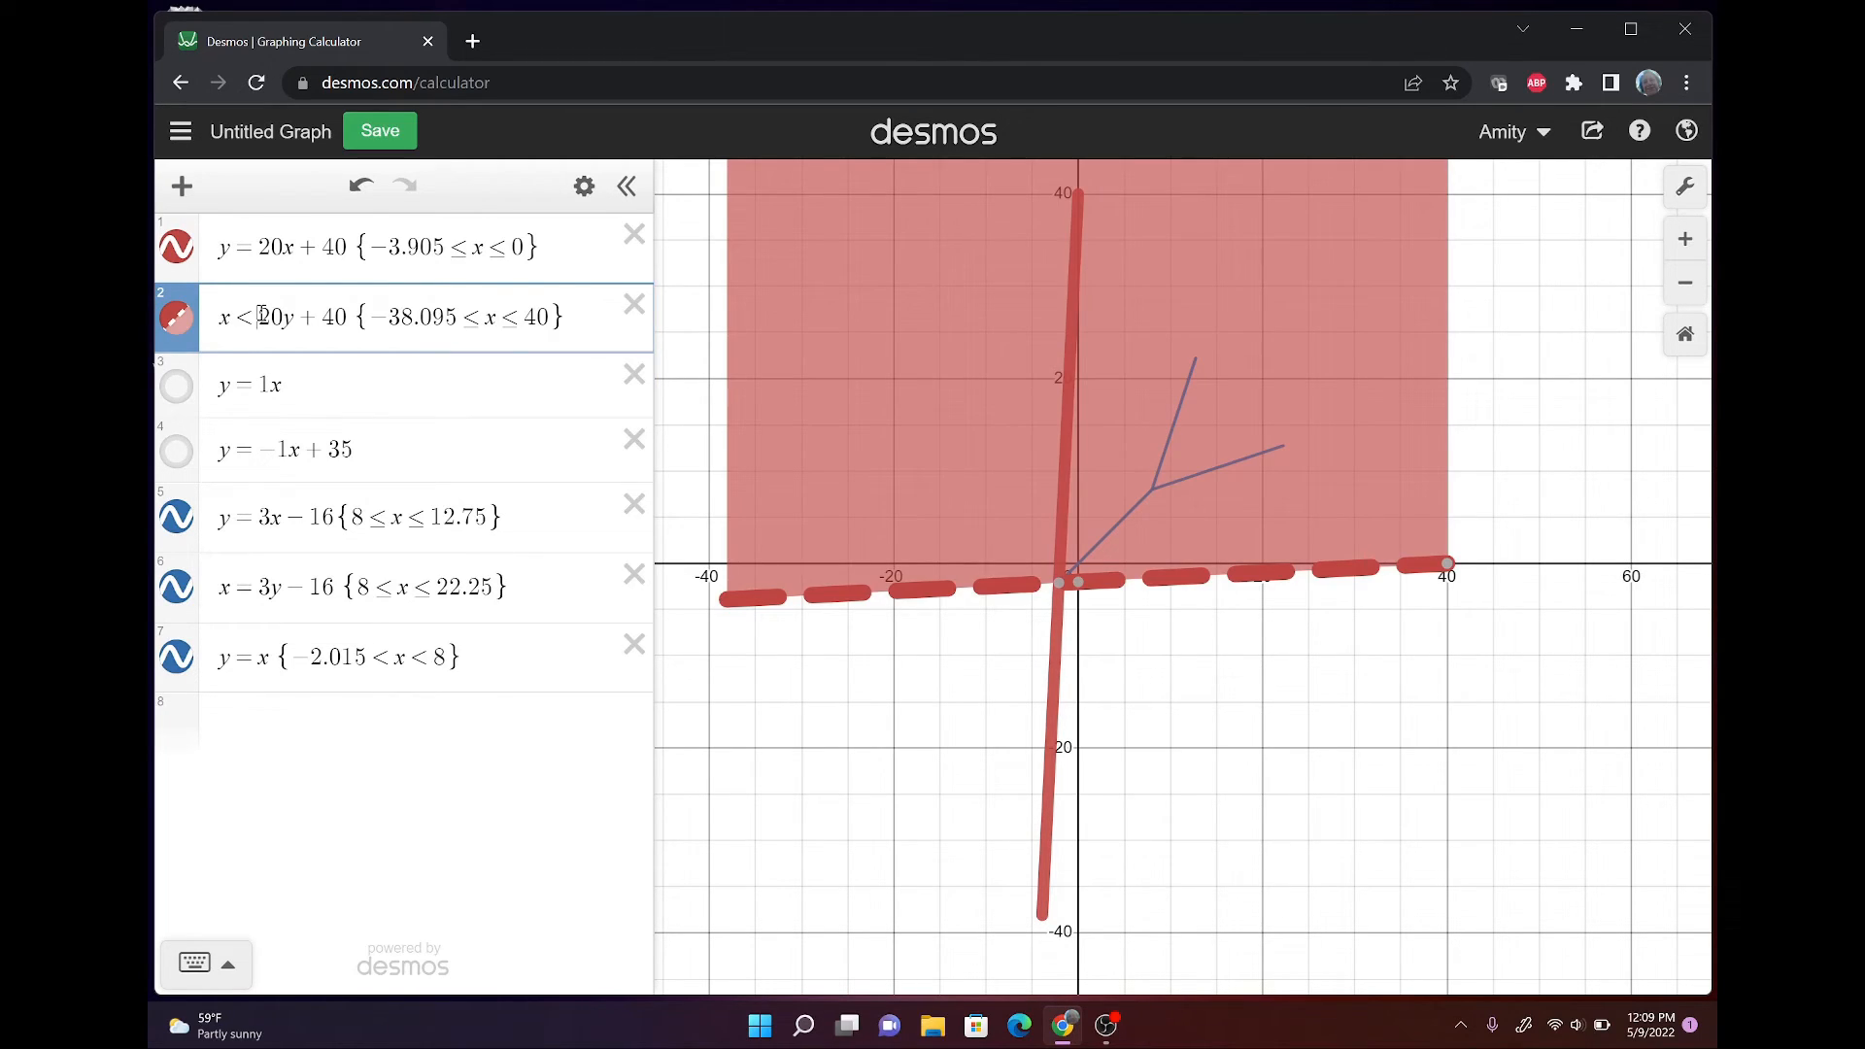
pyautogui.write('=')
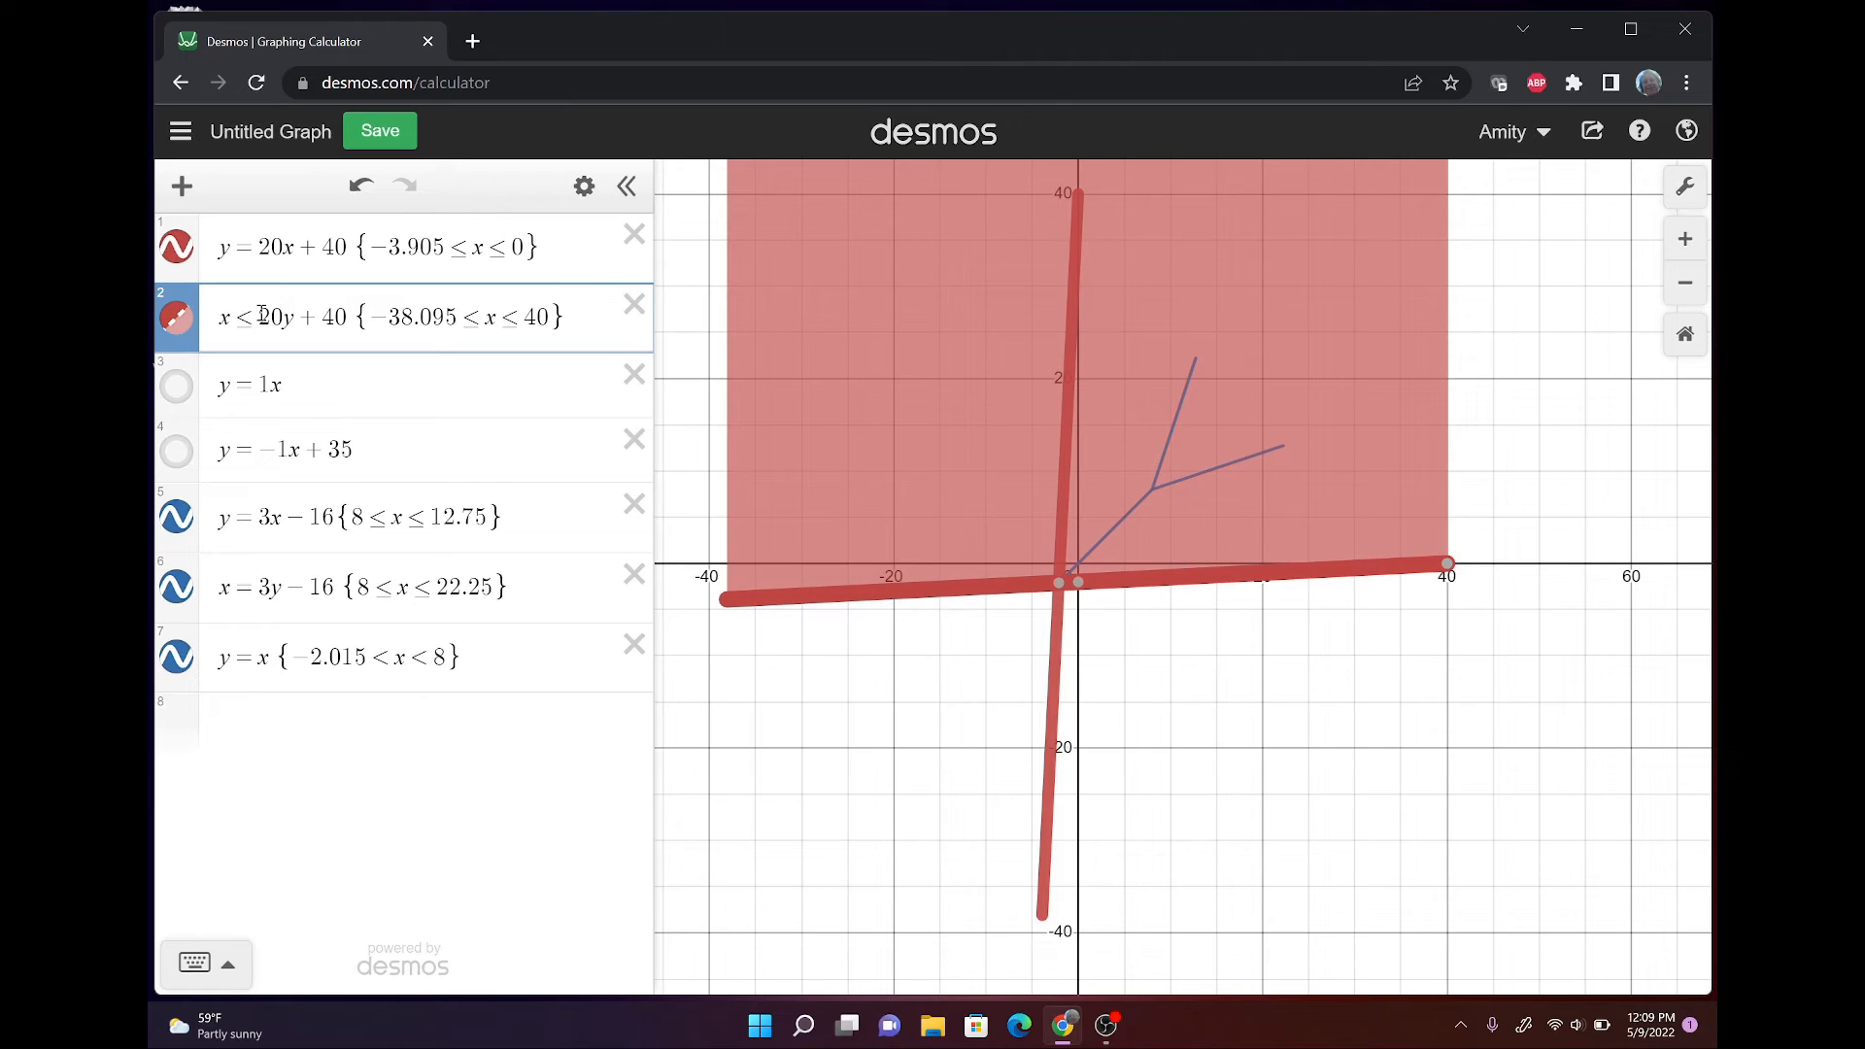
pyautogui.press('BackSpace')
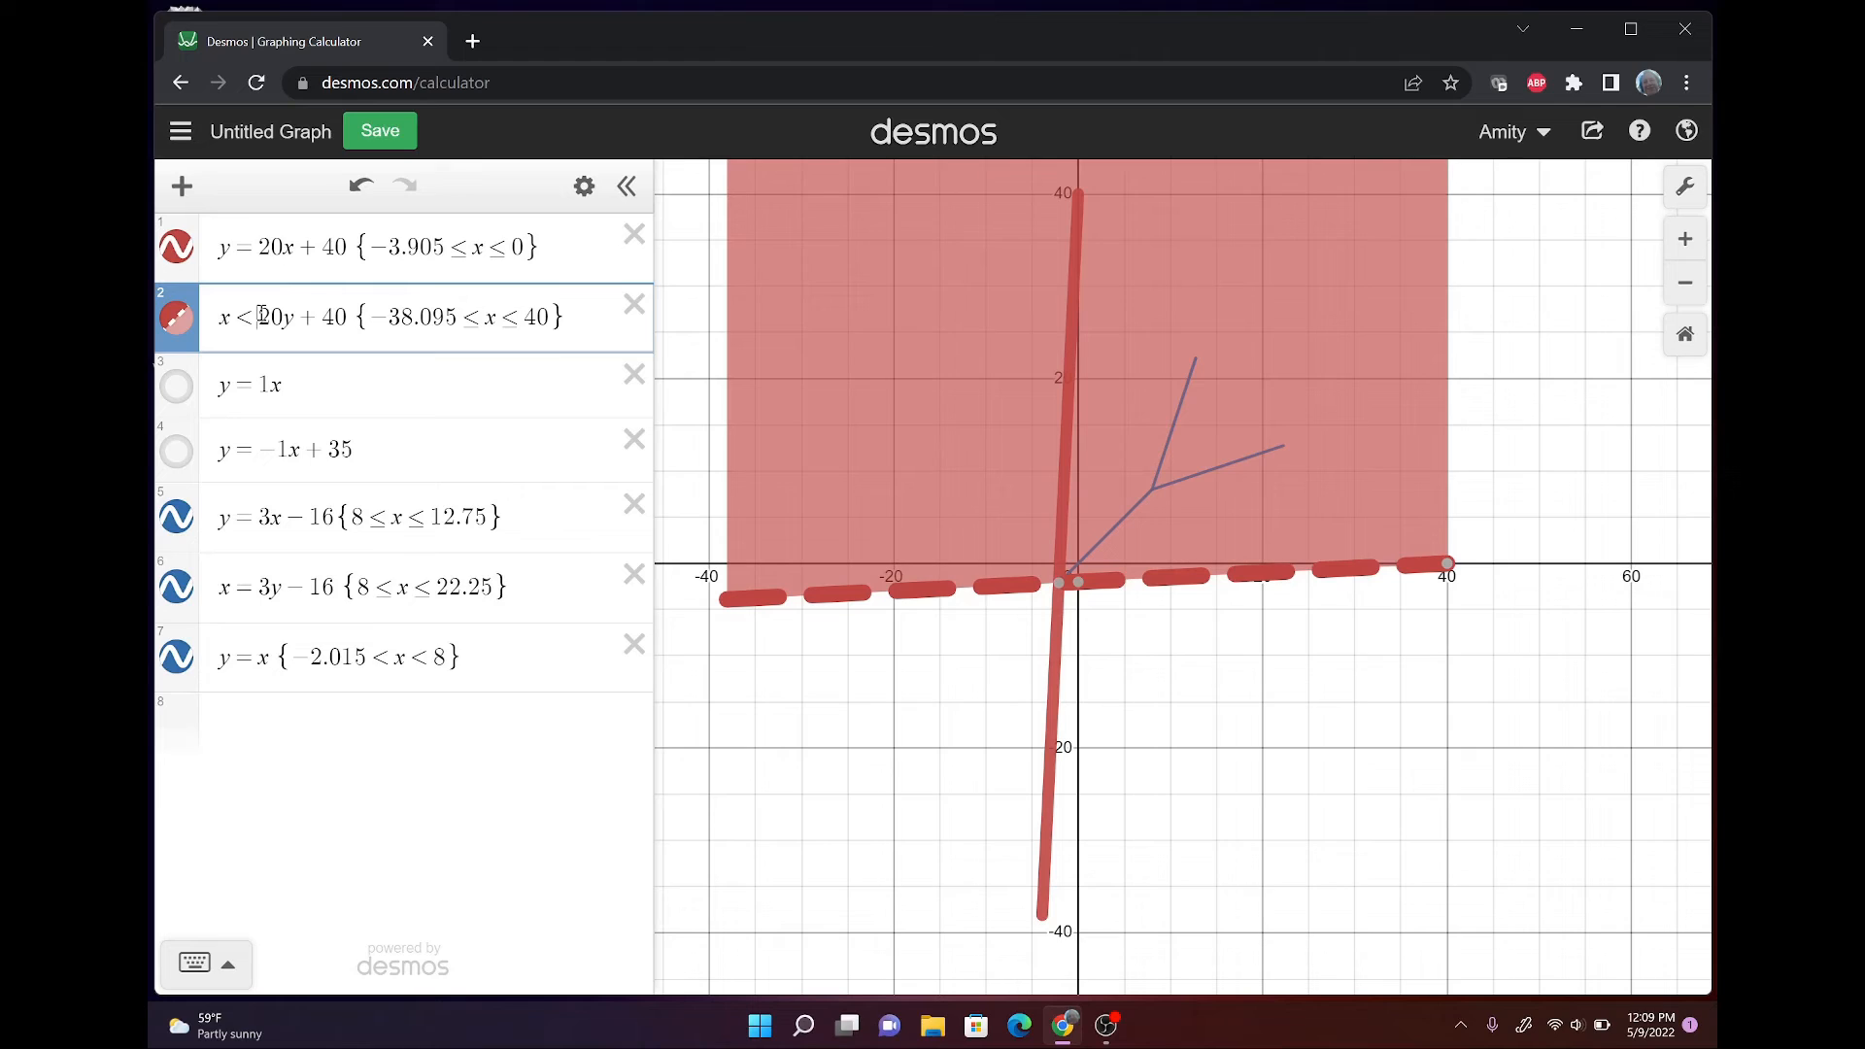
pyautogui.write('=')
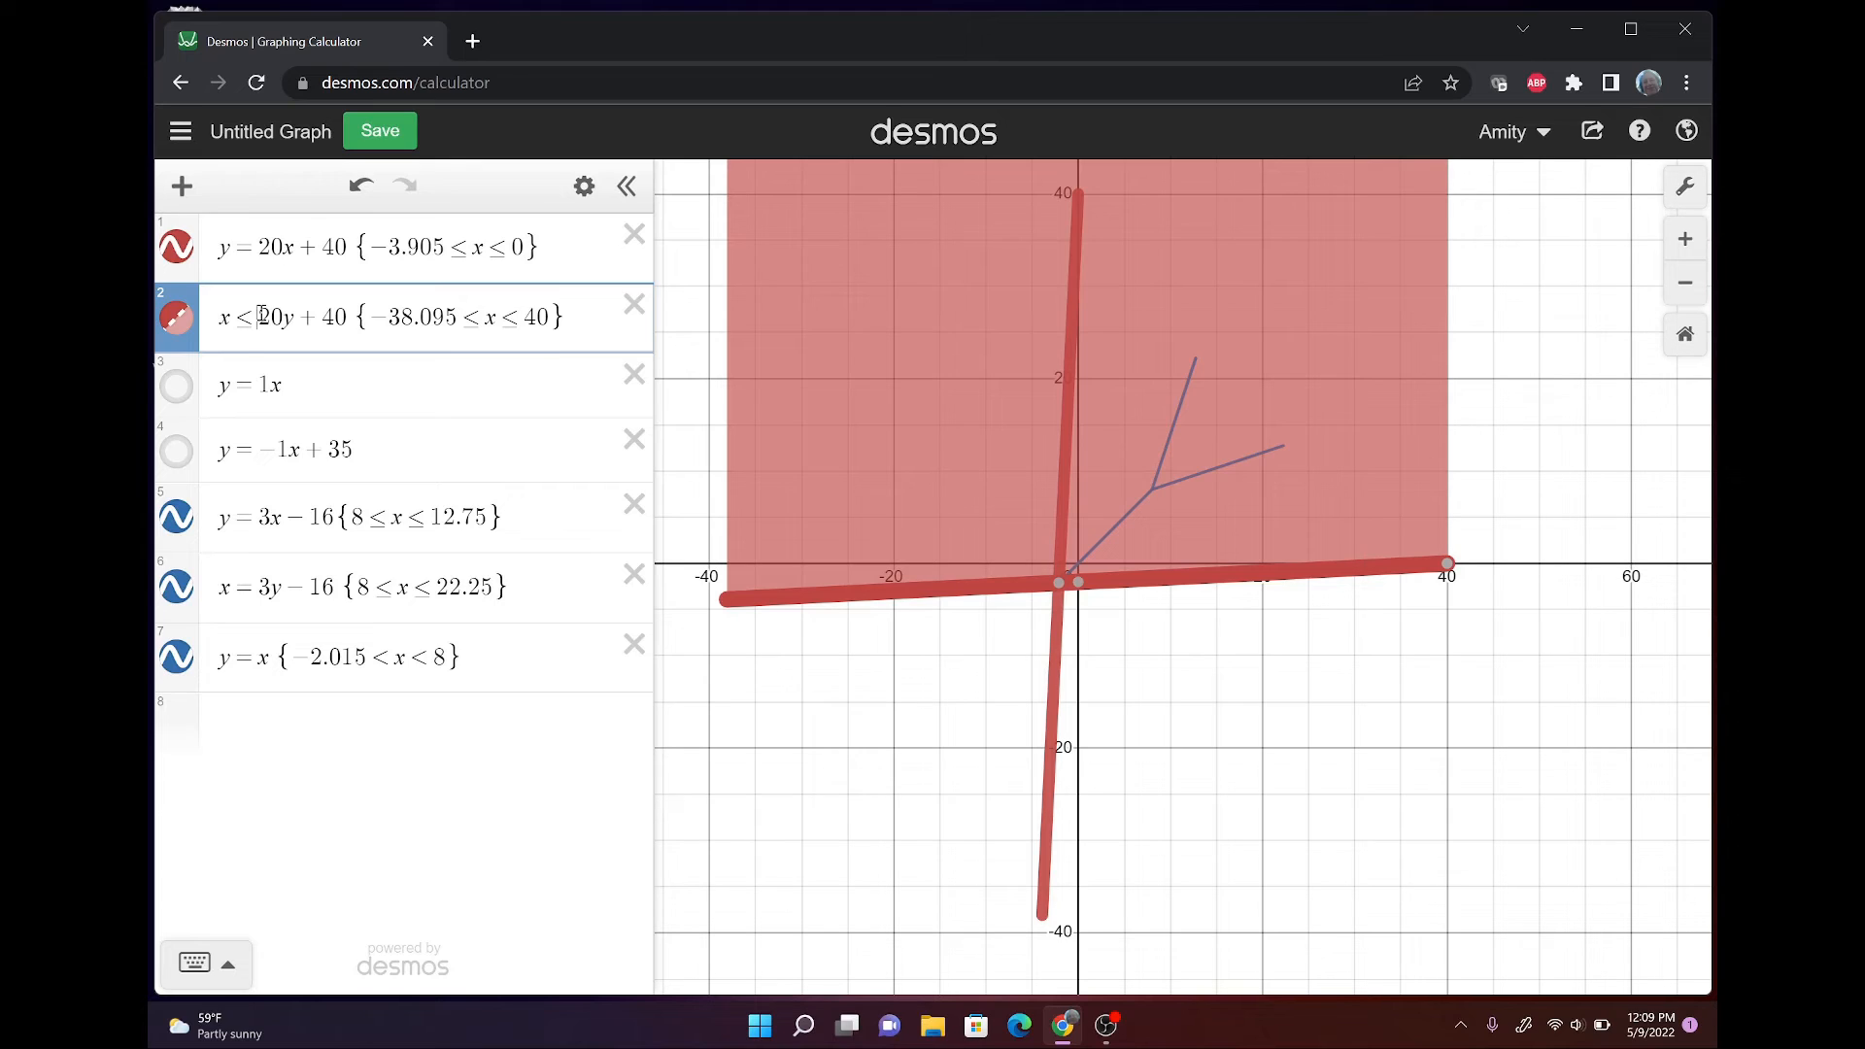
# Shade the region below the second red segment by changing its equation to x ≥ 20y + 40.
pyautogui.press('BackSpace')
pyautogui.press('BackSpace')
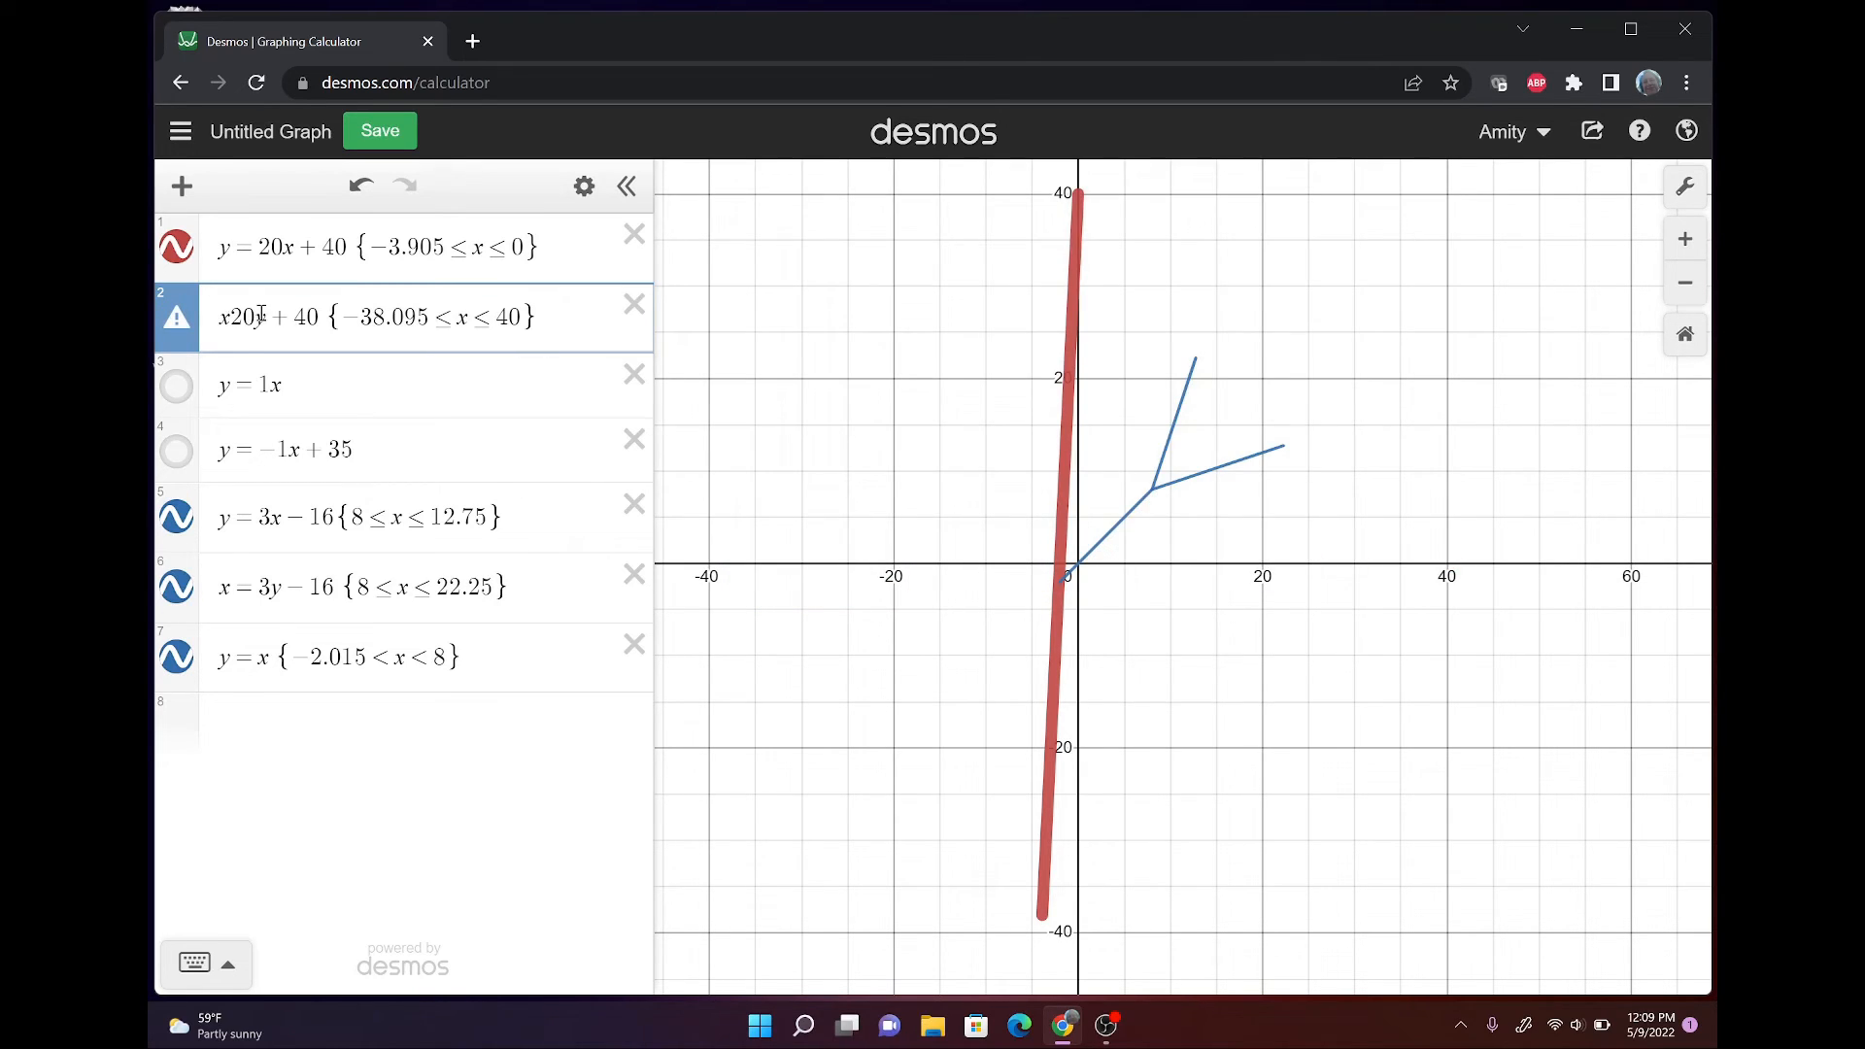
pyautogui.write('> ')
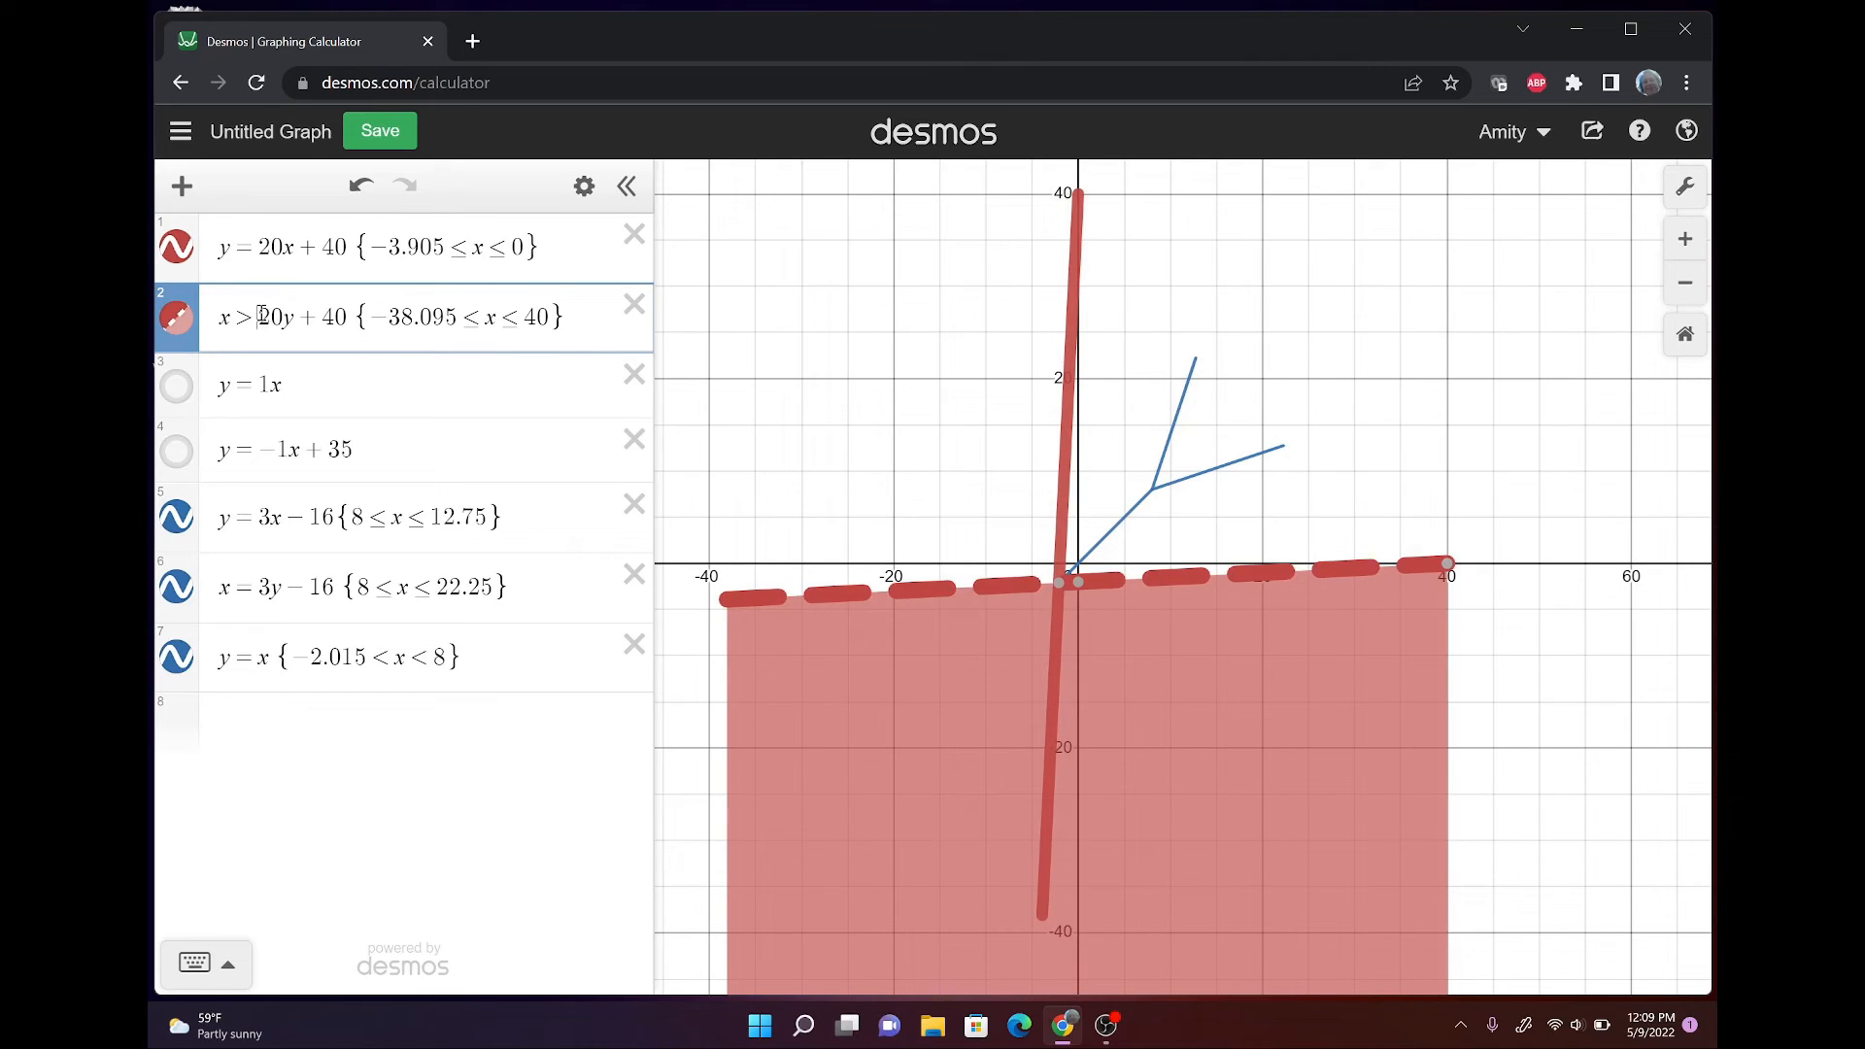
pyautogui.write('=')
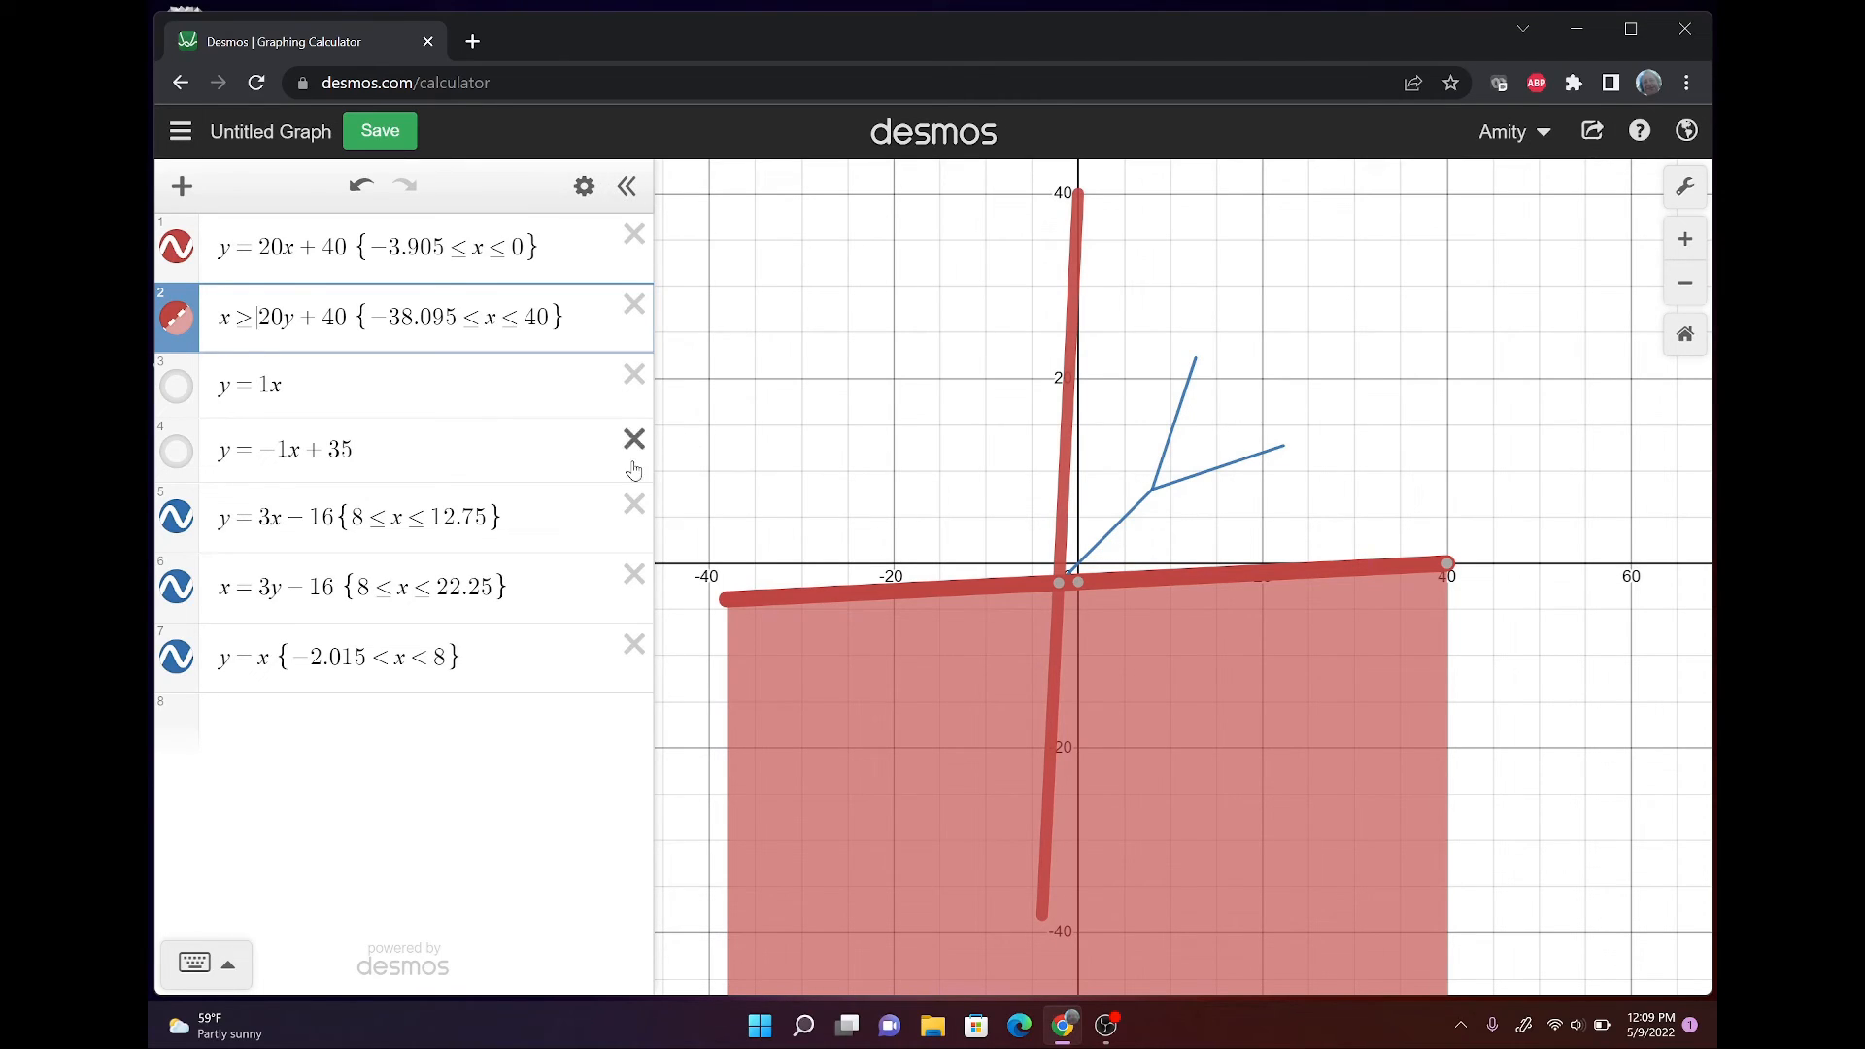
# Shade below the lower blue branch by changing its equation to x ≥ 3y - 16.
pyautogui.click(256, 579)
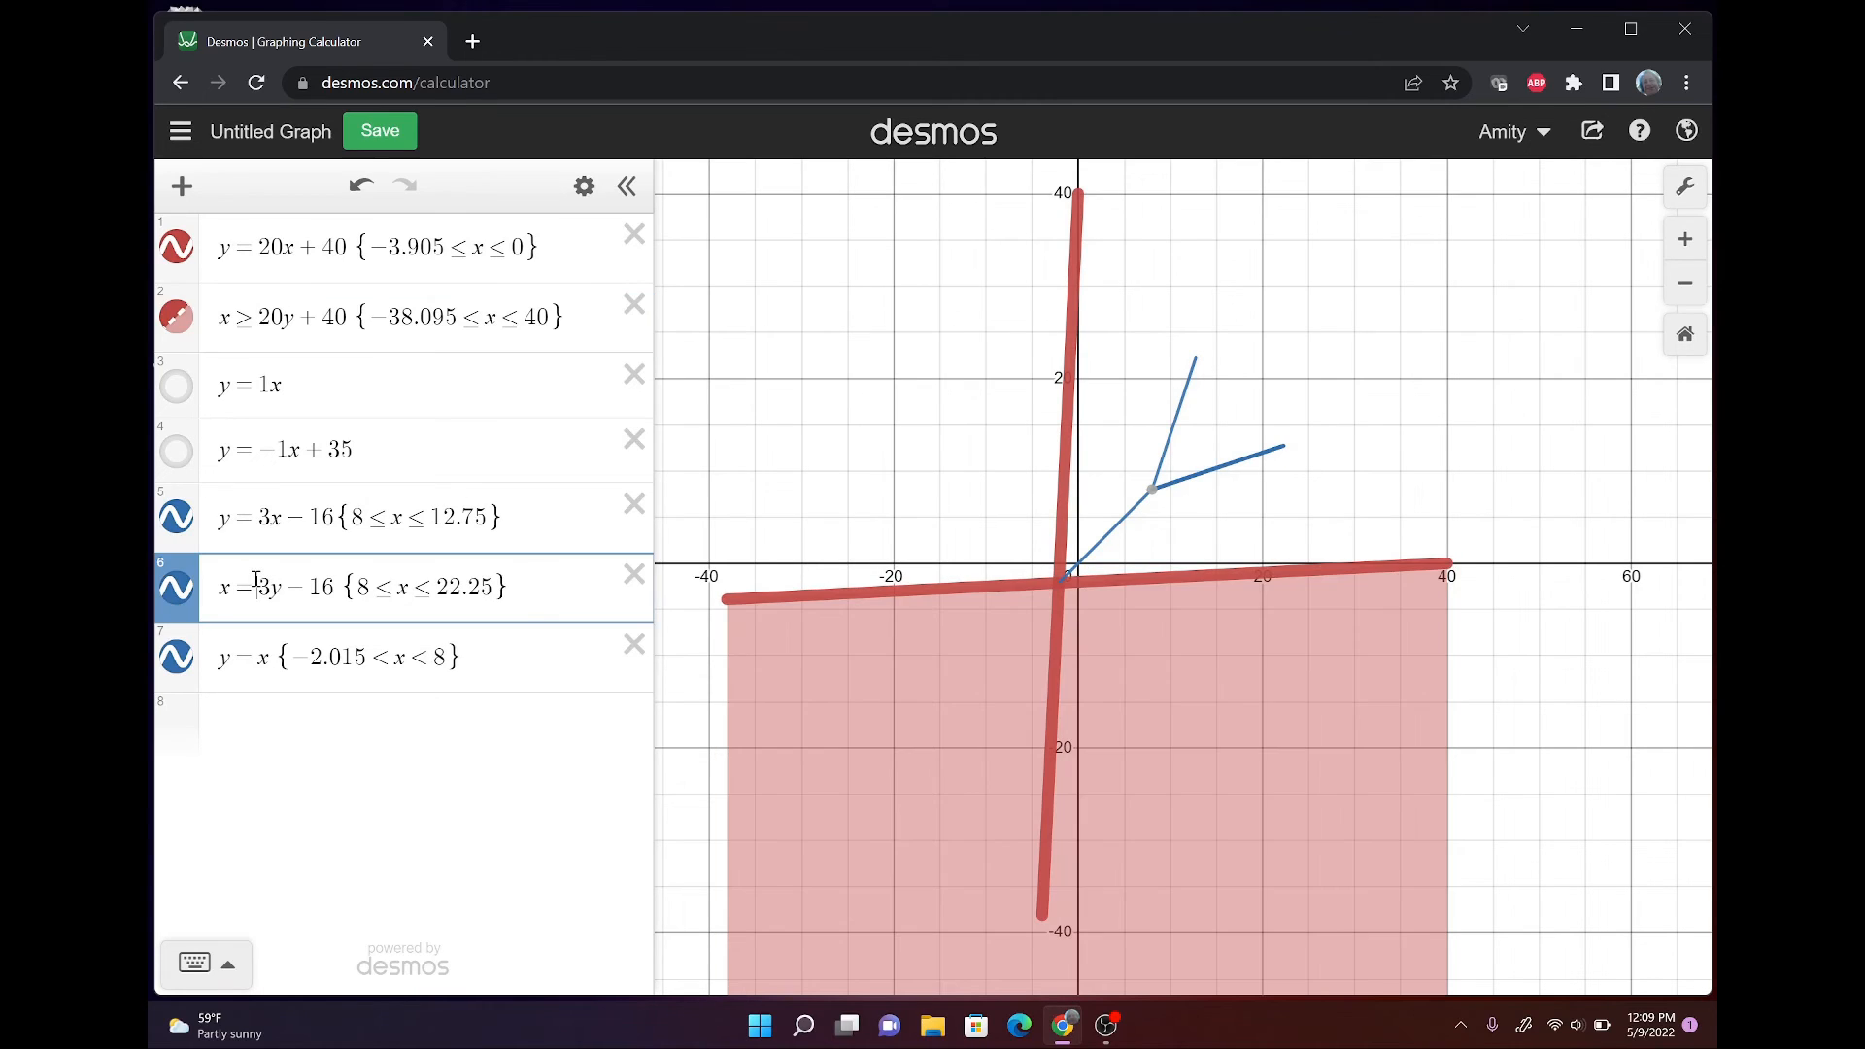
pyautogui.press('BackSpace')
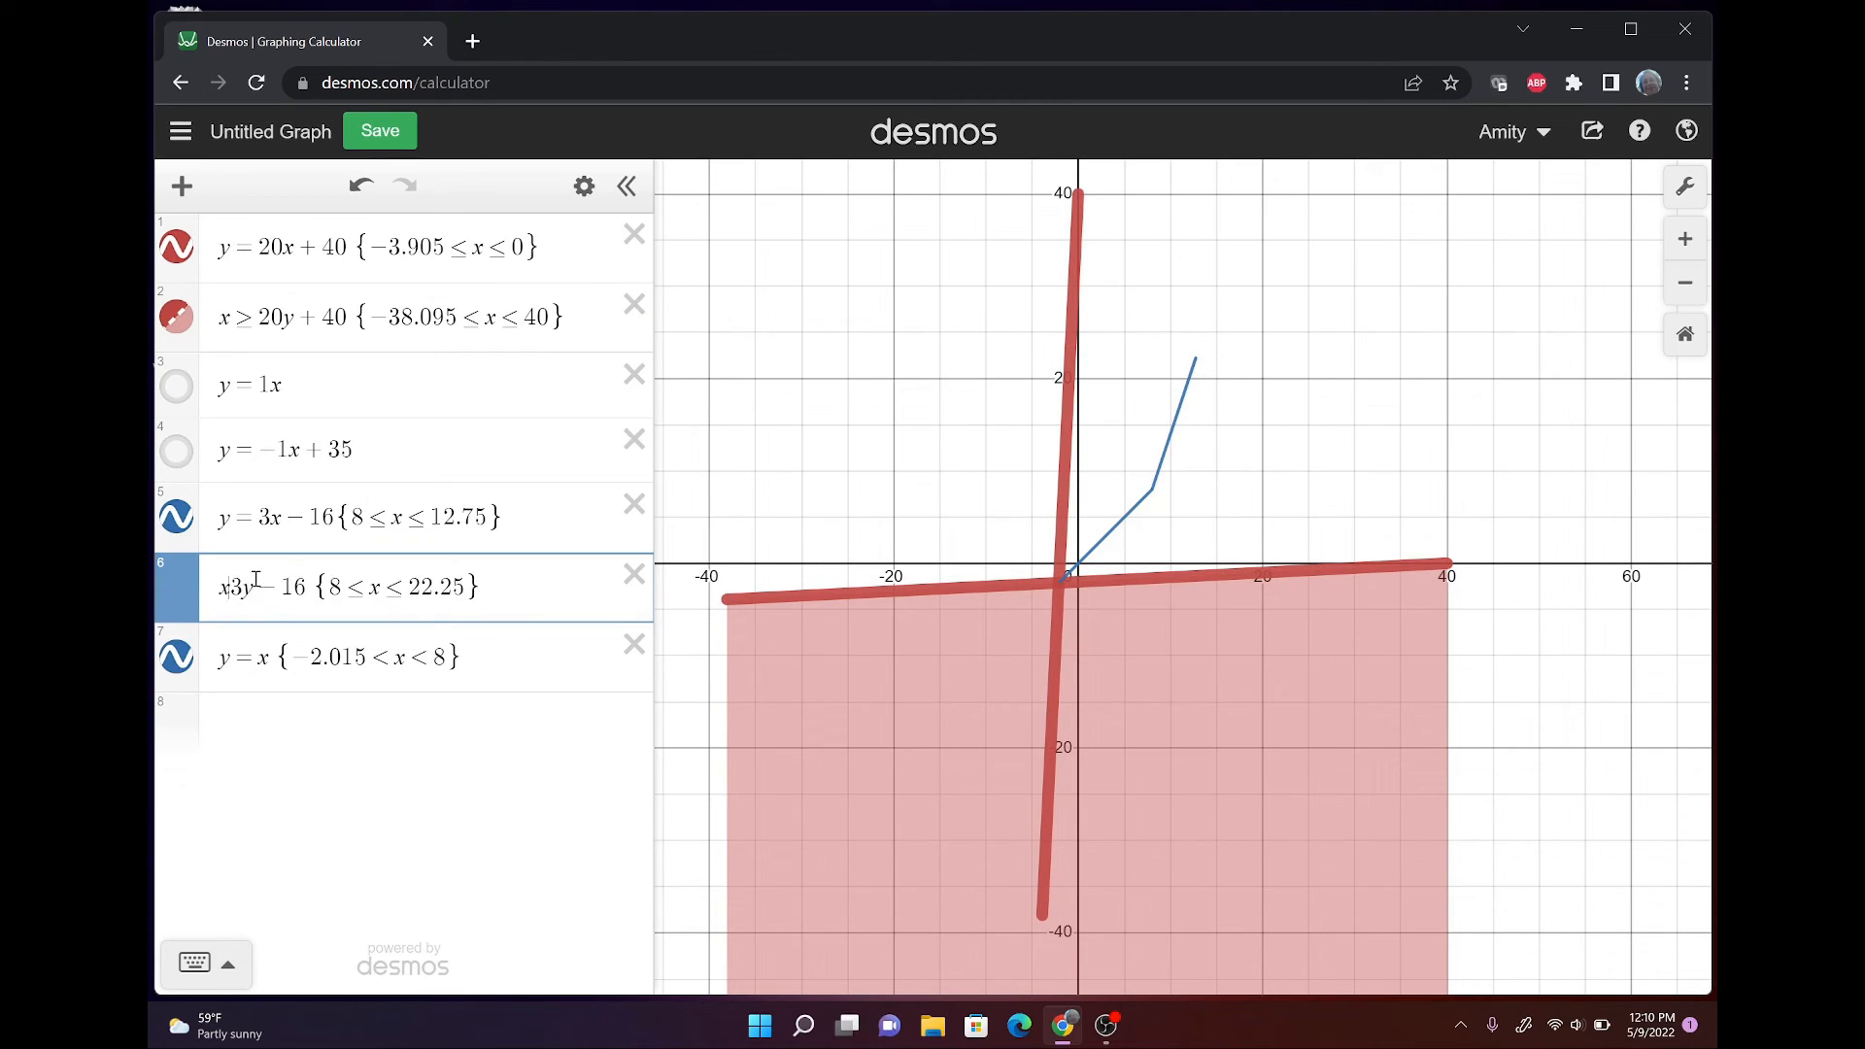
pyautogui.write('>')
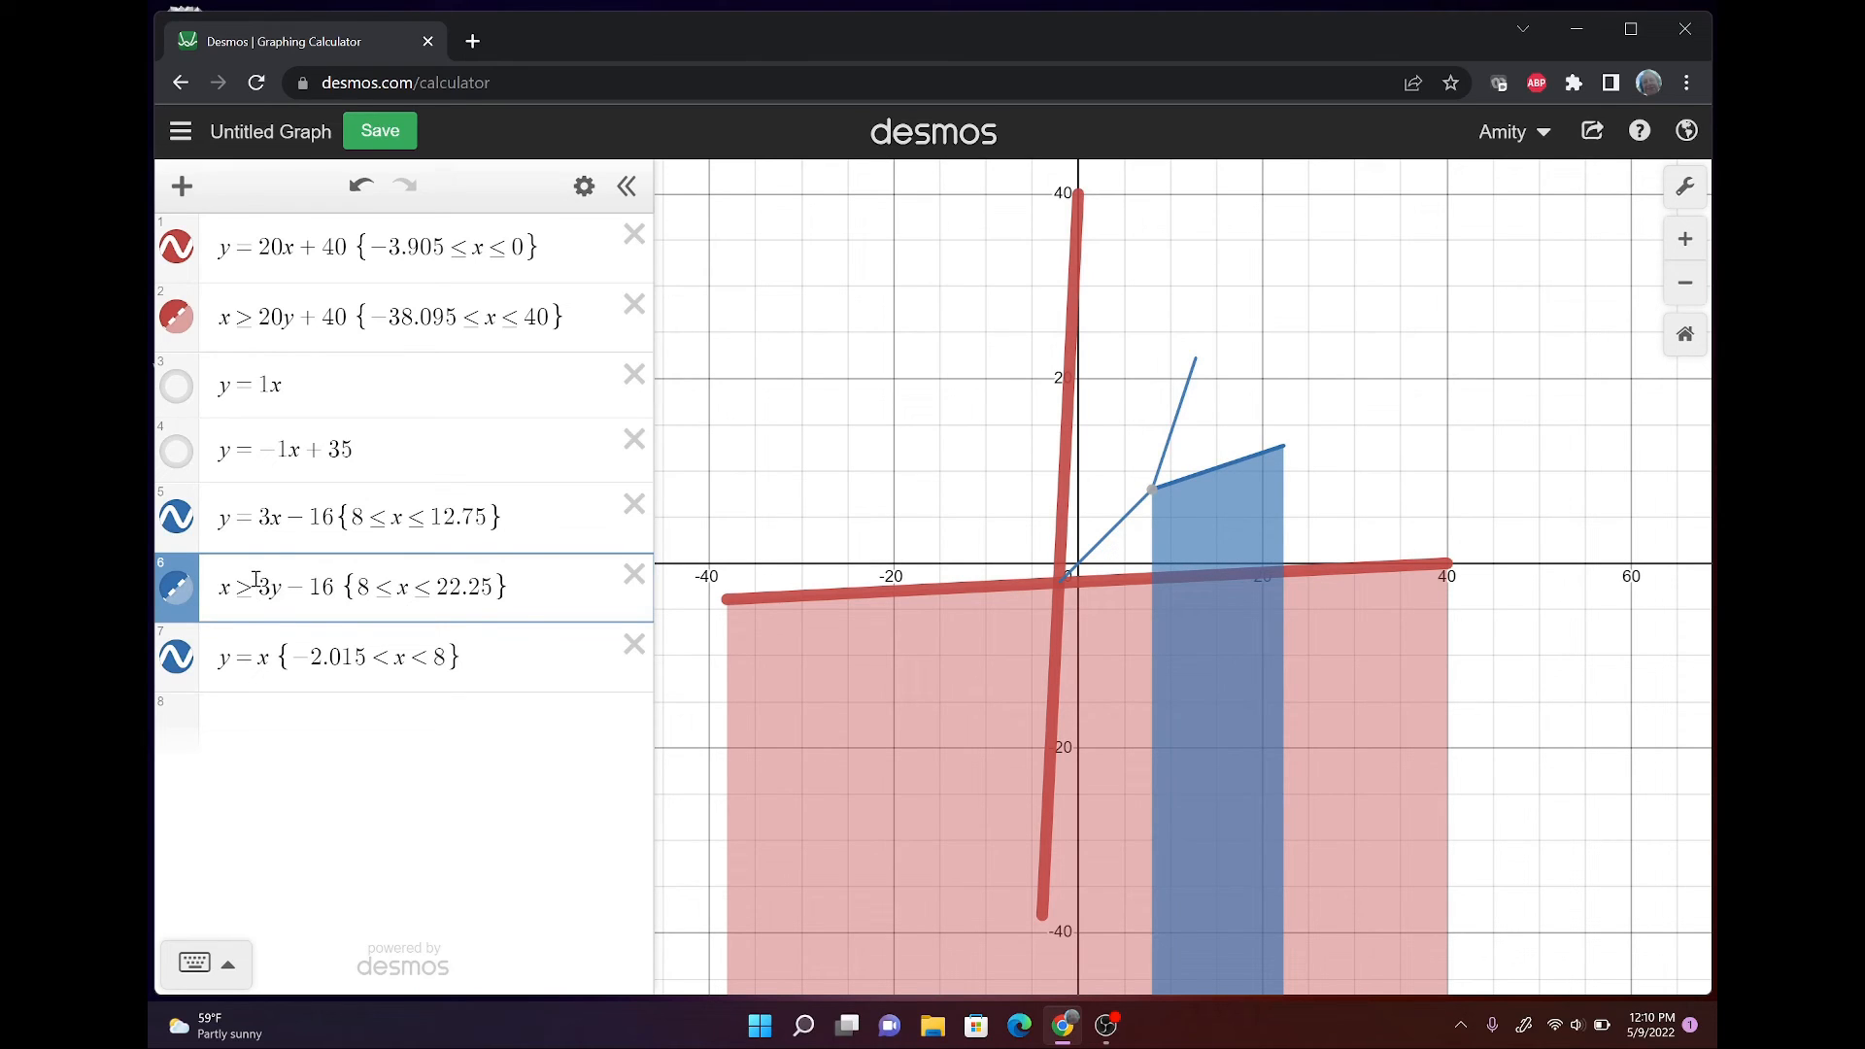
# Turn off the grid, the x-axis and the y-axis in the graph display.
pyautogui.click(1686, 291)
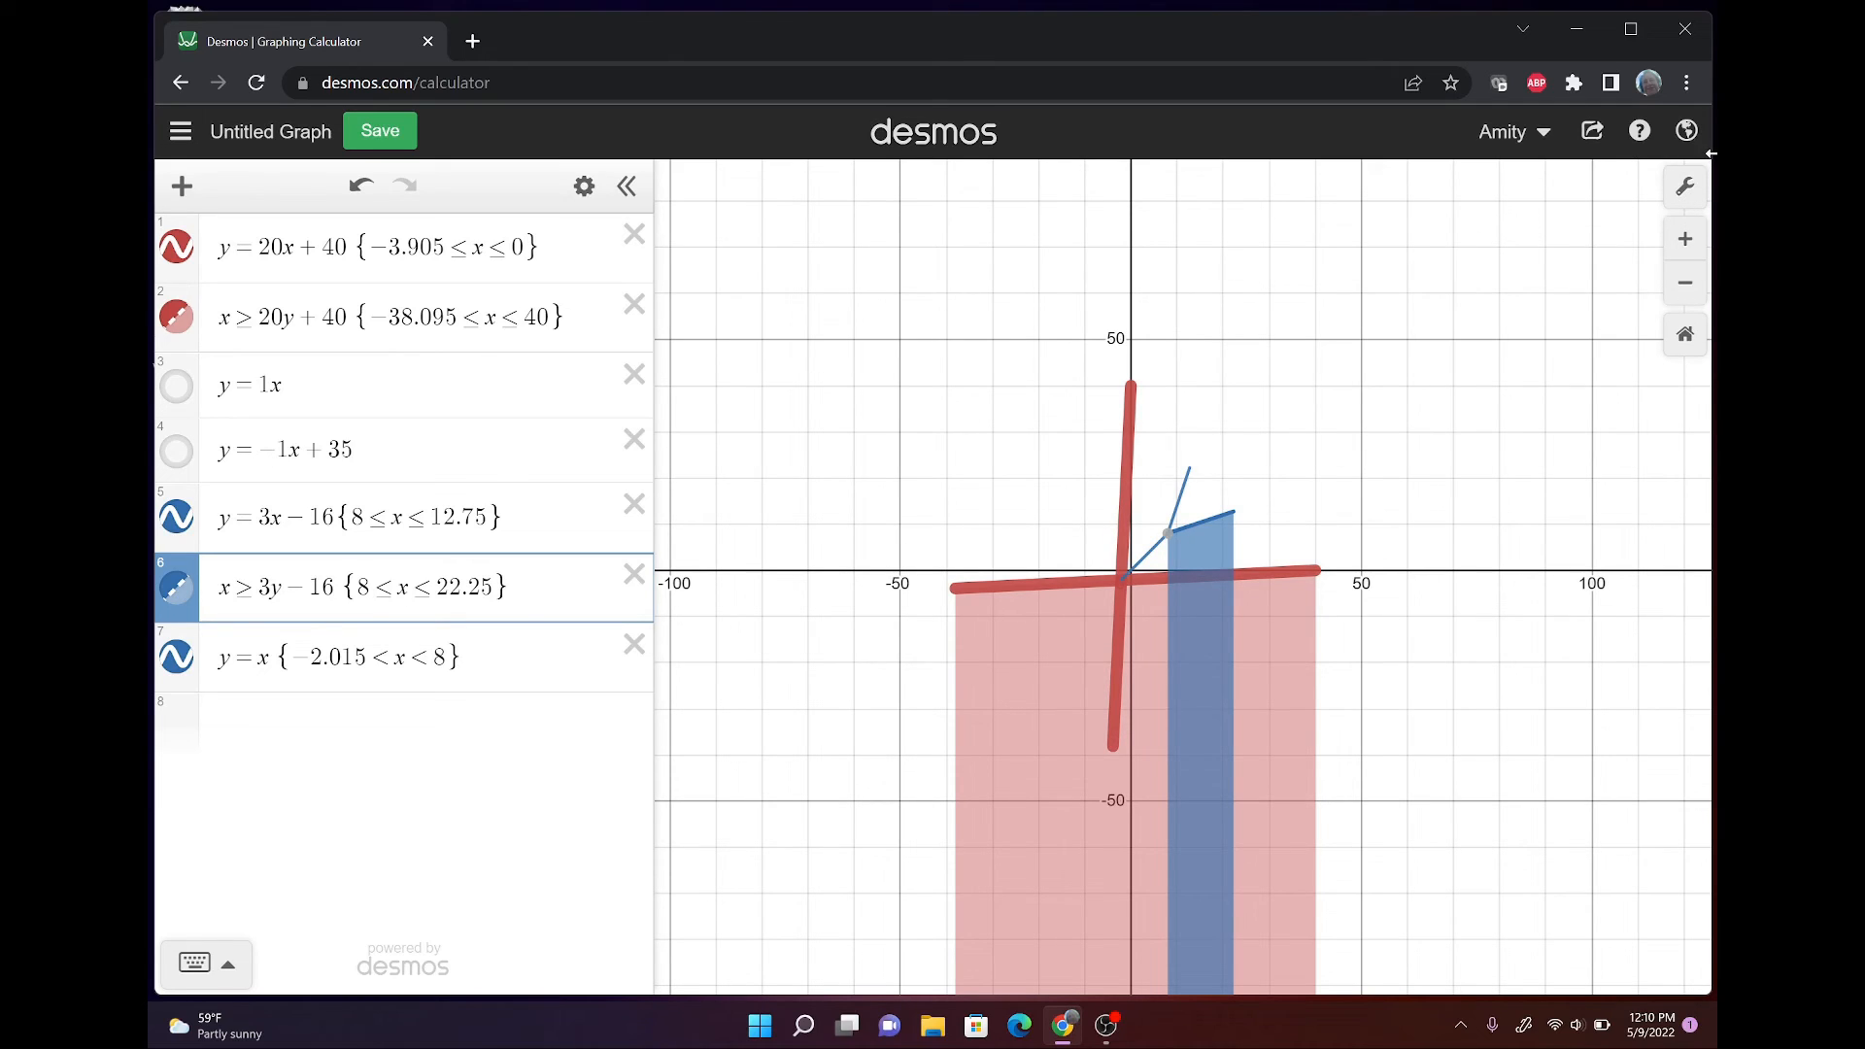
pyautogui.click(1686, 188)
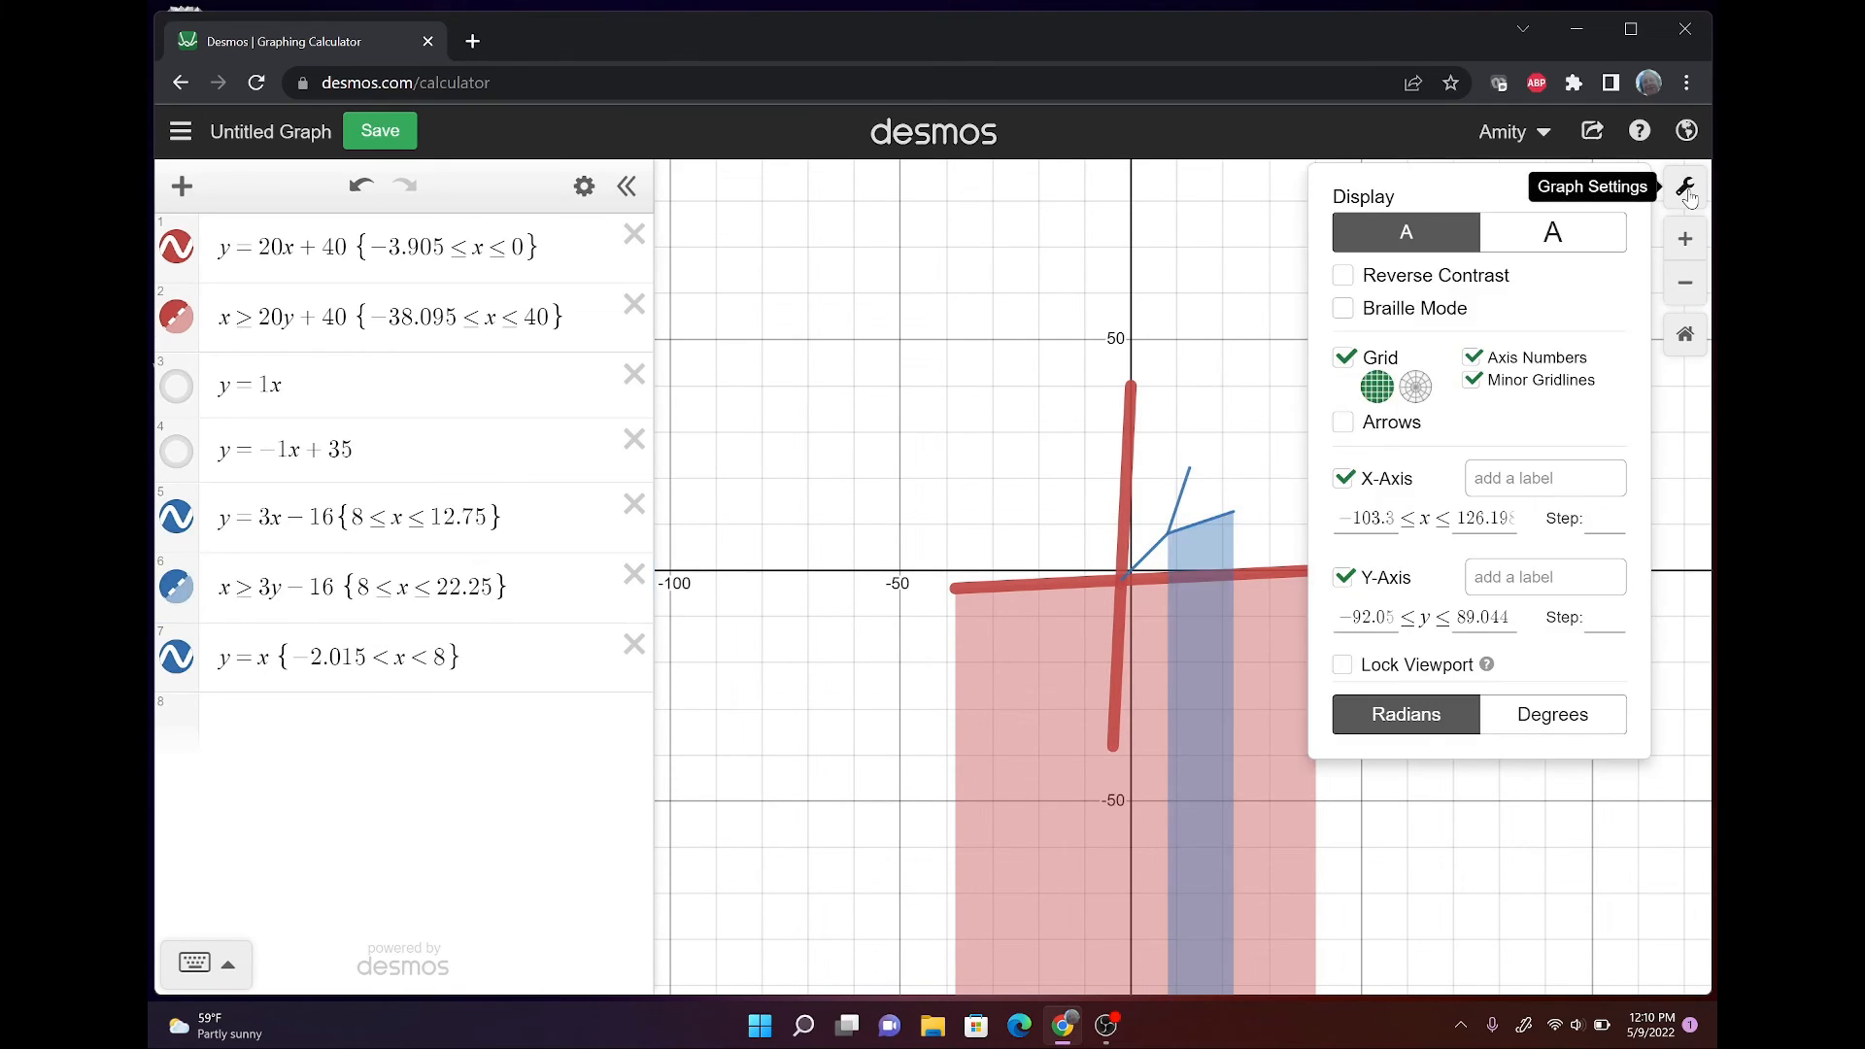
pyautogui.click(1343, 357)
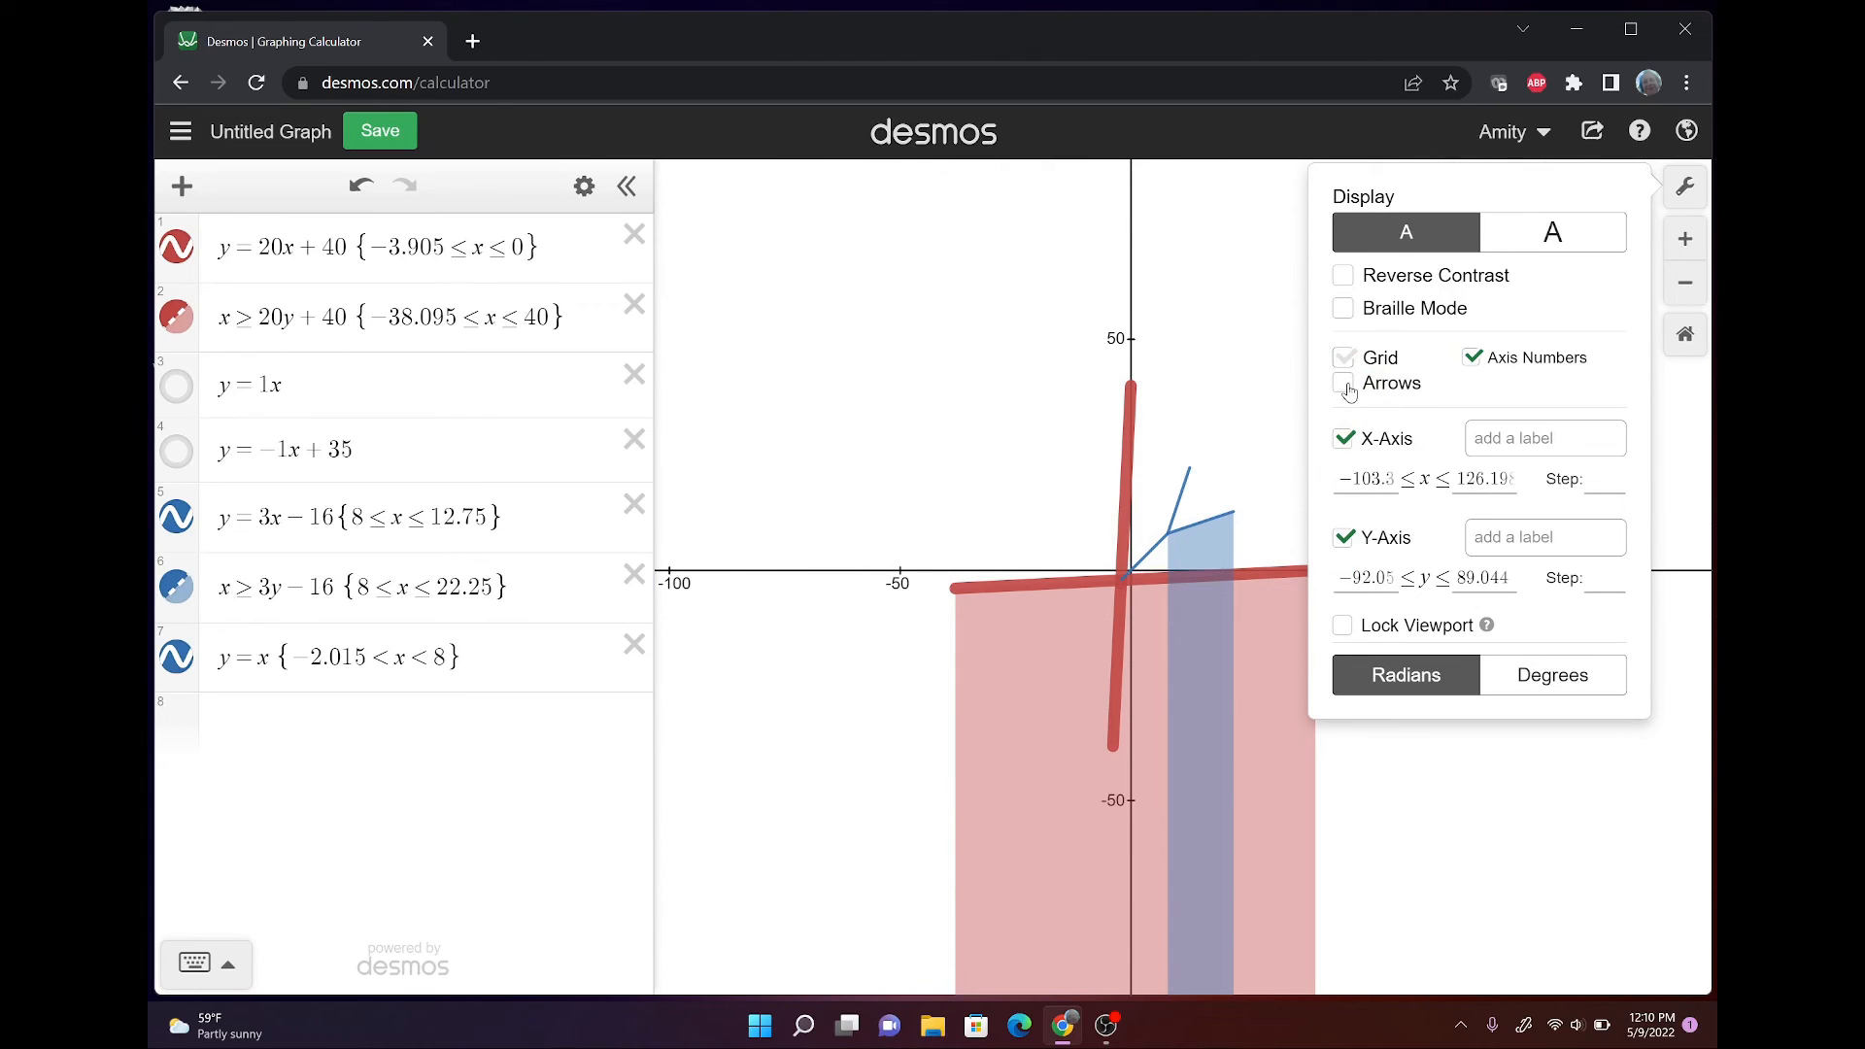
pyautogui.click(1342, 440)
pyautogui.click(1342, 538)
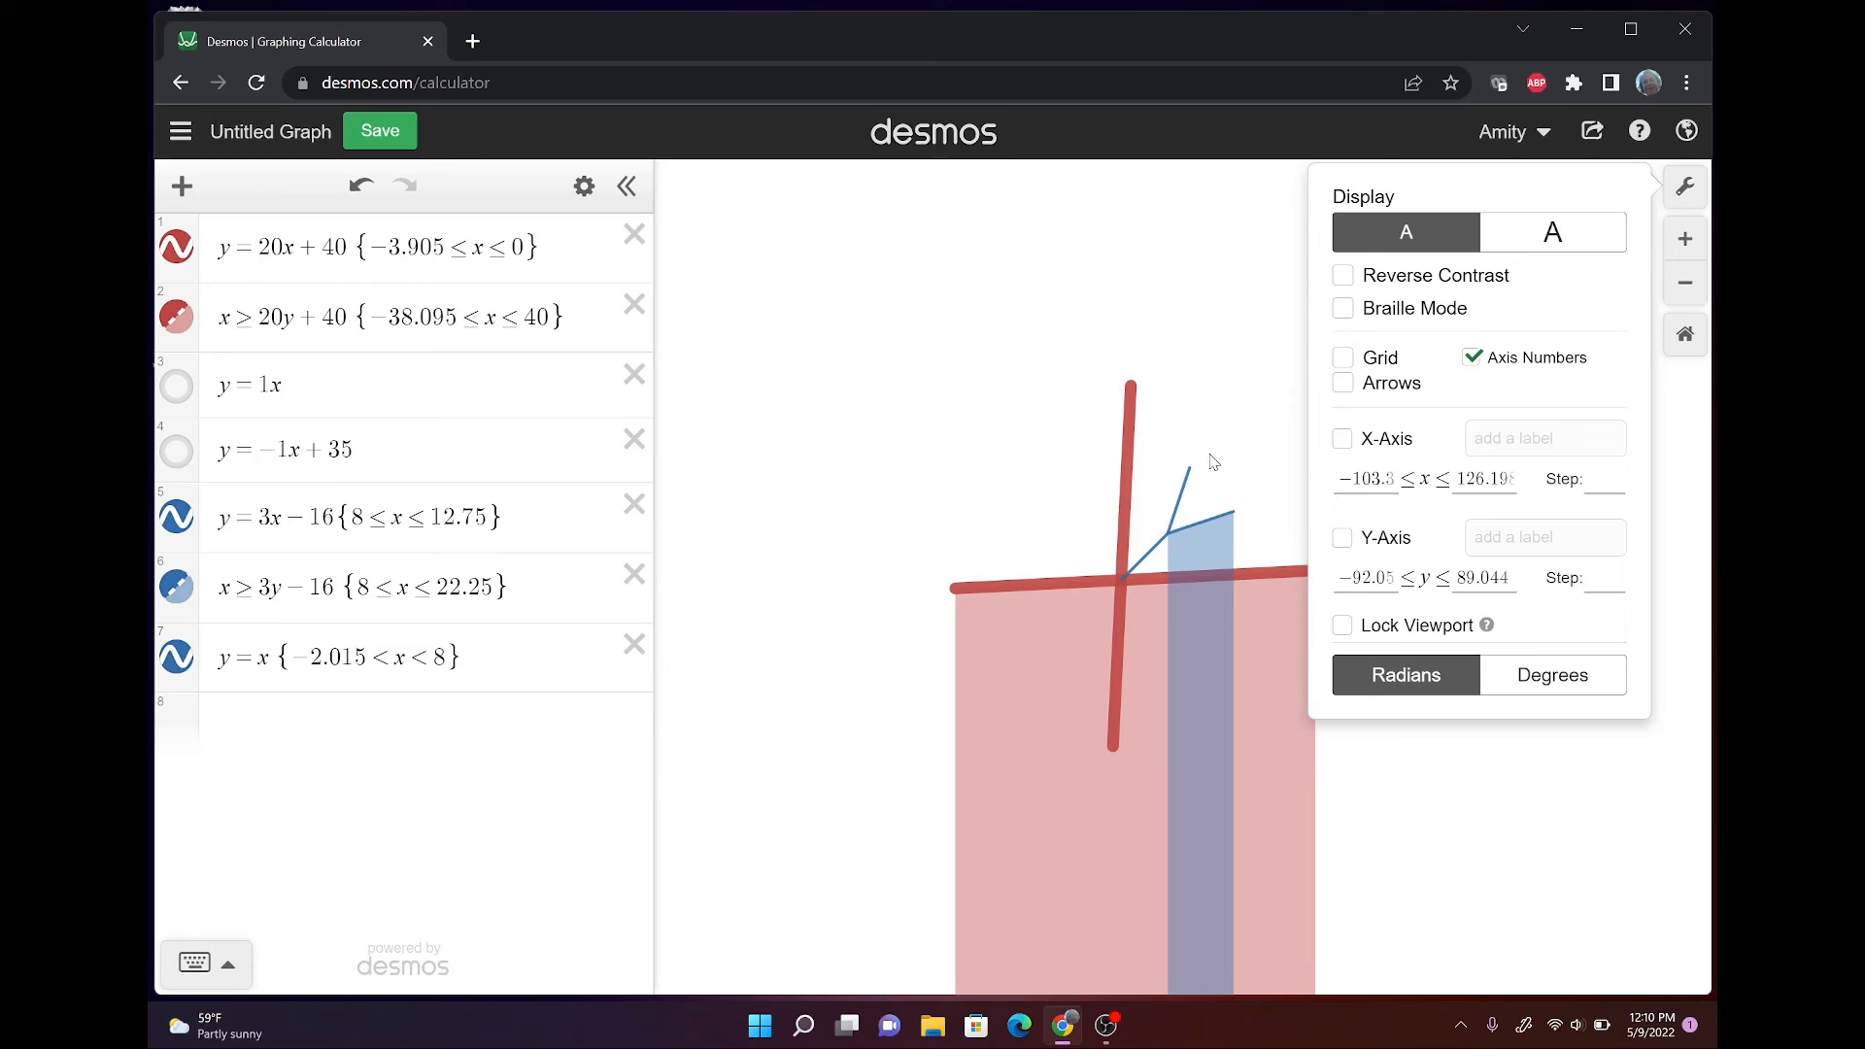
pyautogui.click(1235, 411)
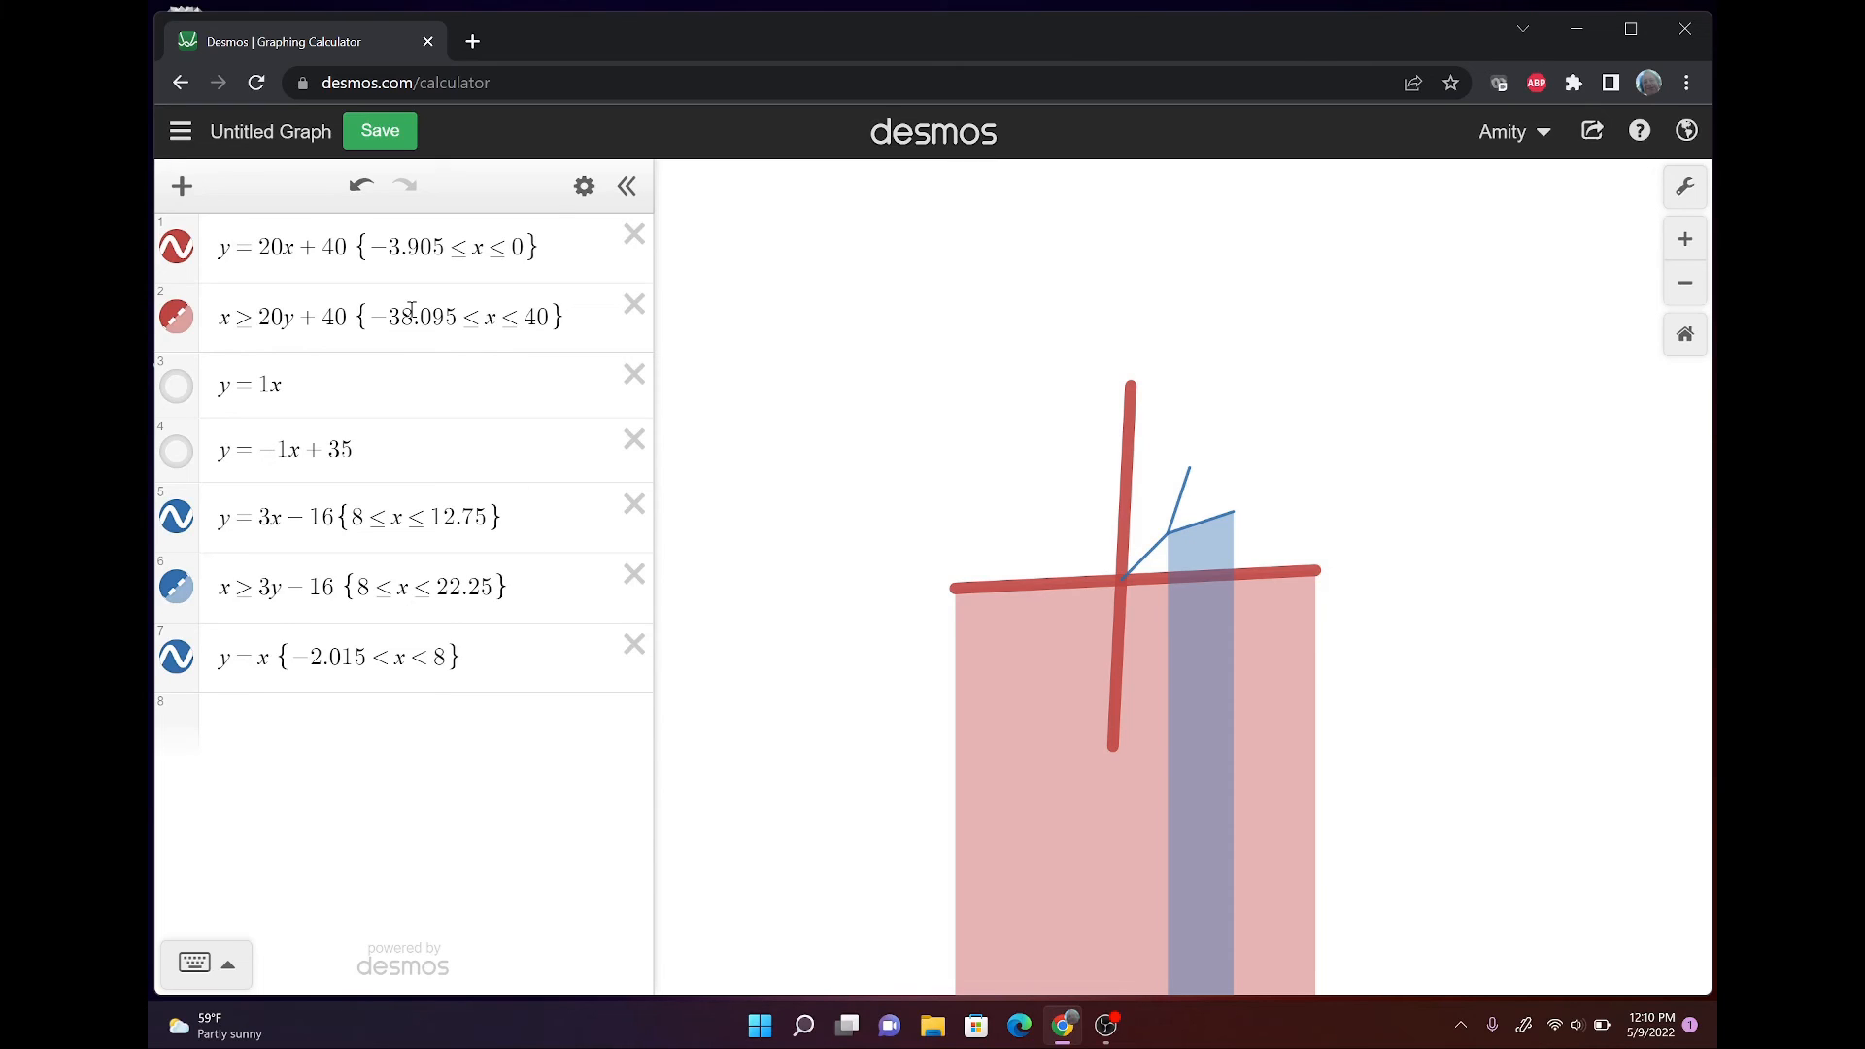
# Save the graph with a title made of "DesmosLogo_" followed by the author's surname.
pyautogui.click(382, 136)
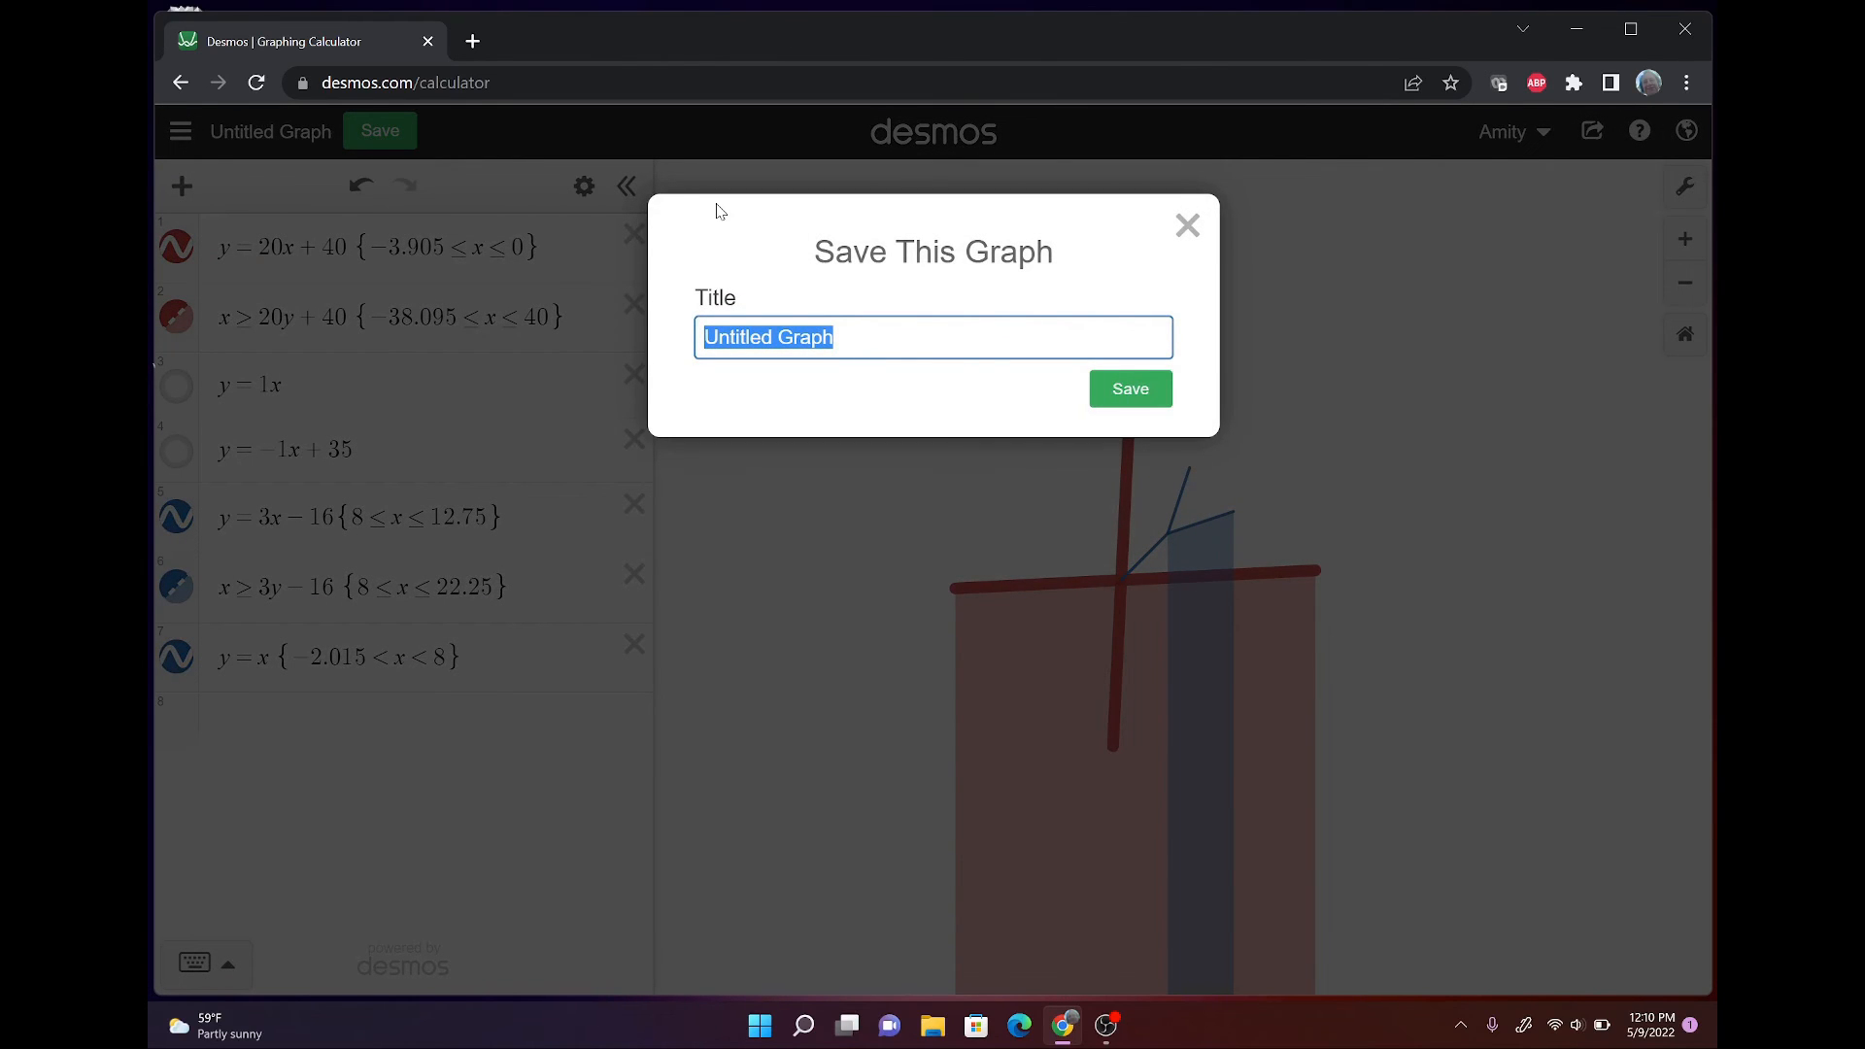
pyautogui.write('DesmosL')
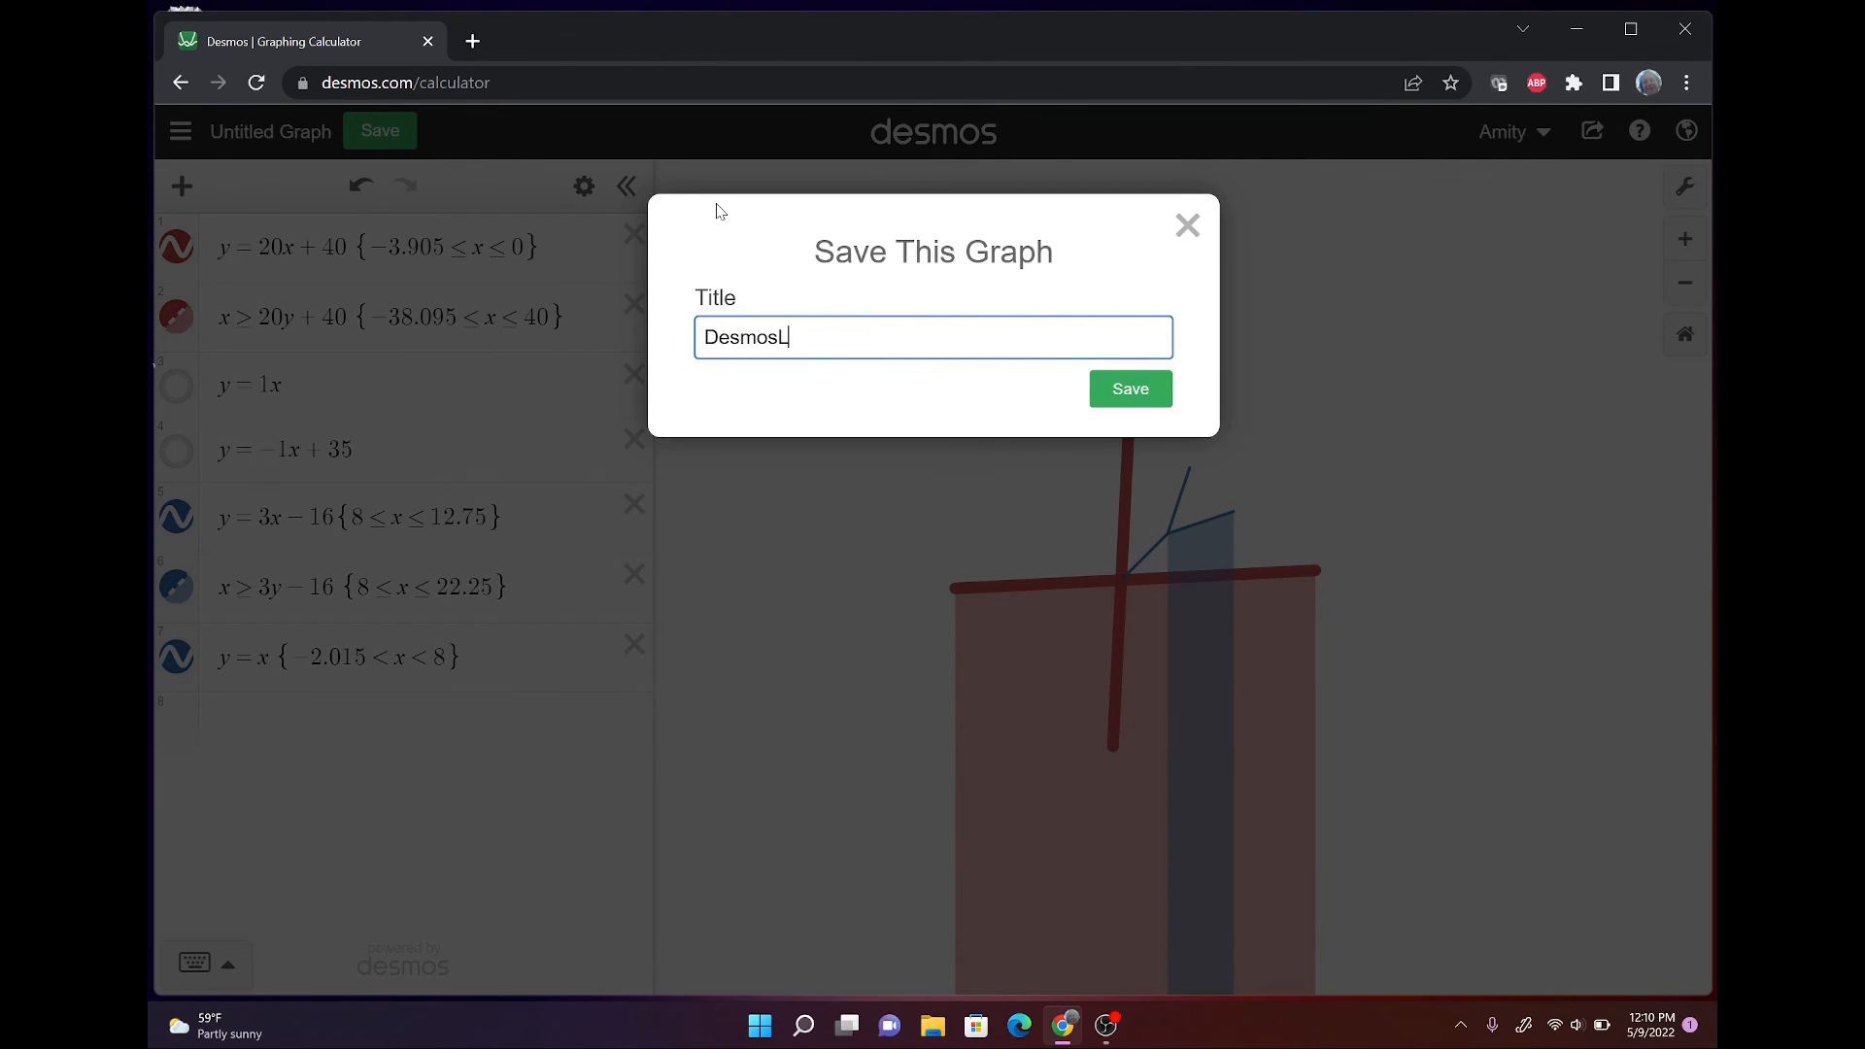
pyautogui.write('ogo_Shatraw')
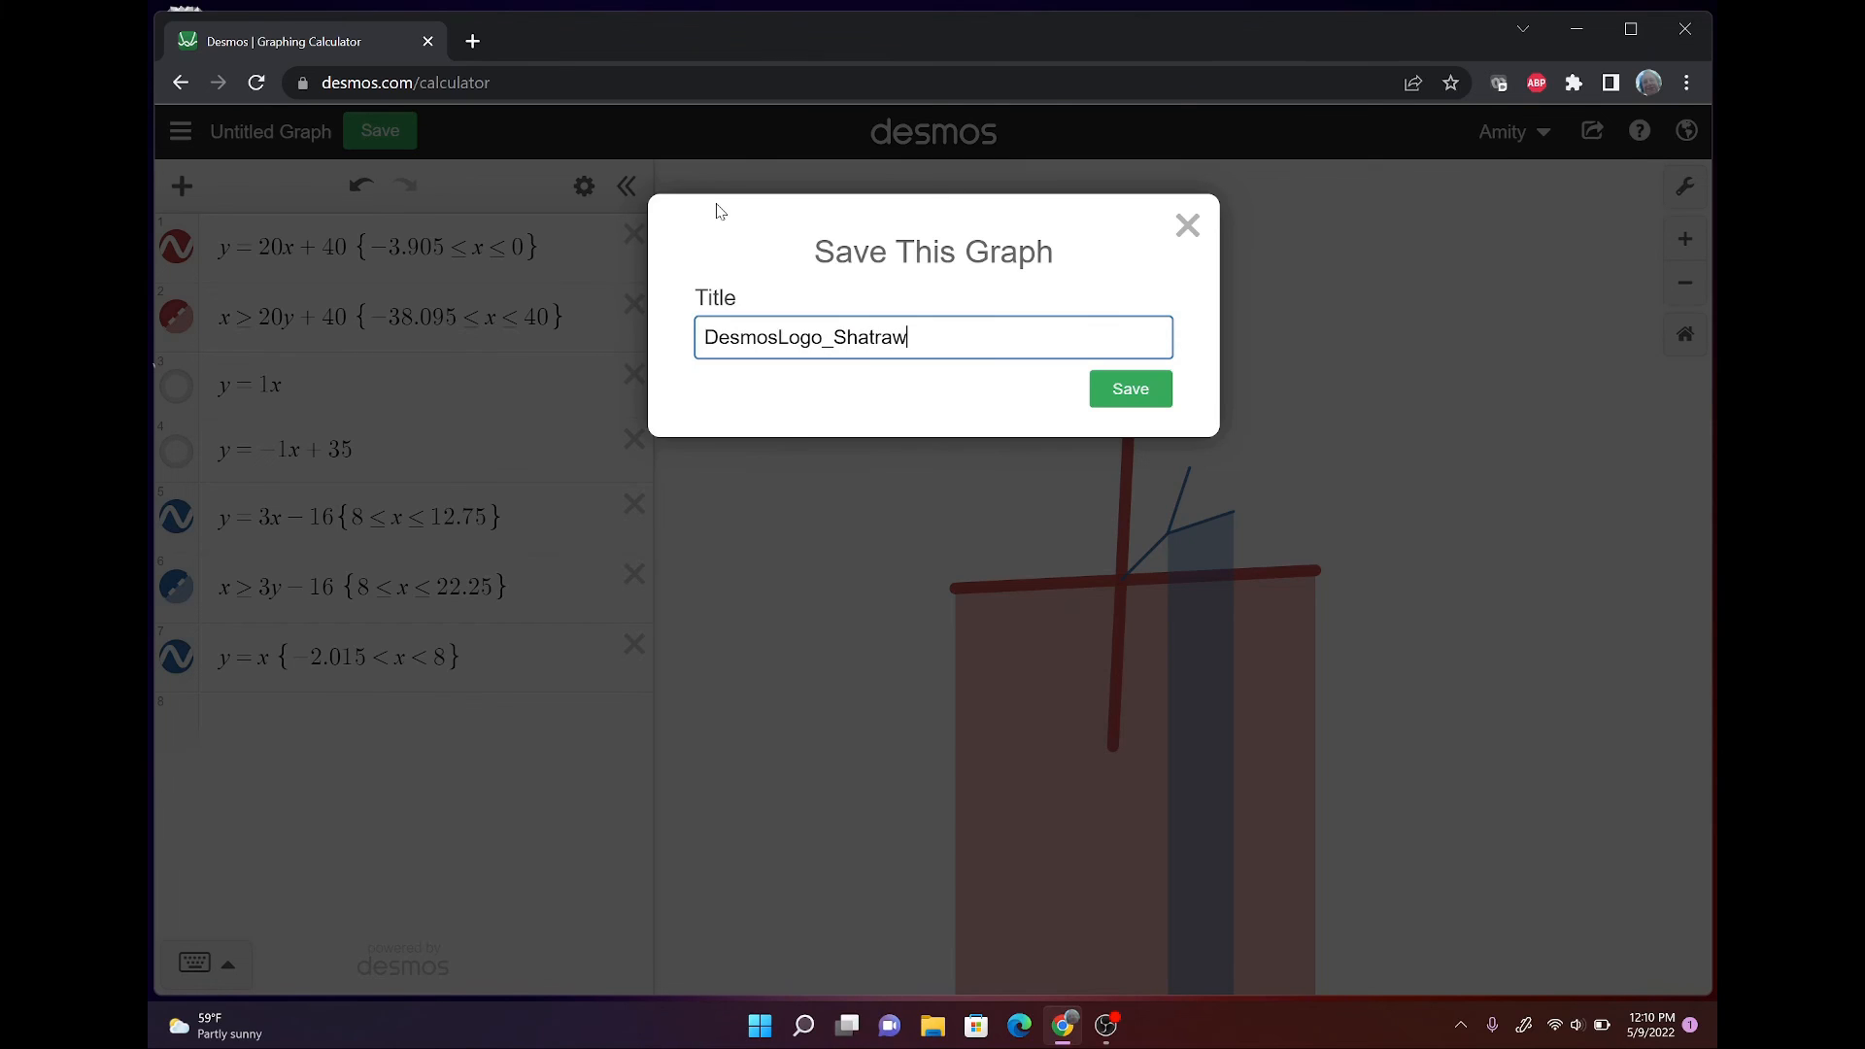
pyautogui.click(1131, 391)
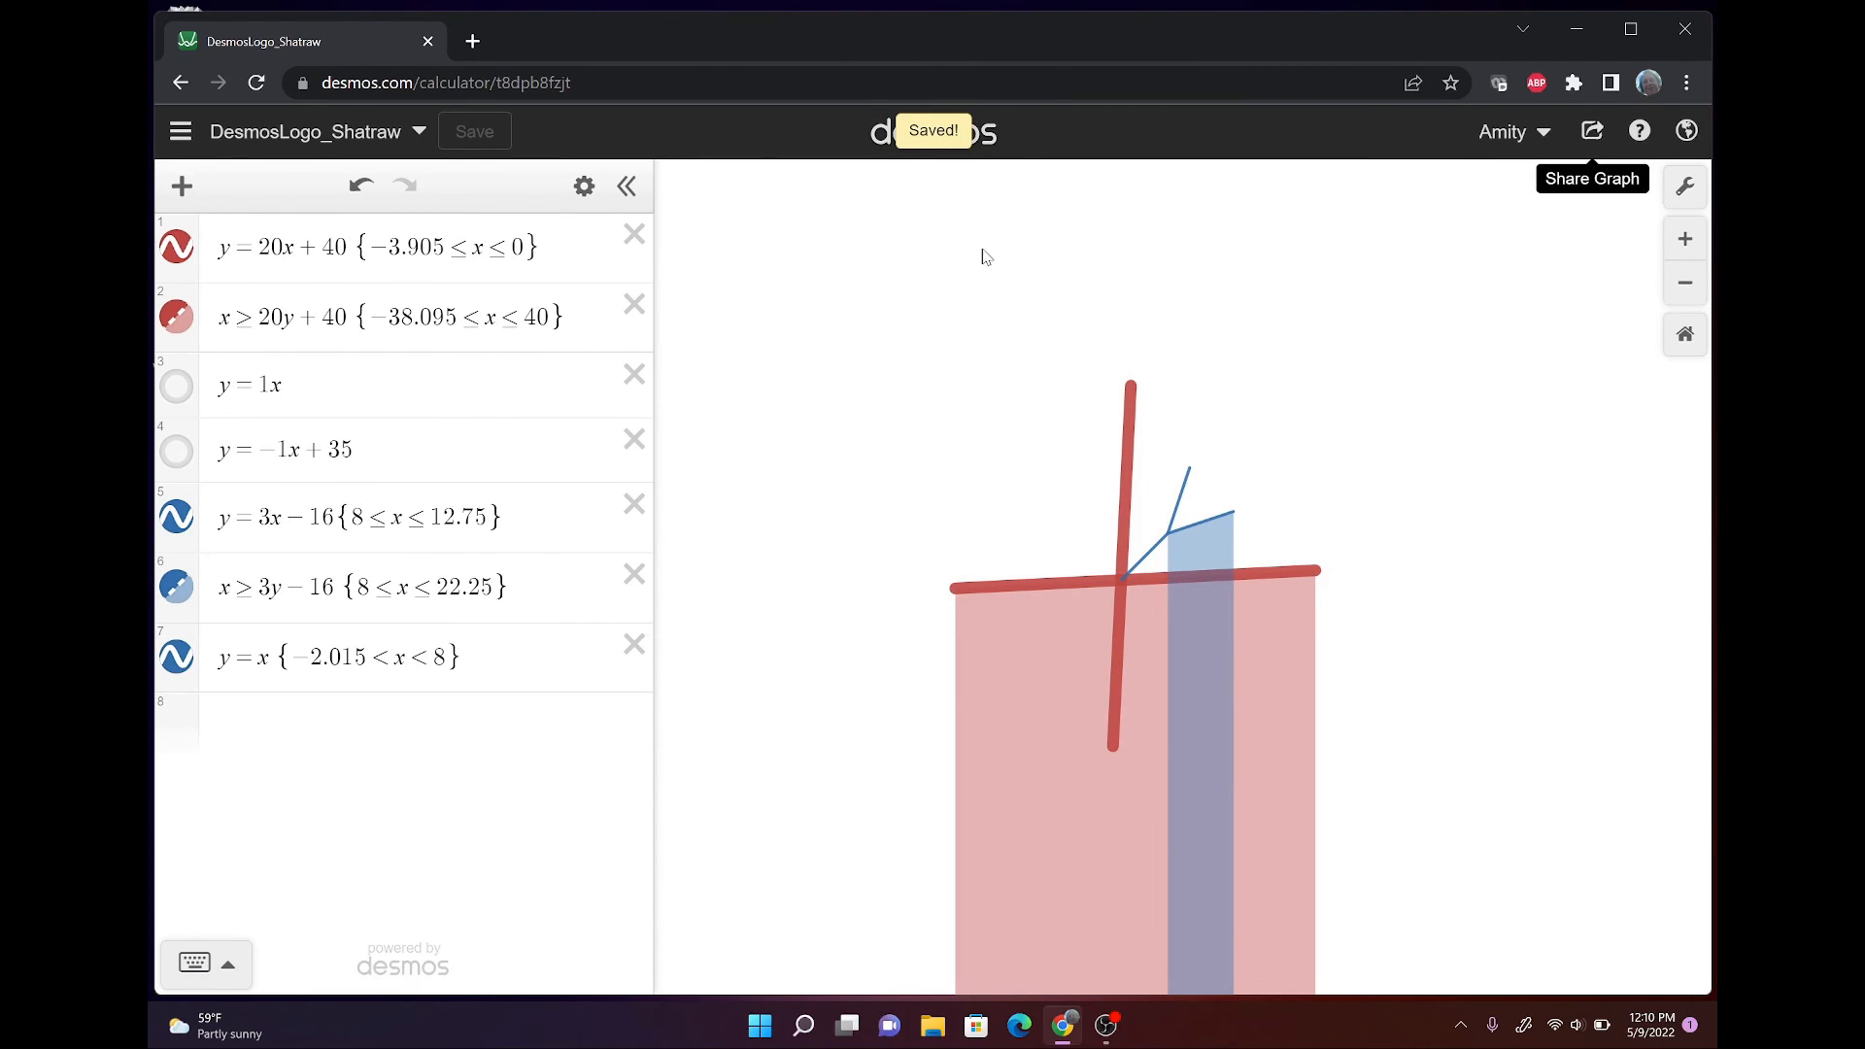
# Collapse the expression list and copy the graph's share link.
pyautogui.click(626, 186)
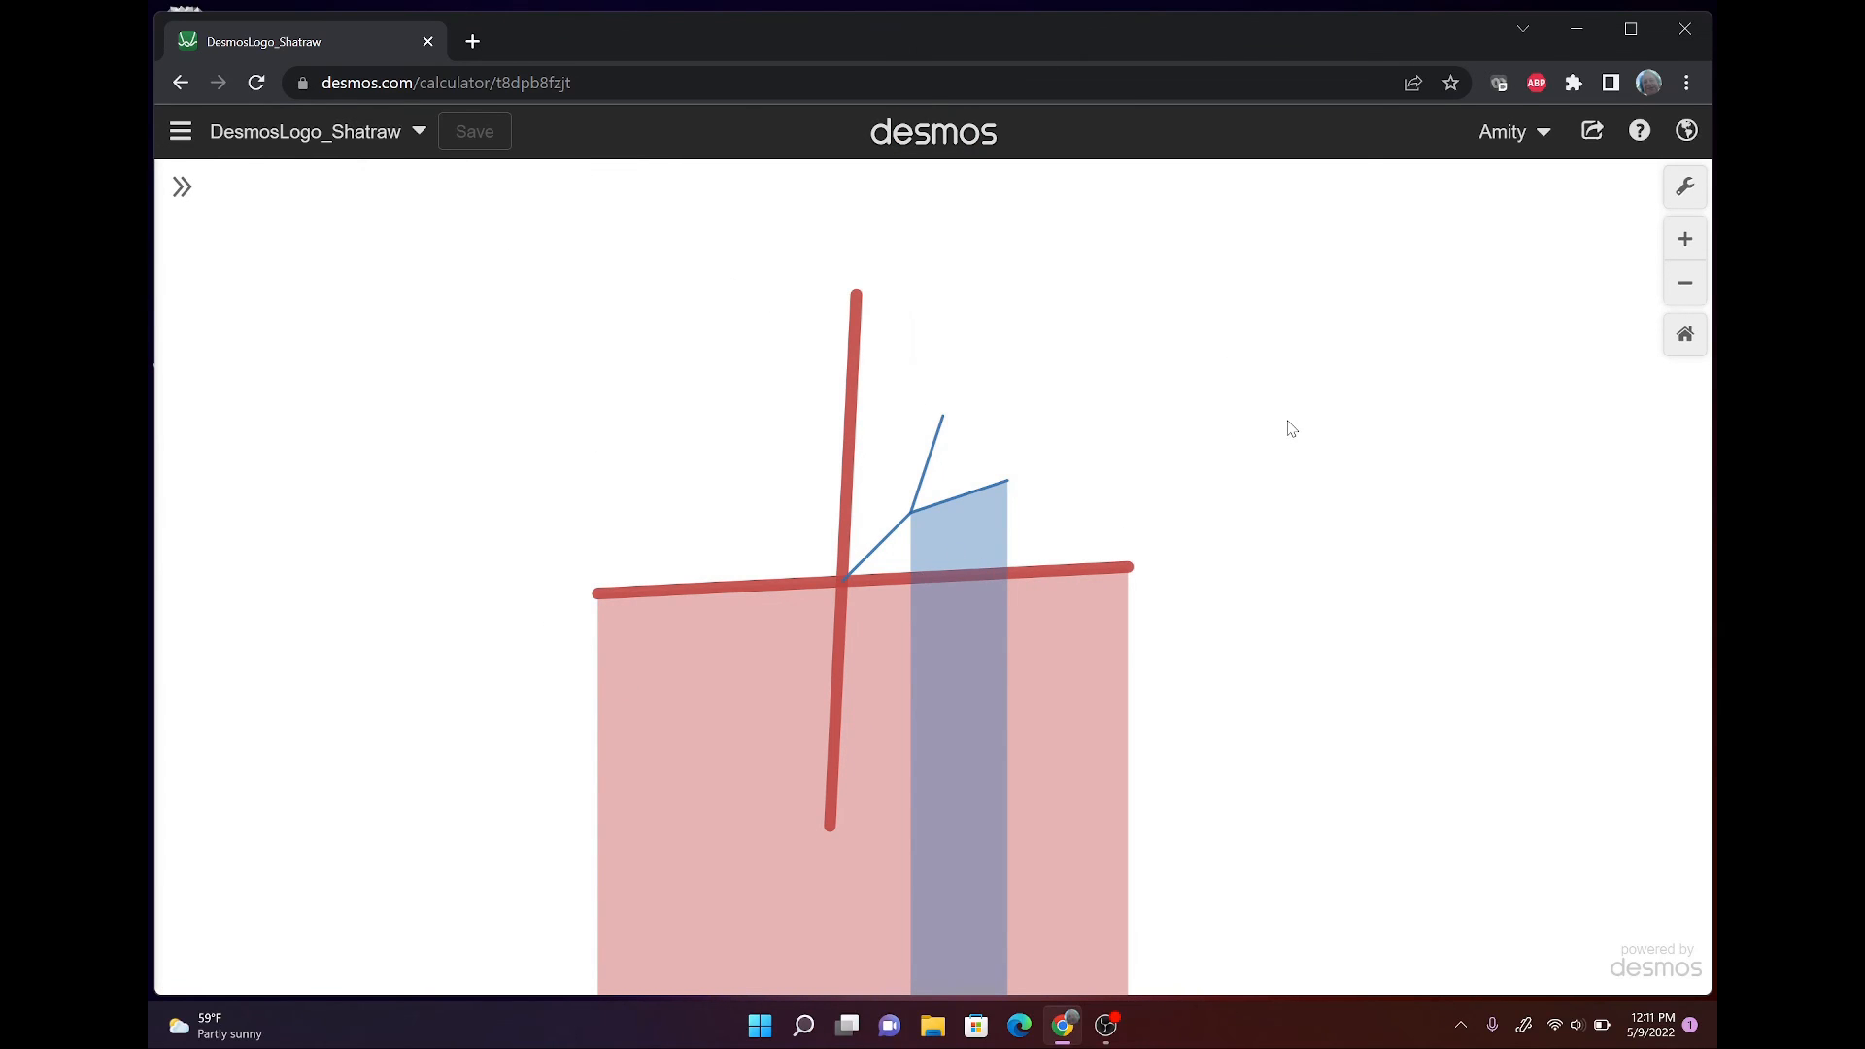
pyautogui.click(1597, 132)
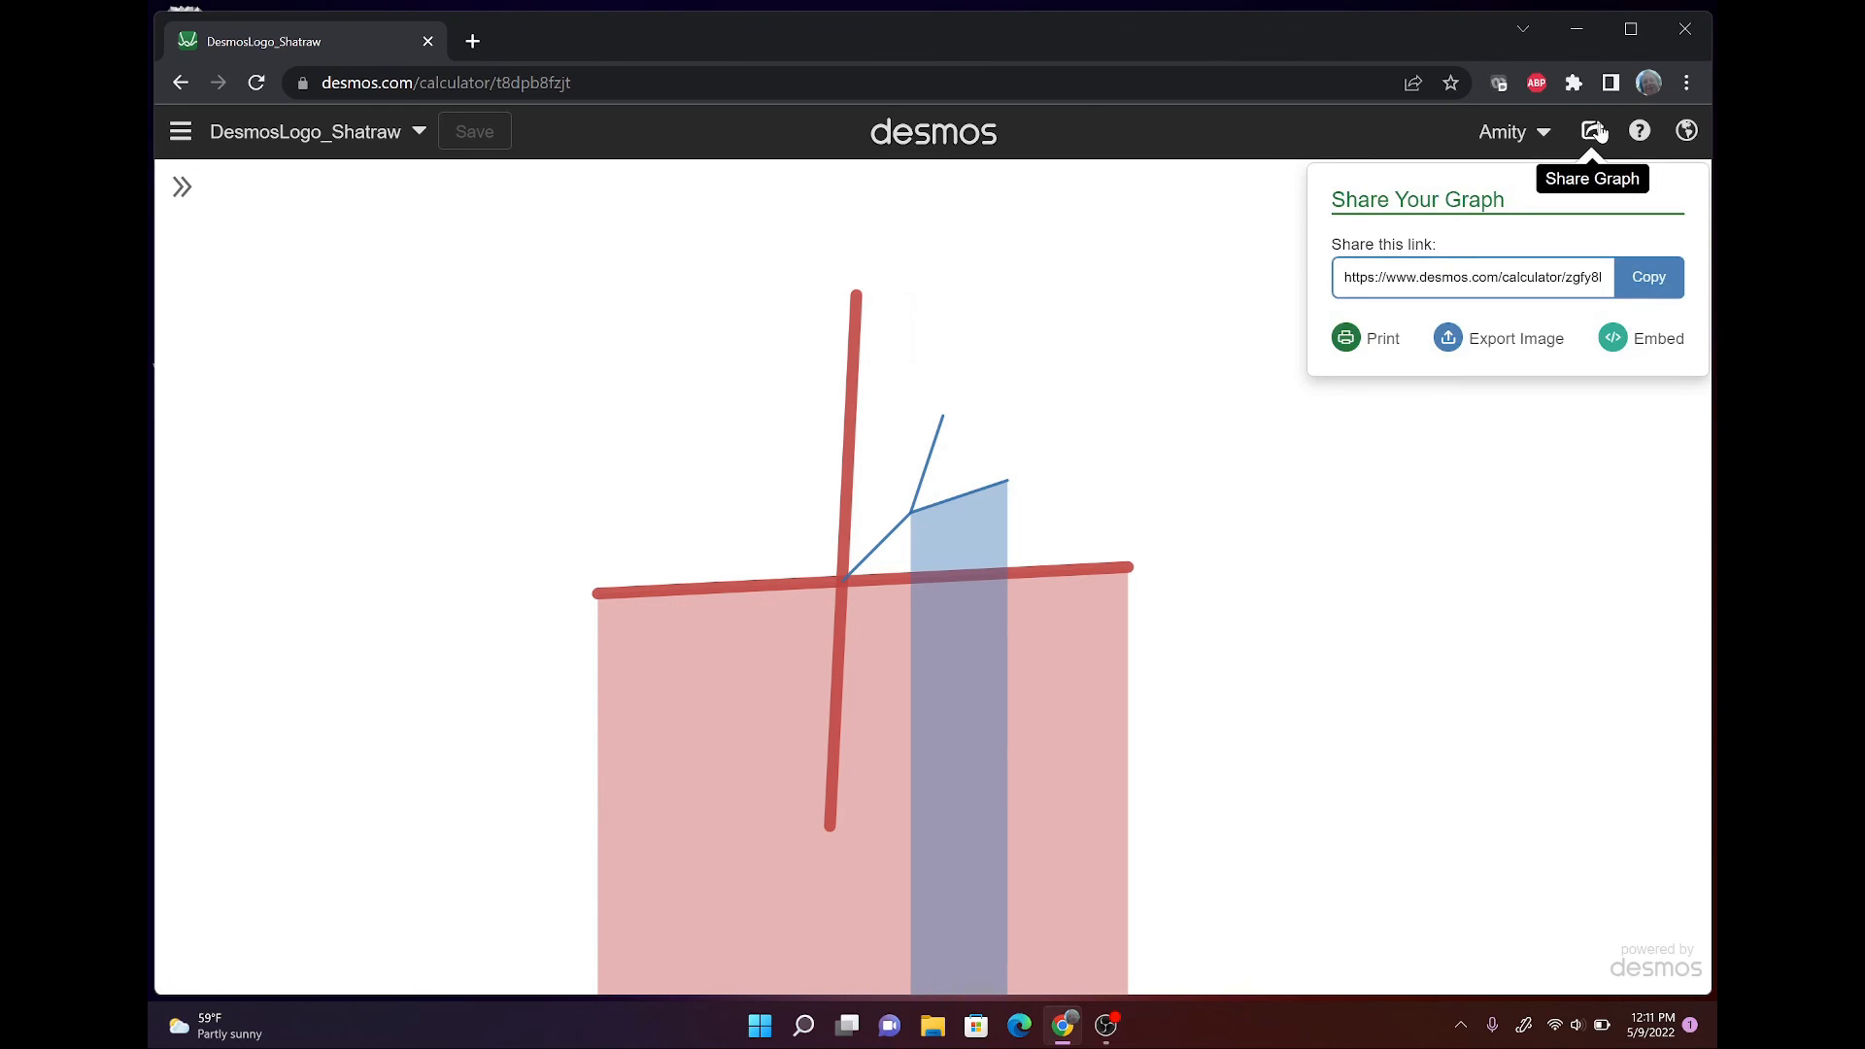
pyautogui.click(1627, 291)
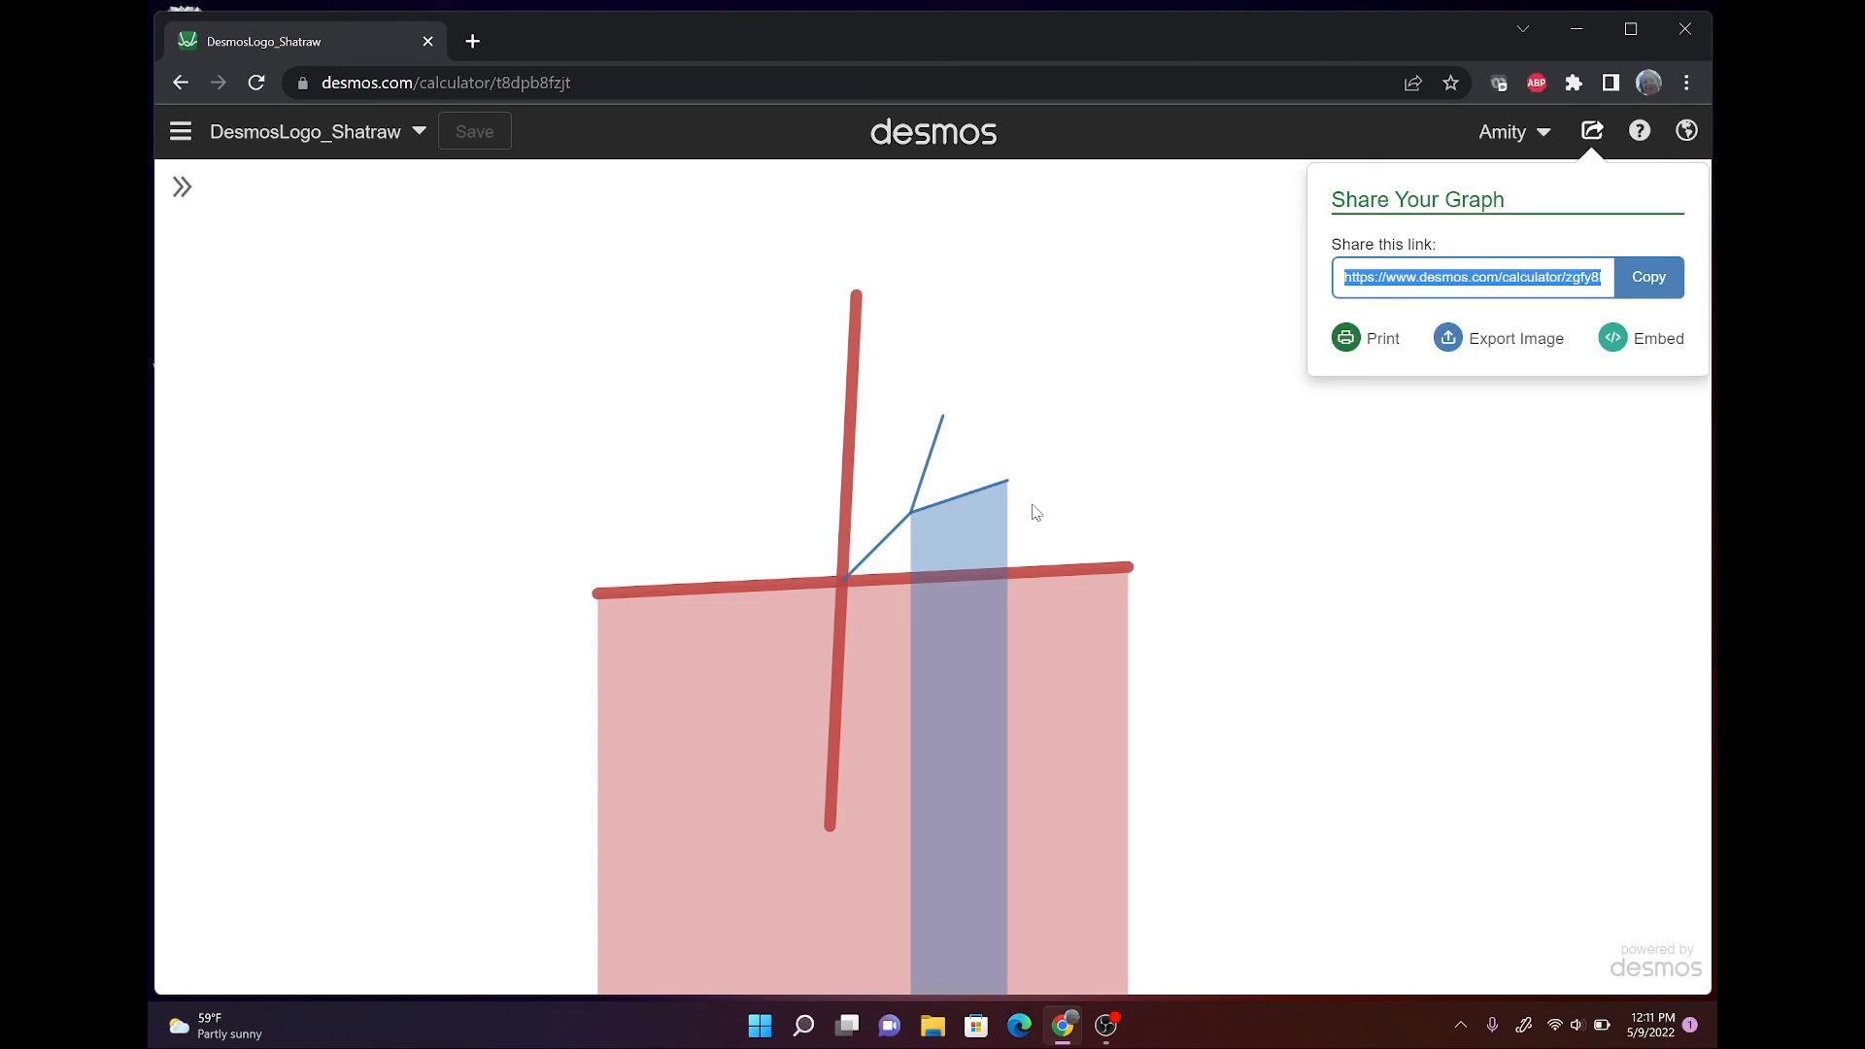
pyautogui.click(1172, 422)
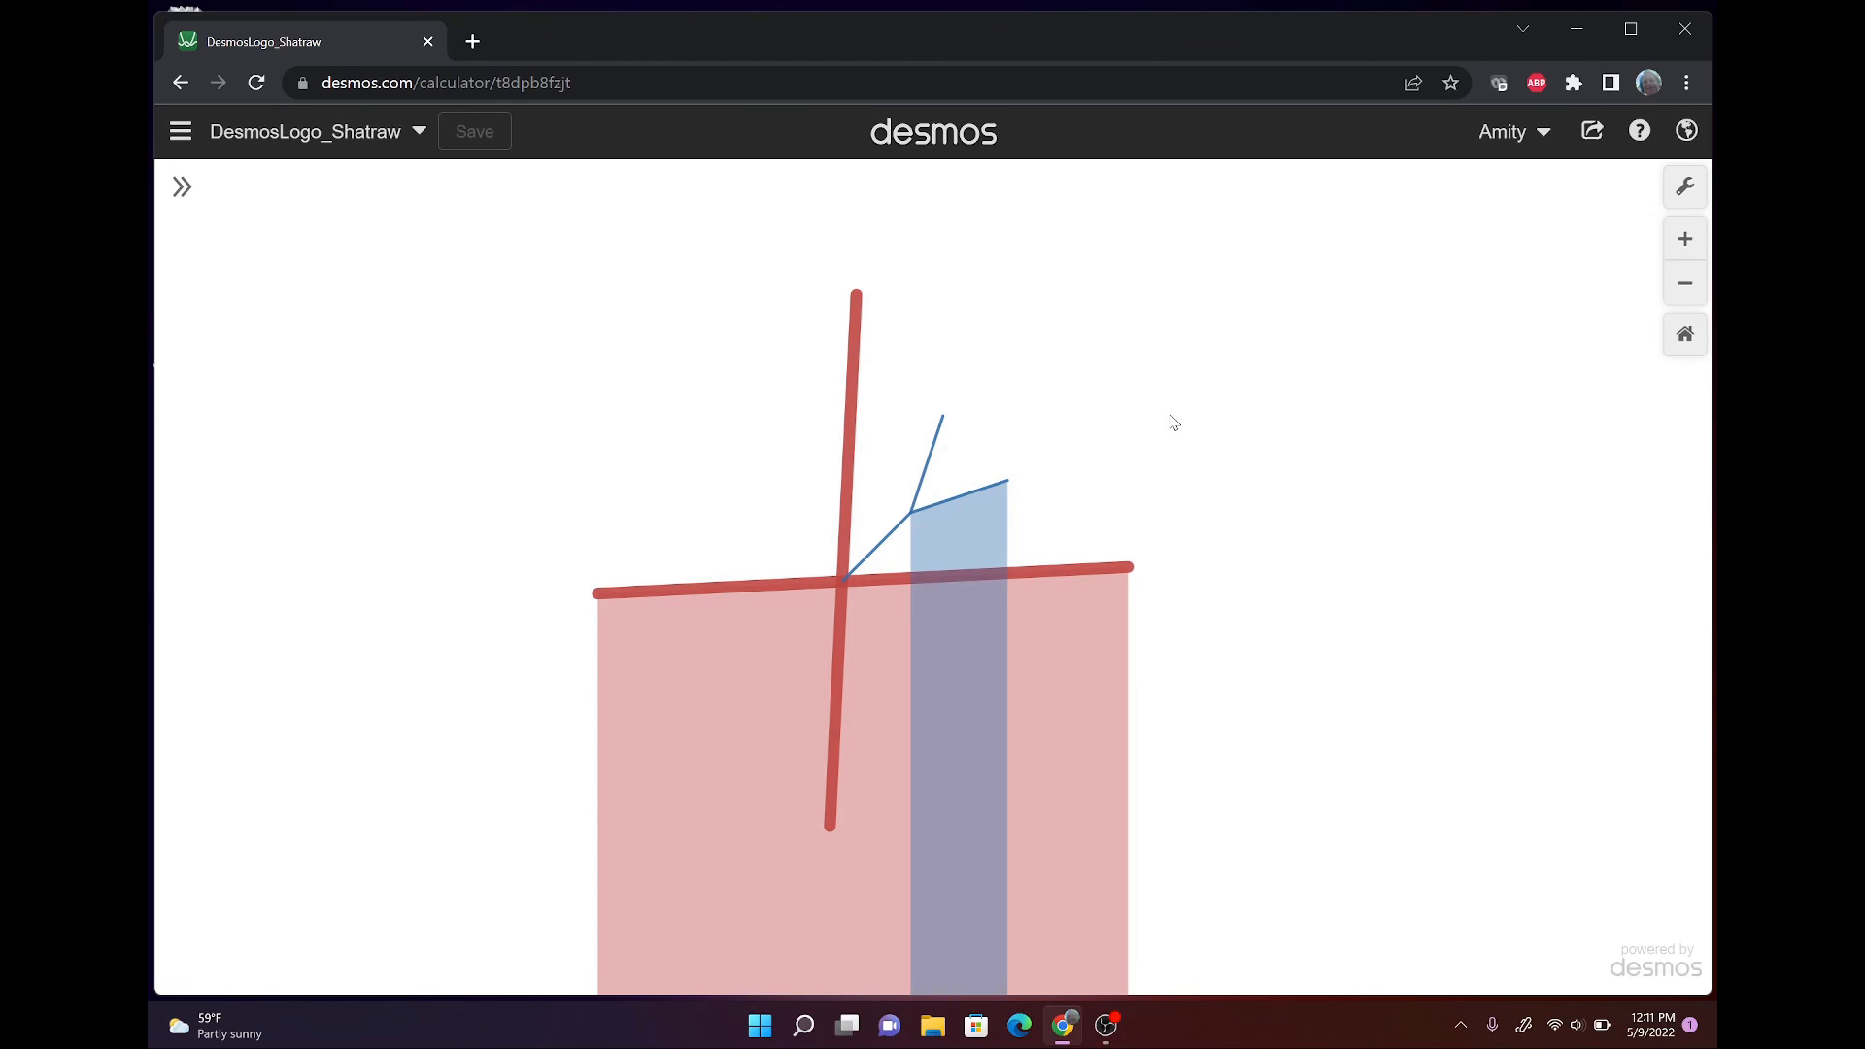